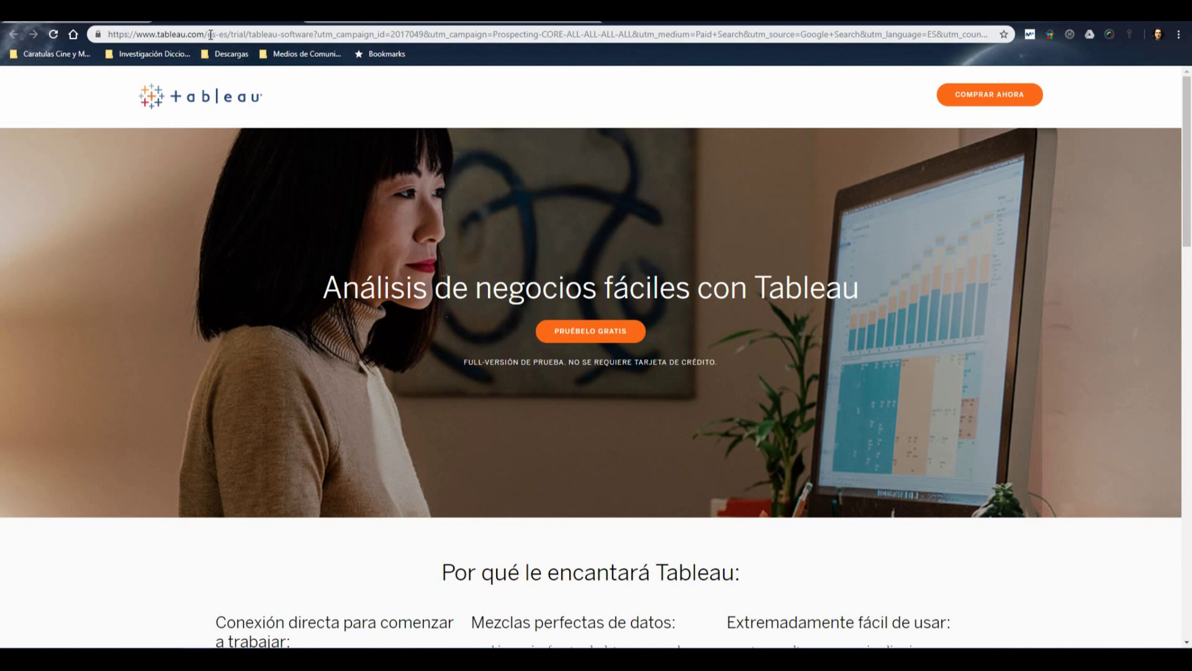
left_click_drag(208, 33, 1029, 34)
key("BackSpace")
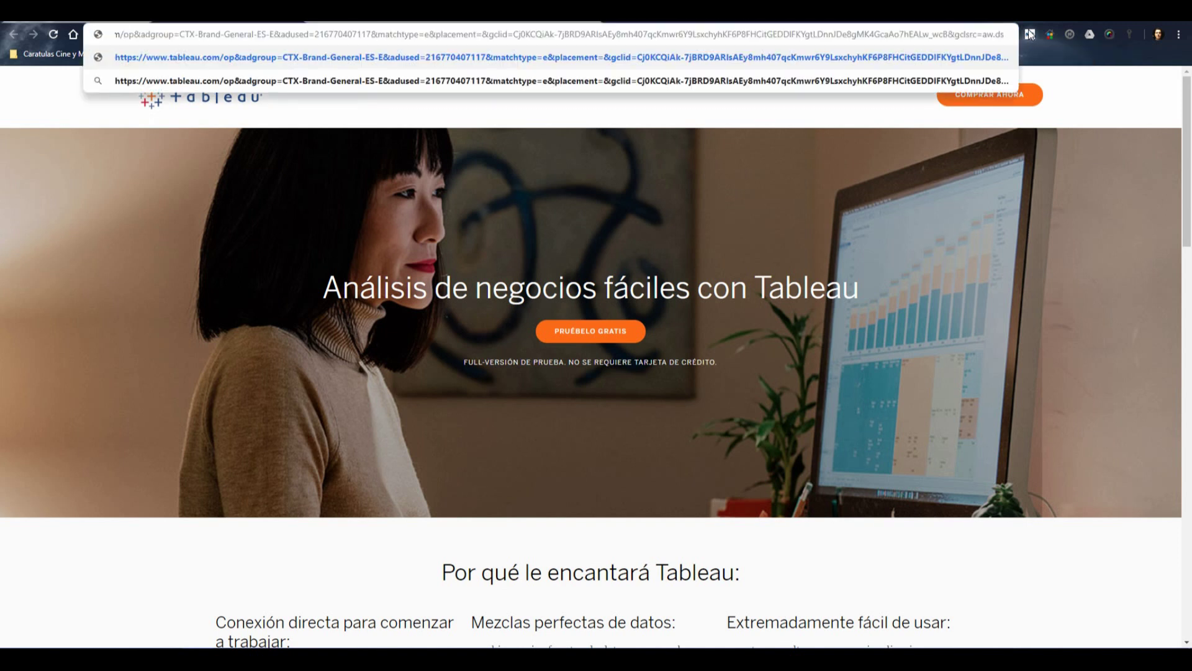
key("shift+End")
key("Delete")
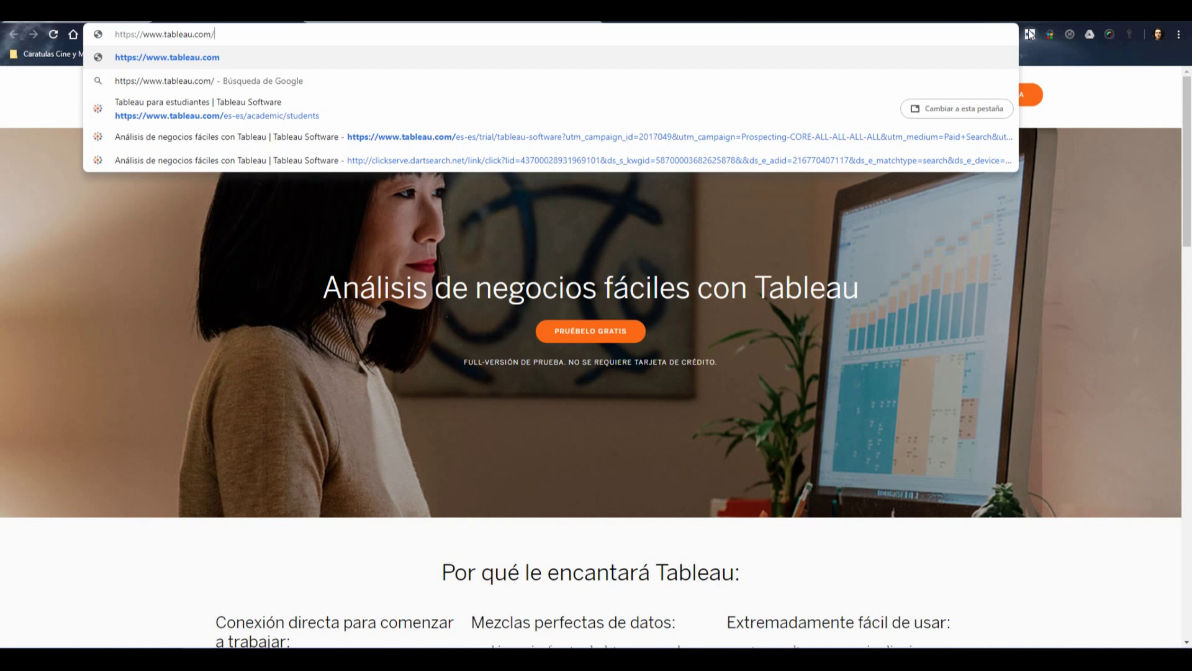
key("Return")
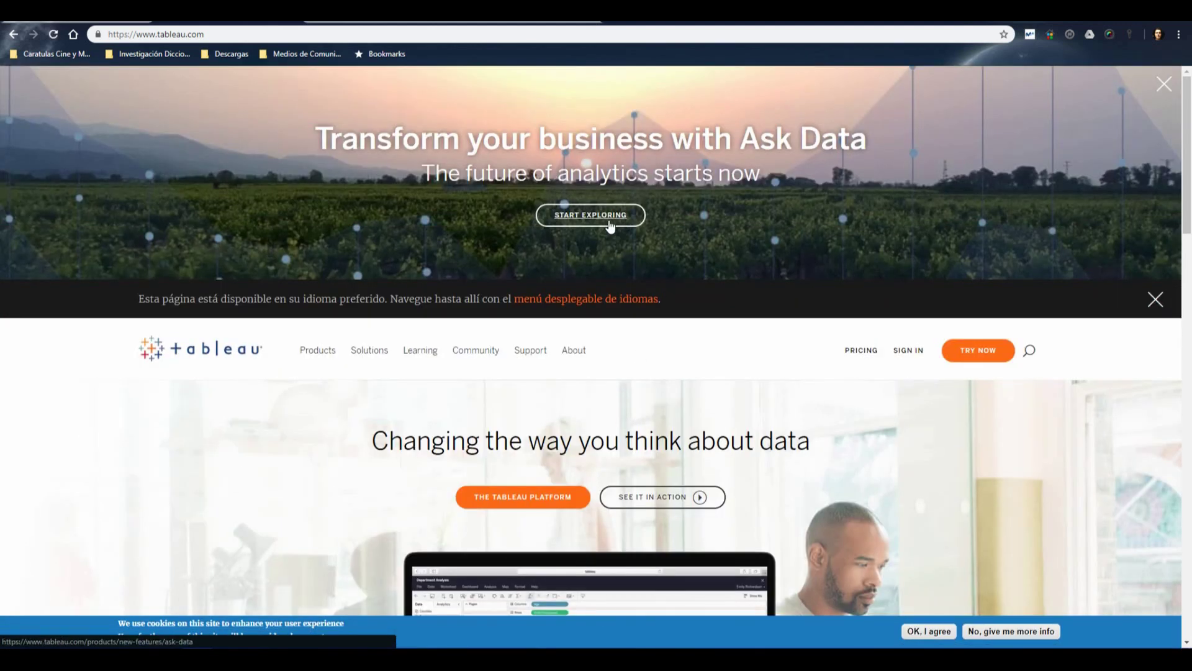
Dismiss the preferred-language notice on the English tableau.com homepage
left_click(1155, 299)
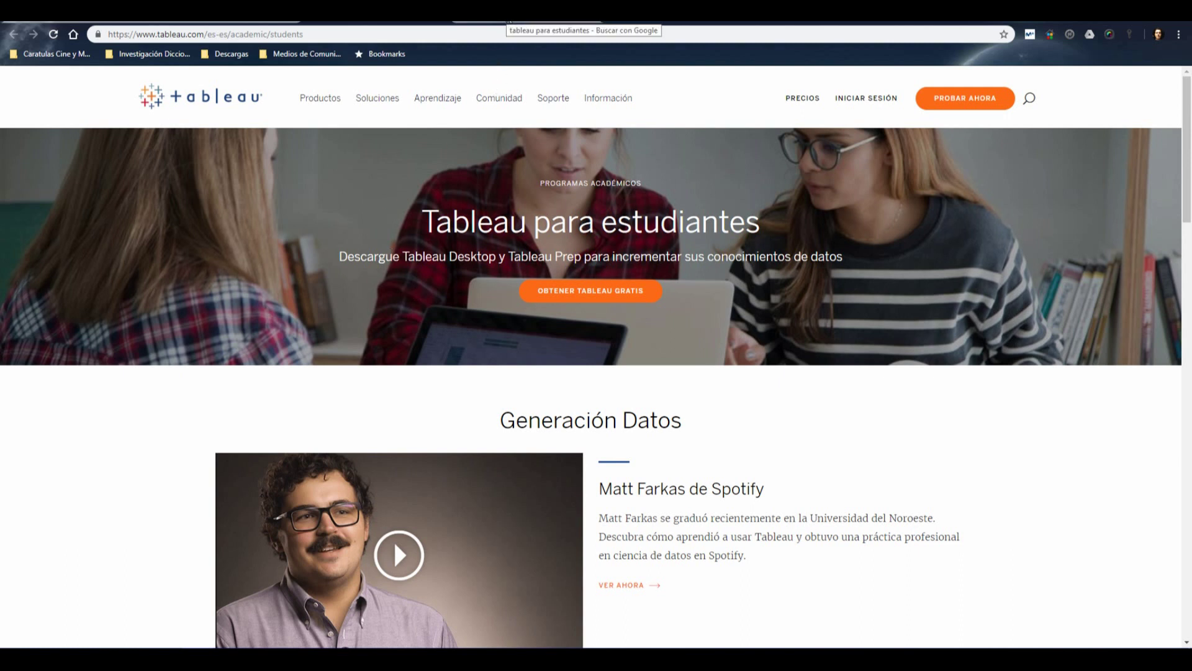
Open the 'Tableau para estudiantes | Tableau Software' Google result and its free licence form
left_click(505, 18)
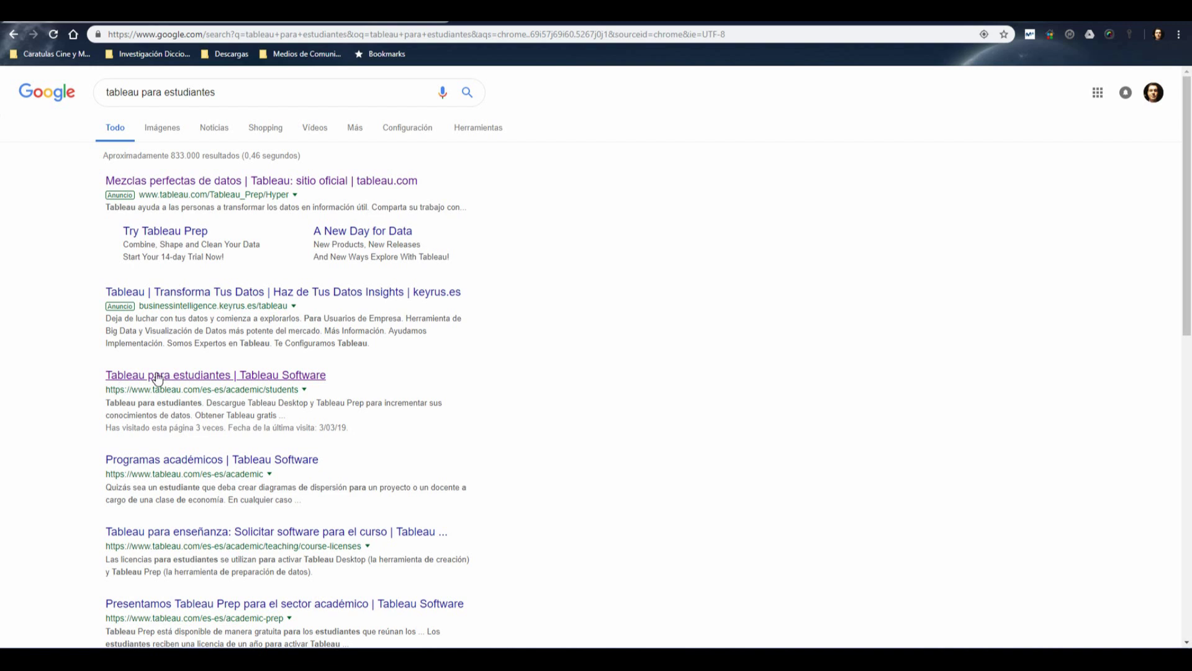
left_click(283, 377)
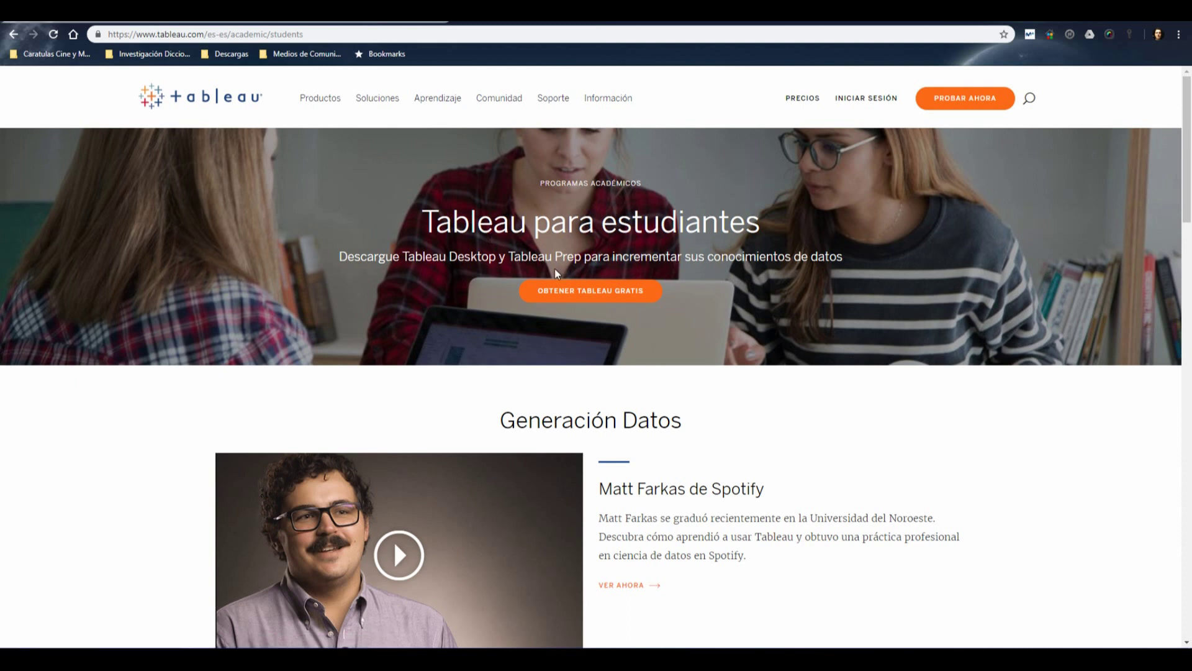
left_click(584, 292)
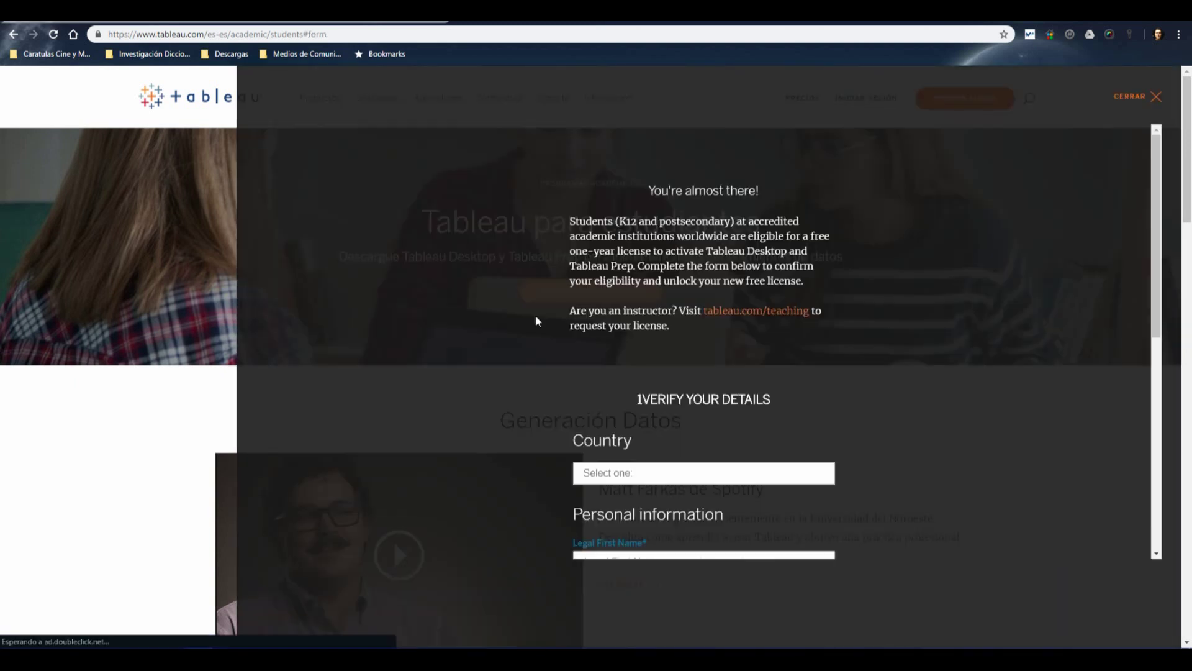
Open the Country dropdown and try the First Name field, dismissing its autofill suggestions
scroll(878, 333, "down", 3)
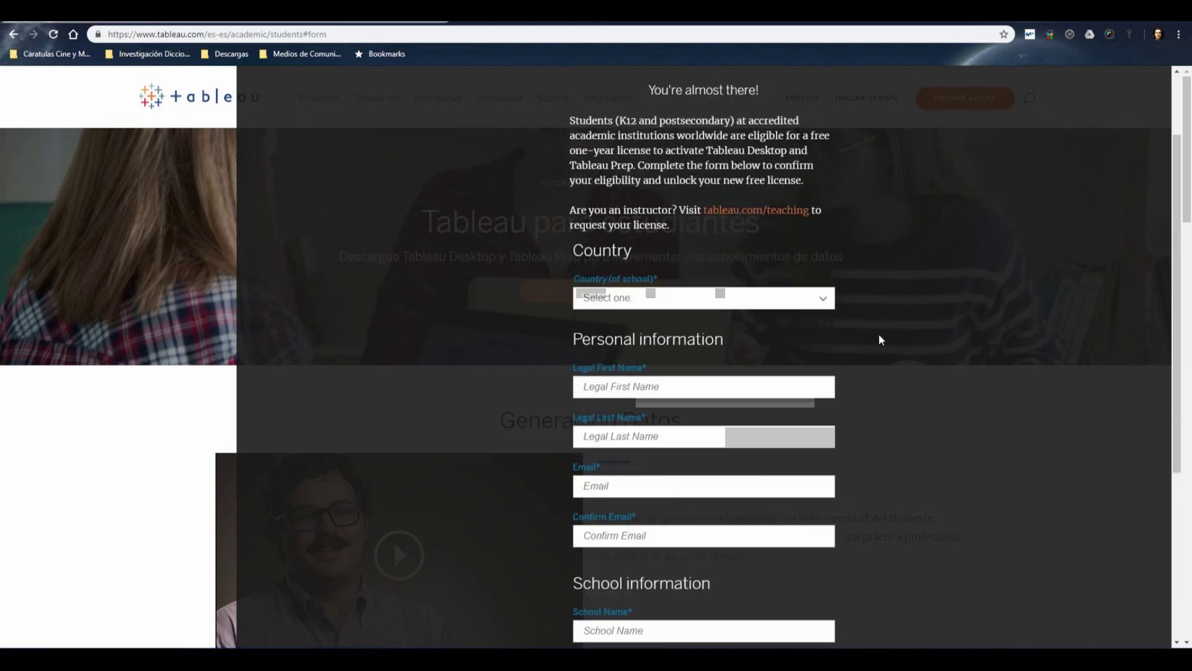
scroll(860, 344, "up", 3)
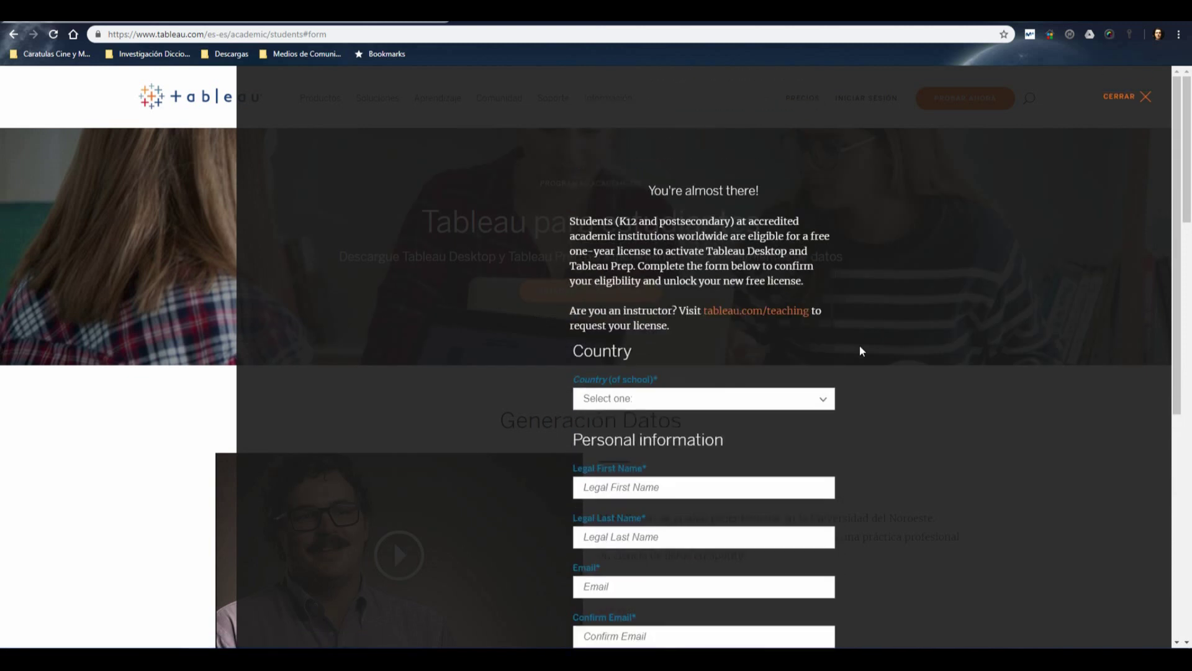
left_click(813, 400)
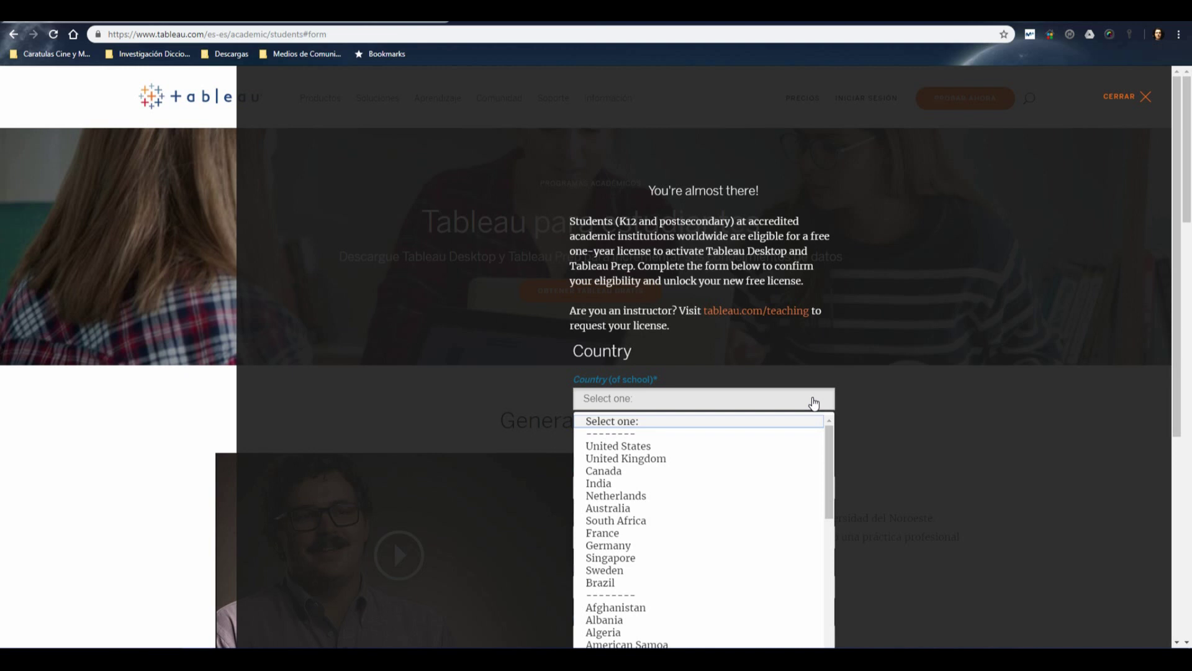
scroll(860, 402, "down", 3)
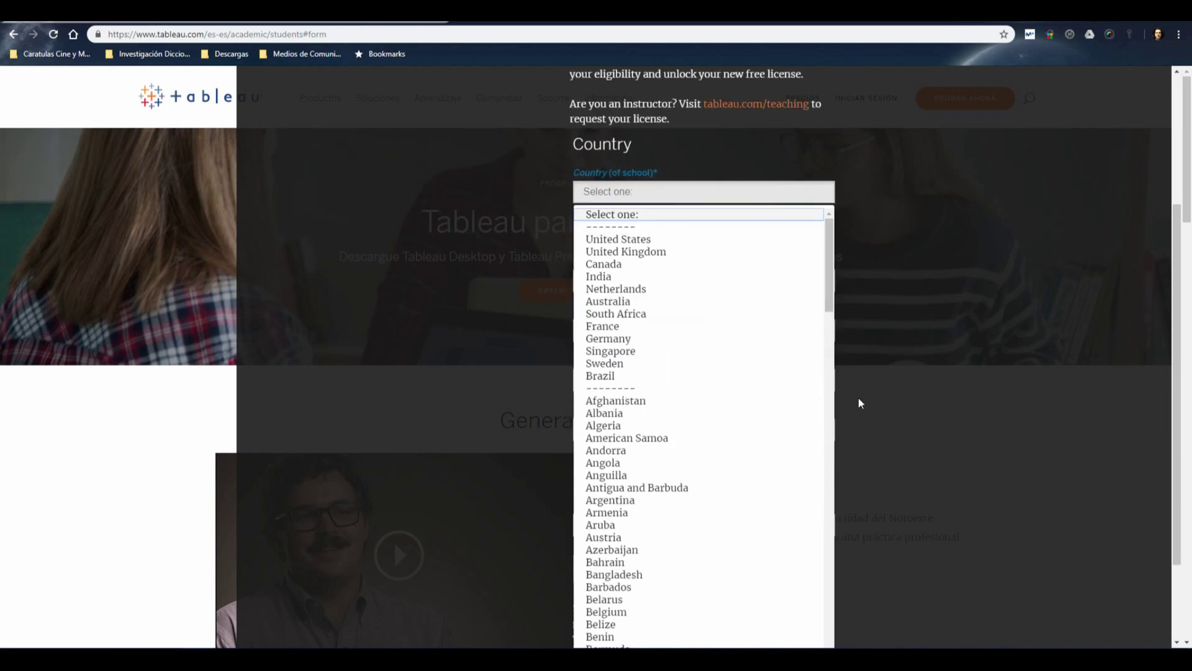
left_click(904, 378)
left_click(677, 284)
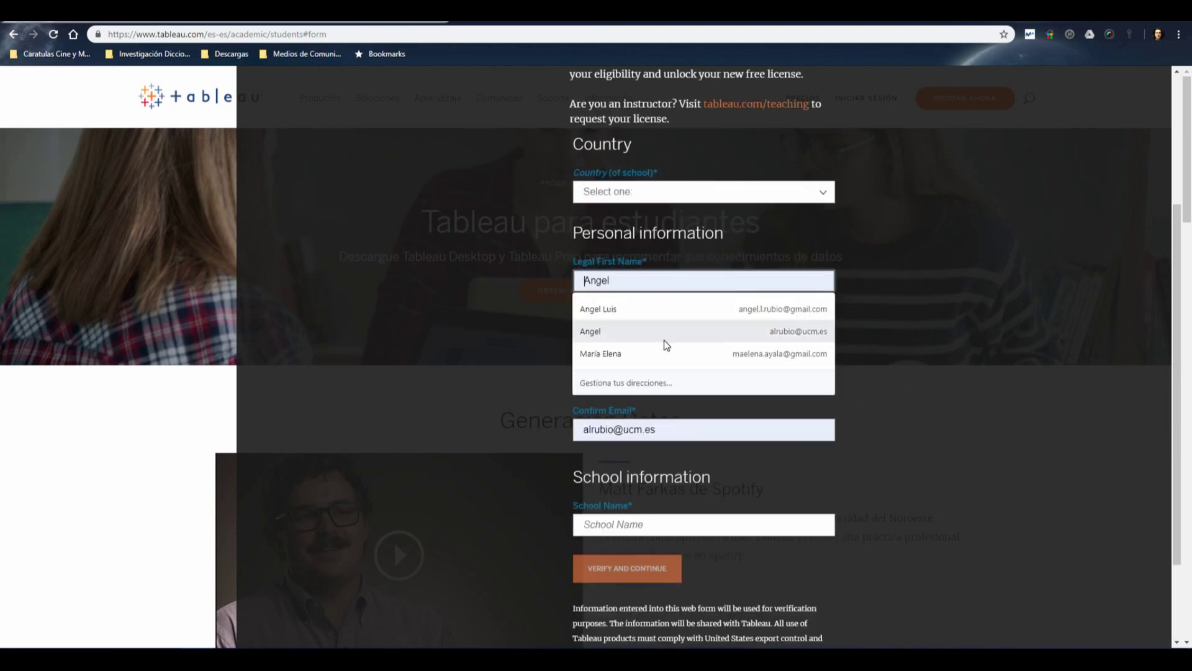
left_click(989, 426)
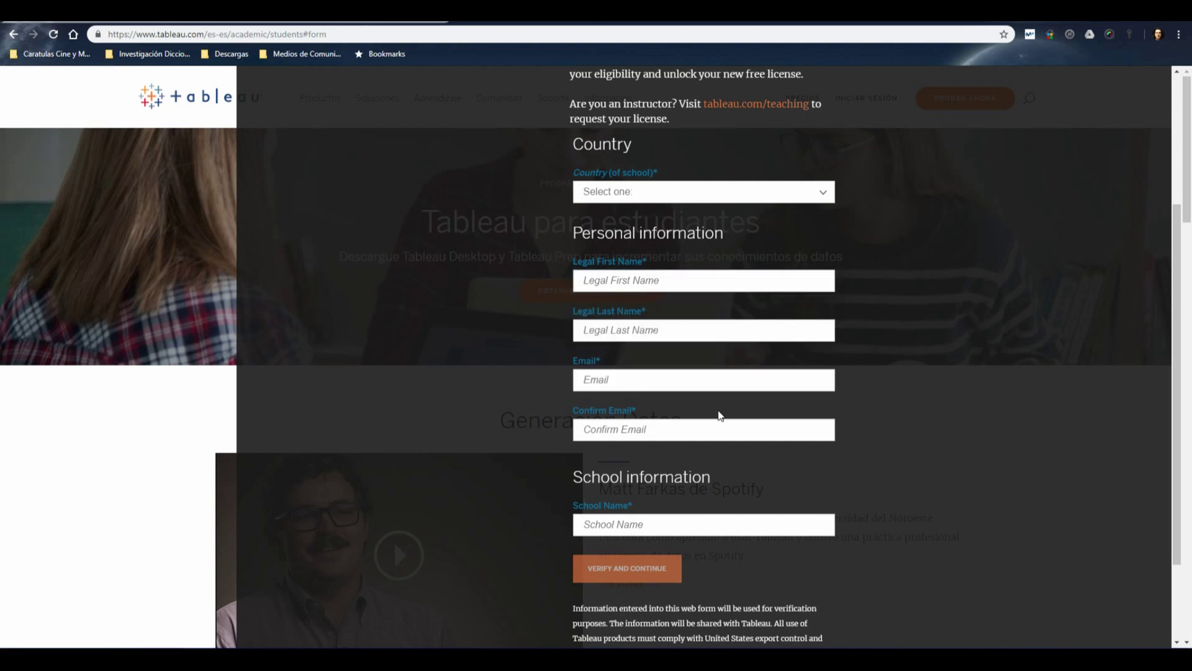
Try the School Name field, then scroll back up and close the student licence form
scroll(893, 441, "down", 2)
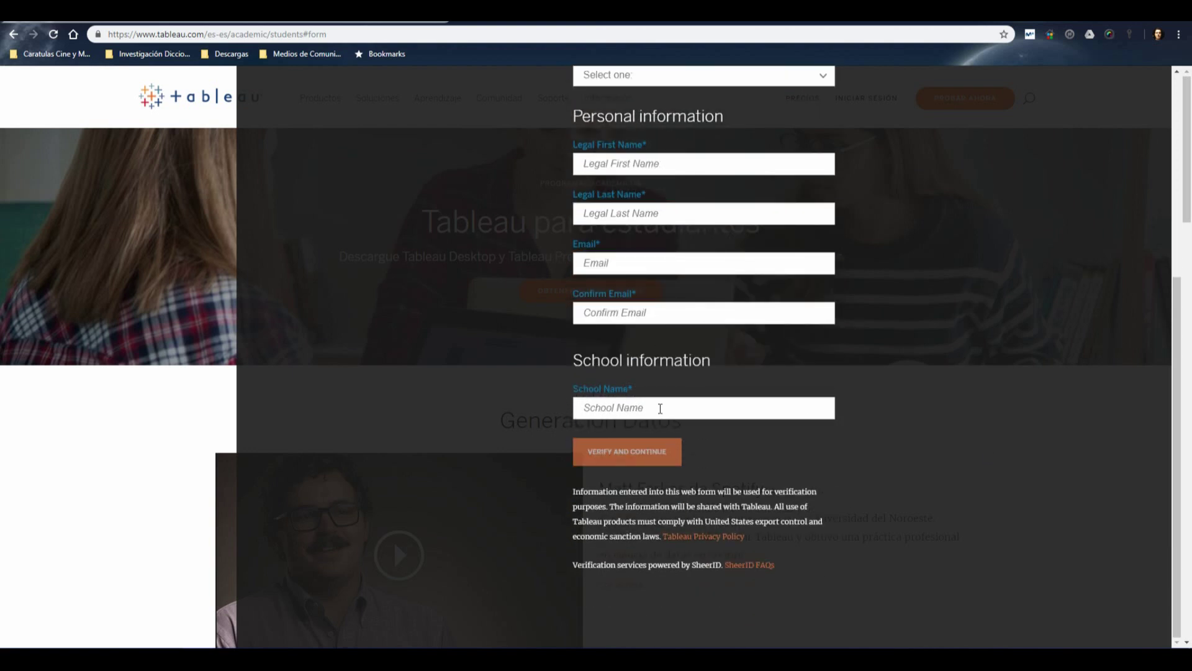
left_click(615, 406)
left_click(488, 407)
scroll(552, 389, "up", 3)
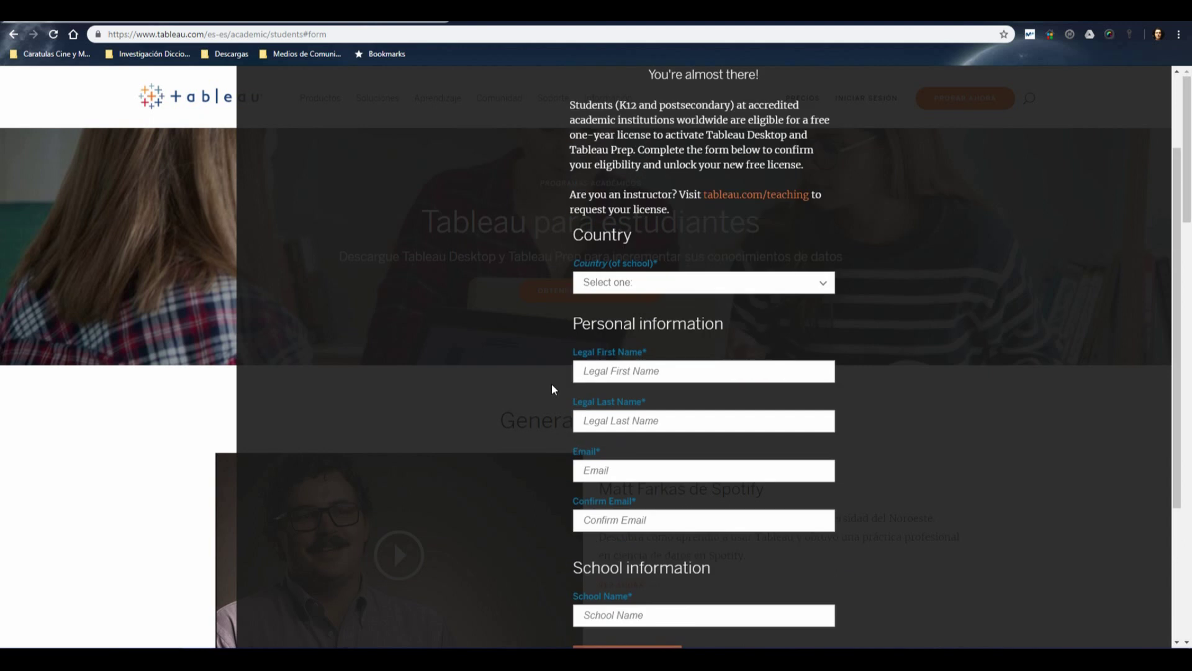
scroll(551, 389, "down", 3)
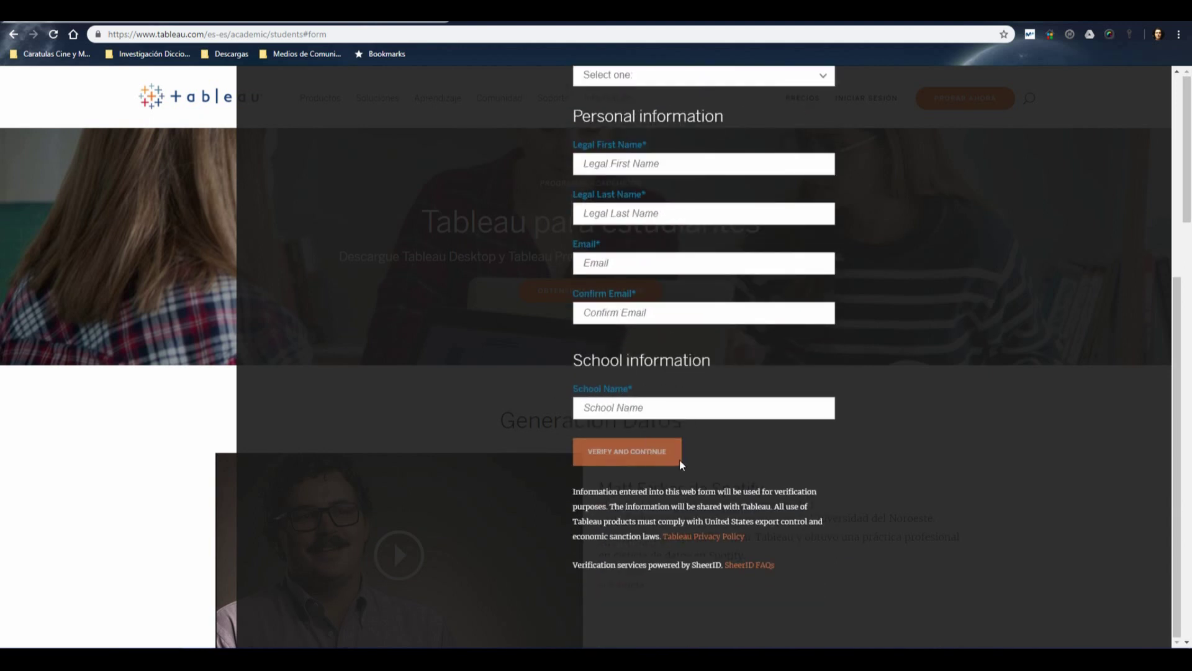
scroll(841, 457, "up", 5)
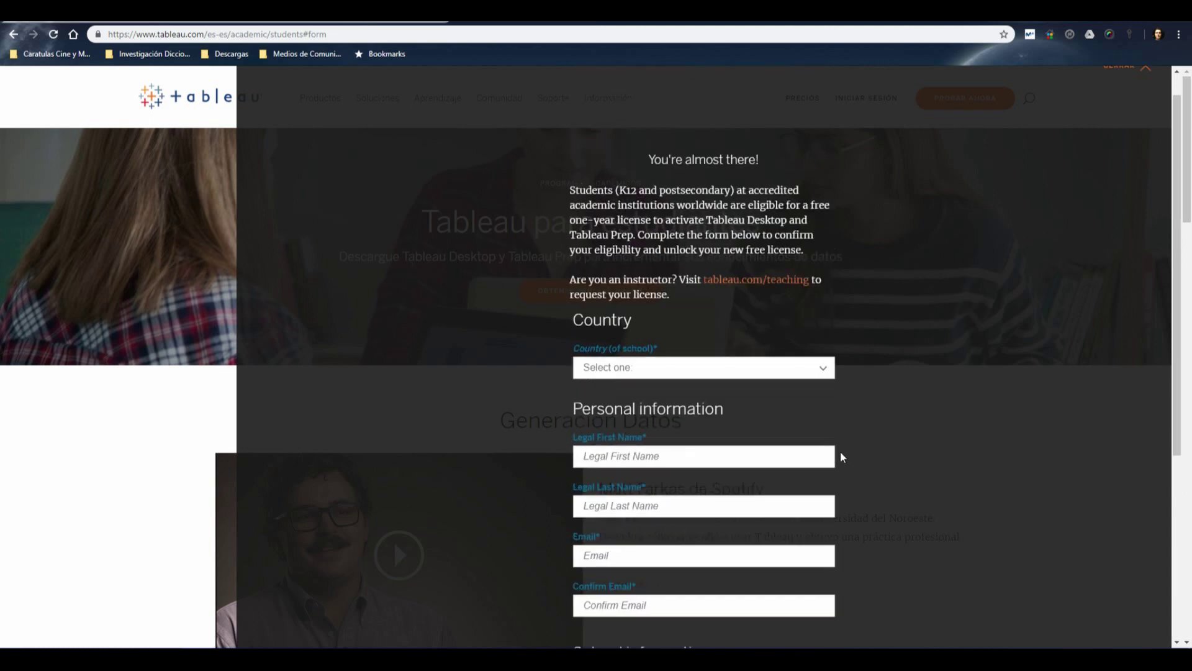
left_click(1124, 99)
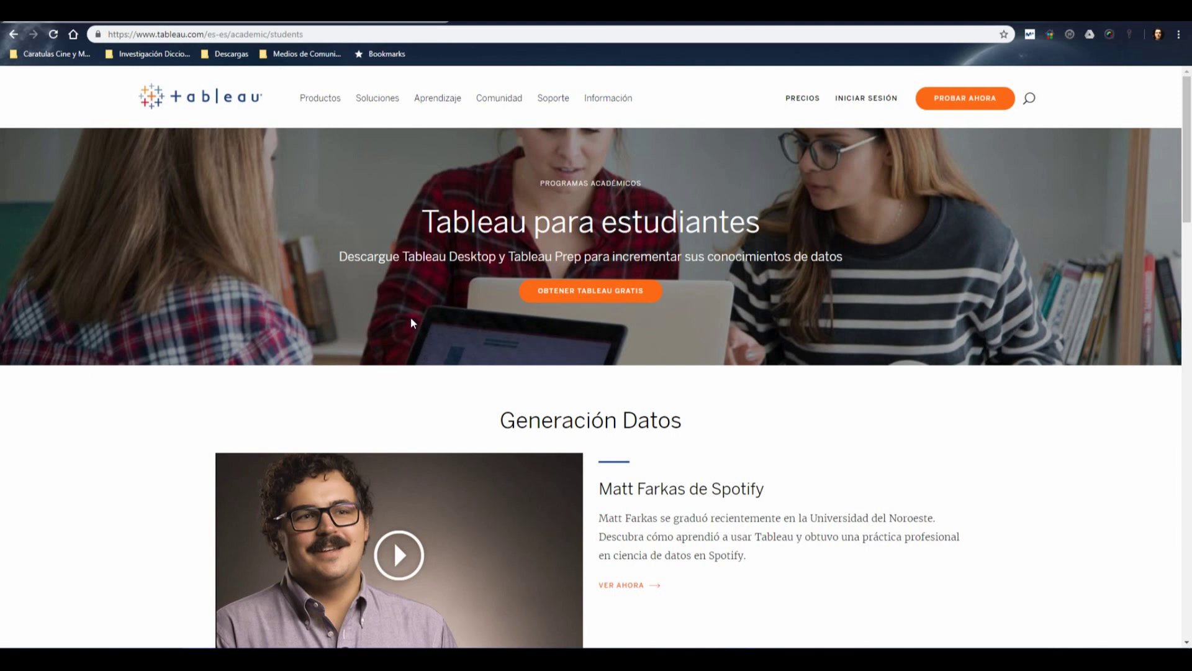
Reopen the student licence form, then return to the tableau.com homepage tab
left_click(585, 297)
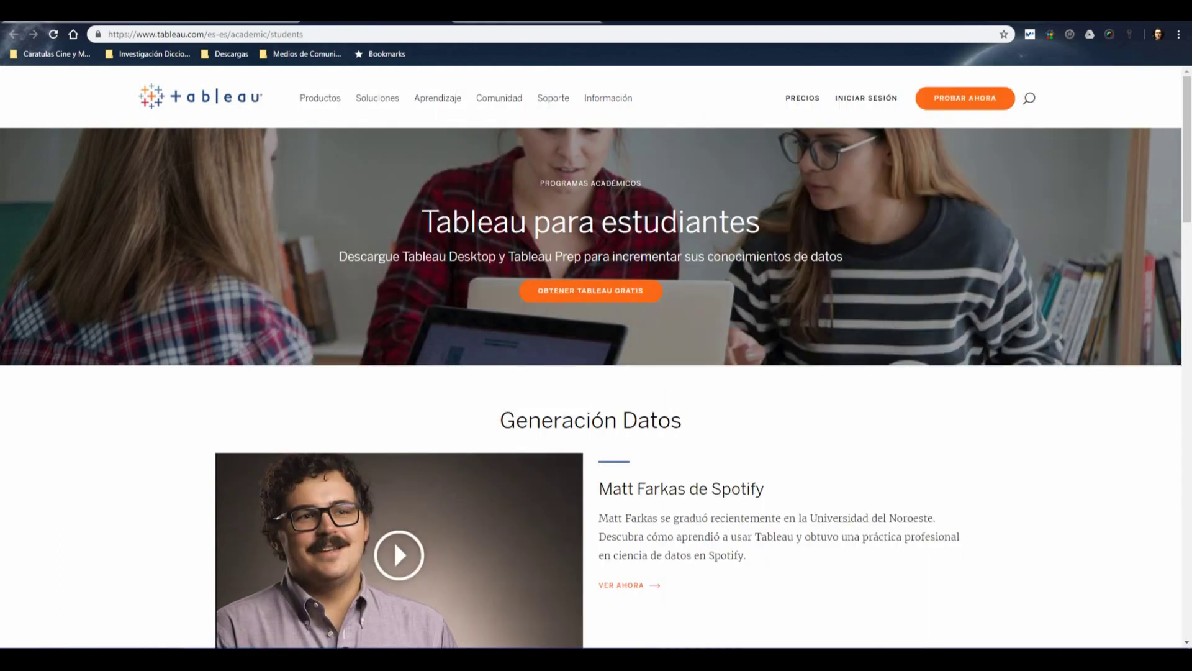
left_click(263, 20)
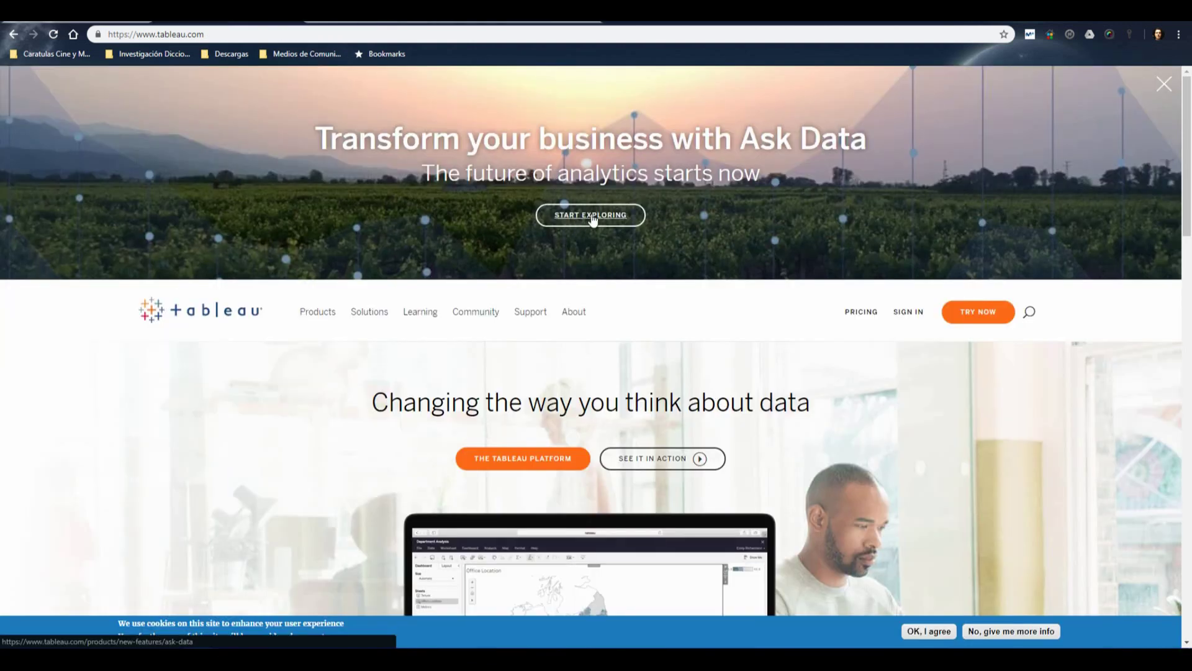
Download the TableauPublicDesktop-64bit-2019-1-0.exe installer using the saved e-mail, then go back
left_click(528, 460)
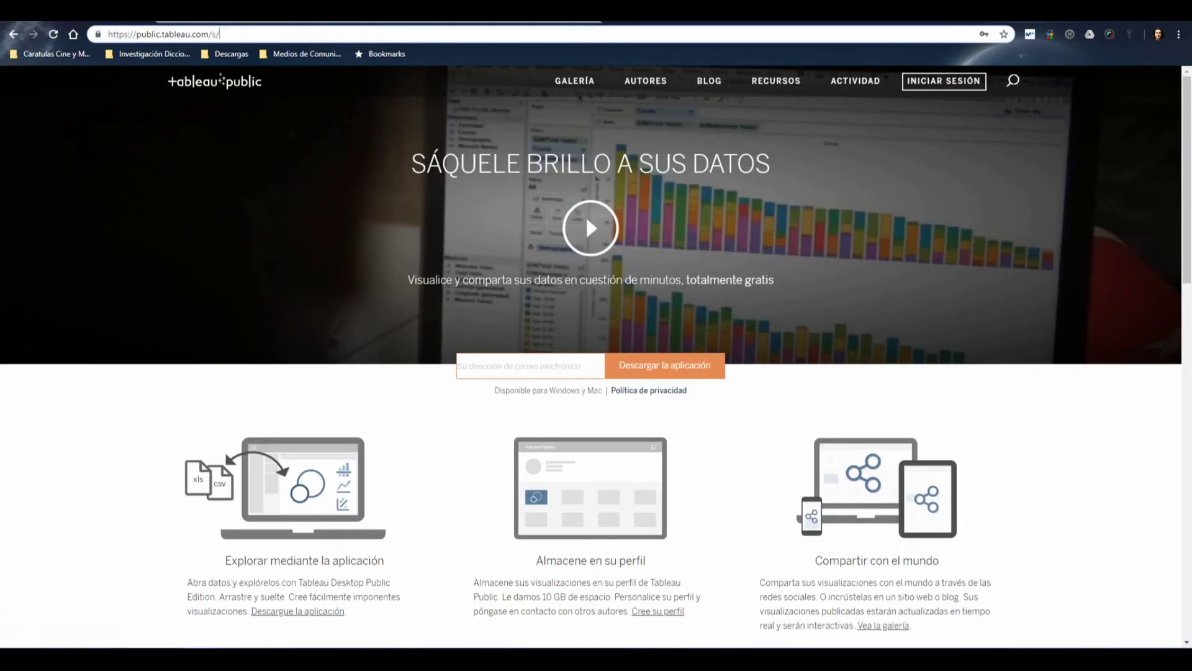
left_click(697, 366)
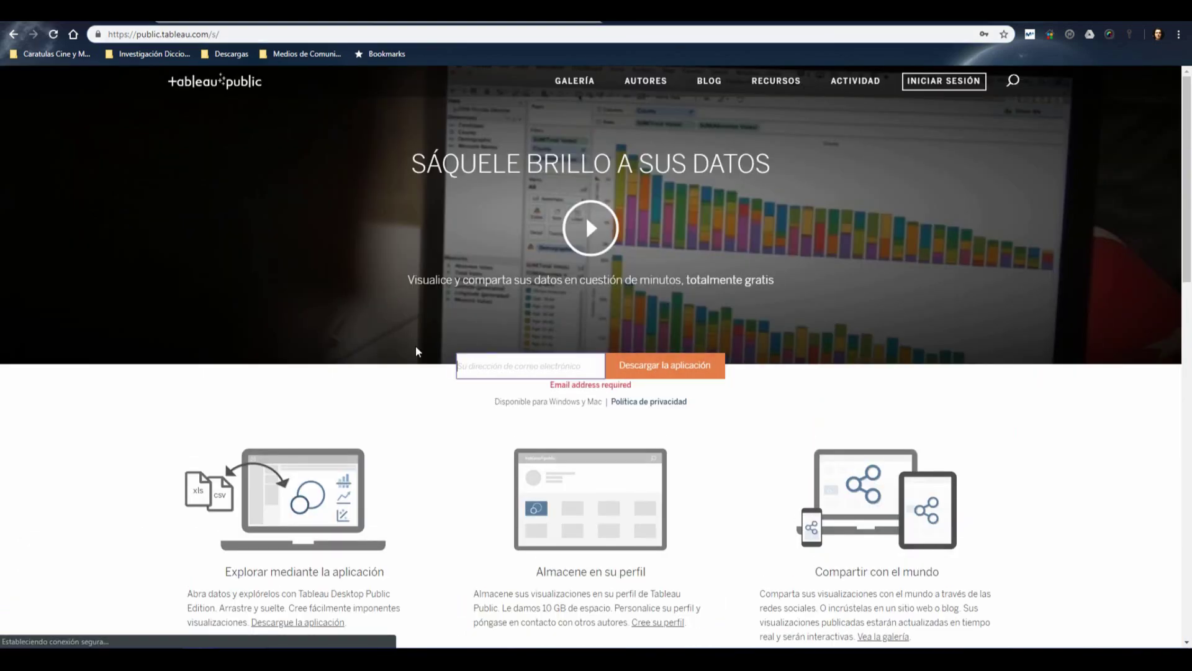
left_click(526, 367)
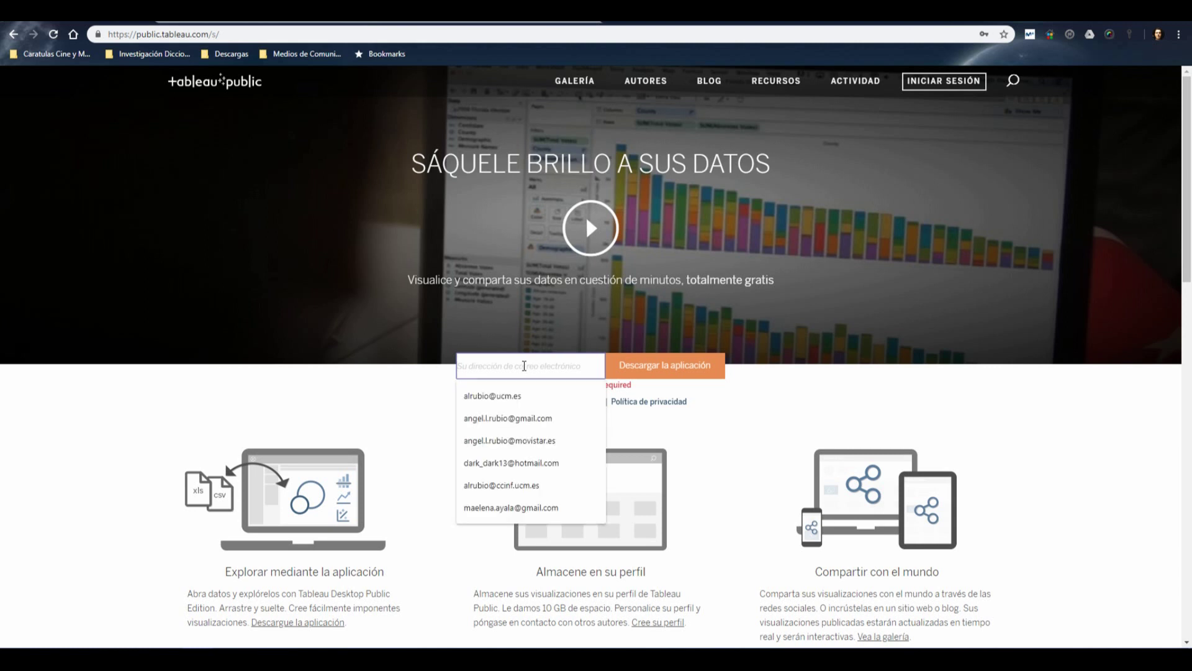
left_click(510, 396)
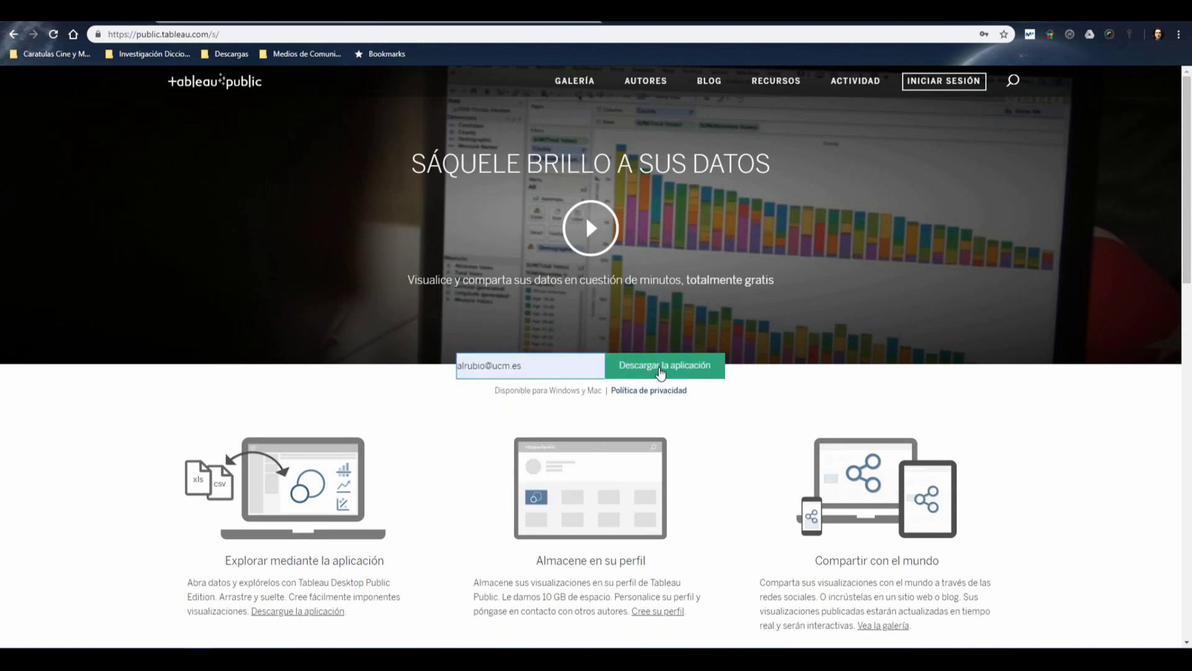
left_click(661, 372)
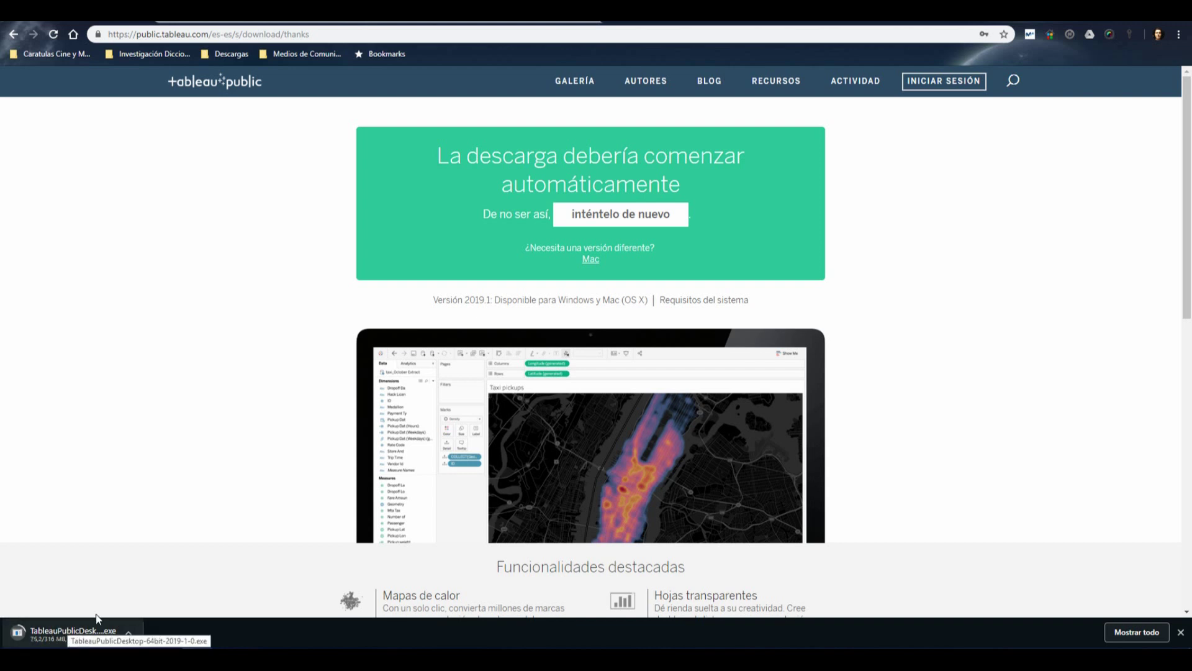
left_click(13, 35)
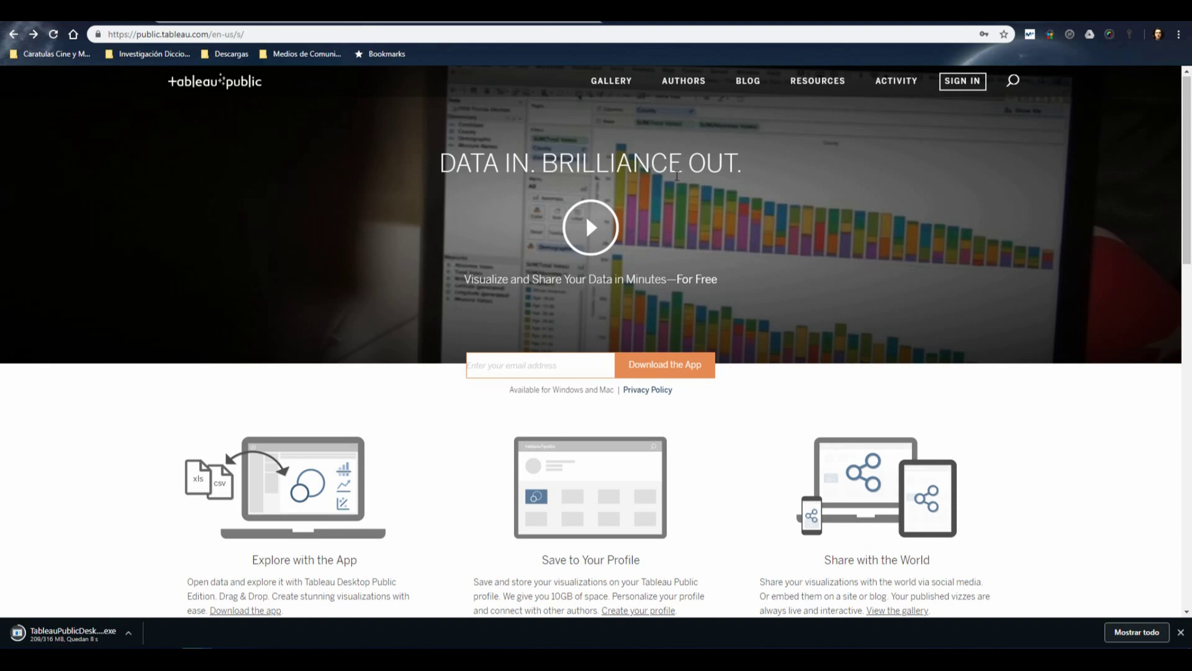
Check the Start menu app list, then switch to the tableau.com students page tab
key("super")
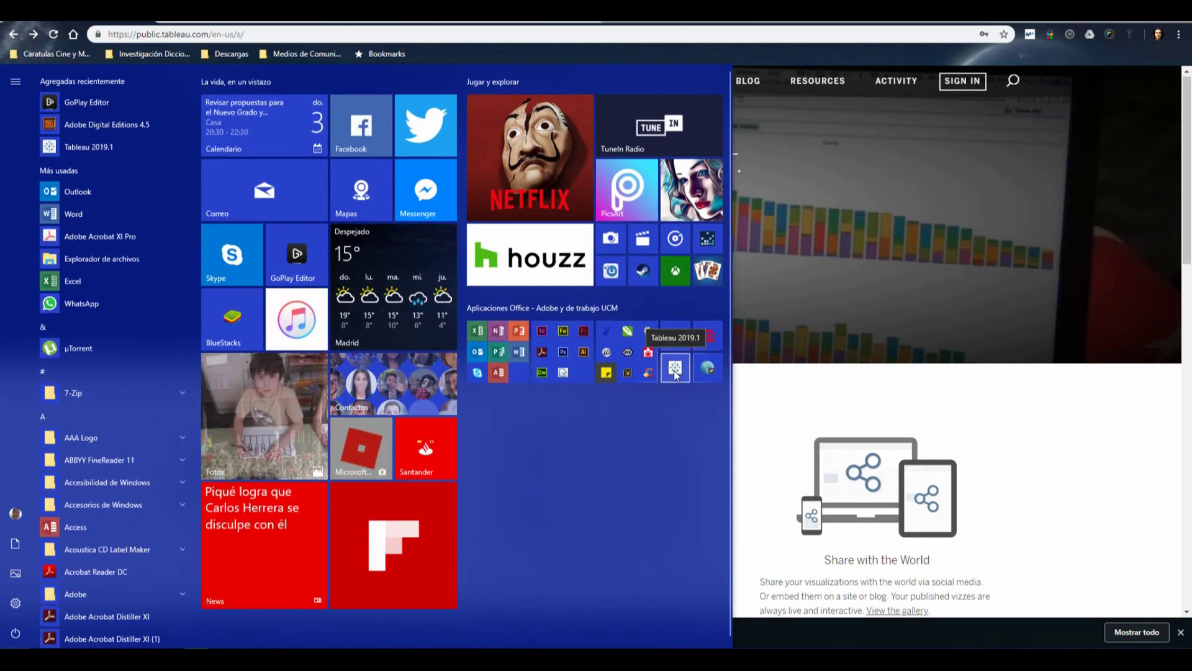
left_click(809, 382)
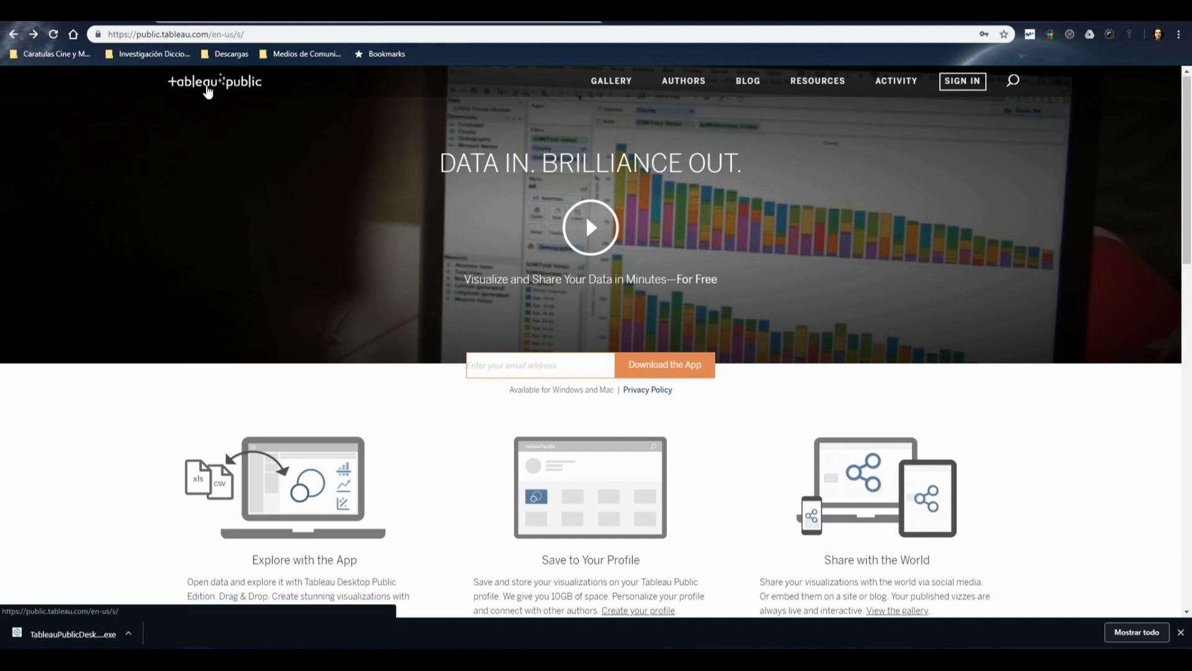
left_click(479, 24)
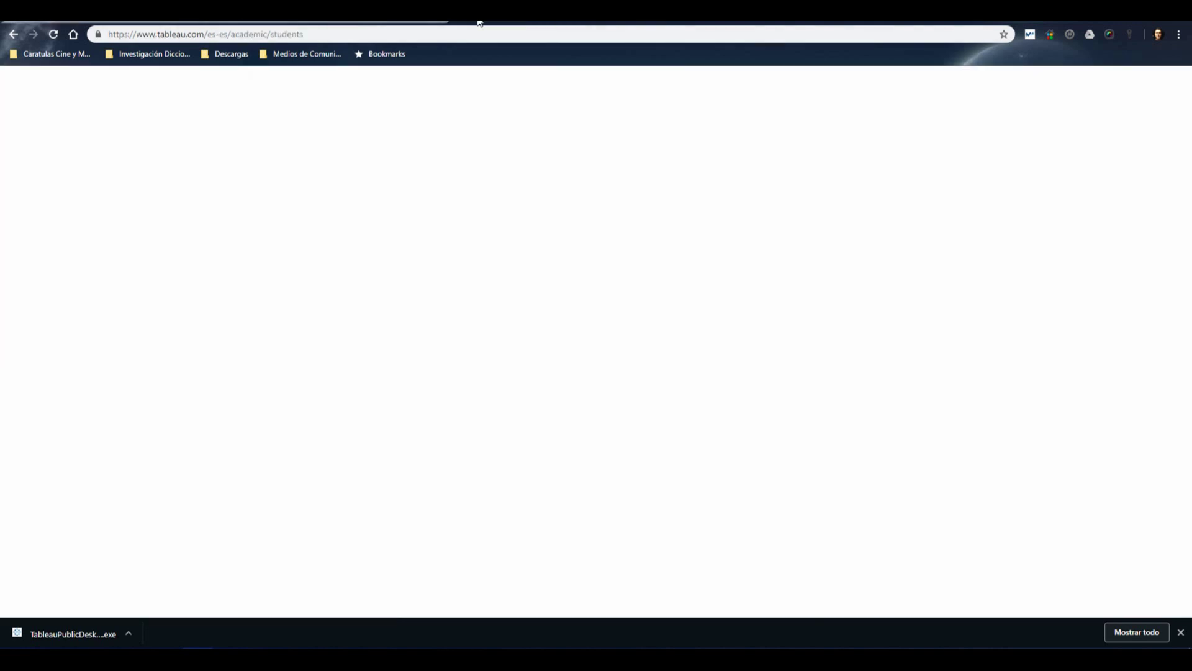
Search Google for 'tableau public' and open the public.tableau.com result
left_click(384, 35)
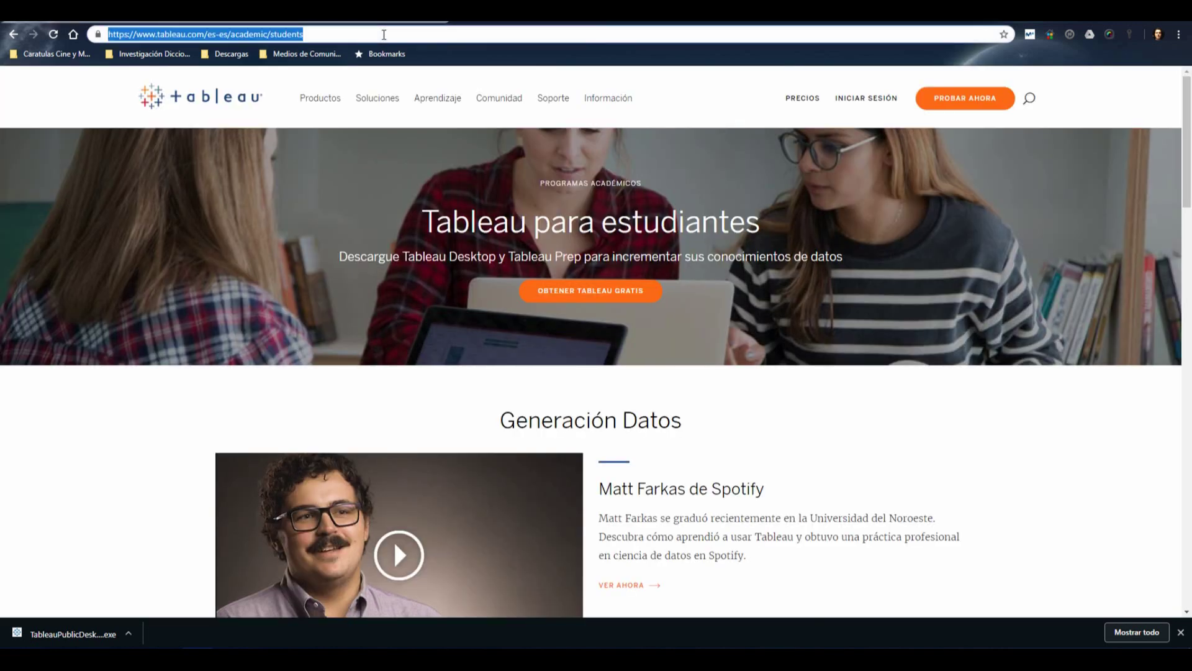
type("tableau ")
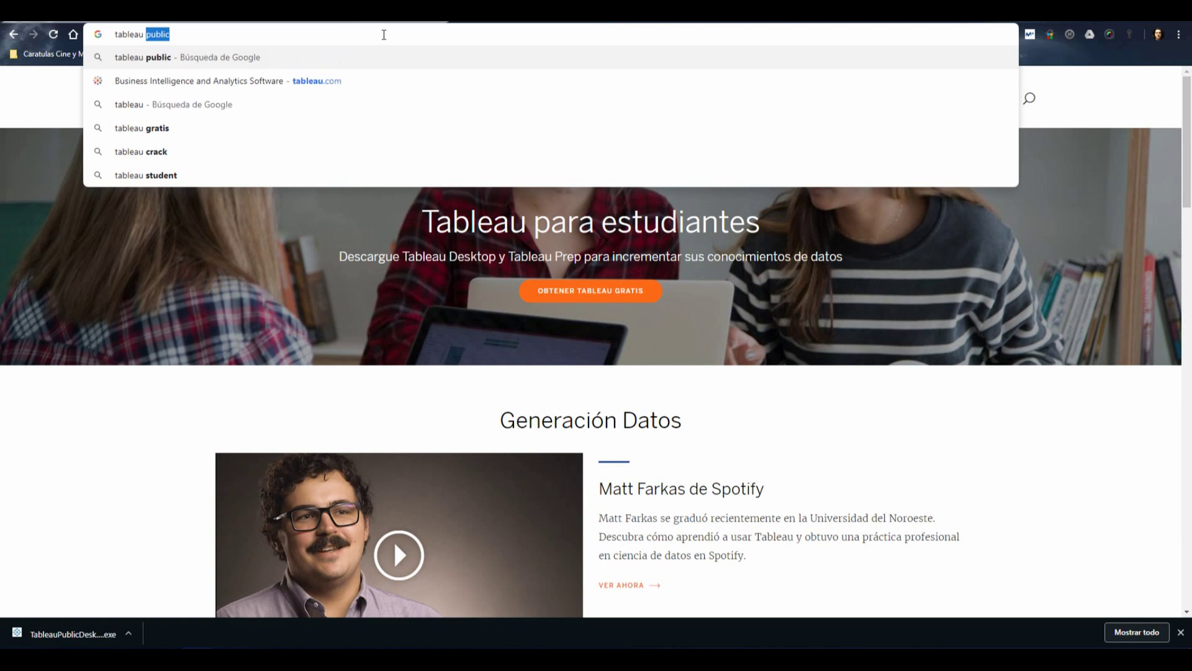
type("public")
key("Return")
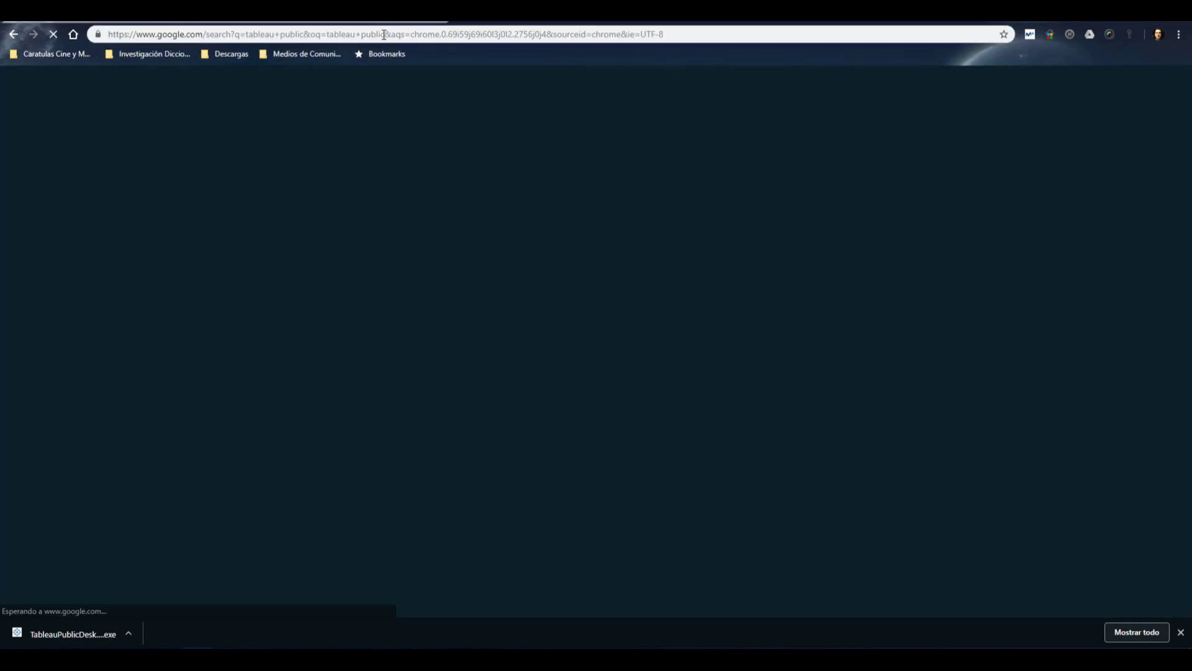
left_click(135, 184)
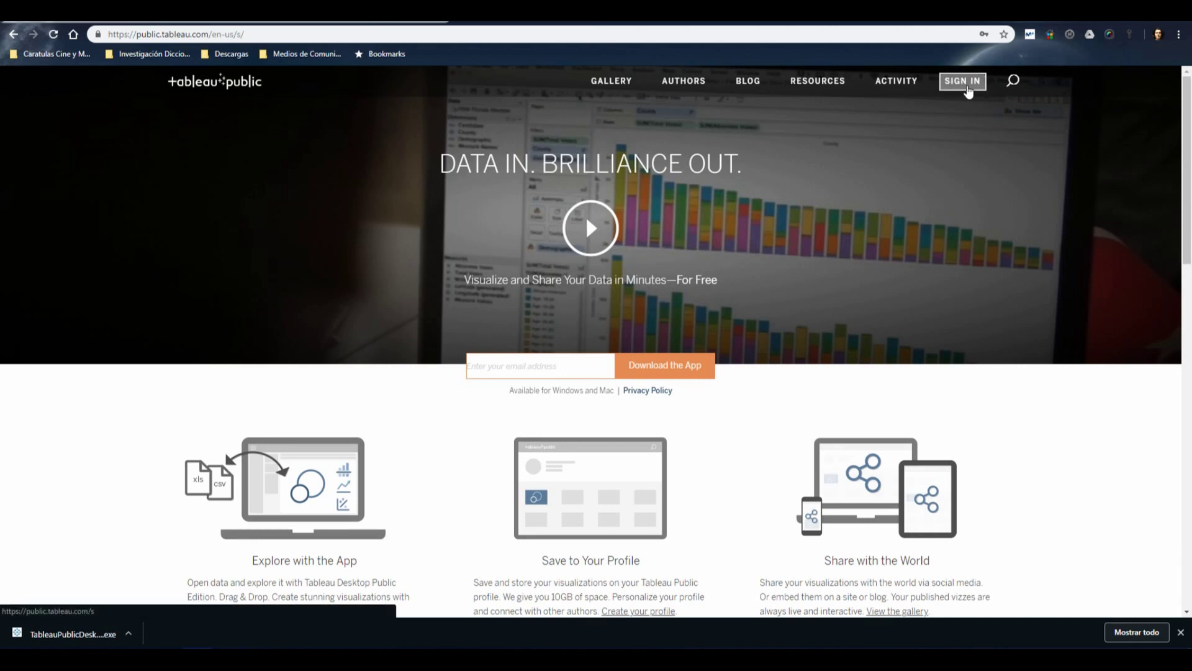
Sign in to Tableau Public with Chrome's autofilled e-mail and password
left_click(967, 90)
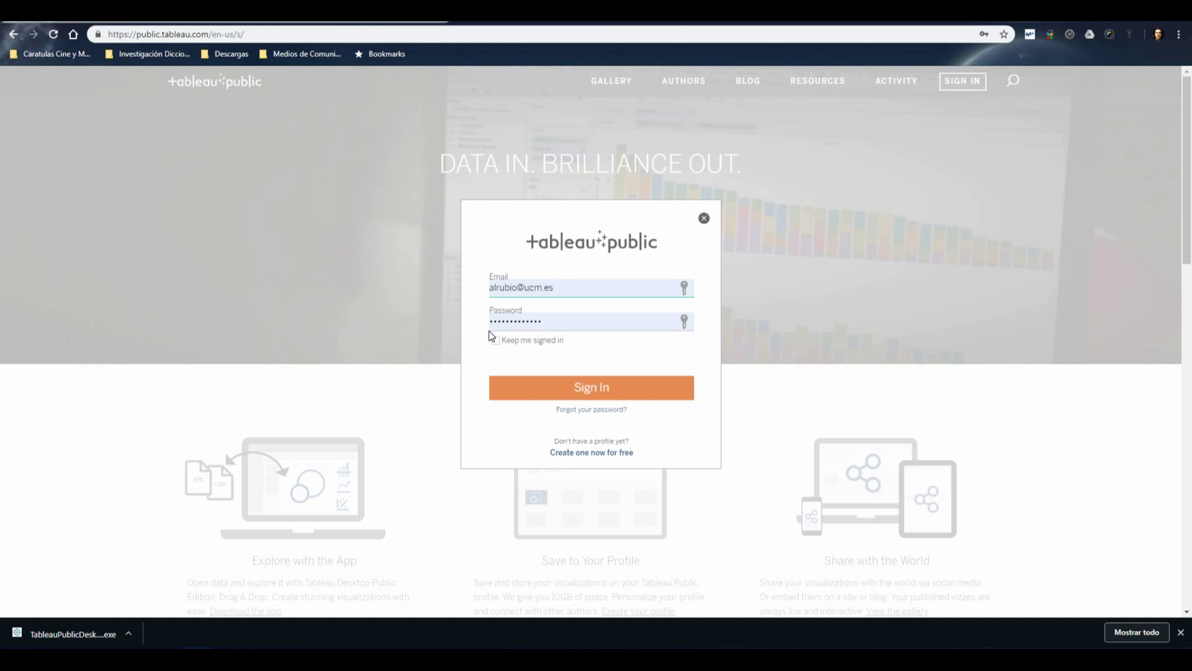
left_click(590, 390)
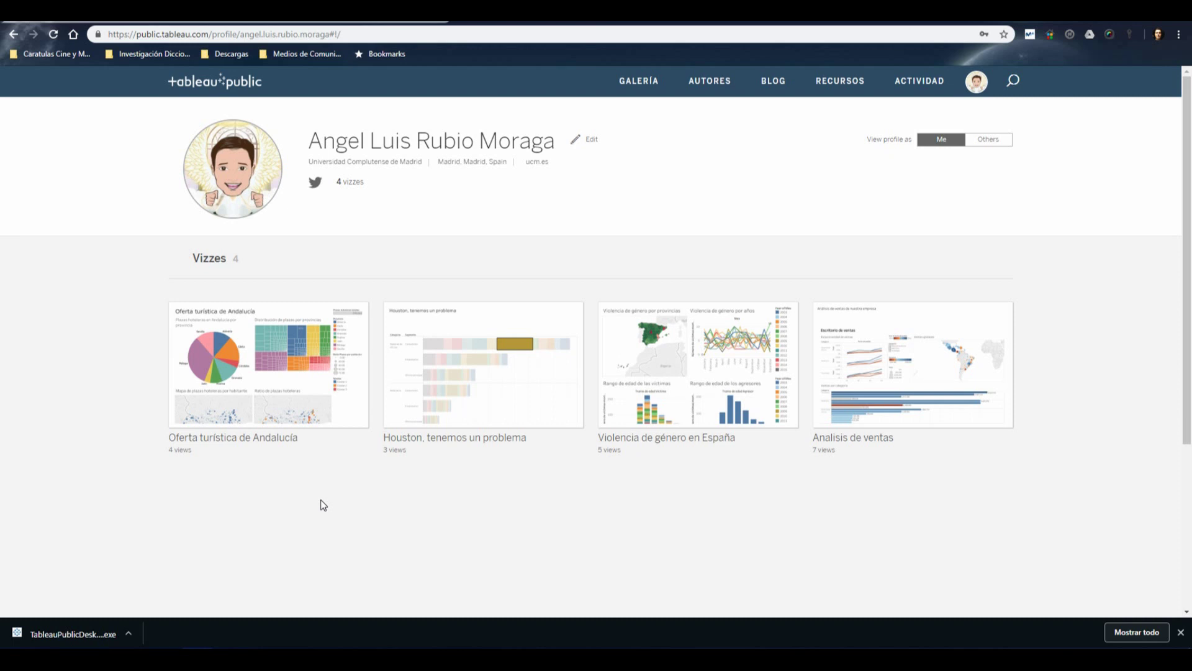
Open the Oferta turística de Andalucía thumbnail's viz and scroll over its charts and maps
mouse_move(283, 392)
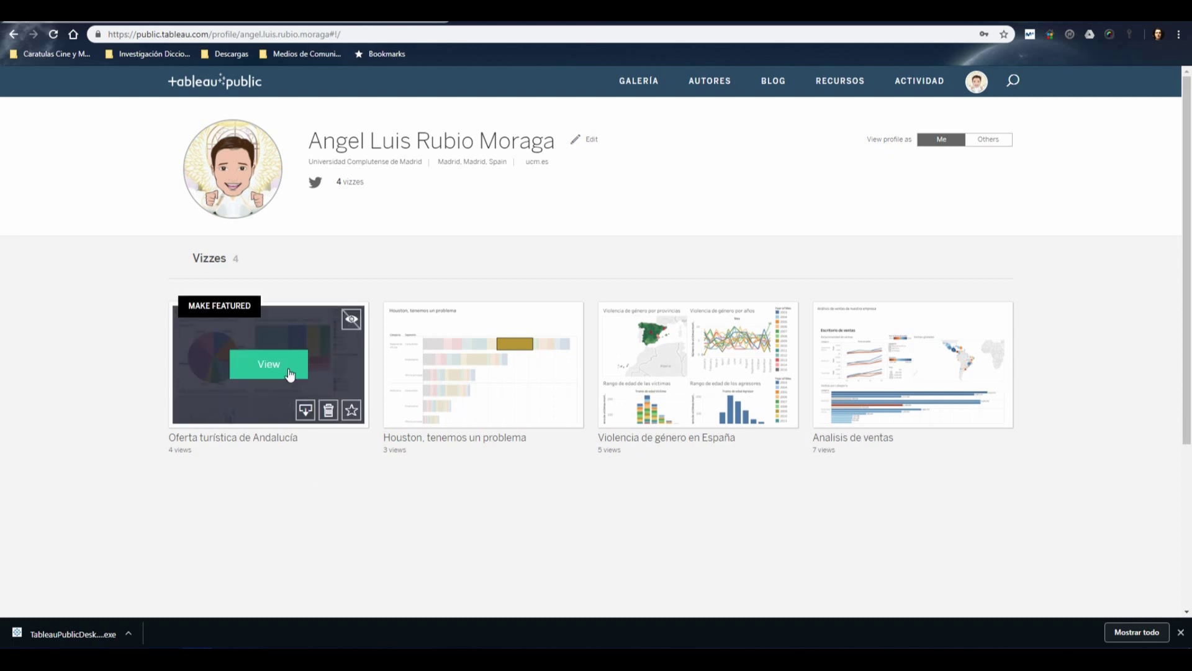
left_click(293, 369)
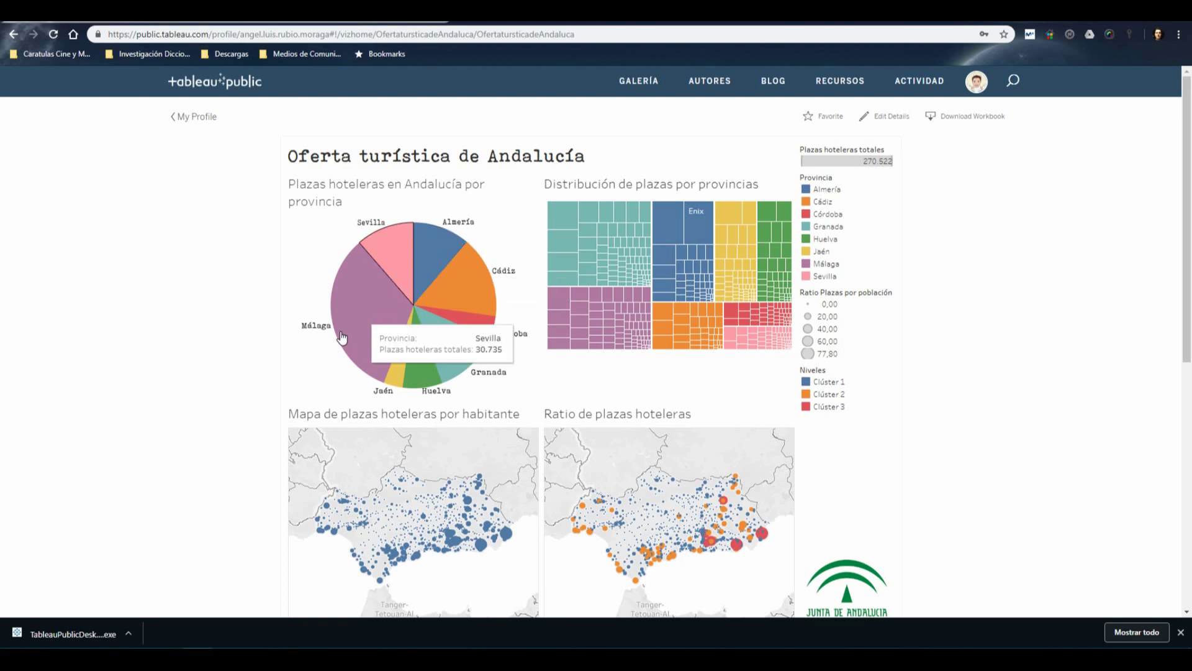
scroll(158, 384, "down", 3)
scroll(159, 383, "up", 3)
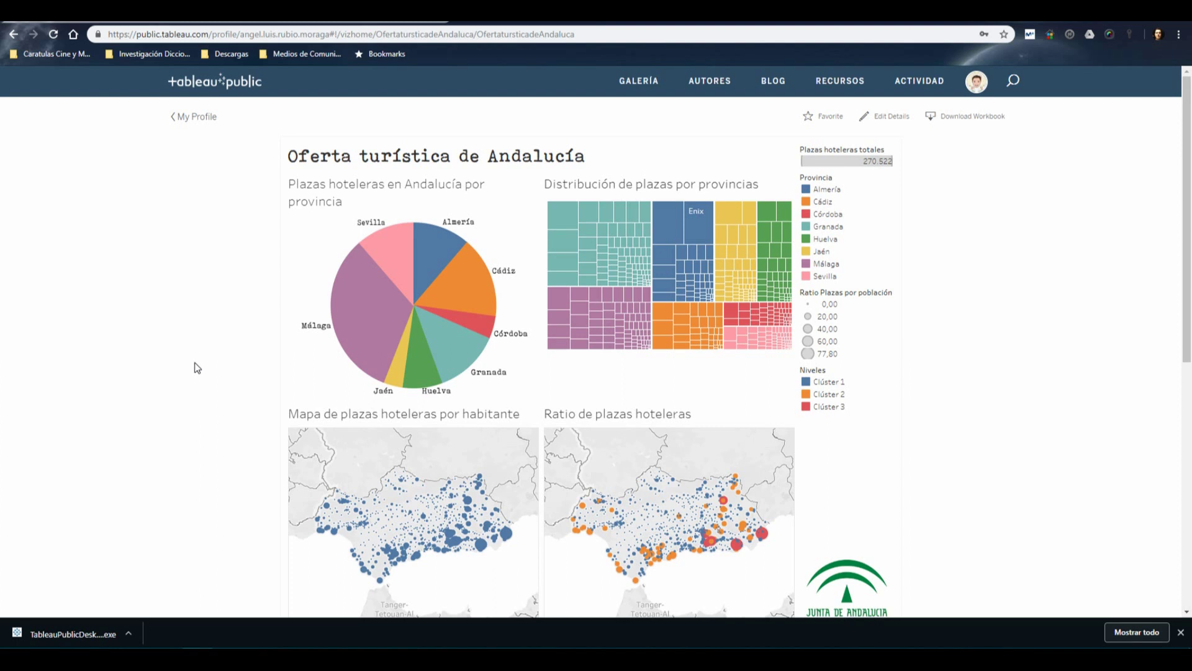
Filter the dashboard to Almería, then Granada, then Málaga using the province pie chart
left_click(421, 276)
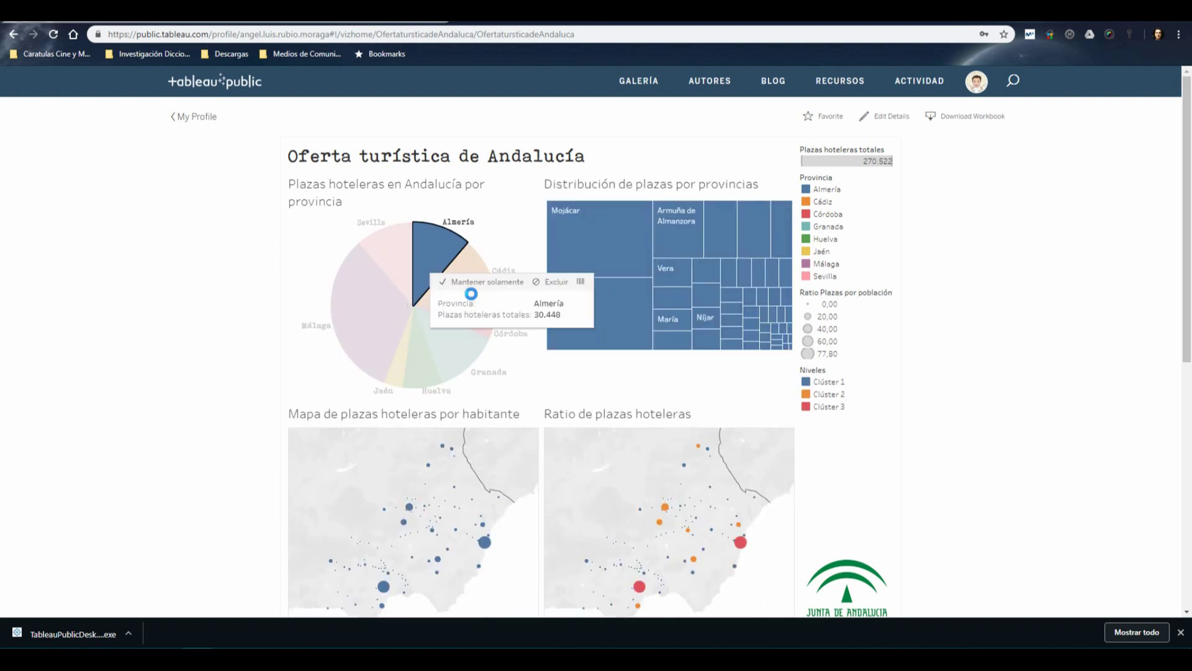
left_click(442, 357)
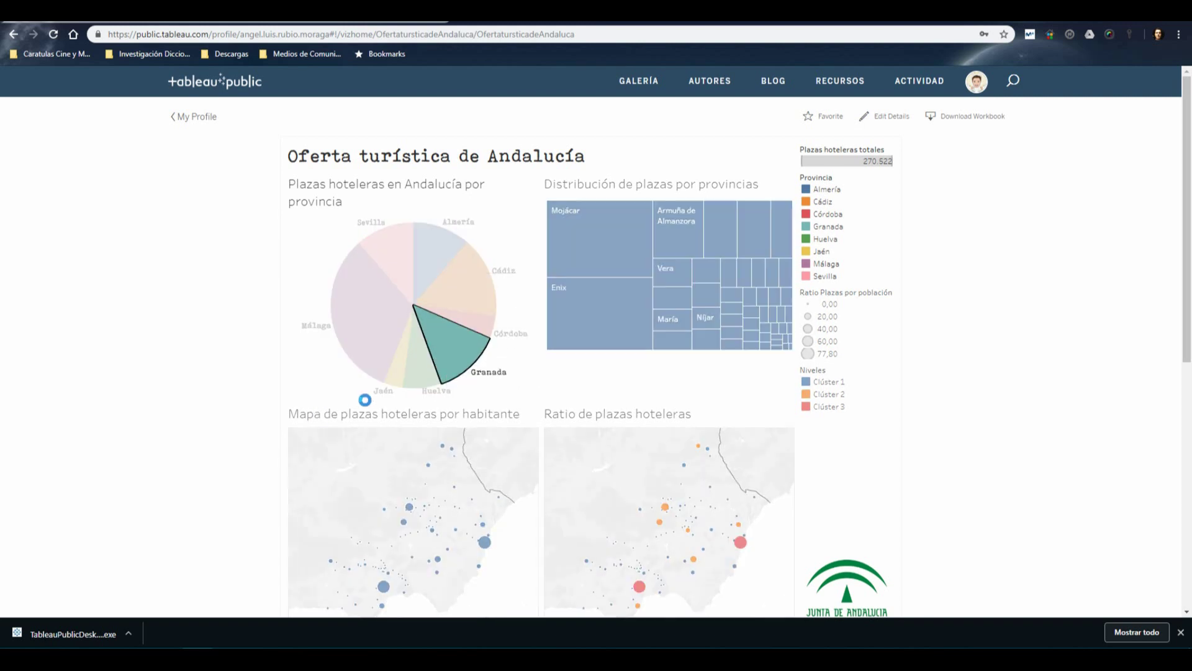
mouse_move(421, 379)
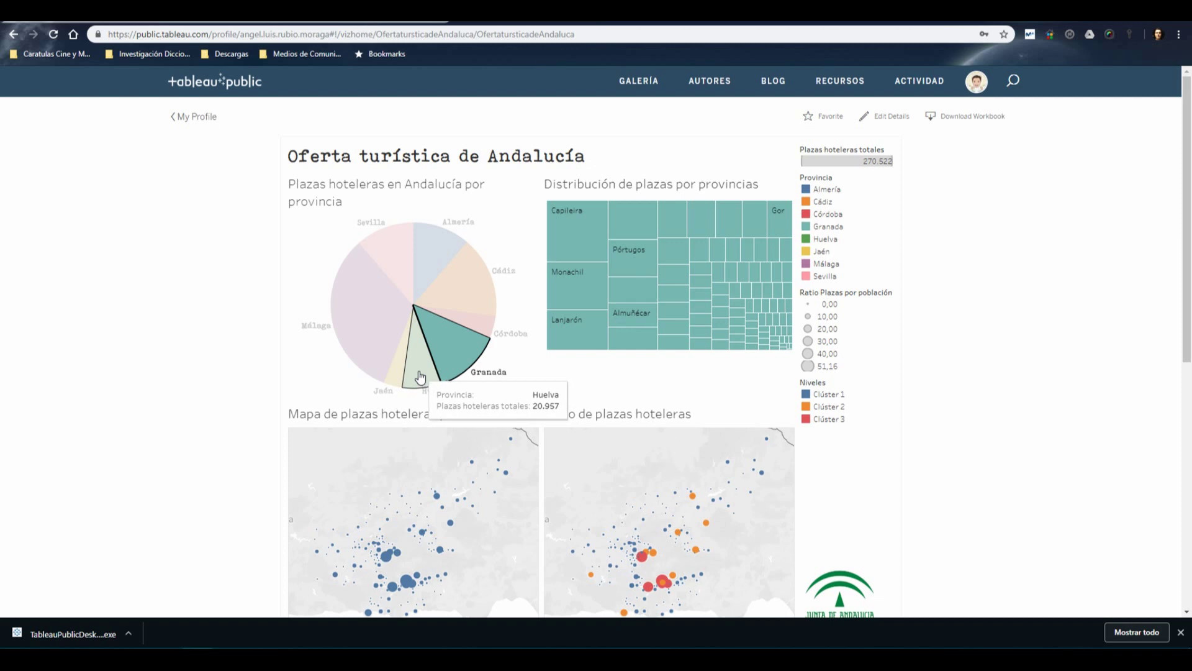
mouse_move(396, 273)
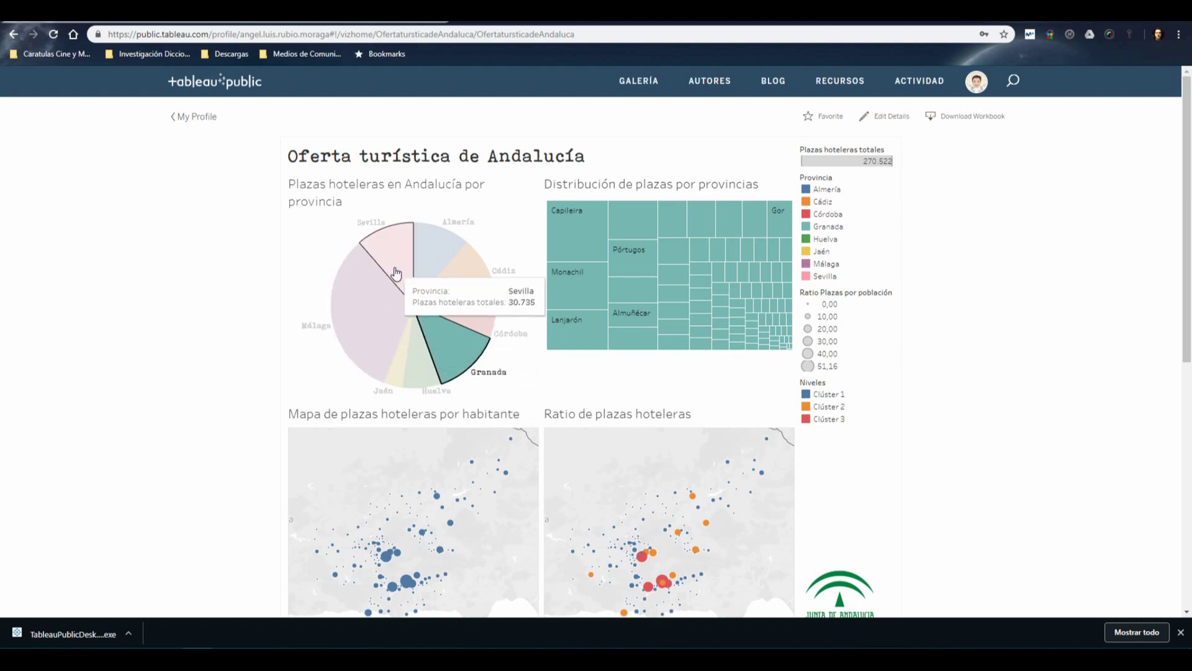
left_click(354, 306)
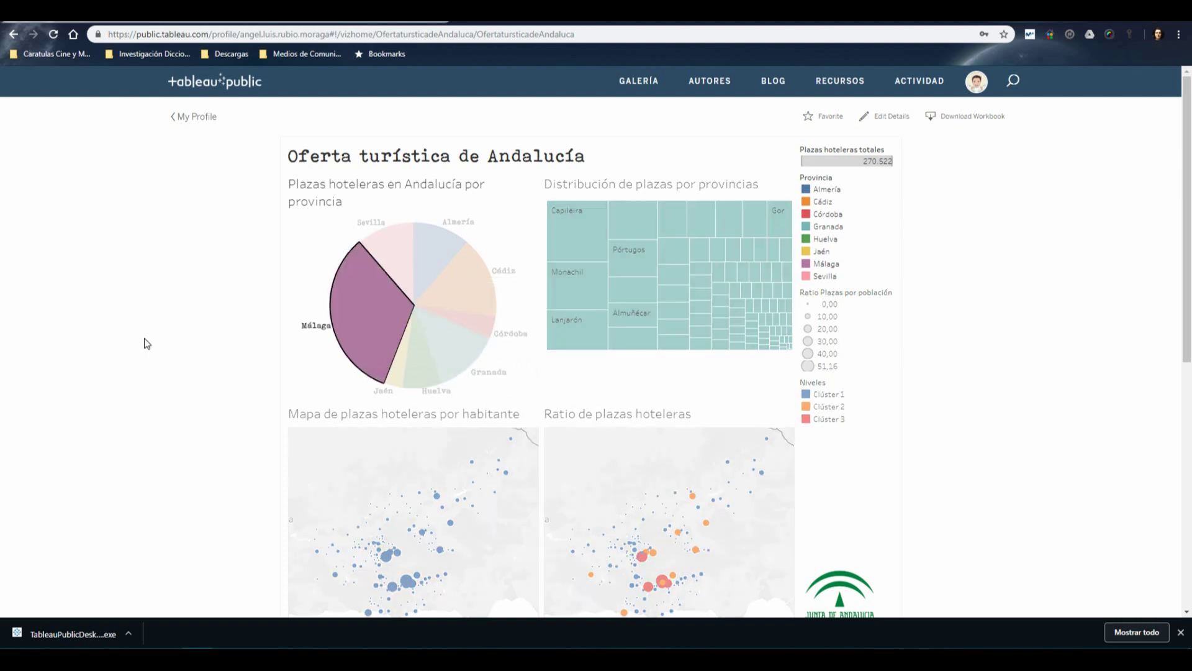
Narrow the dashboard to Sevilla, then deselect it to show all provinces again
mouse_move(351, 337)
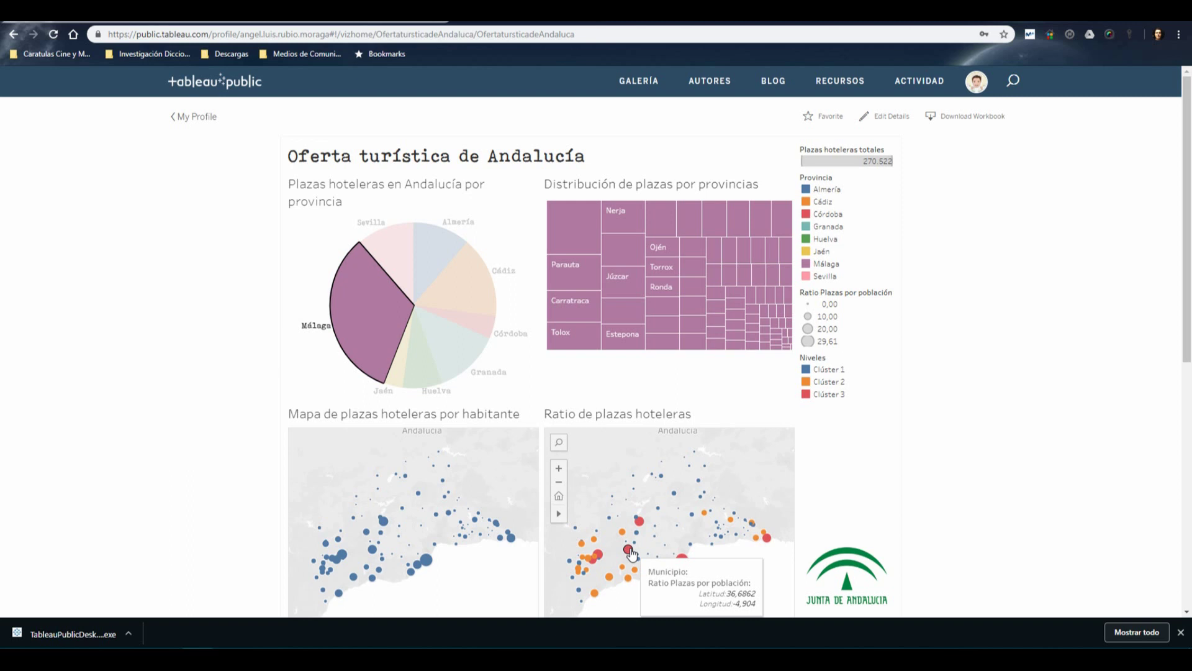
left_click(395, 262)
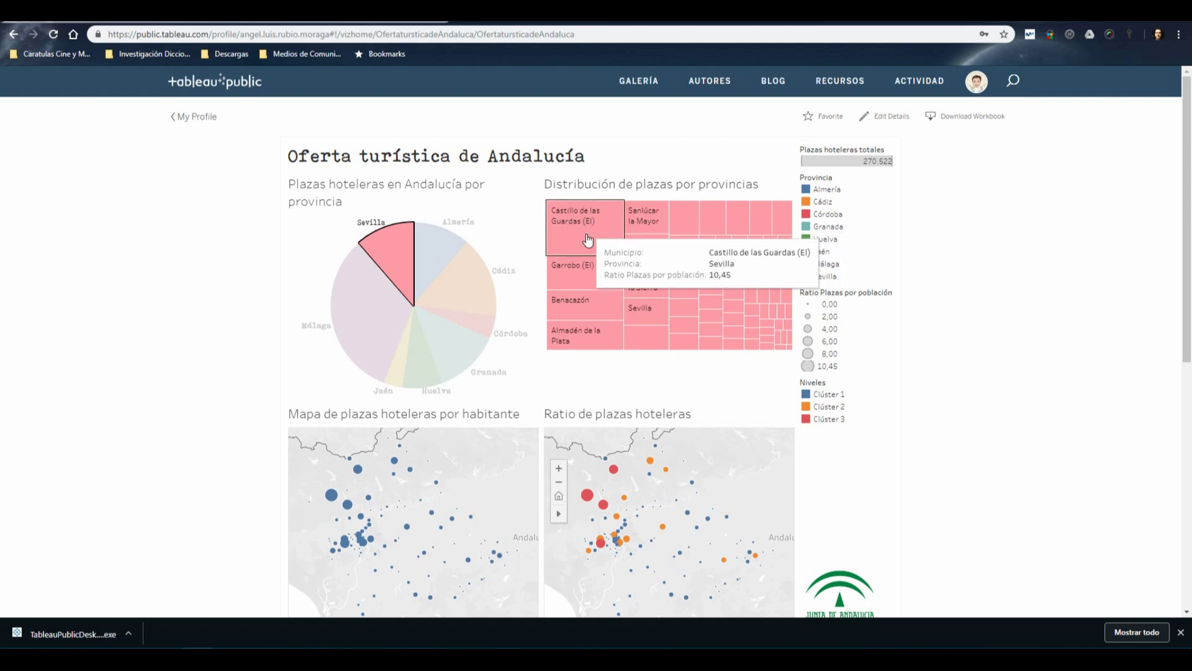
left_click(312, 258)
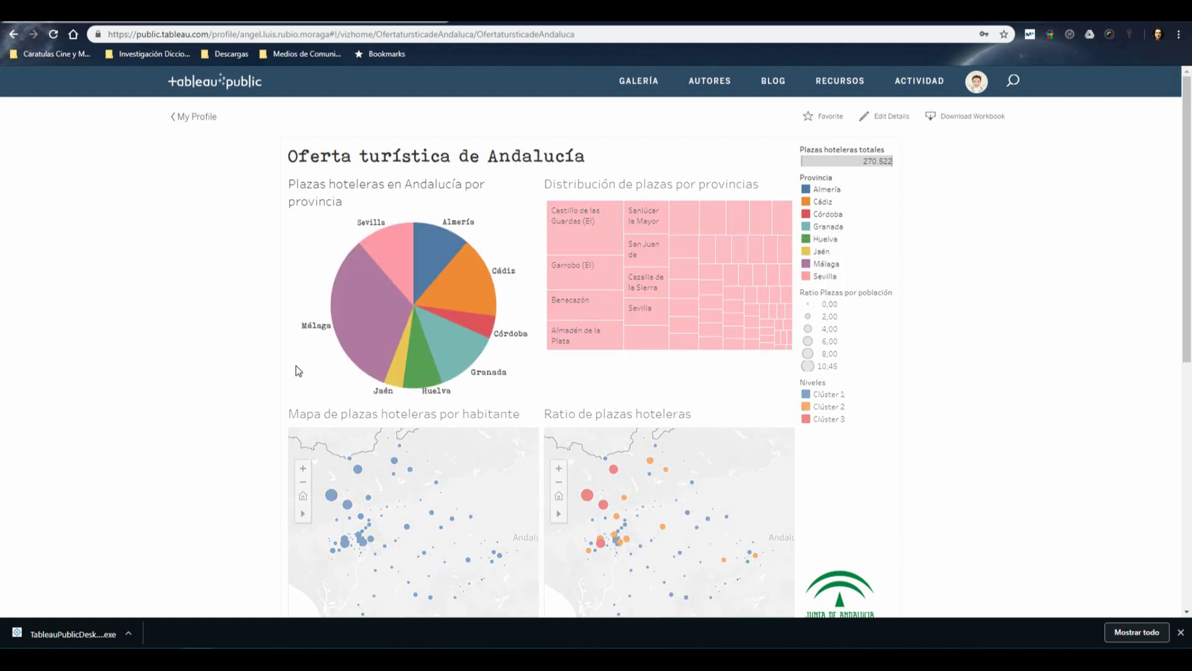
Scroll the dashboard and check the account avatar menu
scroll(515, 348, "down", 3)
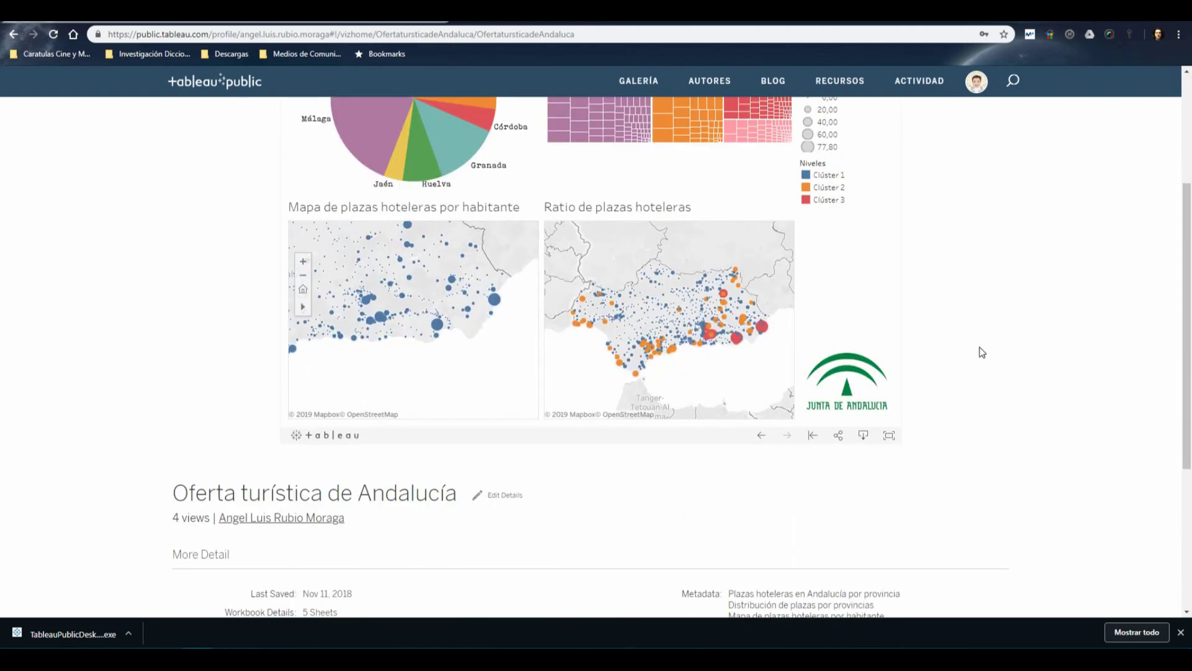
scroll(985, 347, "up", 3)
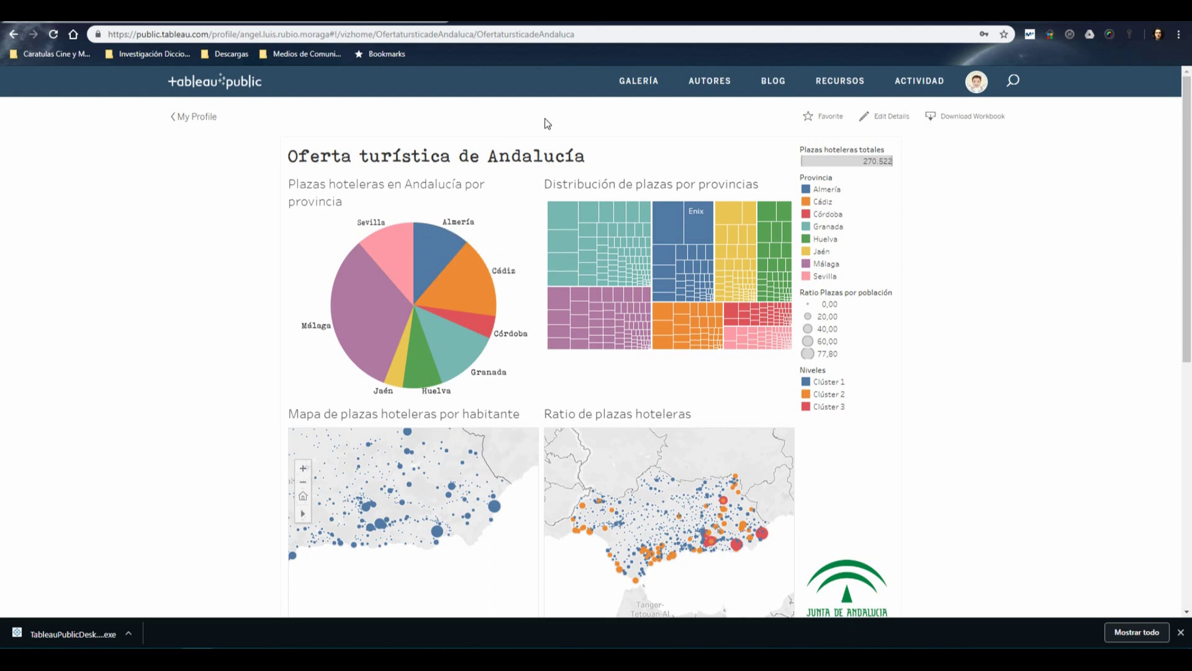
left_click(975, 84)
Dismiss Chrome's finished-download bar and launch Tableau 2019.1 from the Windows Start menu
left_click(1181, 632)
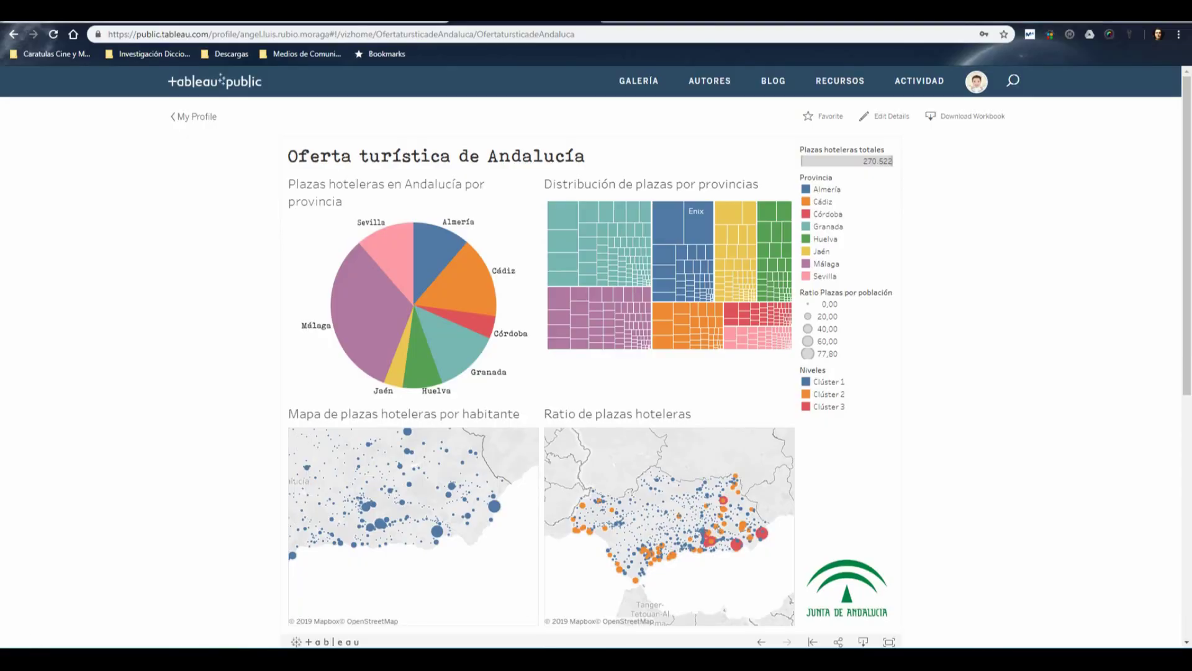
key("super")
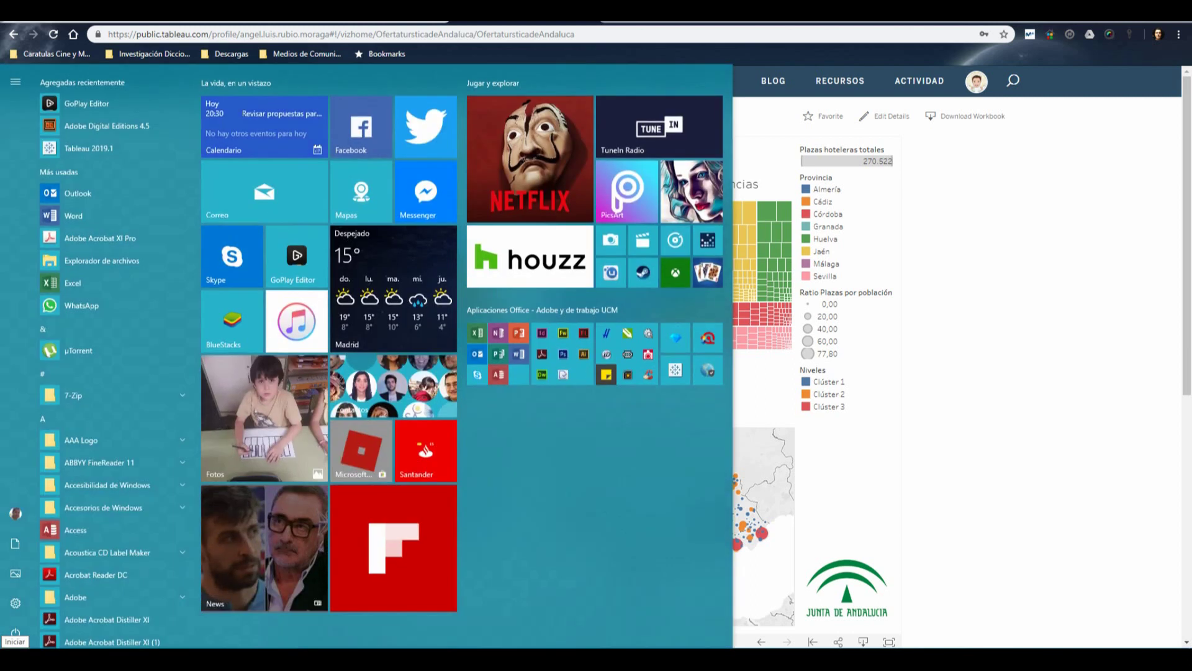
left_click(676, 369)
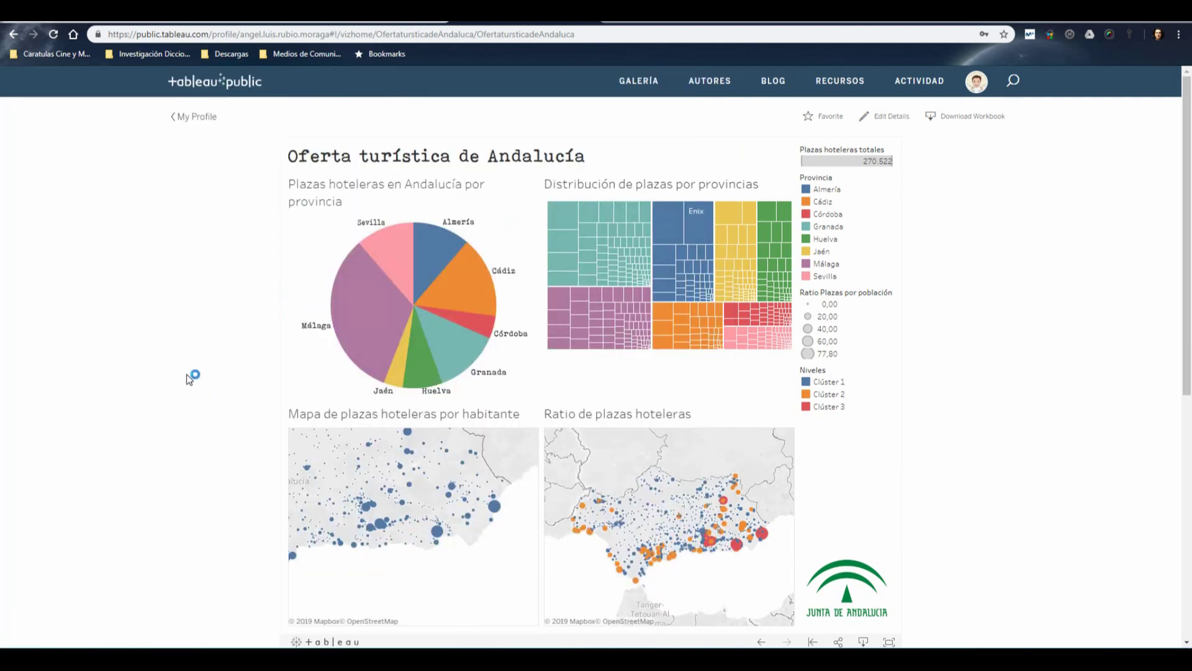
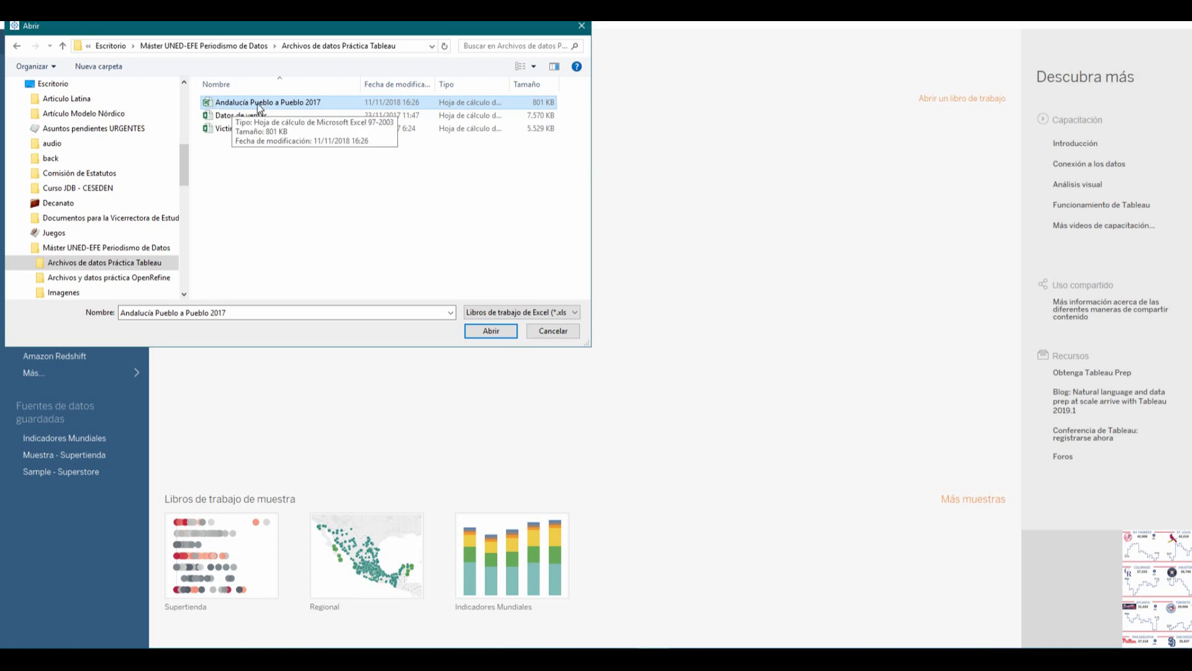
Open the Andalucía Pueblo a Pueblo 2017 workbook, use its Datos sheet as source, and browse the rows
left_click(491, 331)
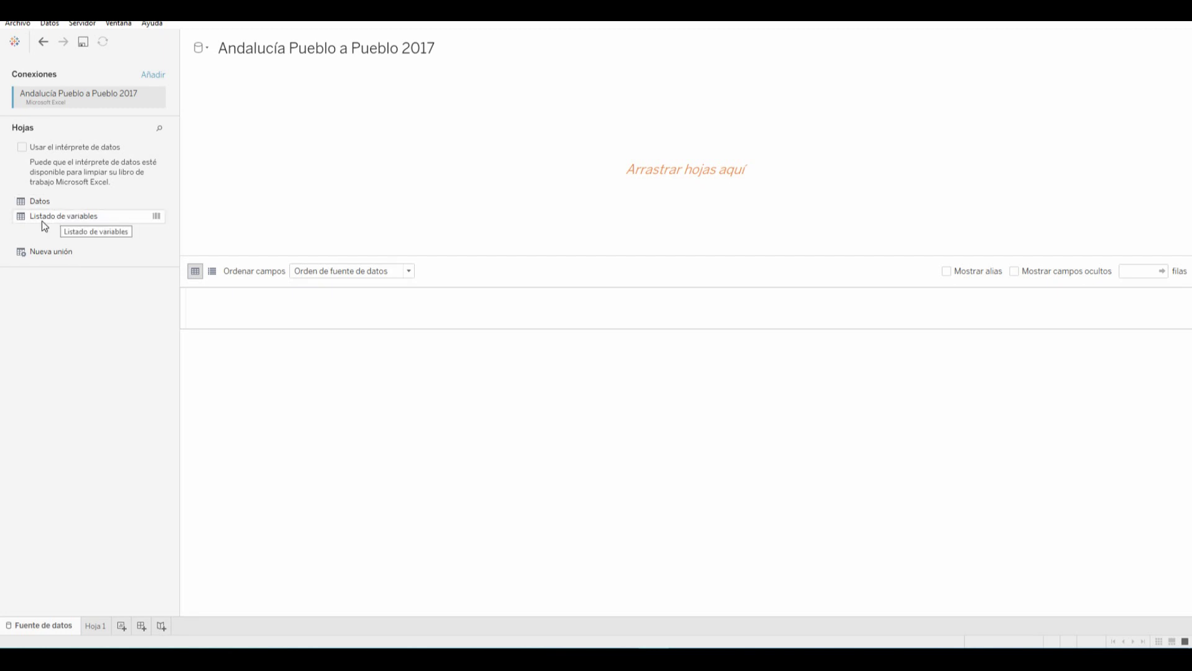
left_click_drag(34, 203, 359, 194)
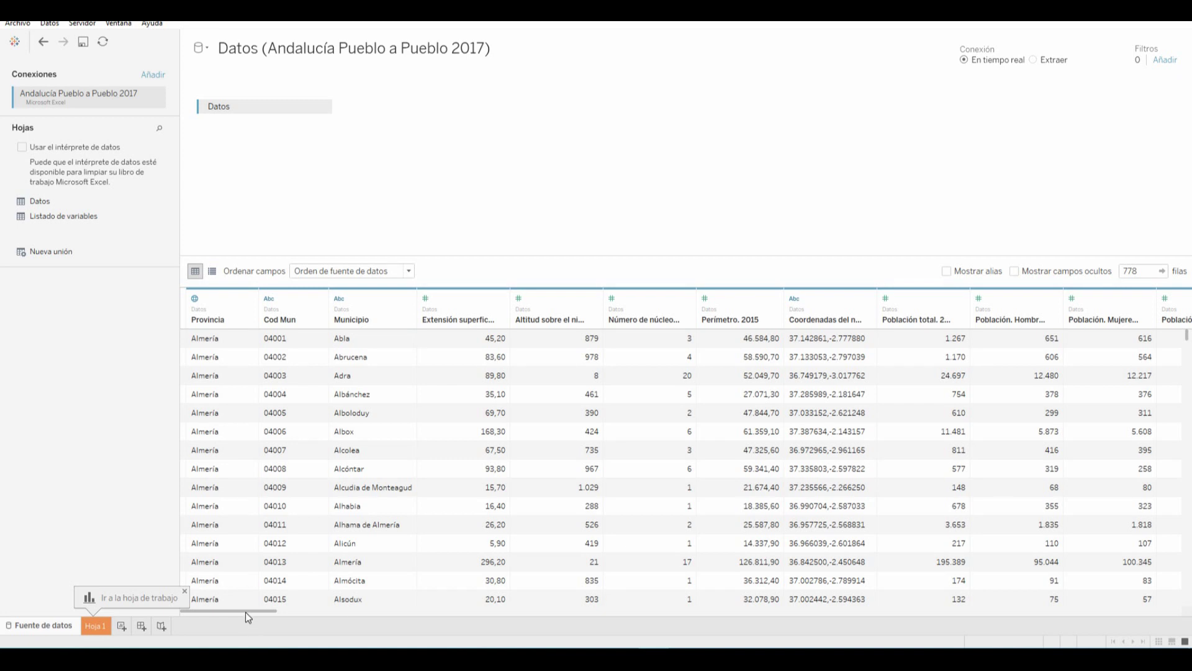
scroll(369, 466, "down", 20)
scroll(367, 475, "down", 20)
scroll(450, 467, "up", 20)
mouse_move(238, 611)
left_mouse_down()
mouse_move(850, 638)
mouse_move(1157, 613)
mouse_move(763, 624)
mouse_move(237, 604)
left_mouse_up()
Enable the data interpreter on Datos and open its results report in Excel
left_click(23, 147)
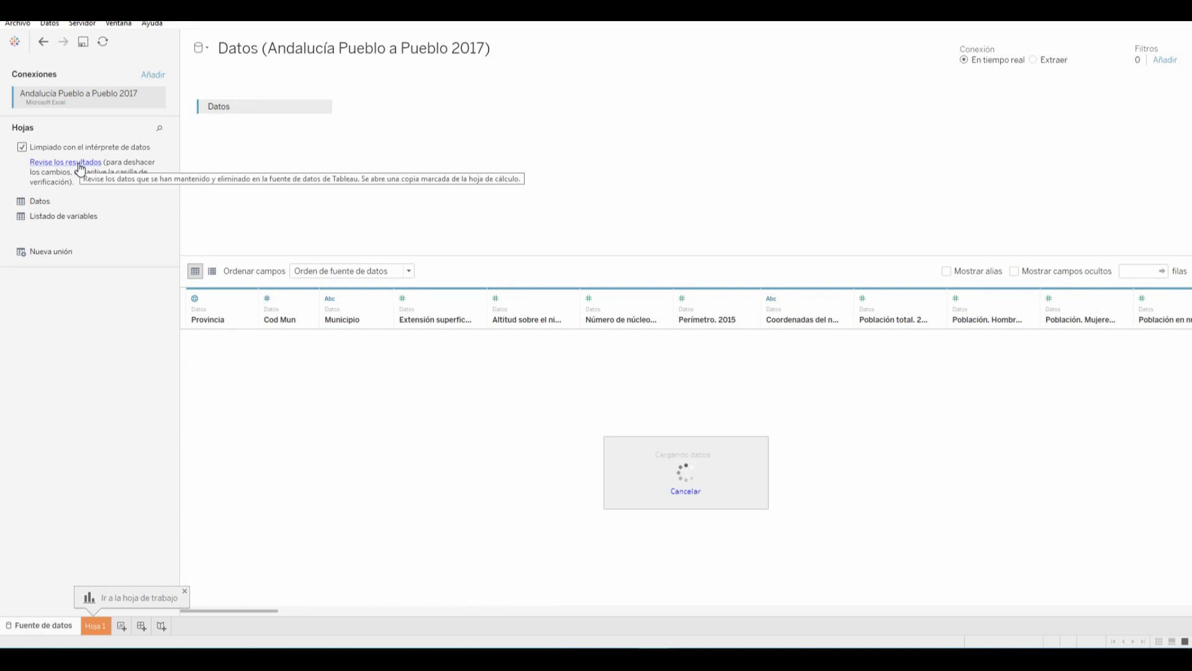
left_click(80, 163)
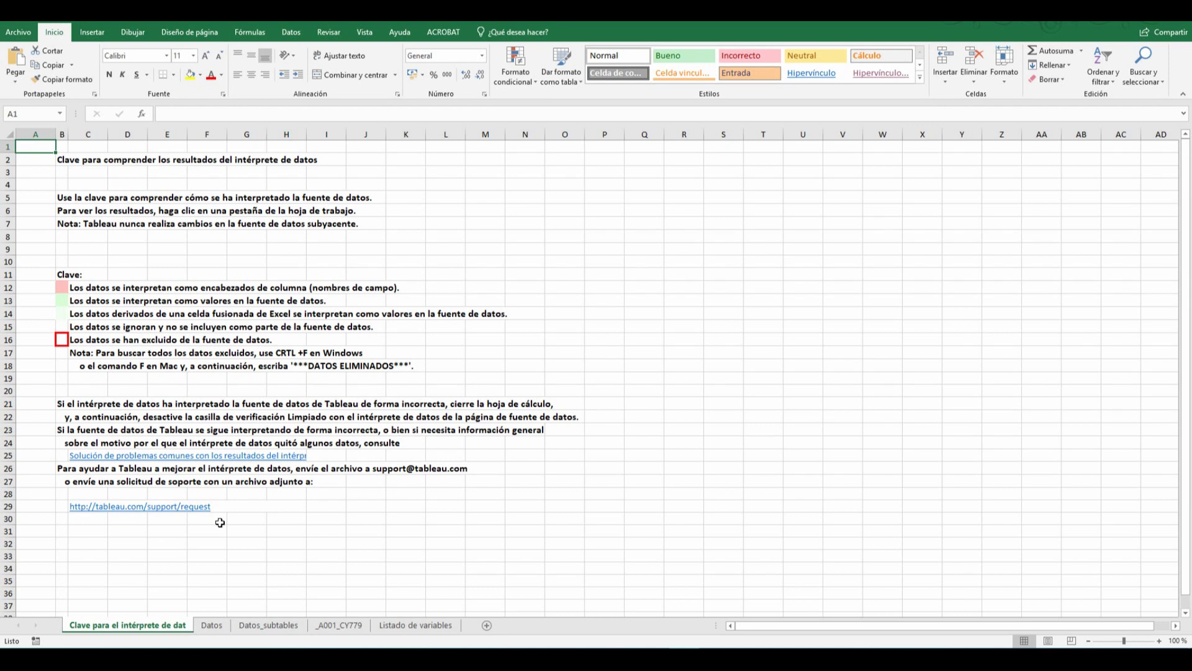
Review the Datos, Datos_subtables, _A001_CY779 and Listado de variables sheets of the interpreter report
left_click(213, 625)
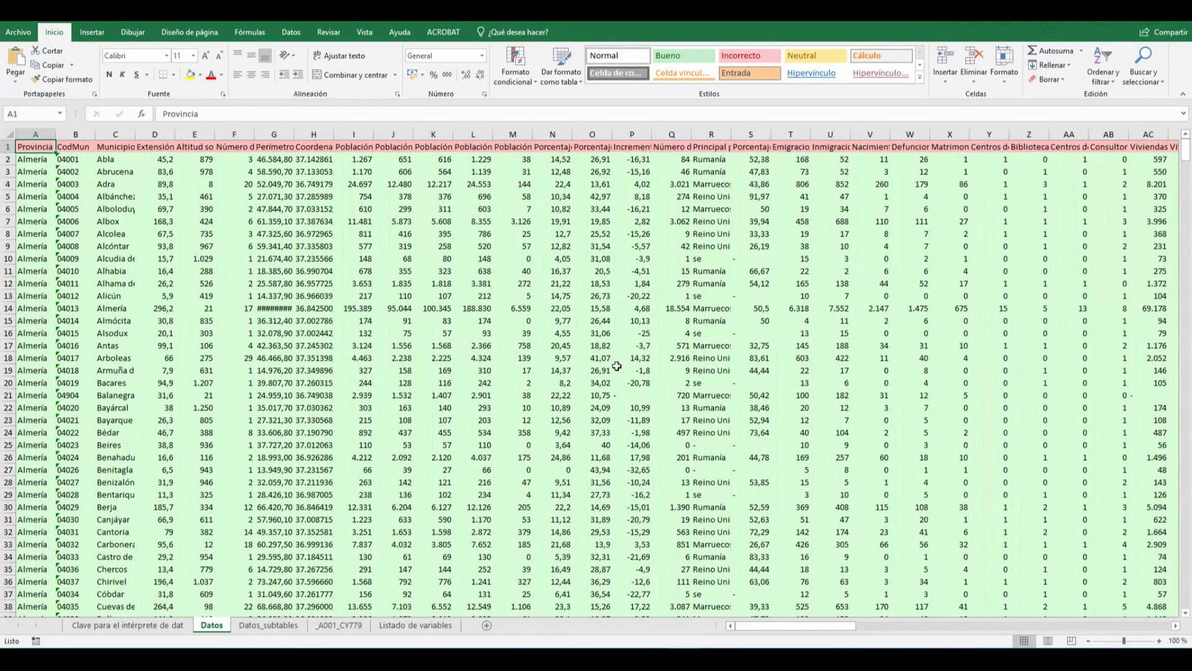
left_click(270, 625)
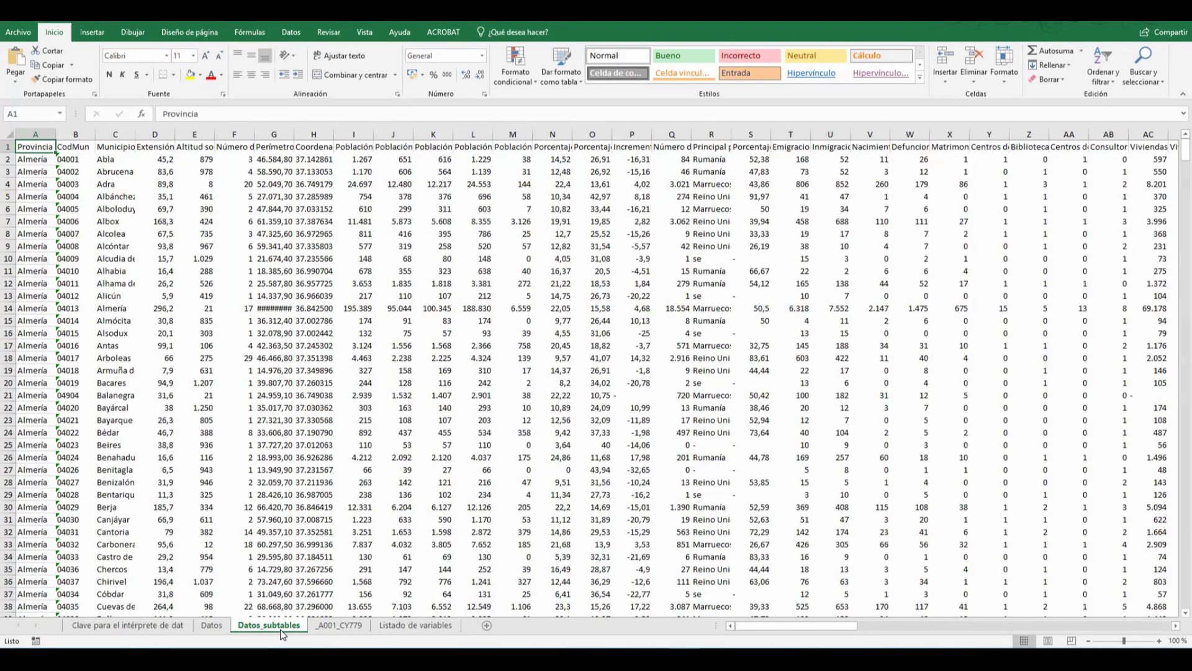
left_click(329, 625)
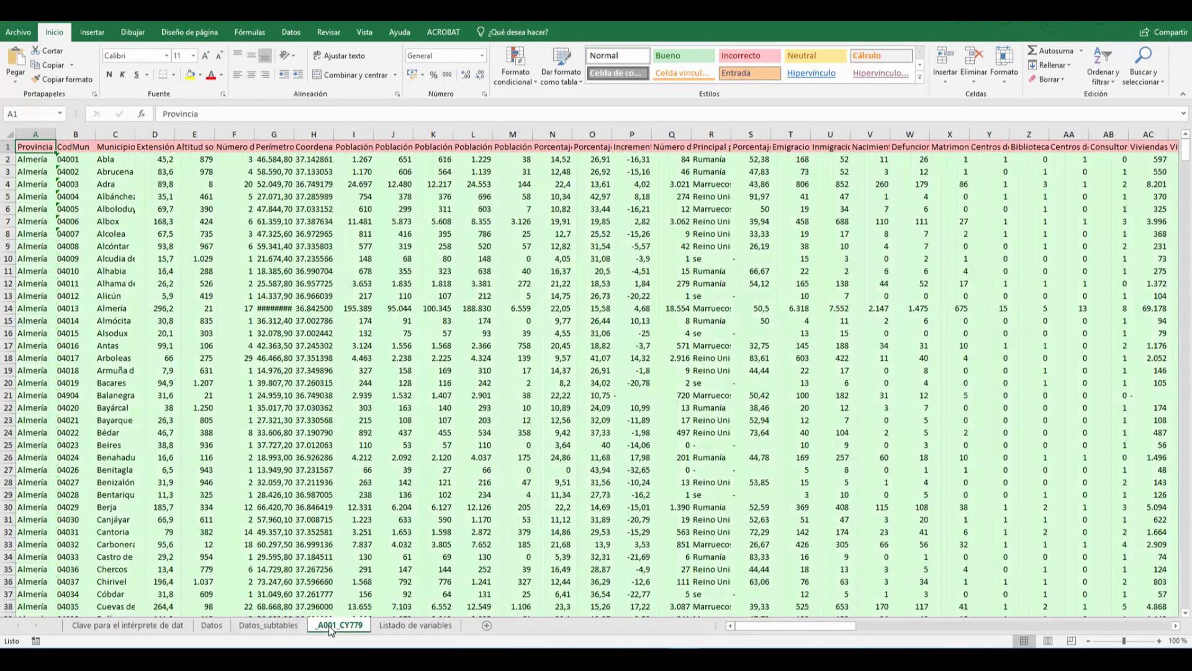
left_click(415, 625)
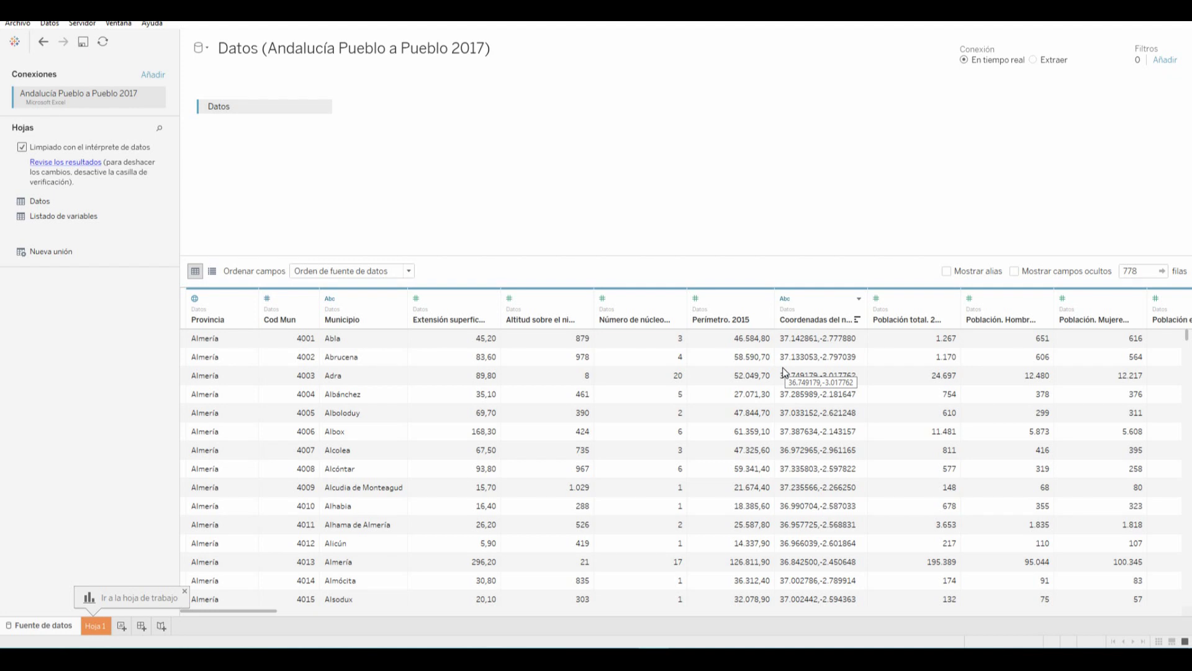
left_click(193, 299)
mouse_move(231, 420)
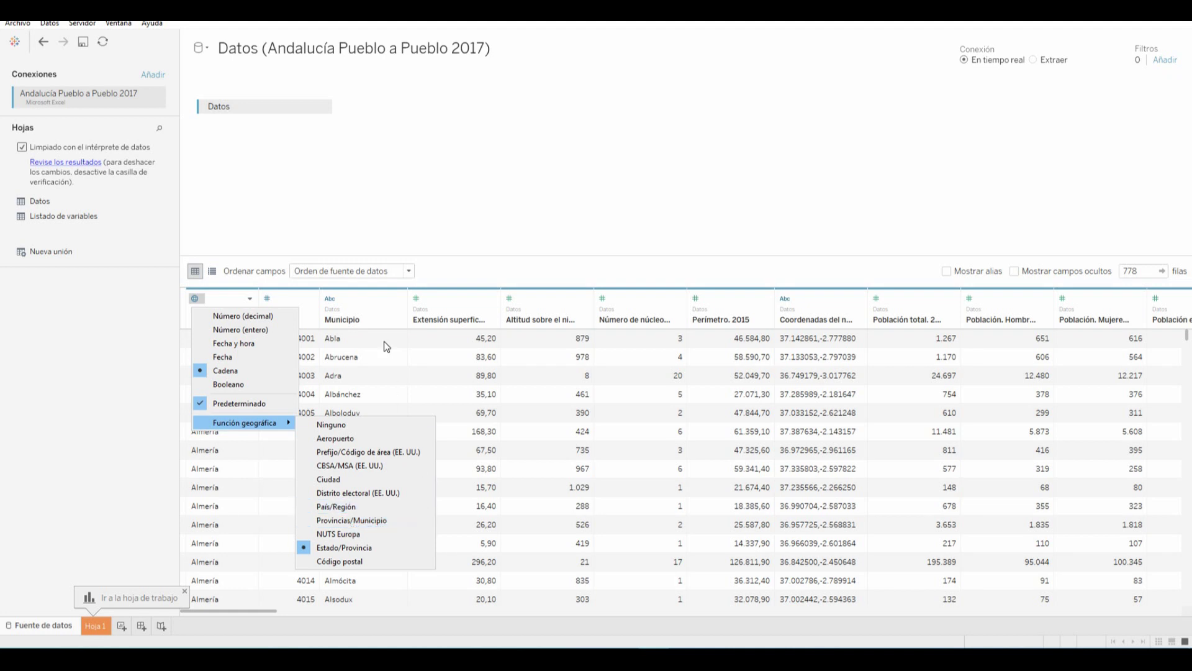
left_click(467, 267)
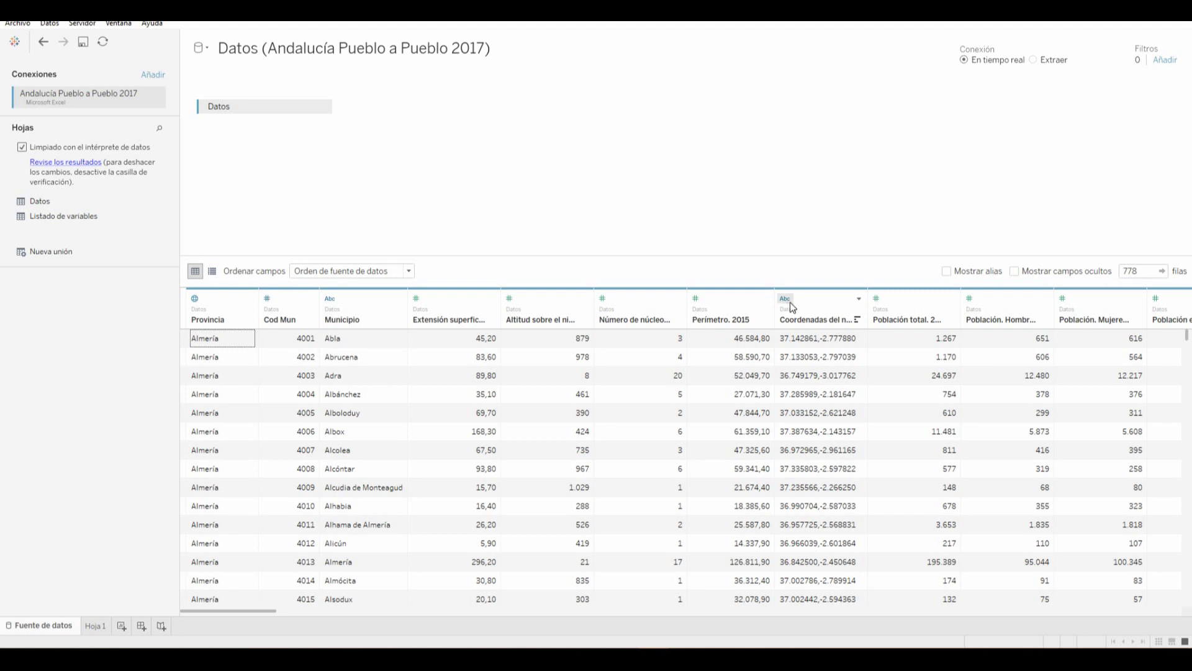
Split the Coordenadas column into two columns holding values like 37,14 and -2,78
left_click(859, 300)
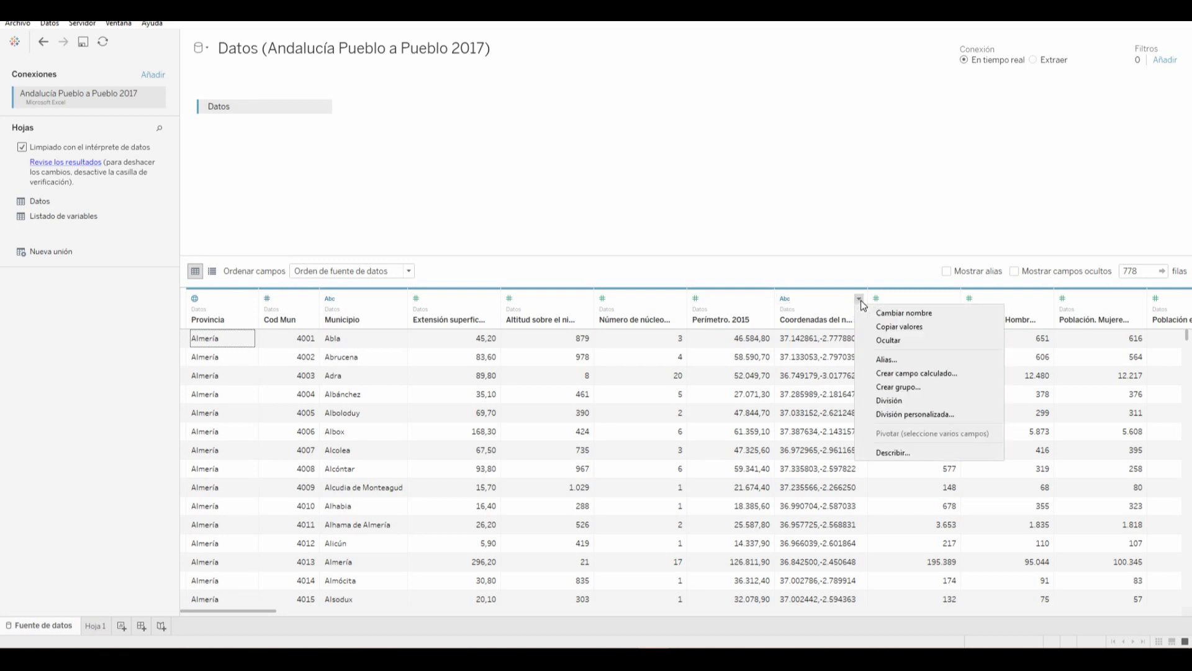
left_click(901, 400)
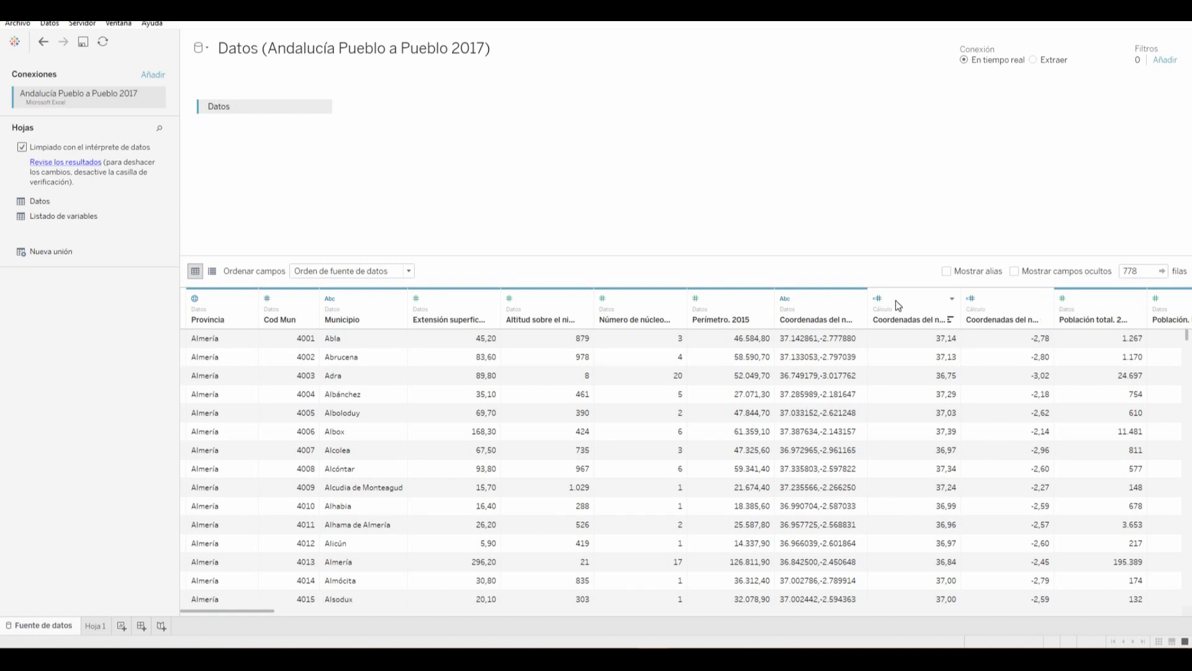
Give the first split coordinate column the Latitud role and the second the Longitud role
left_click(878, 299)
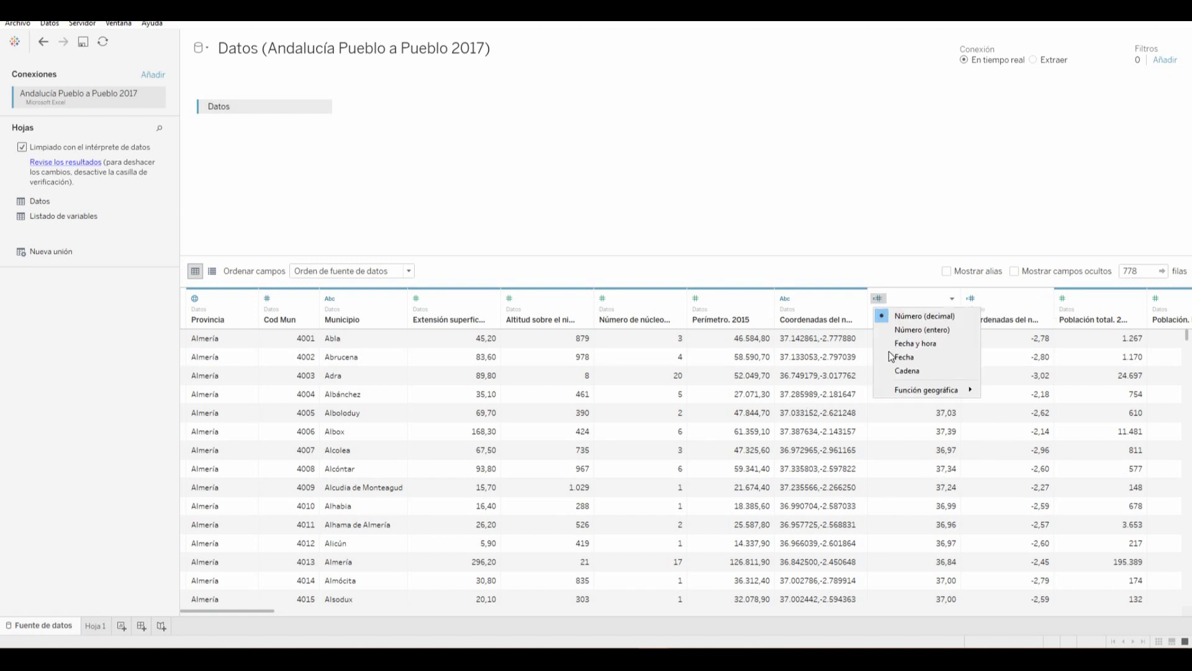
mouse_move(902, 391)
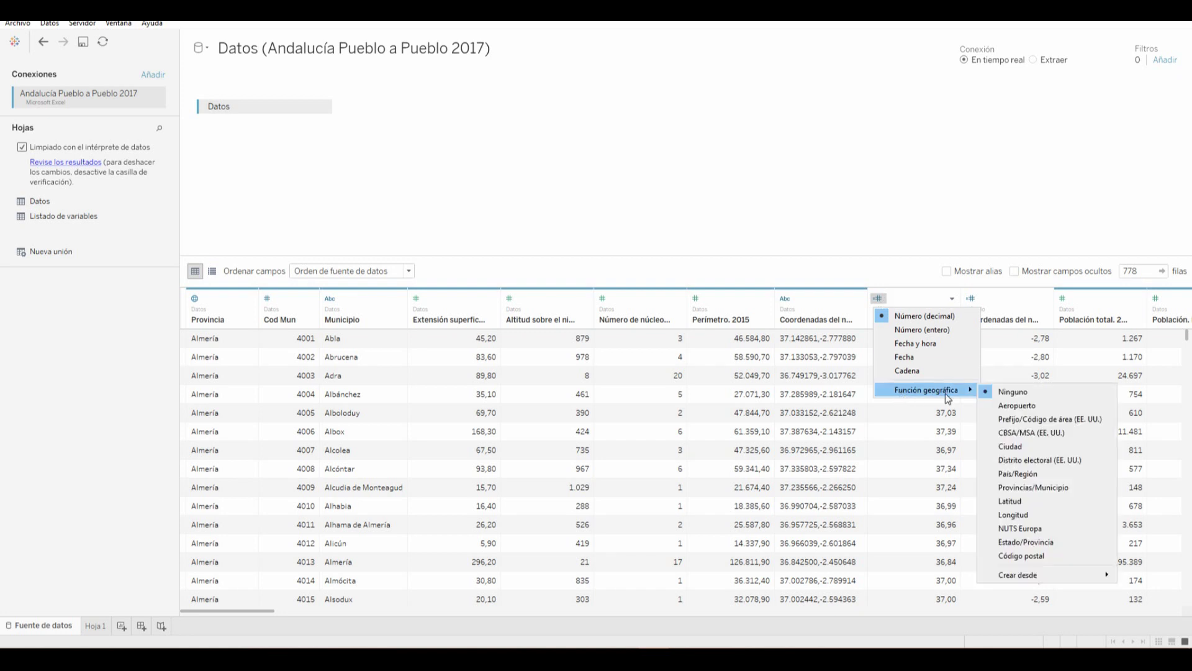
left_click(1008, 500)
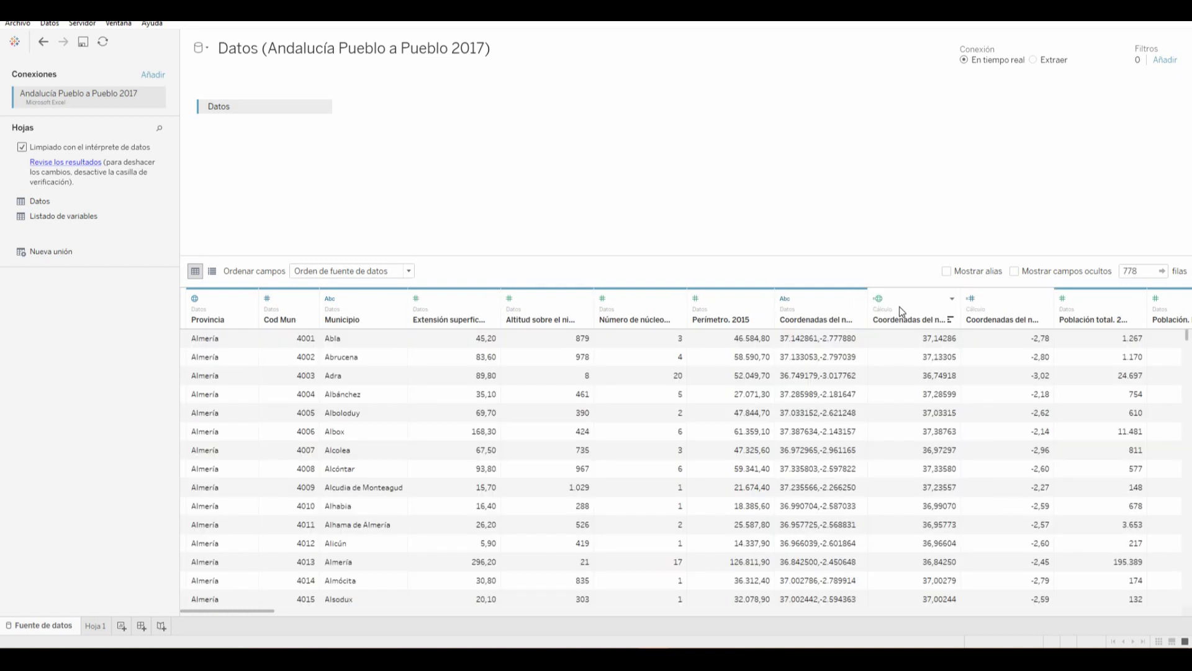
left_click(970, 299)
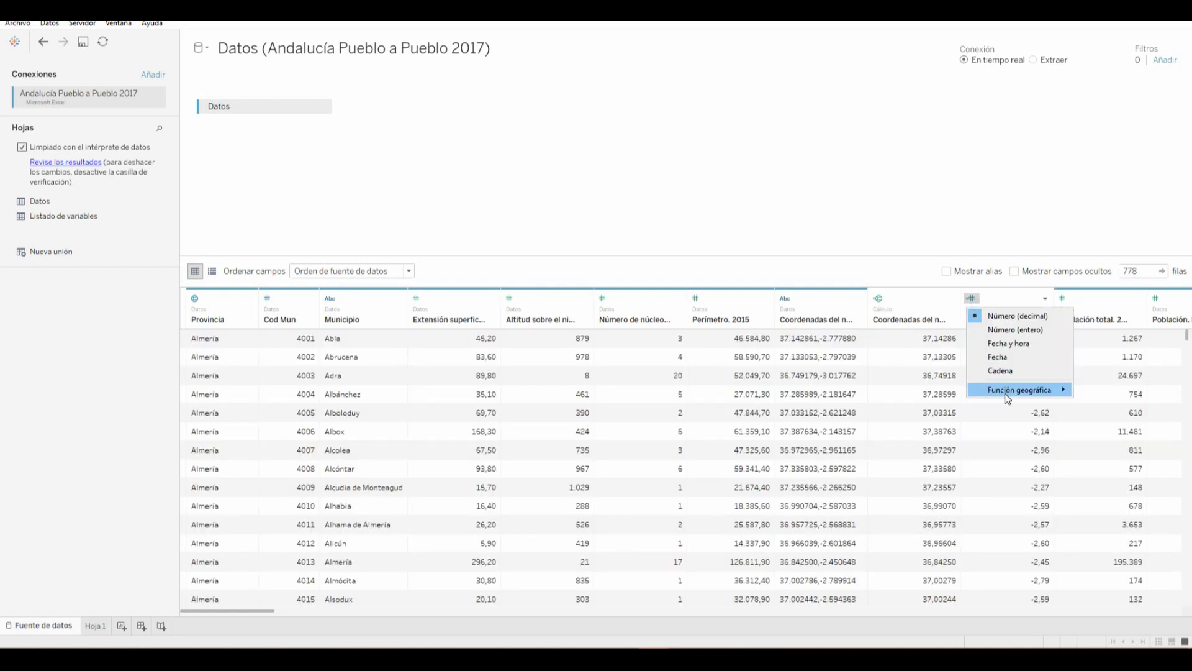
mouse_move(1004, 391)
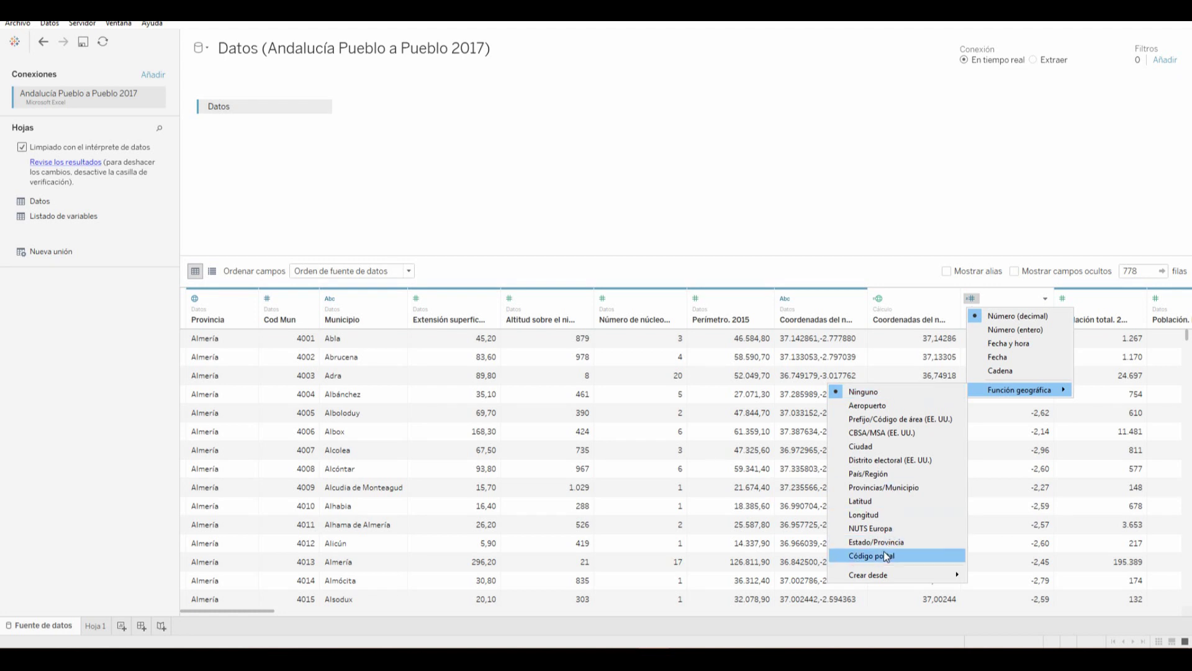
left_click(885, 515)
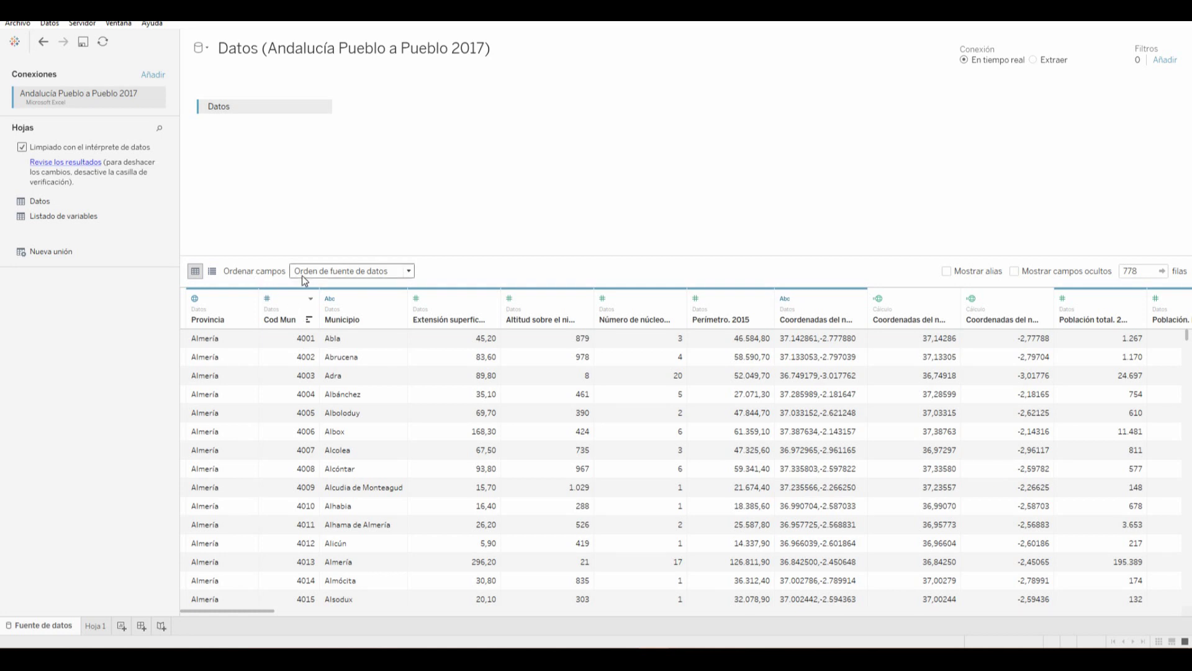
left_click(338, 272)
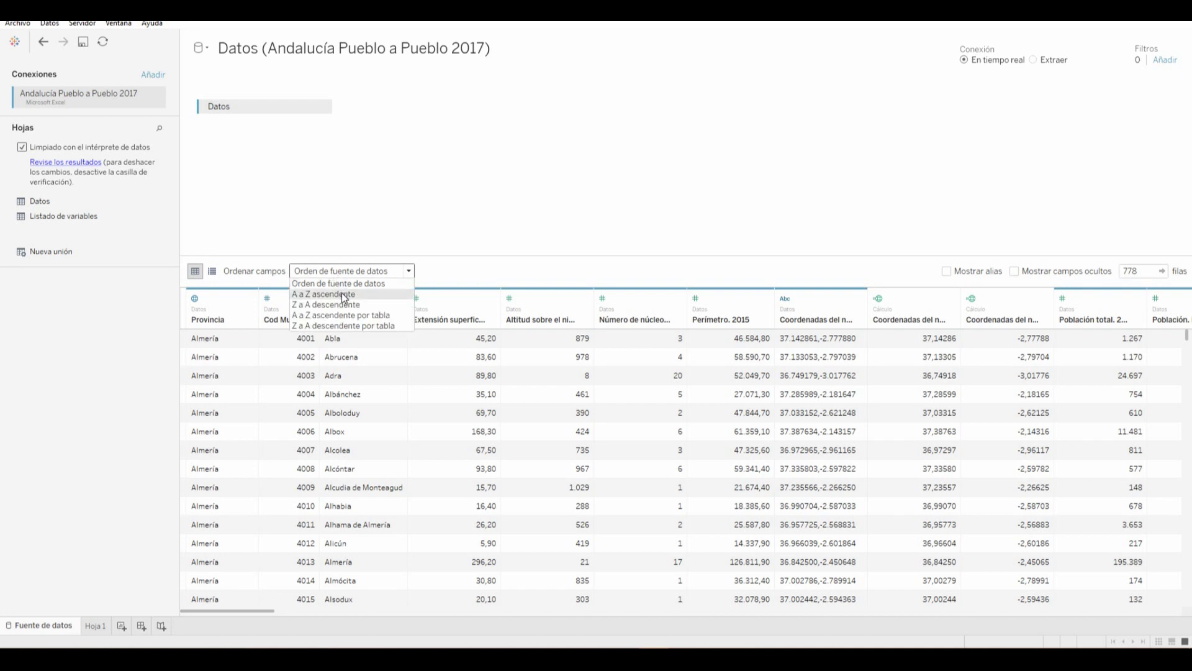
Sort the fields A a Z ascendente and delete the calculated tourist-places column
left_click(344, 294)
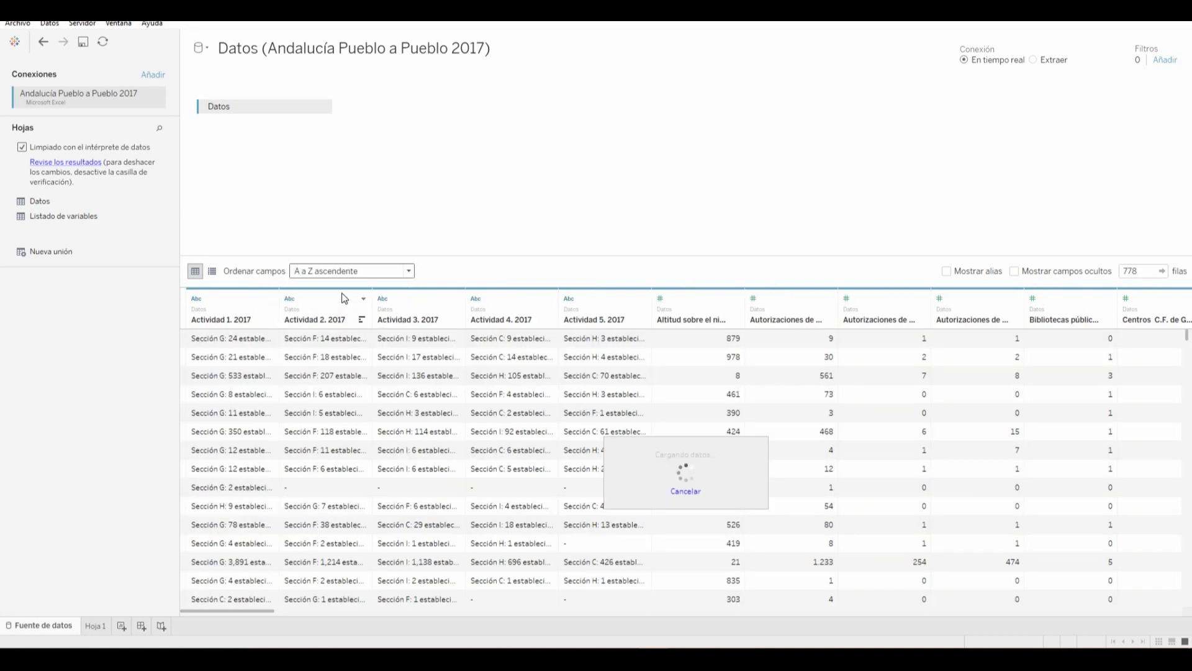
left_click_drag(251, 609, 781, 621)
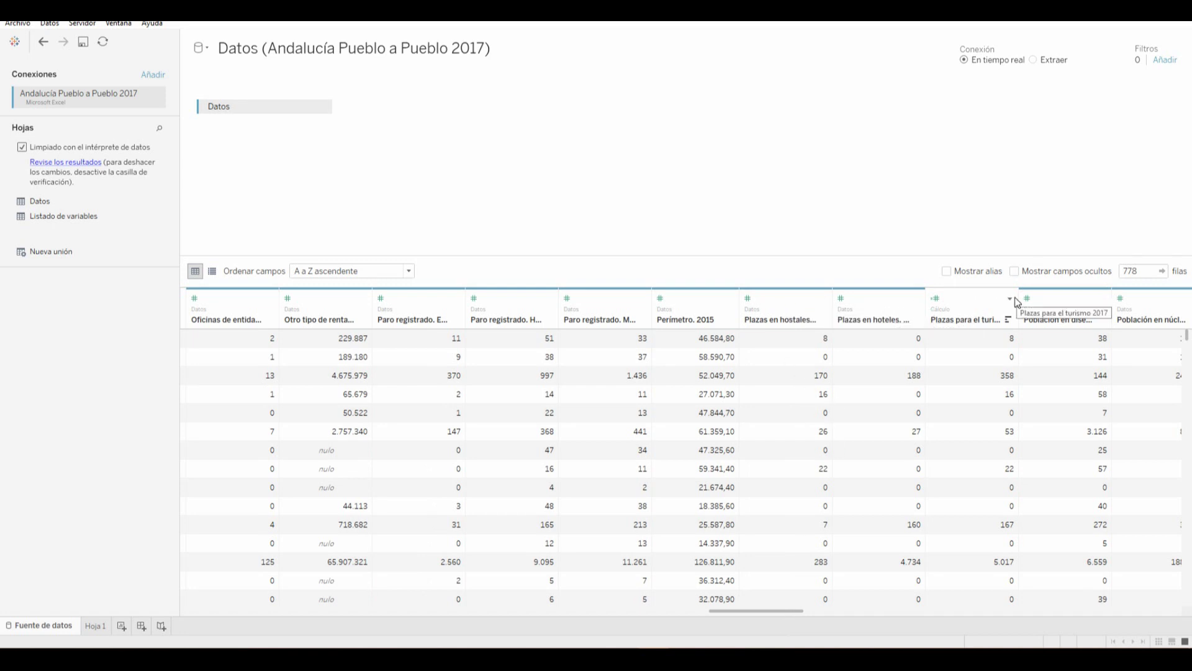
left_click(1011, 298)
left_click(1022, 368)
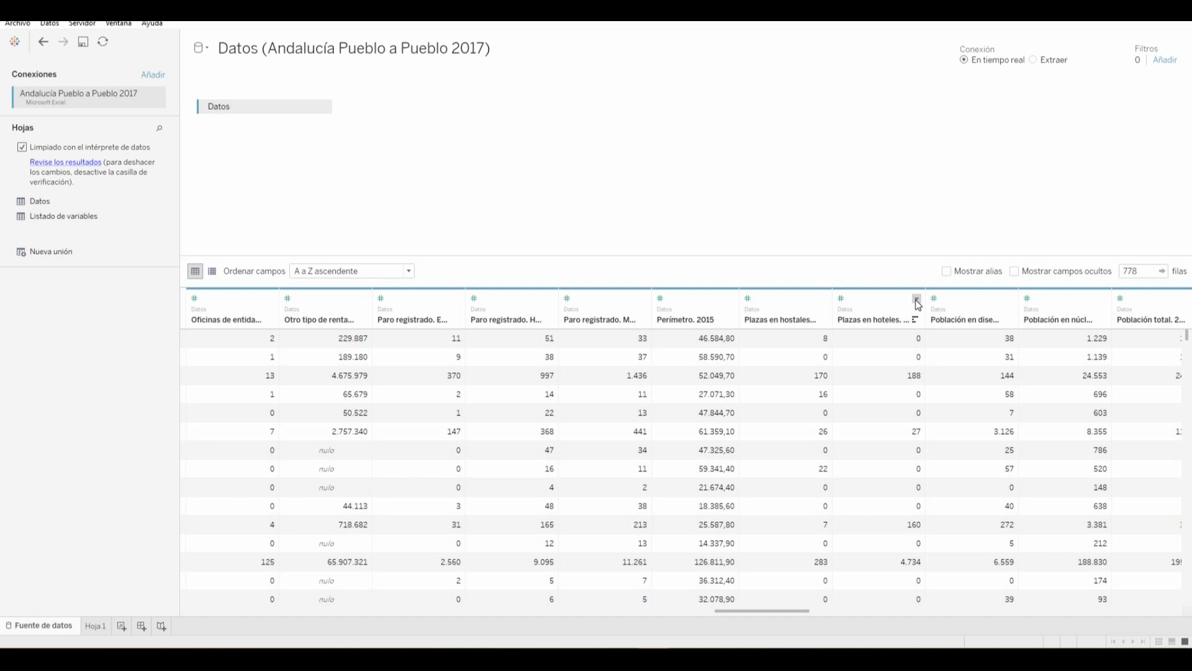
Create calculated field 'Plazas hoteleras totales 2017' adding hotel places and hostal/pensión places for 2017
left_click(917, 299)
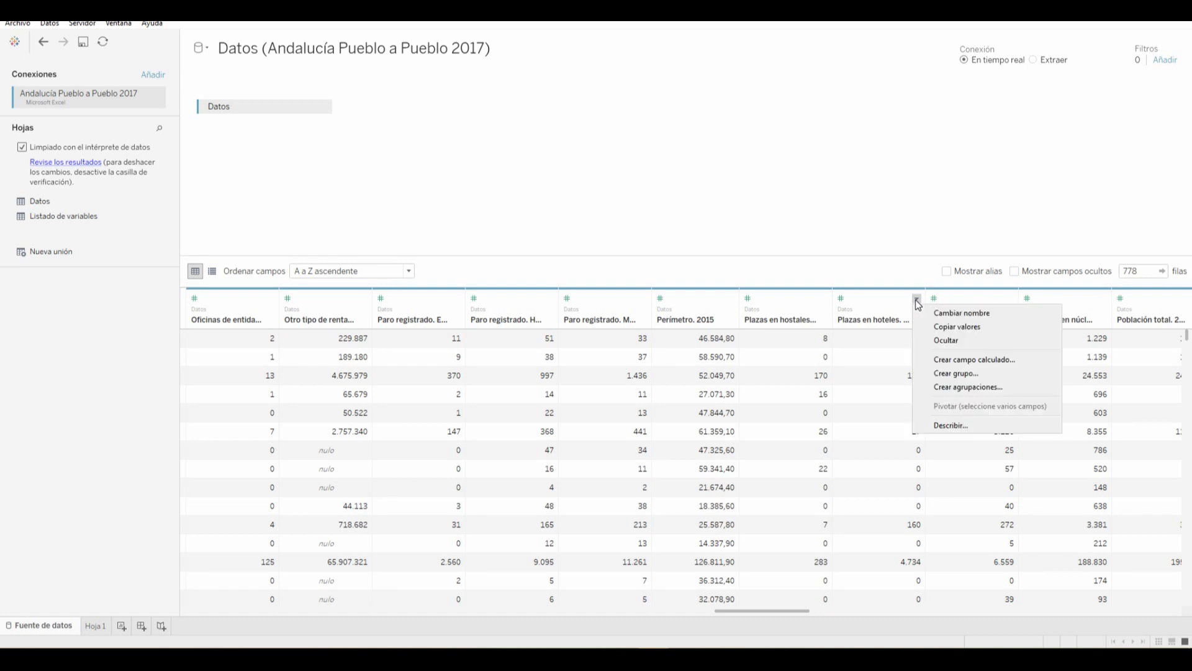
left_click(961, 361)
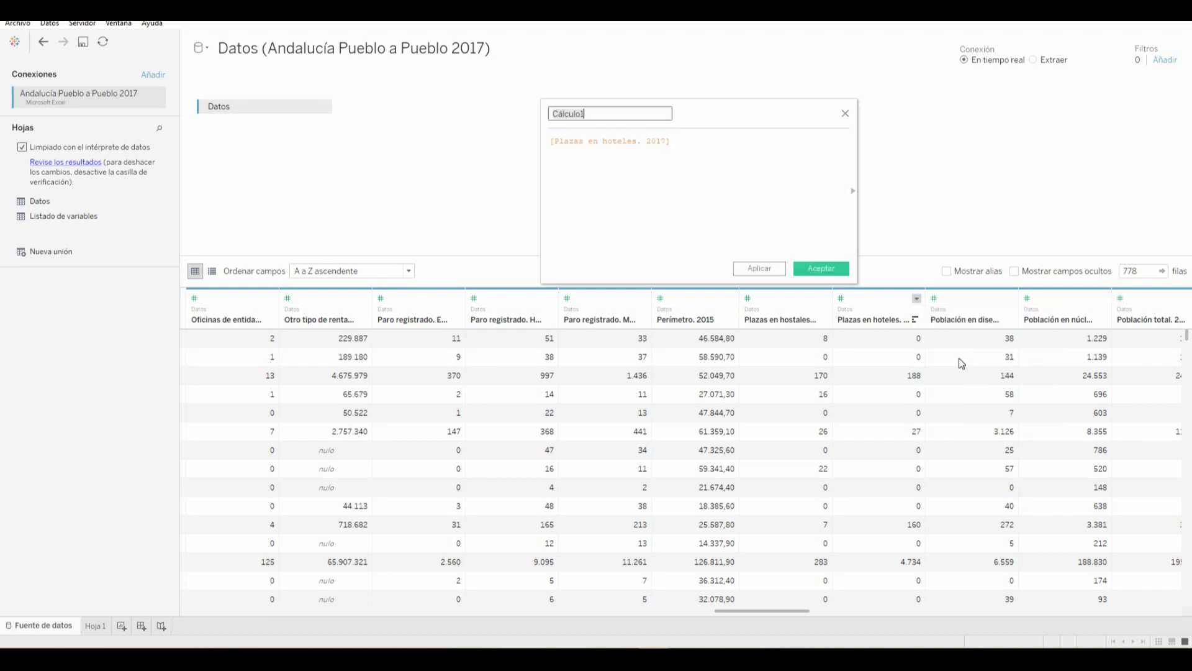
type("Plazas hoteleras totales 2017")
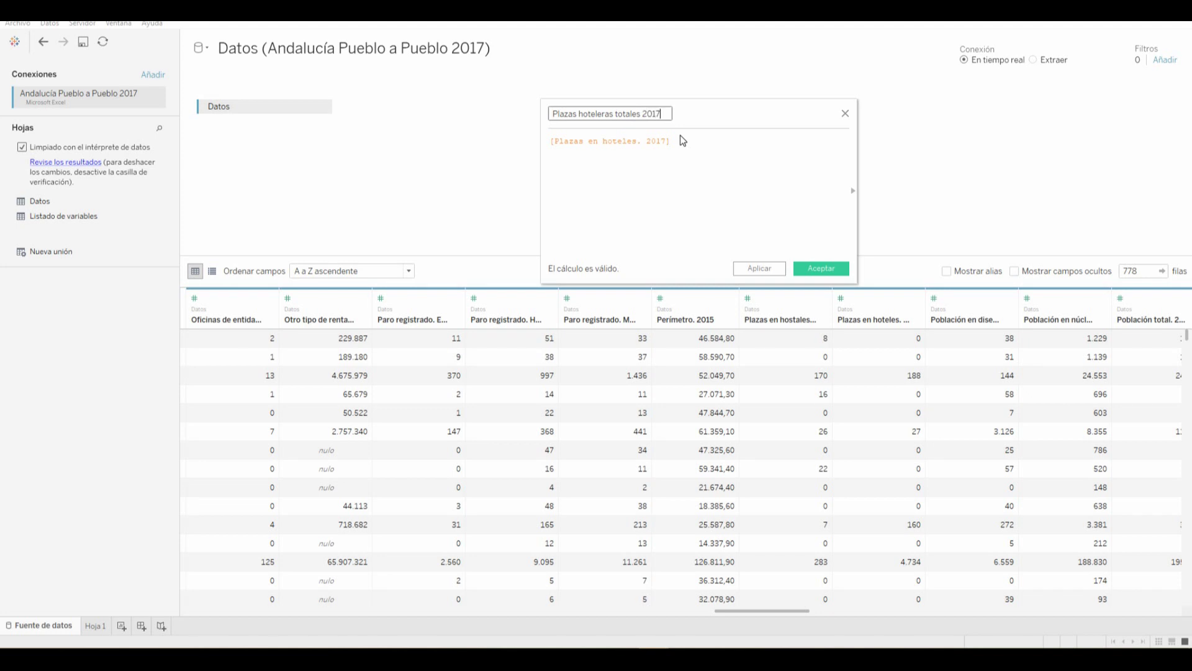
left_click(698, 146)
type("+")
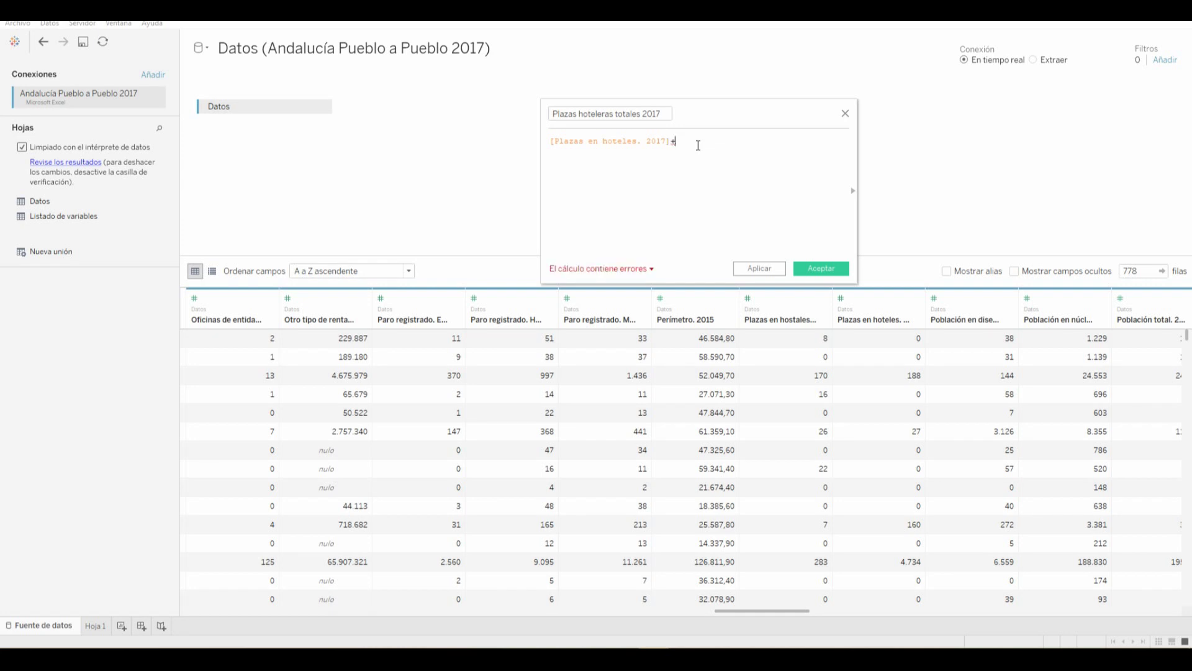
type("[Plaz")
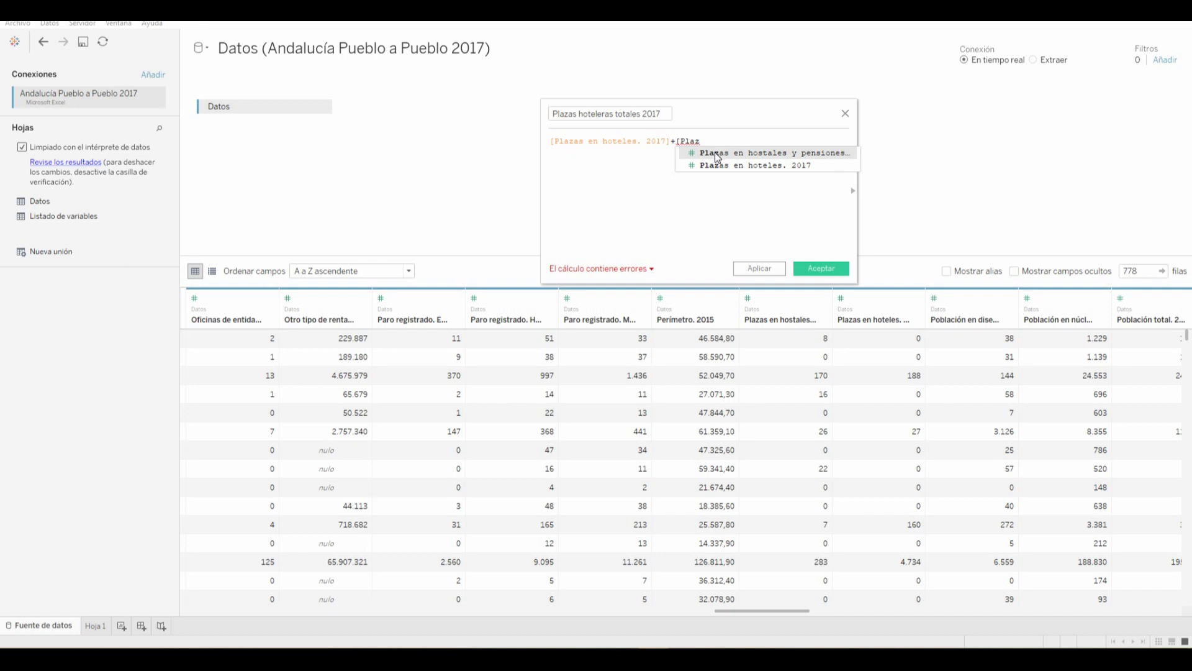
left_click(714, 152)
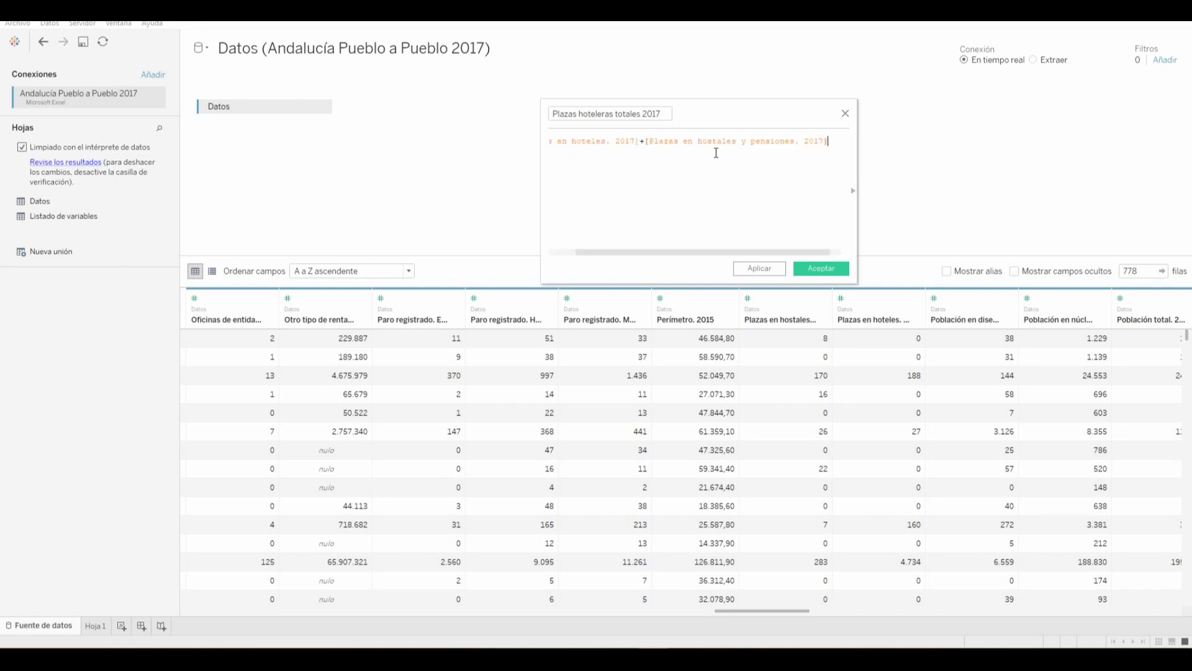
left_click(758, 269)
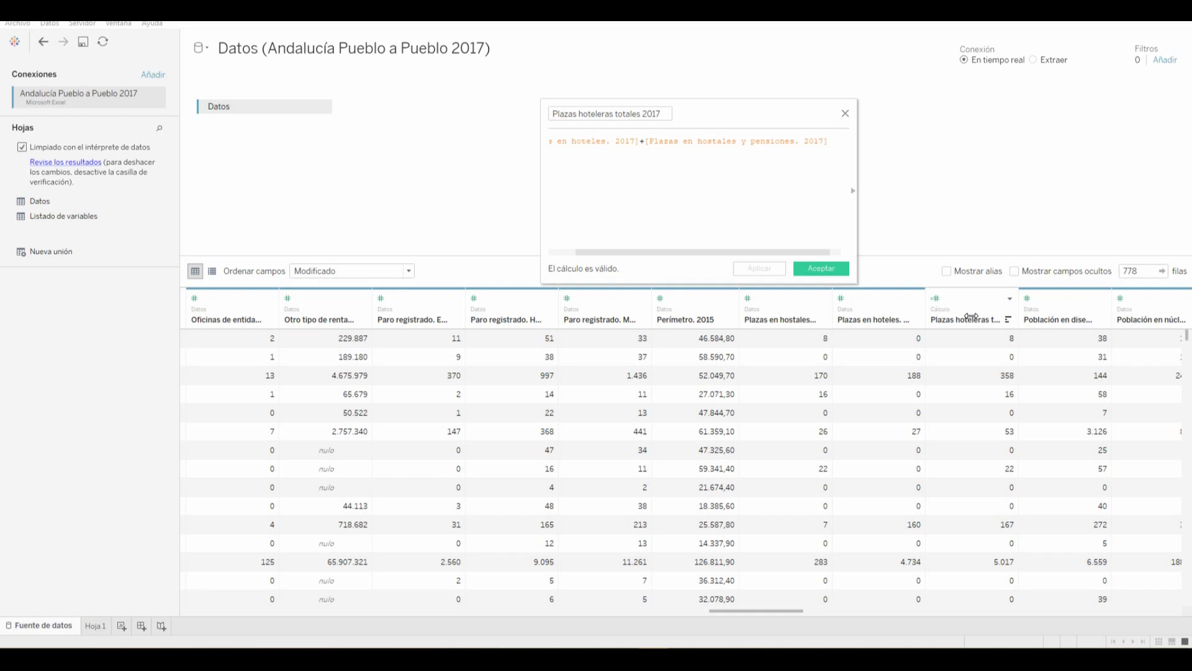
left_click(828, 270)
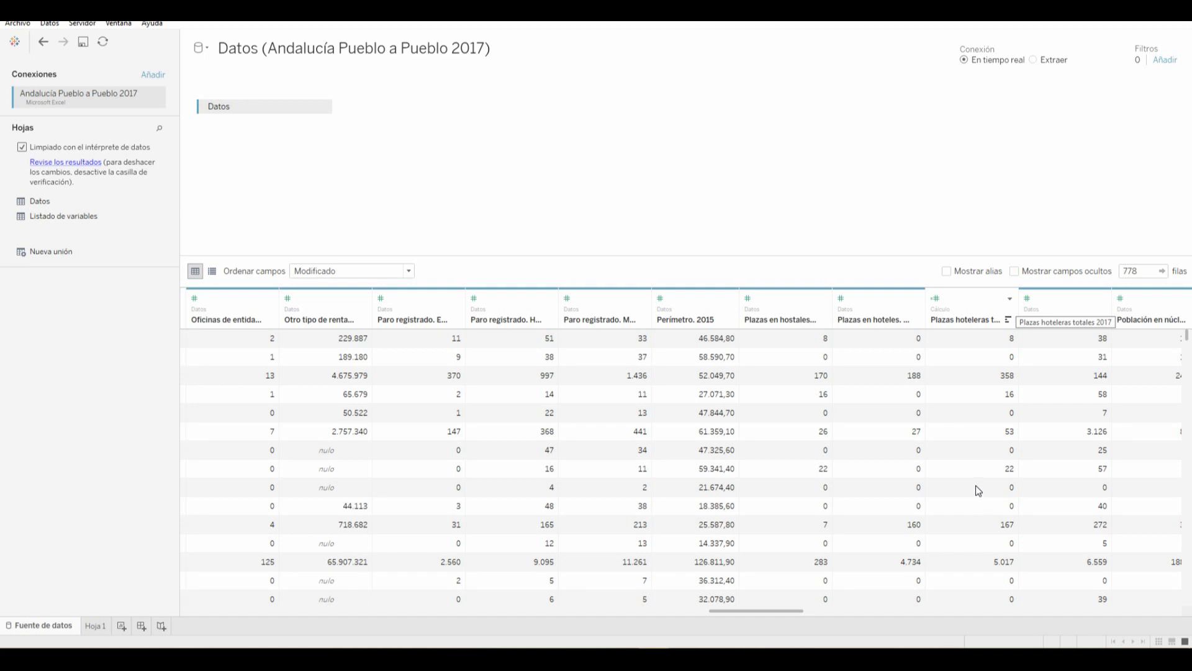
Open the options menu of the Plazas hoteleras totales 2017 column
left_click(1009, 300)
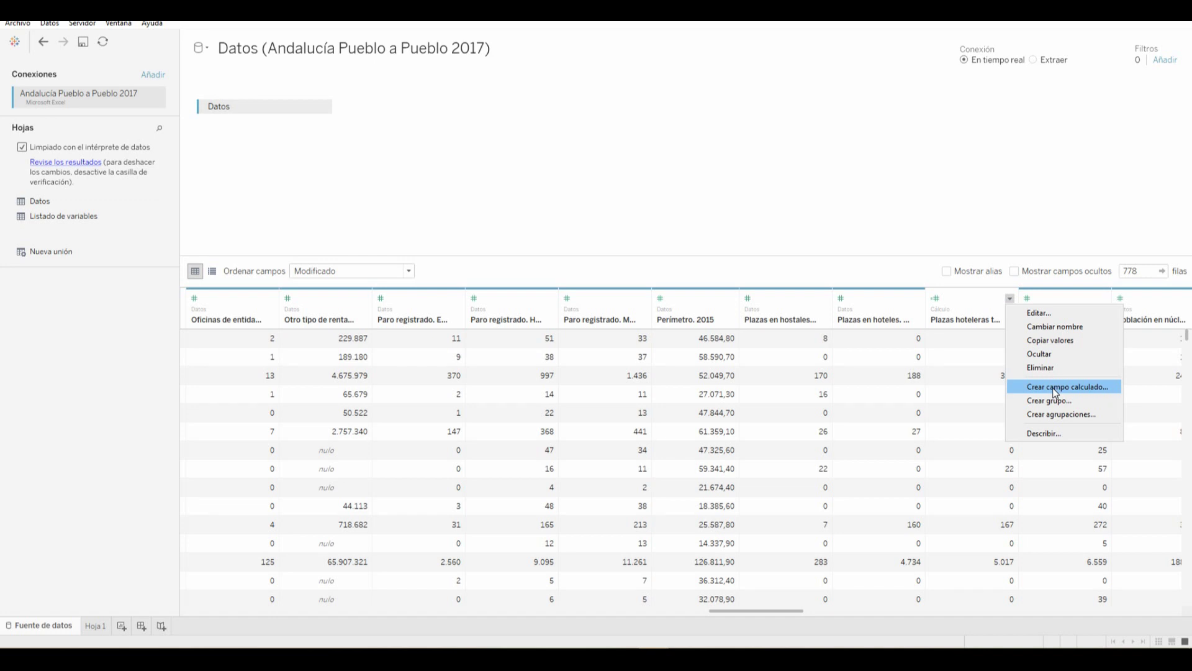
Create 'Ratio Plazas hoteleras Población' as [Plazas hoteleras totales 2017]/[Población total. 2017]*100
left_click(1052, 387)
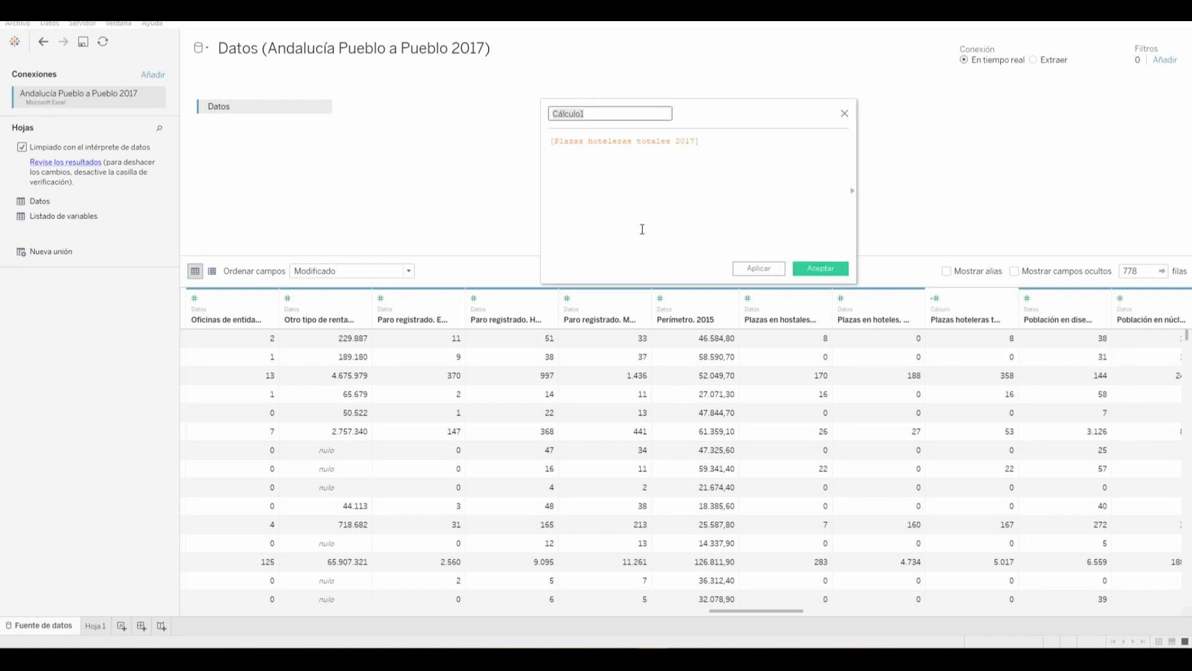
type("Ratio")
type("Plazas hotele")
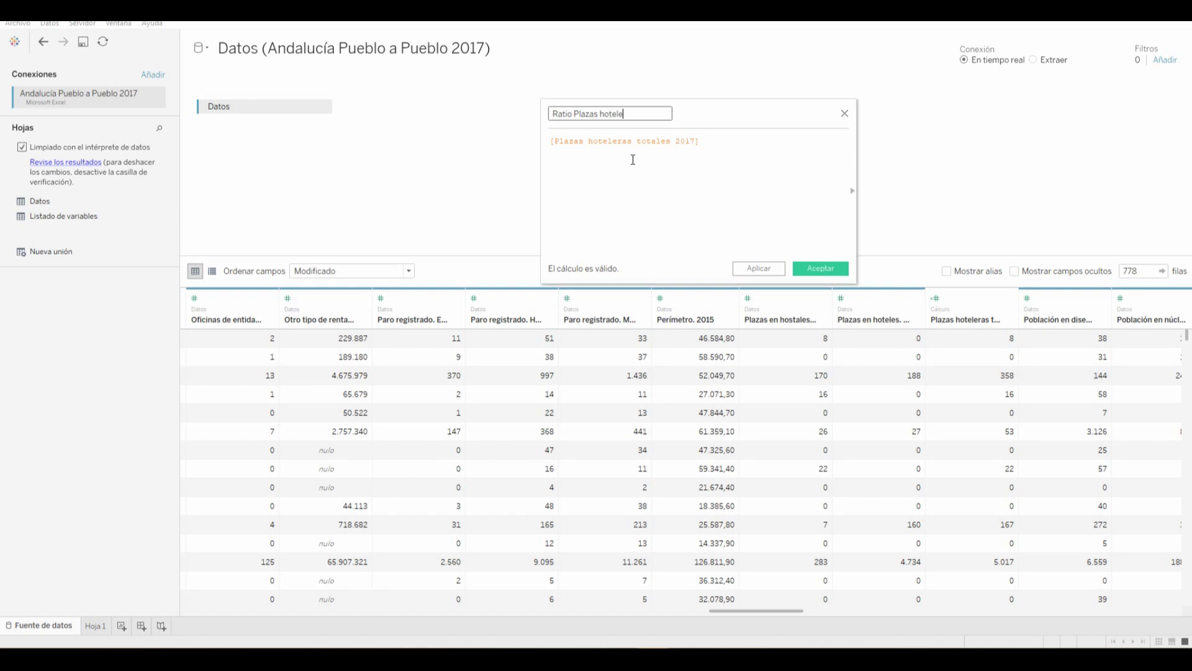
type("ras Población")
left_click(724, 140)
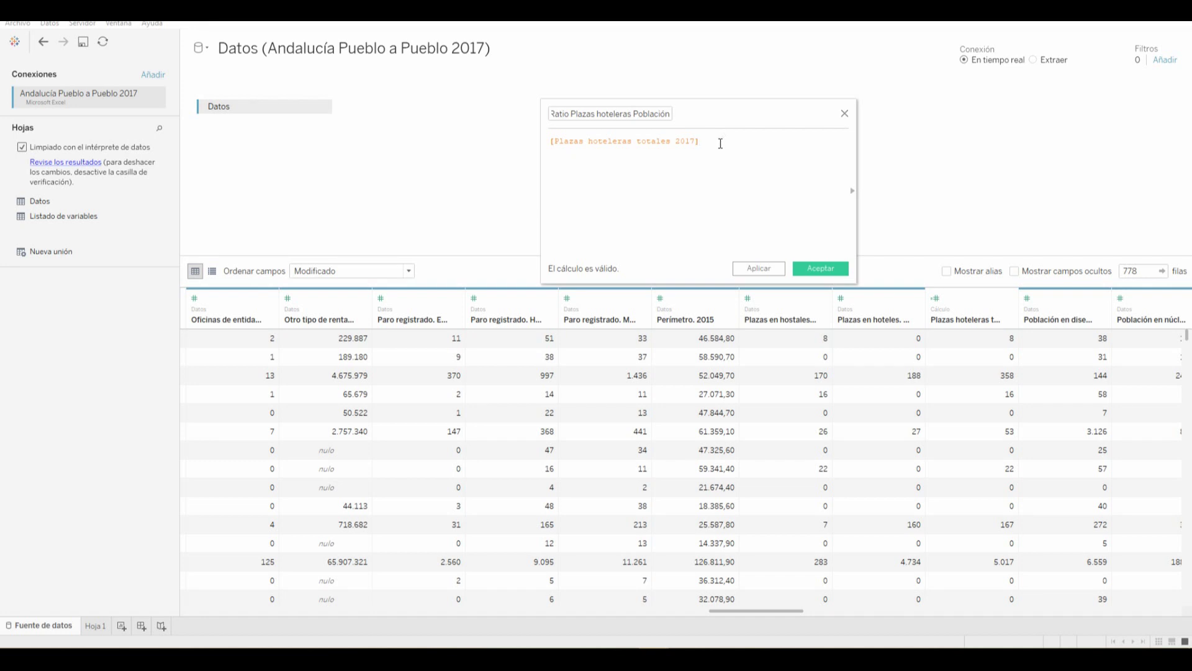
type("/[Po")
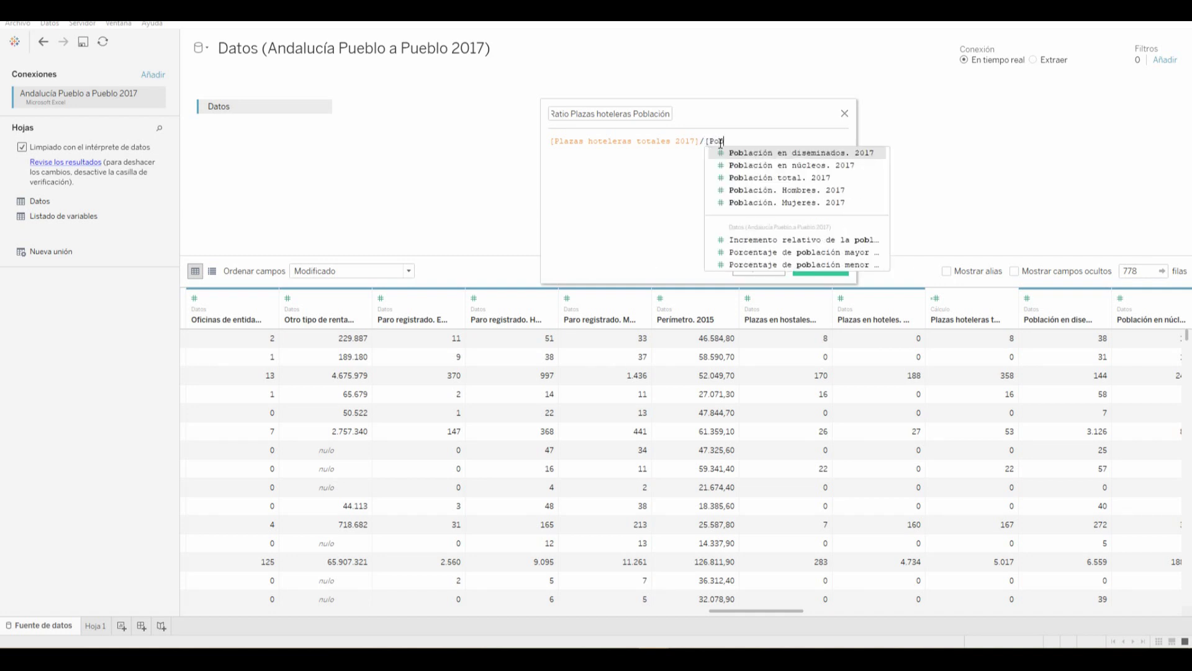
type("blac")
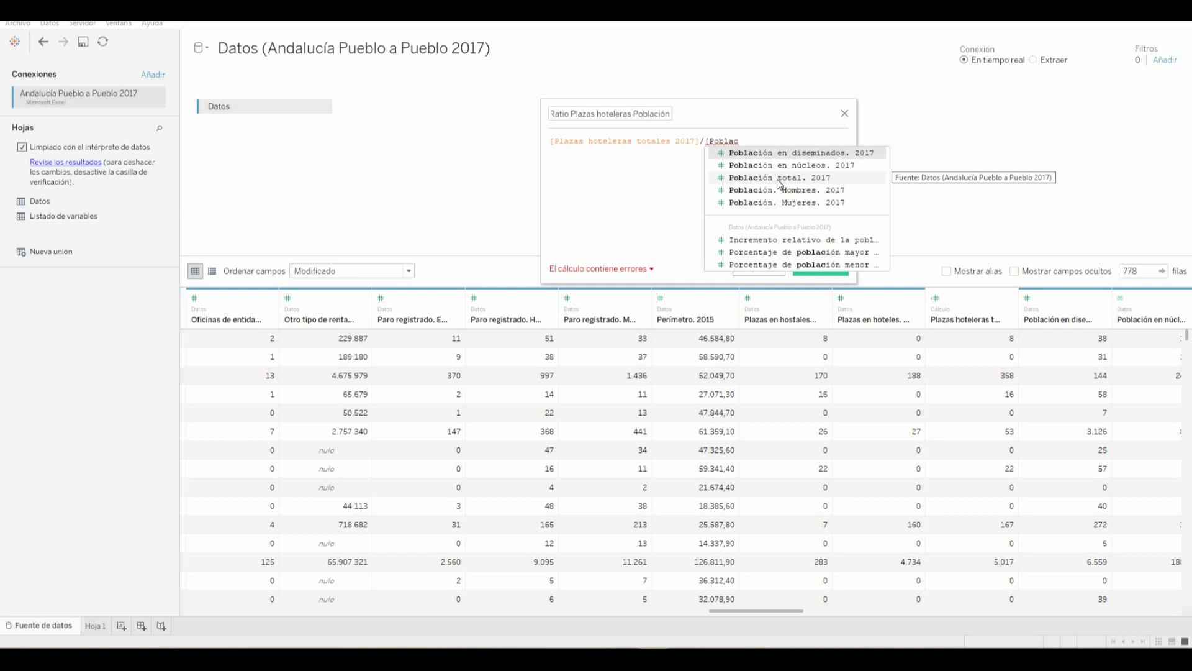
left_click(777, 179)
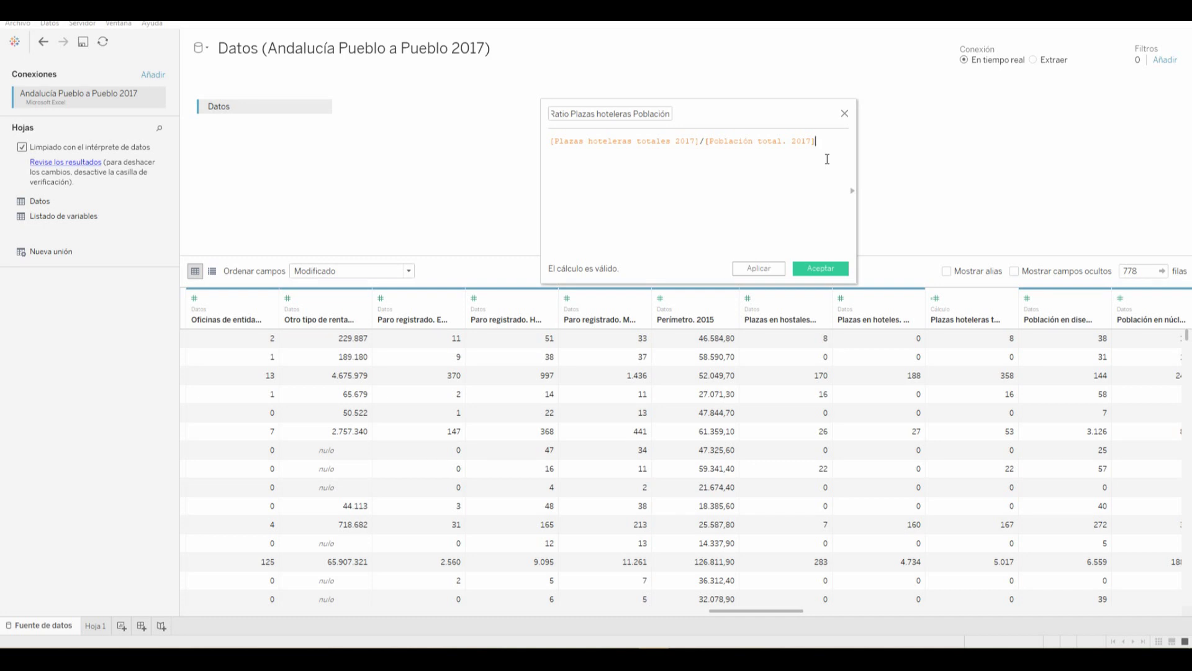
type("*100")
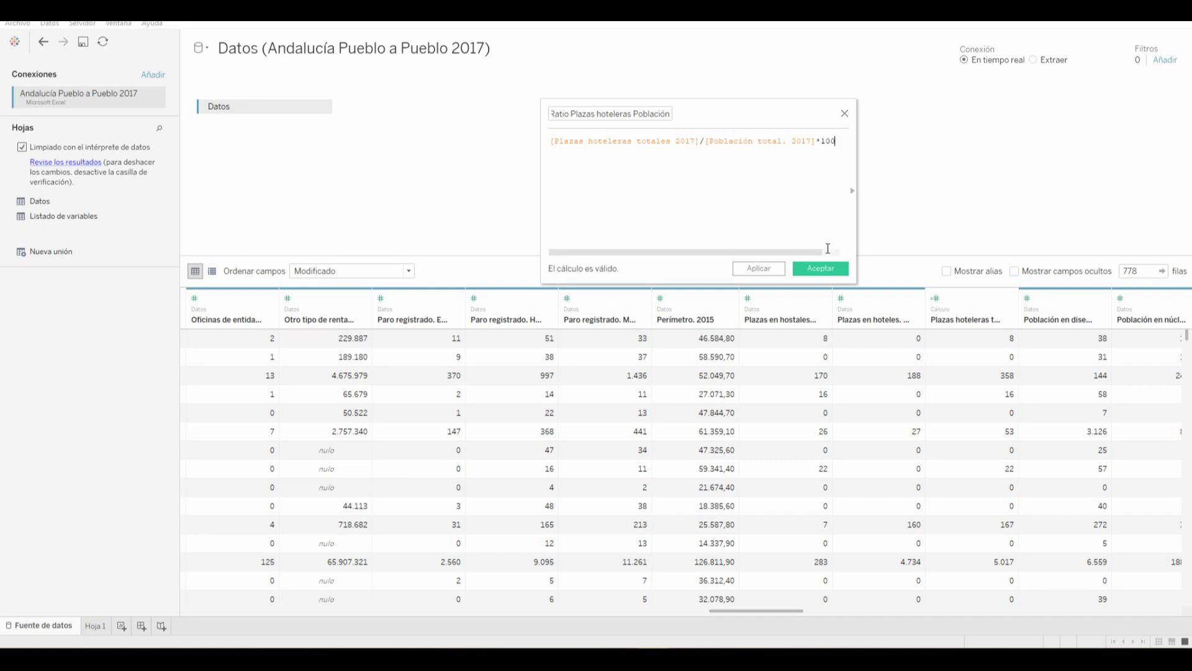
left_click(758, 268)
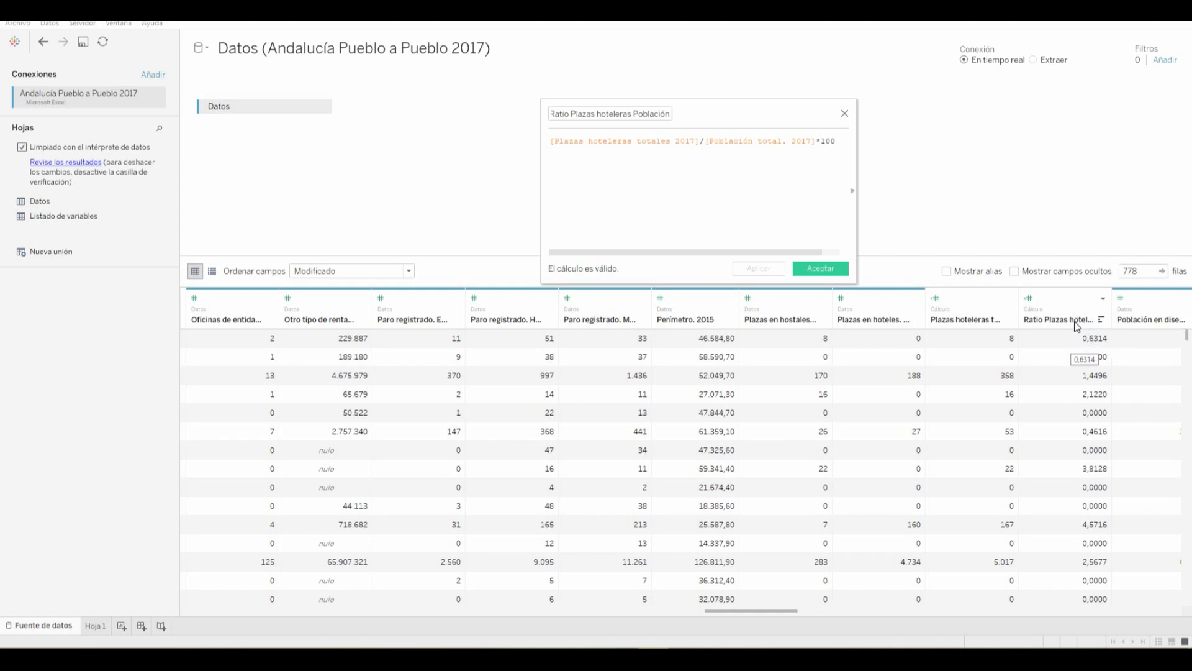
left_click(848, 274)
left_click(1079, 341)
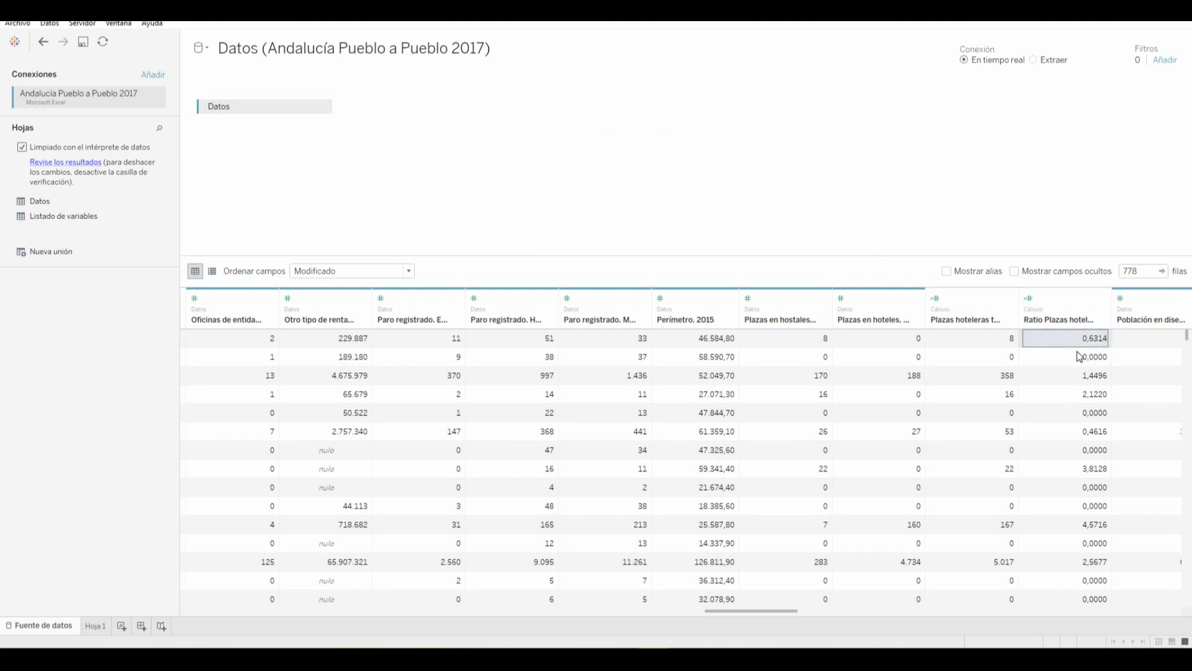
left_click(1071, 355)
left_click(1075, 340)
left_click(1075, 342)
left_click(1067, 358)
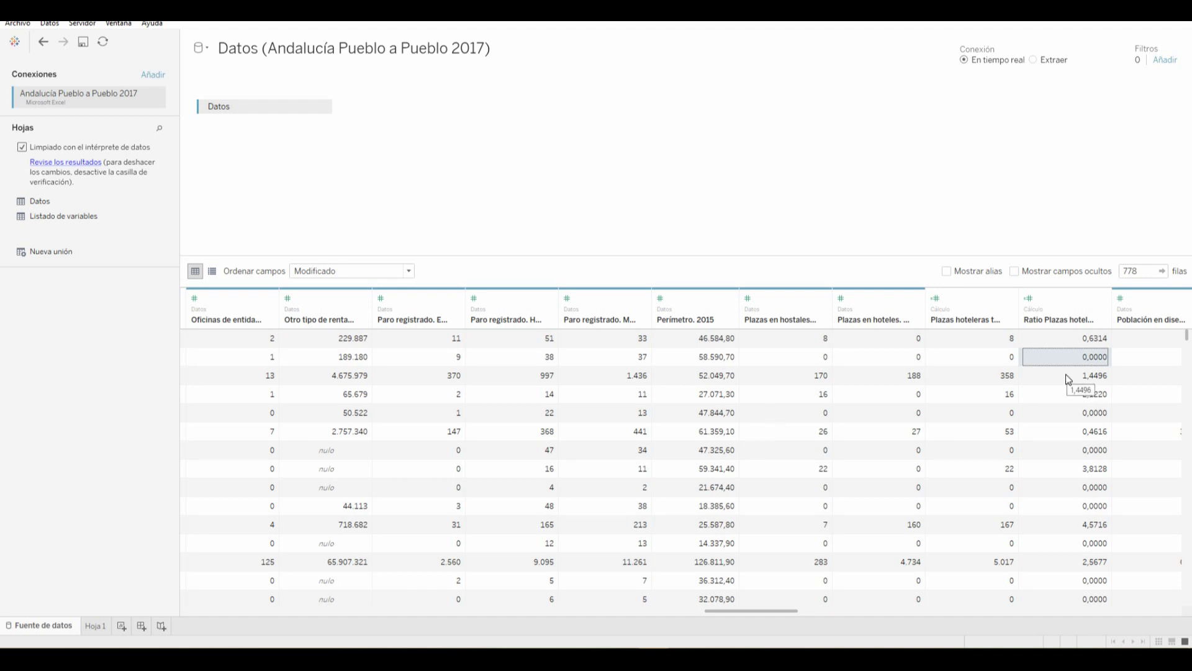
Switch to the Hoja 1 worksheet and select the Provincia field
left_click(93, 628)
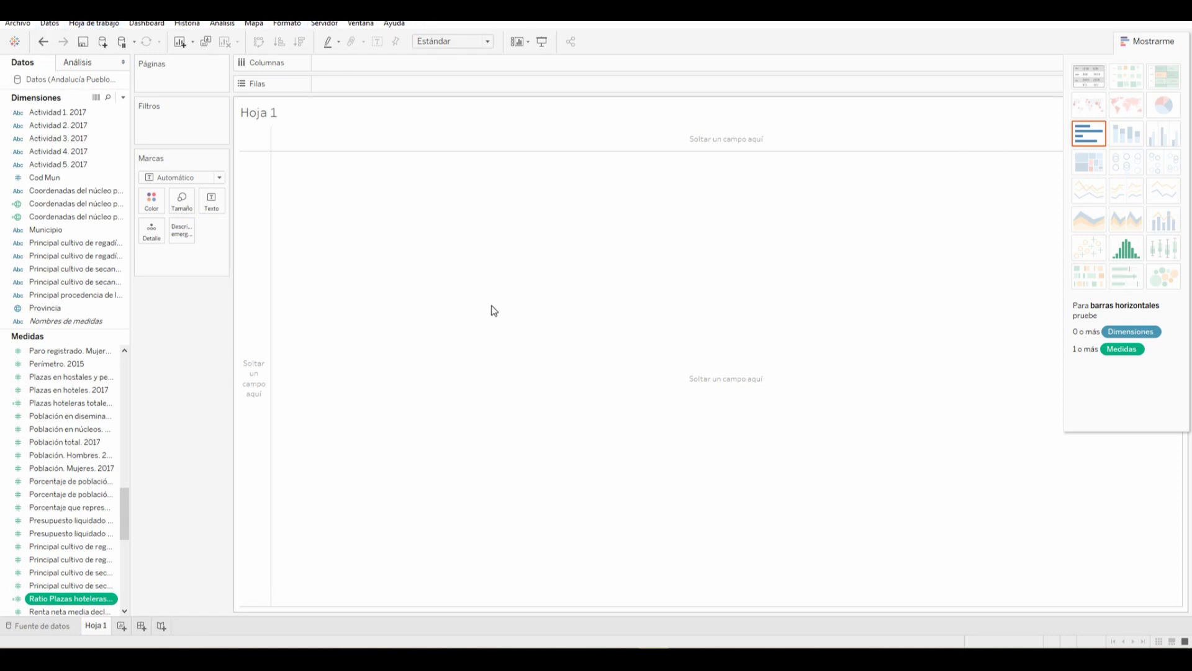
left_click_drag(103, 520, 62, 286)
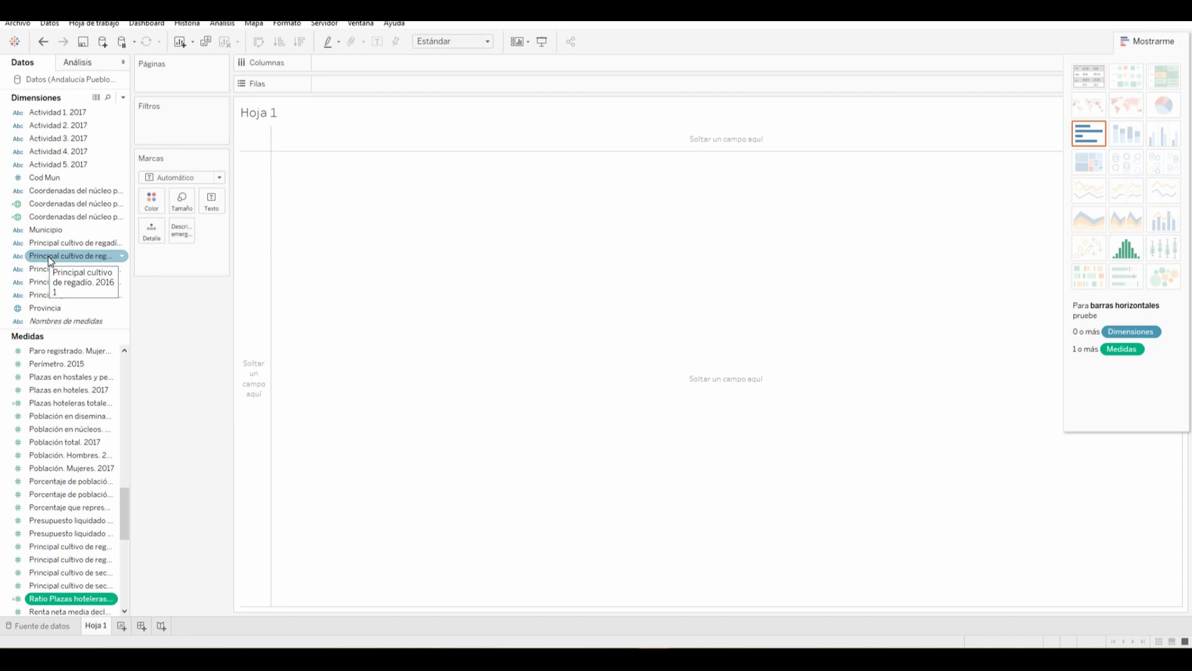
left_click(43, 307)
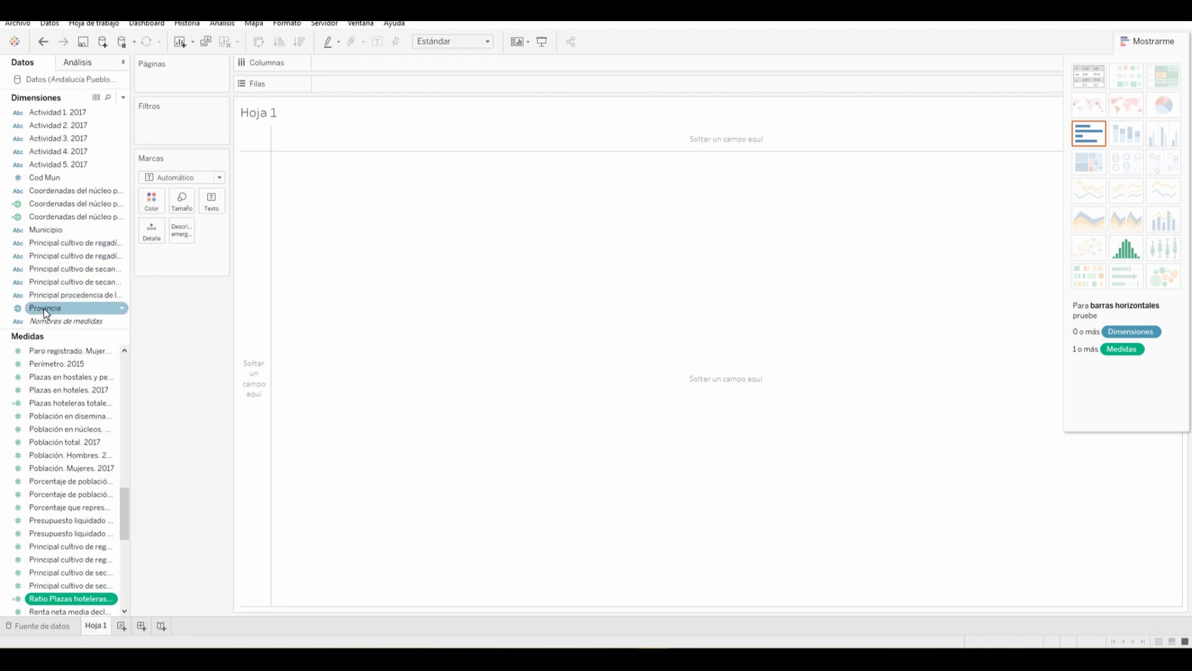
Put Provincia on Rows and summed Plazas hoteleras totales 2017 as the measure, shown as a text table
left_click_drag(48, 308, 249, 335)
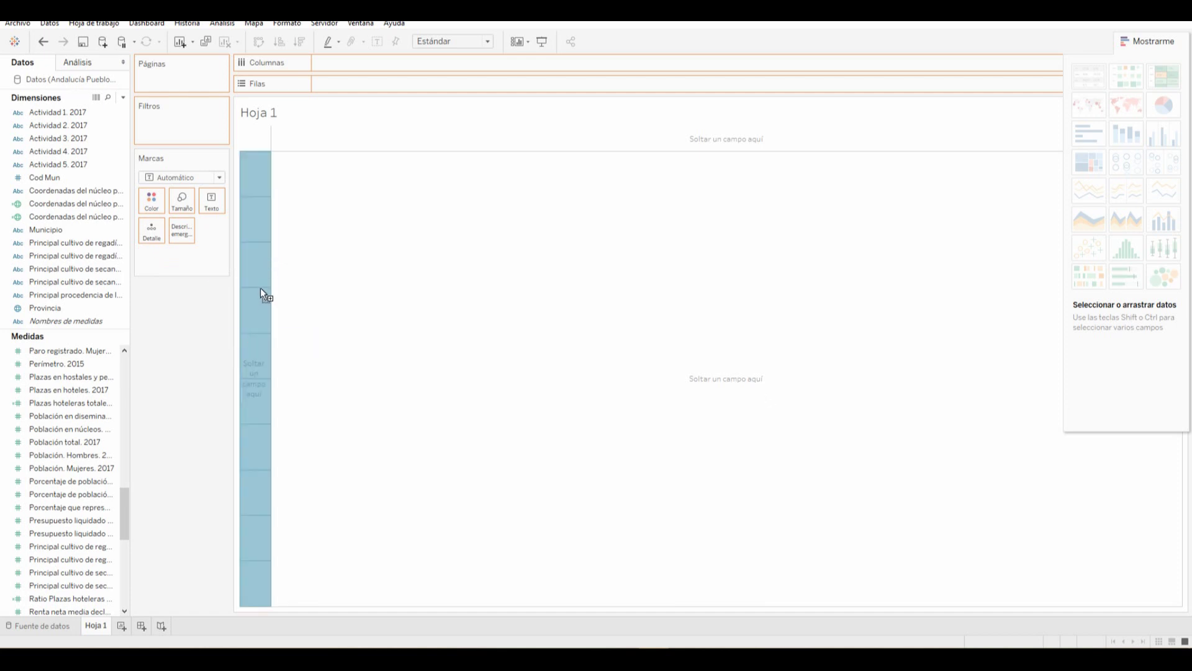
left_click_drag(260, 284, 361, 85)
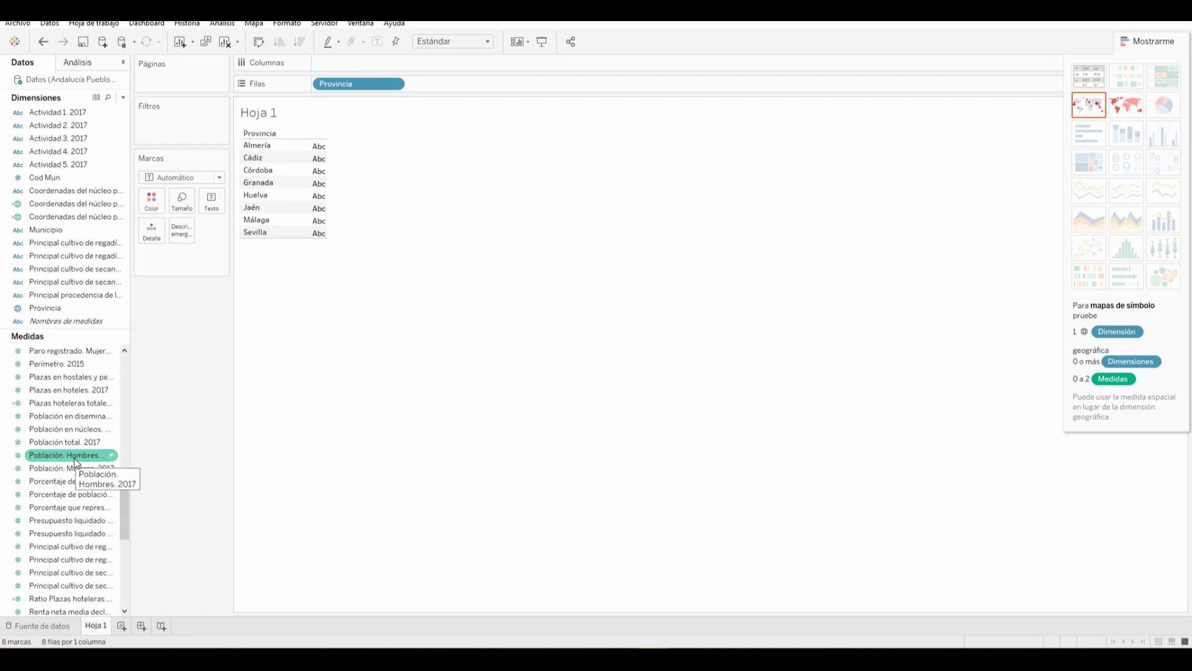
left_click_drag(126, 517, 125, 515)
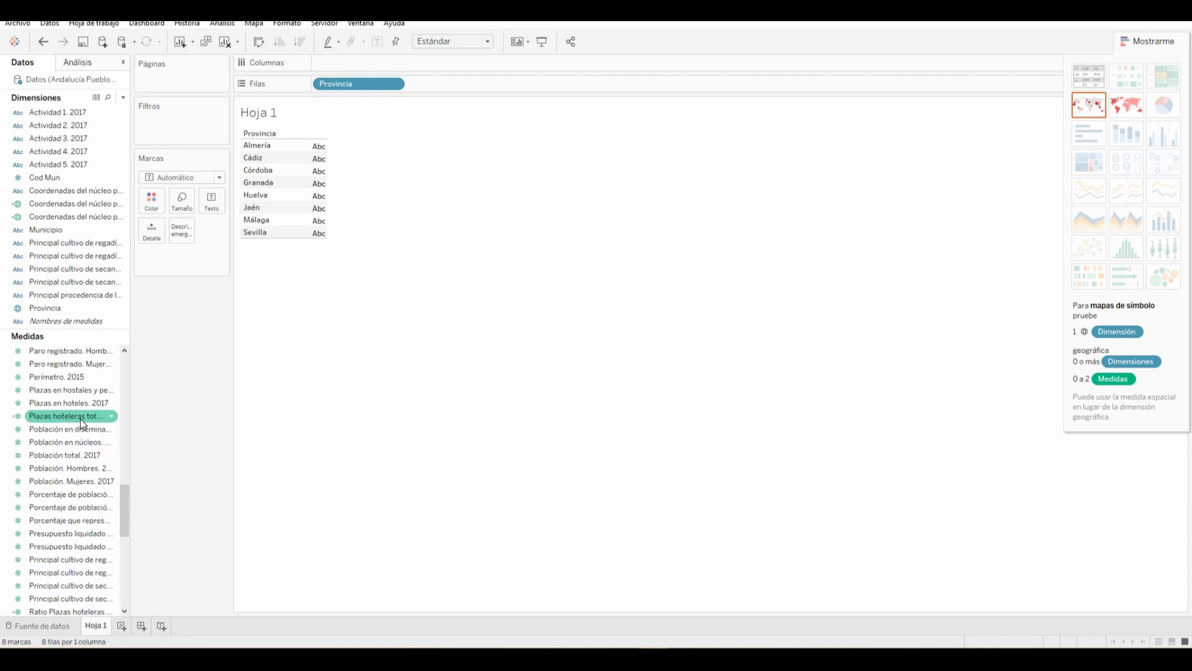
mouse_move(122, 509)
left_mouse_down()
mouse_move(124, 380)
mouse_move(128, 508)
left_mouse_up()
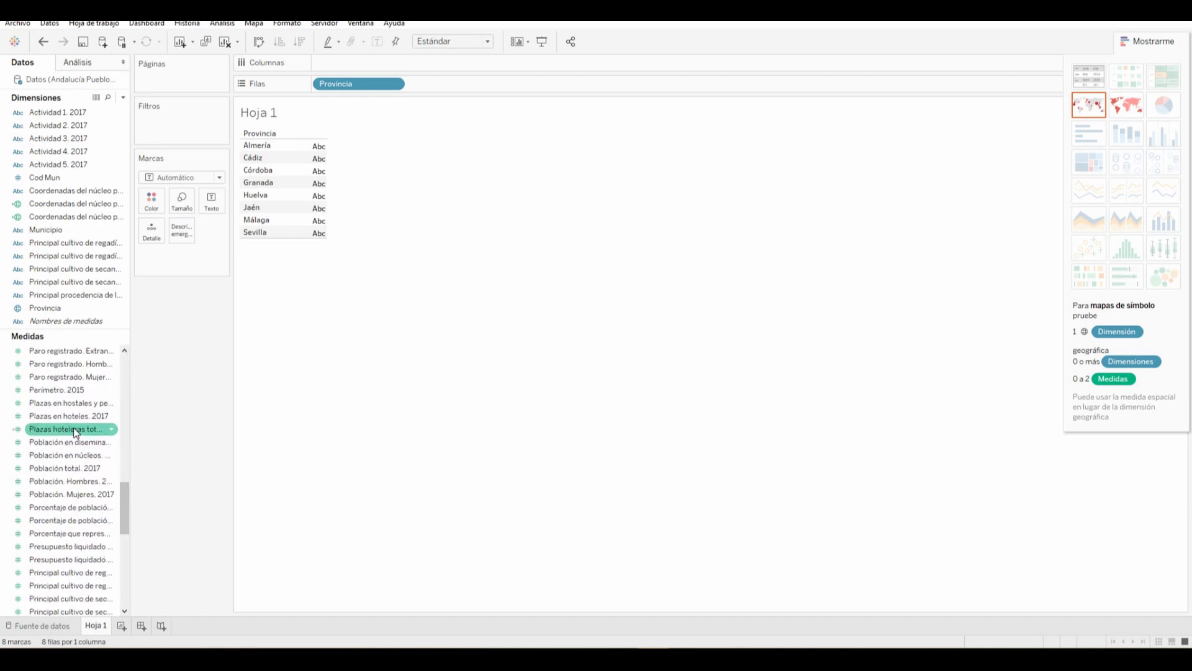
left_click_drag(68, 432, 360, 62)
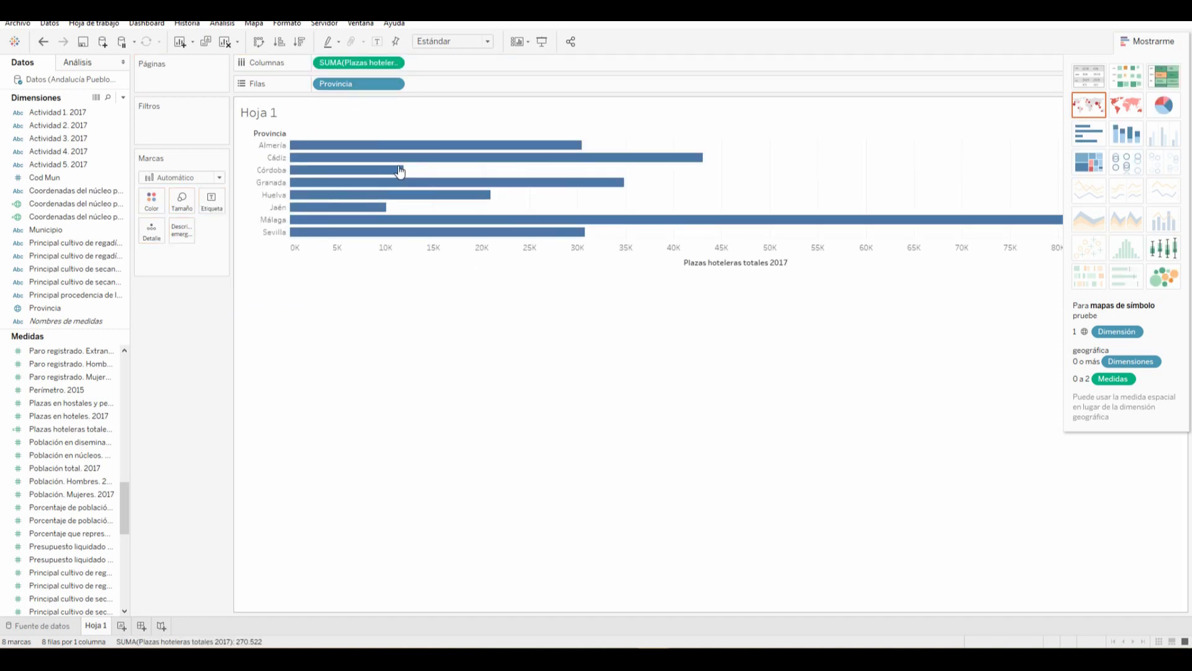
left_click(1089, 75)
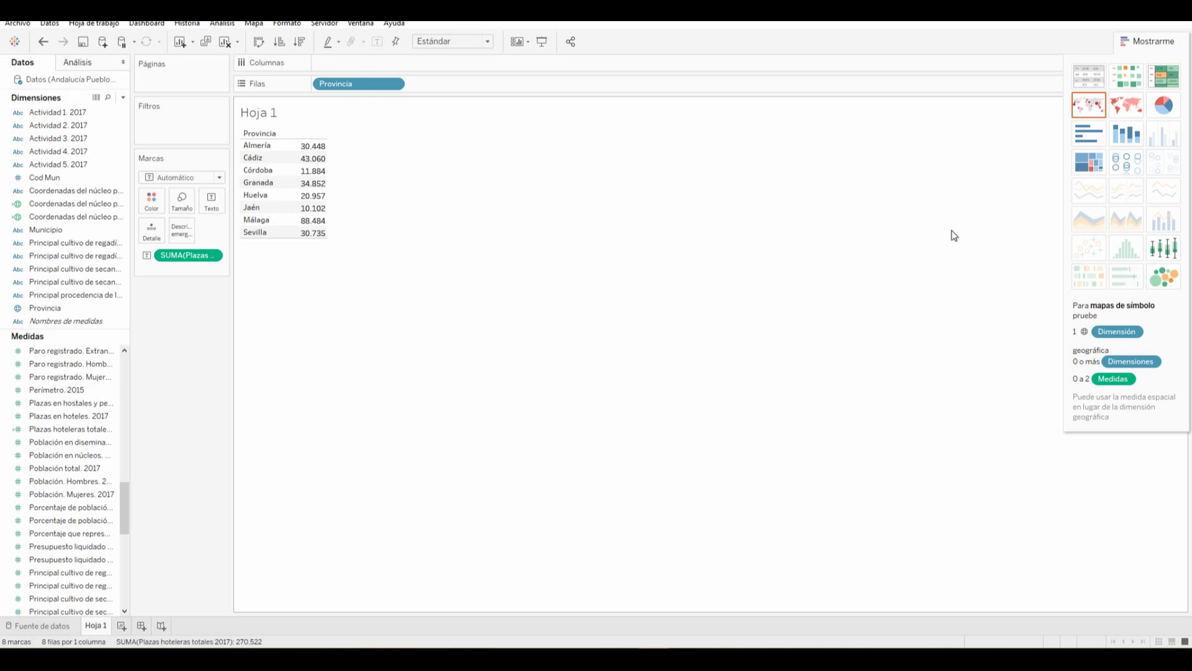
Turn the province table into a pie chart and make it fill the entire view
left_click(1164, 110)
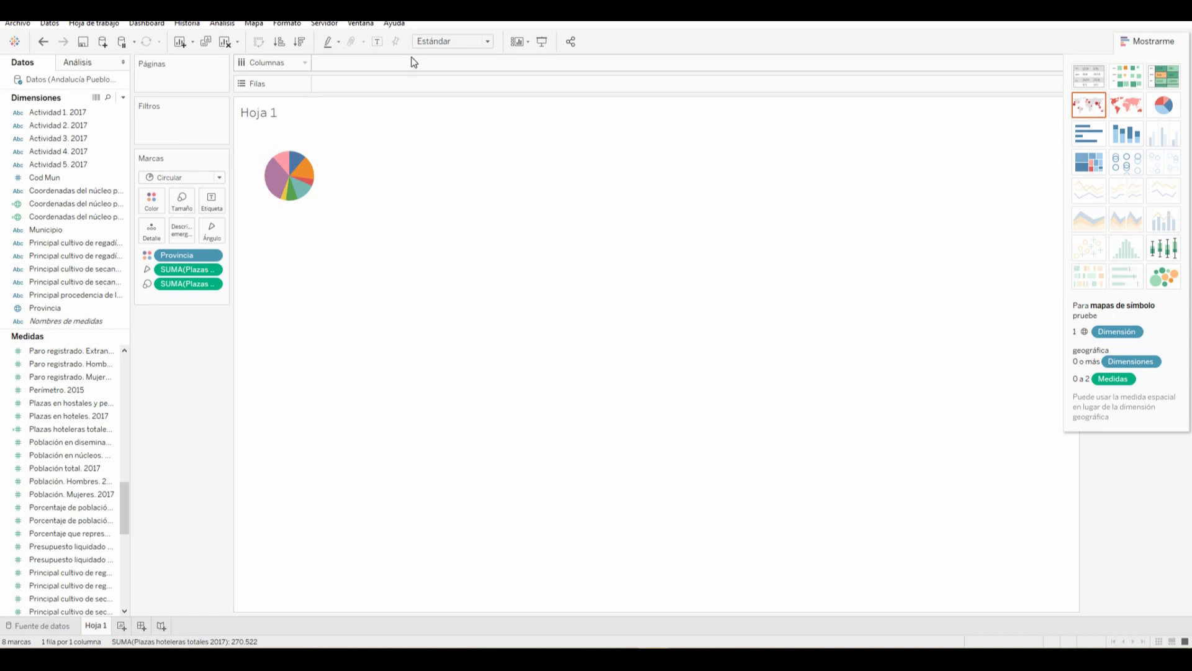
left_click(488, 42)
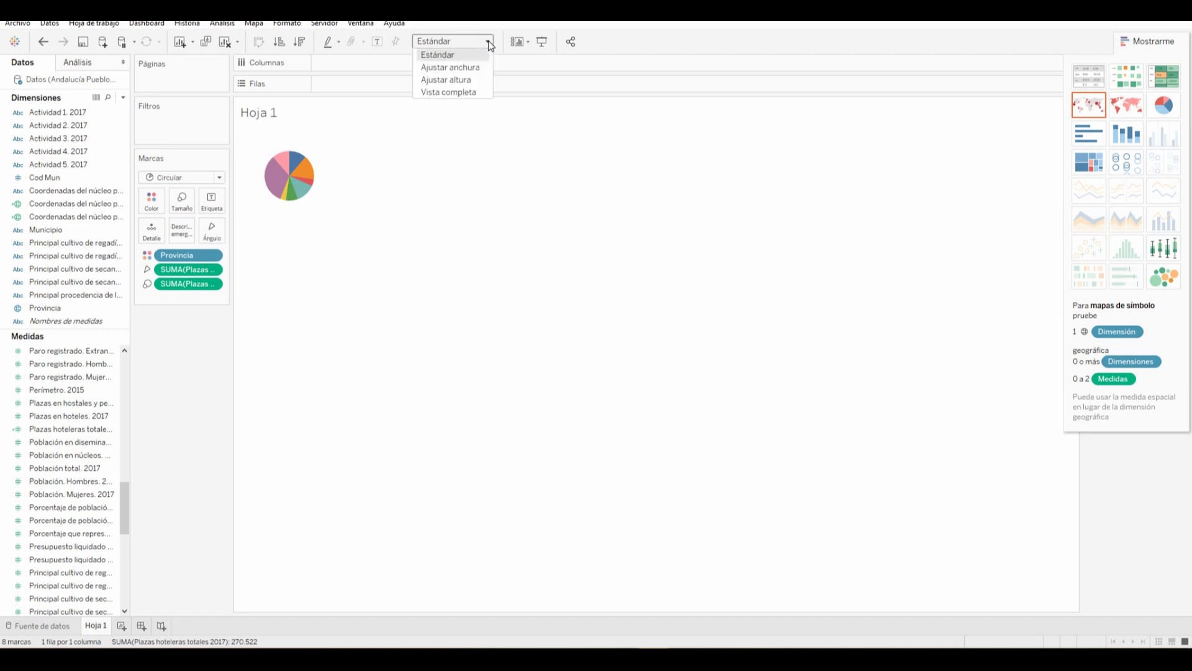
left_click(467, 91)
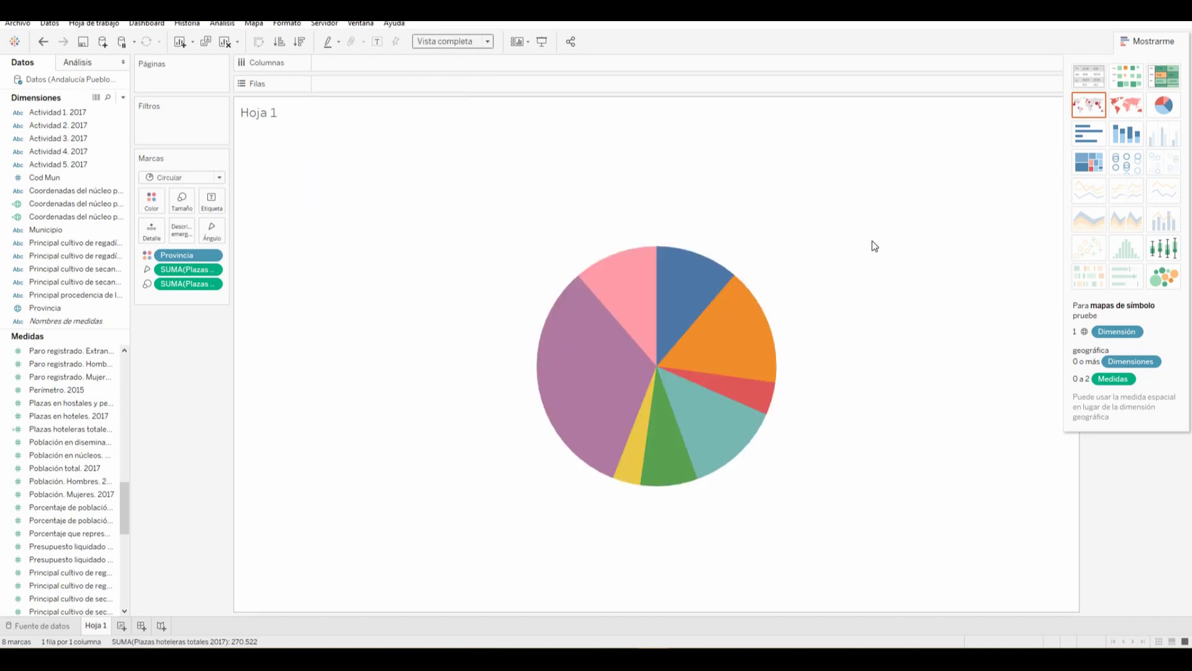
mouse_move(636, 300)
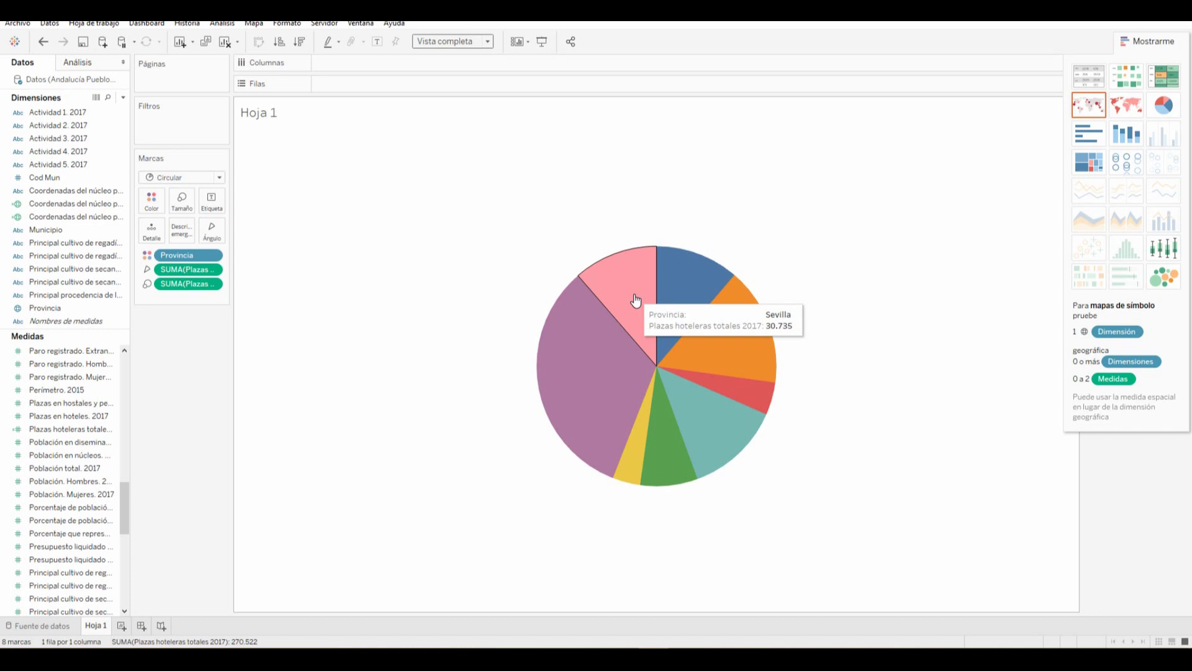
mouse_move(726, 314)
mouse_move(661, 467)
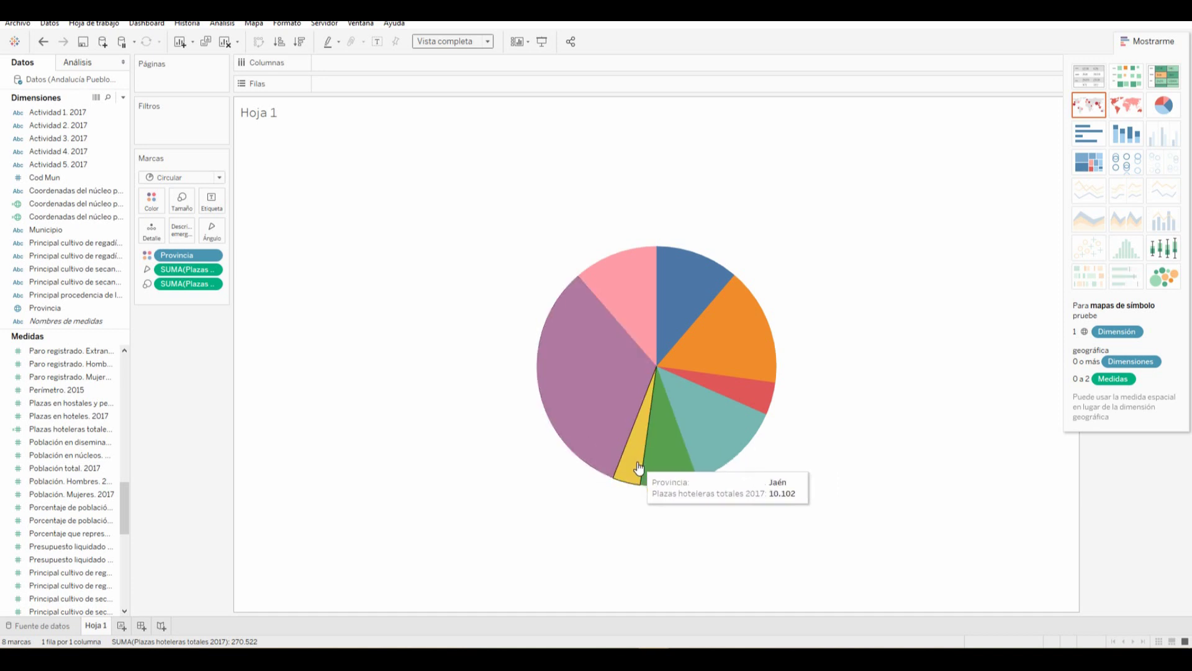
mouse_move(599, 429)
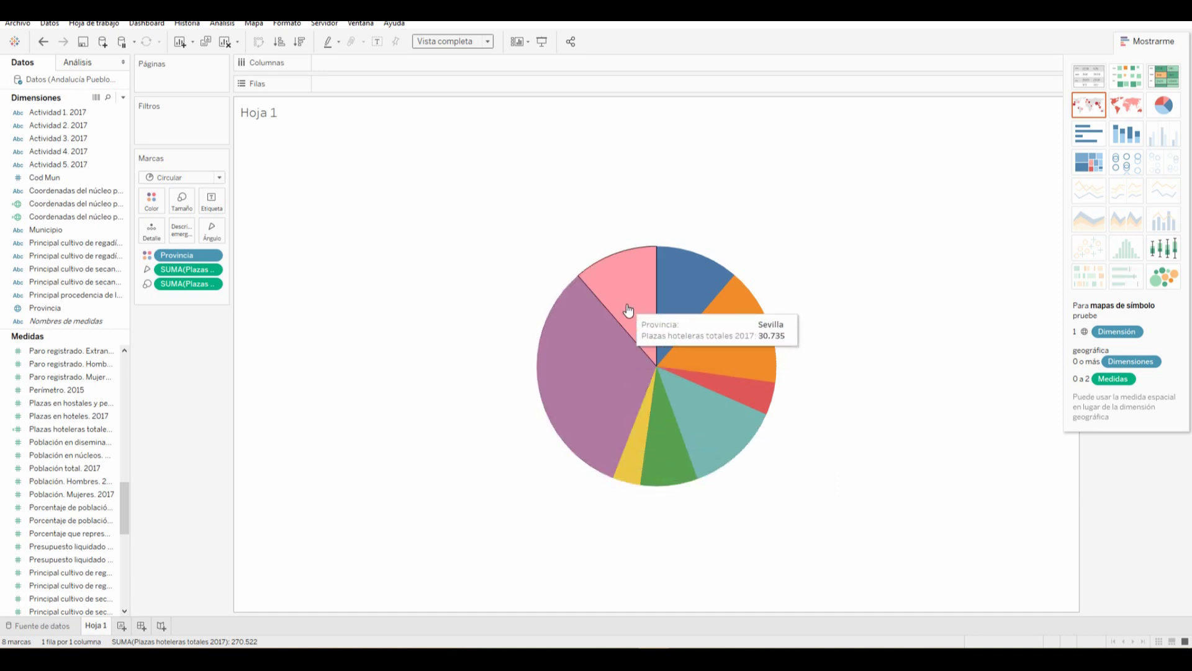
mouse_move(729, 392)
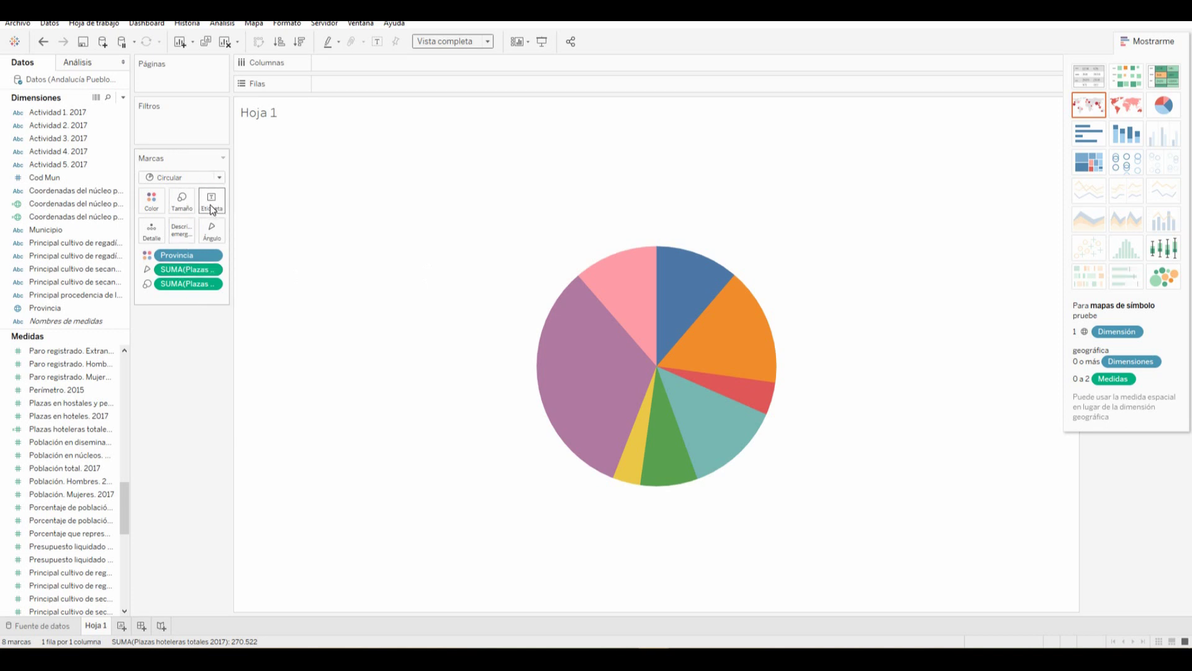
left_click(209, 203)
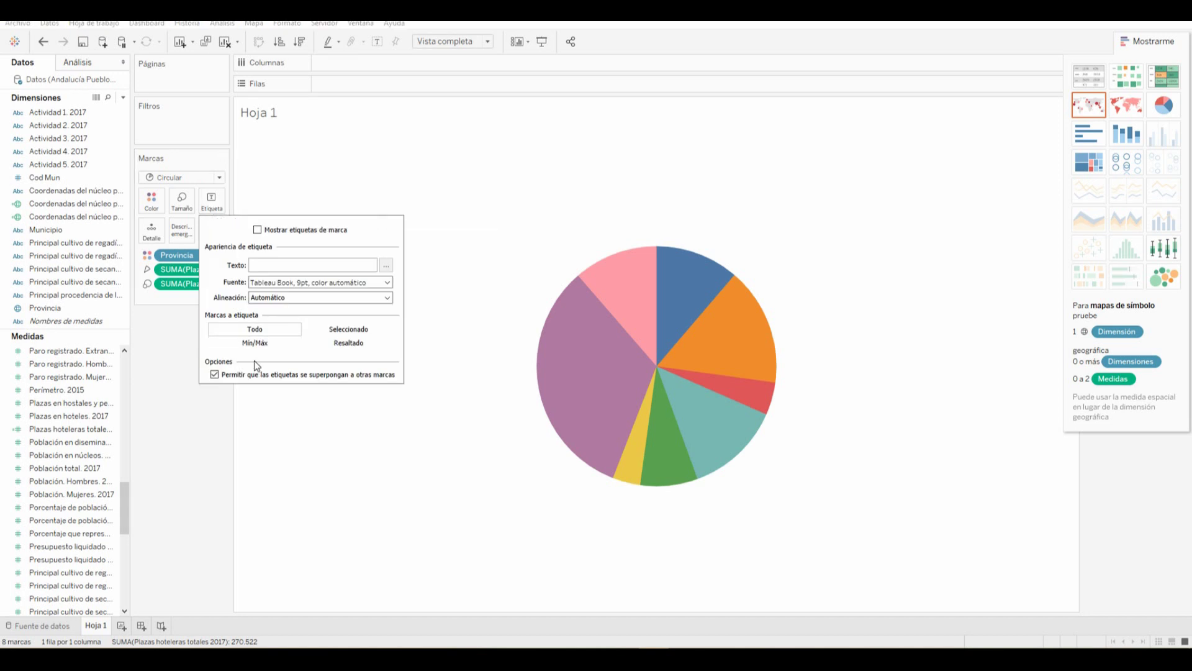
left_click(257, 230)
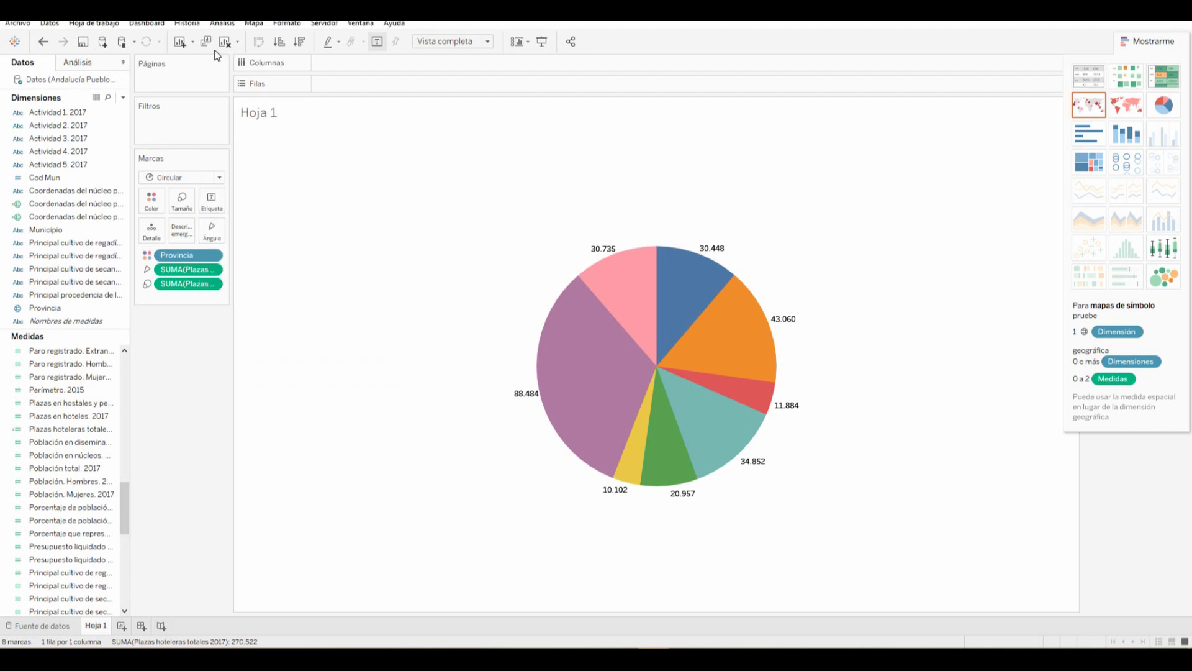
left_click(44, 41)
left_click_drag(182, 256, 210, 205)
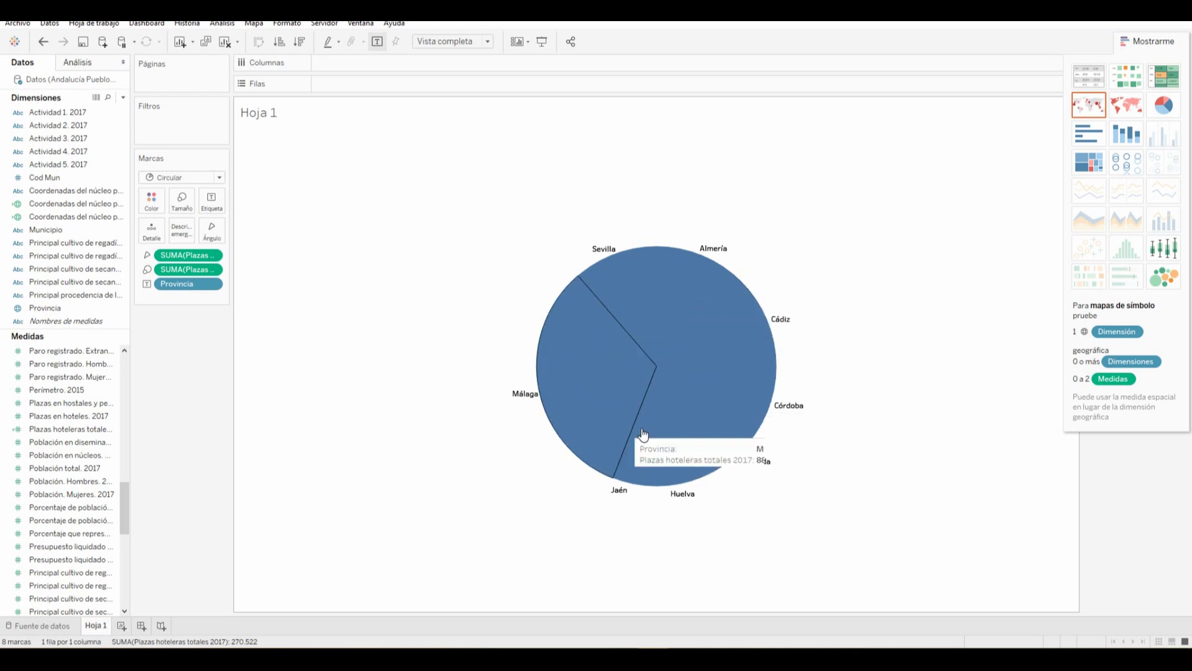
left_click(153, 202)
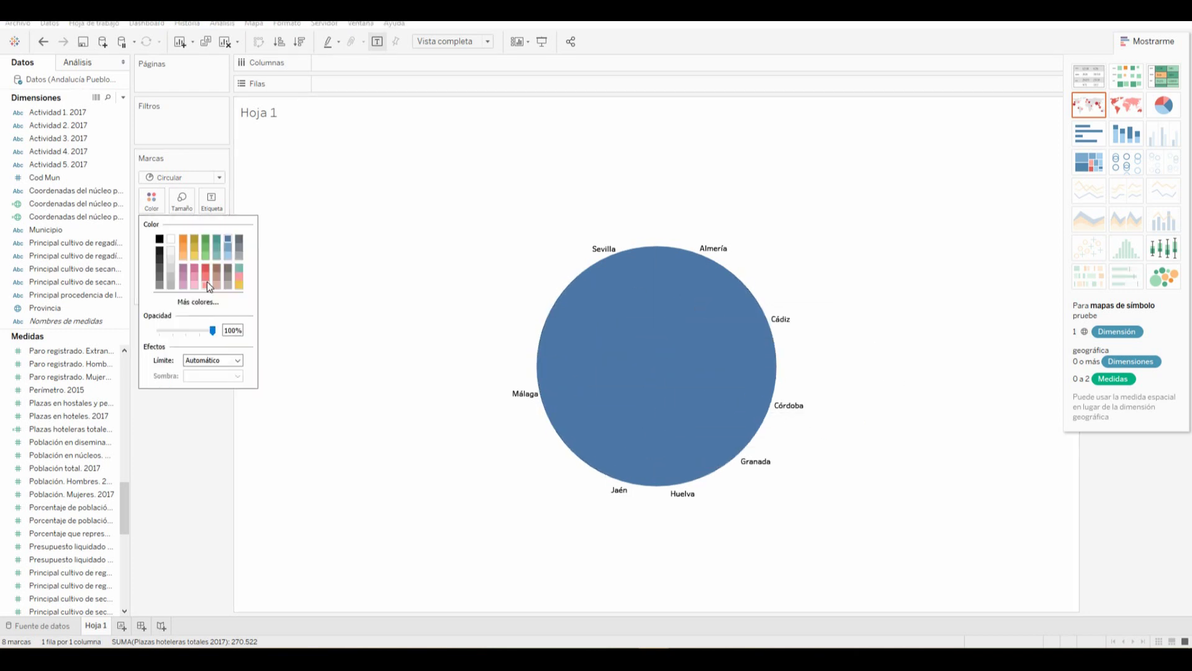
left_click(312, 213)
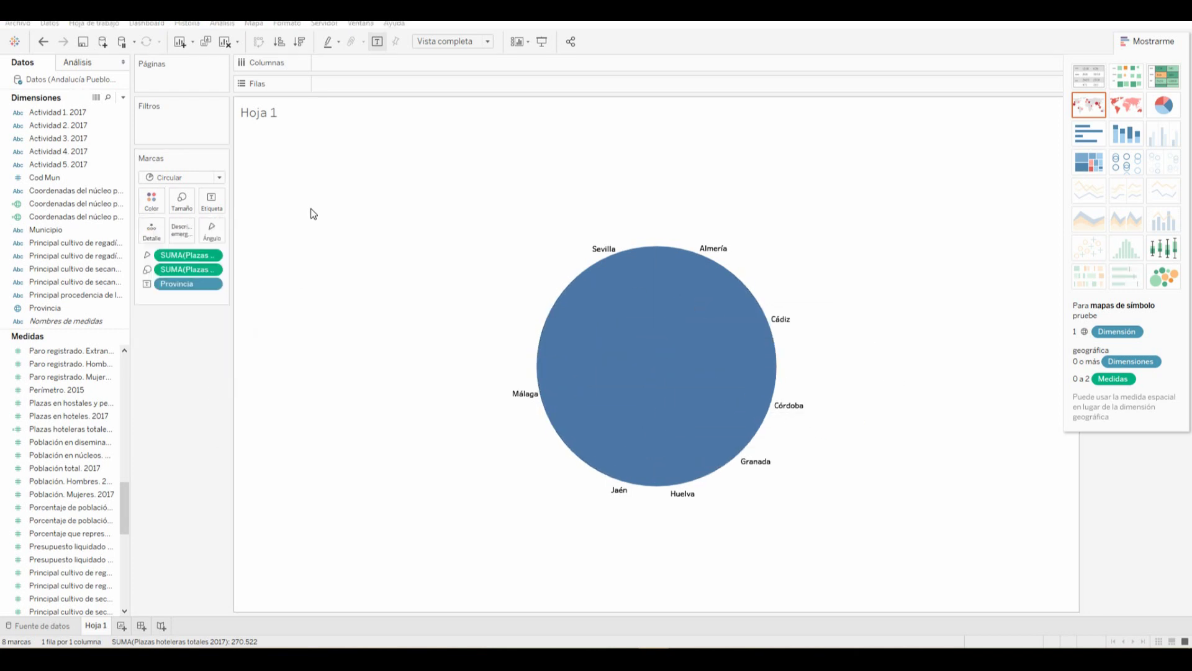
left_click(155, 206)
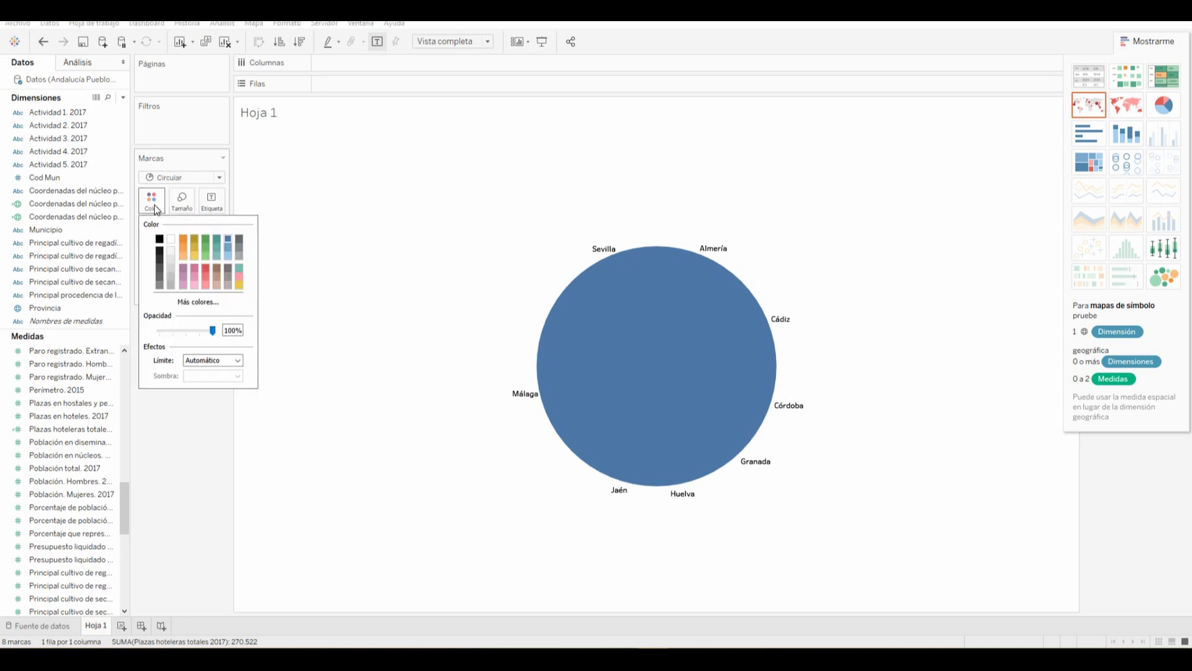
left_click(213, 360)
left_click(212, 360)
left_click(193, 403)
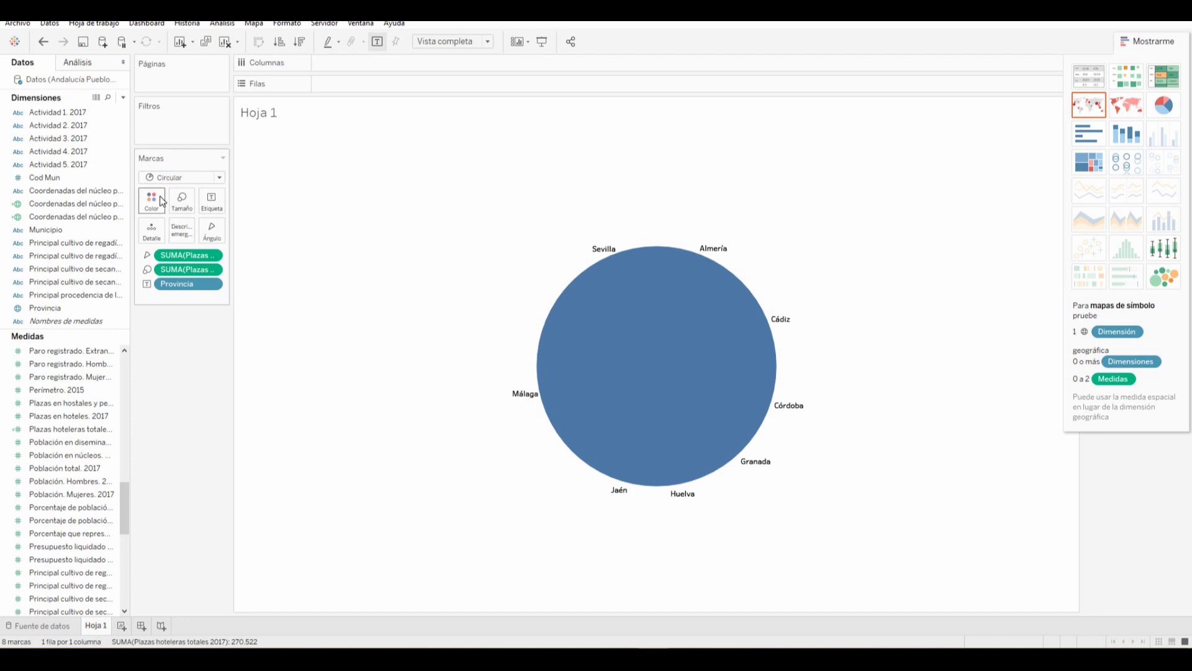
left_click(151, 200)
left_click(213, 360)
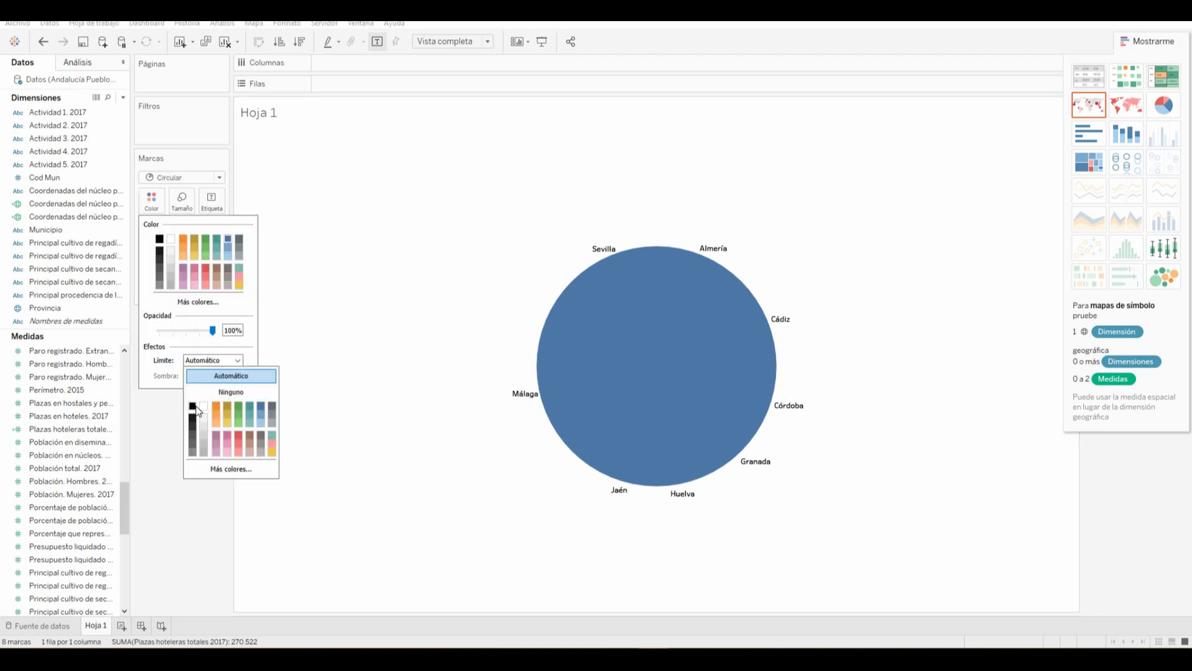
left_click(189, 429)
left_click(174, 521)
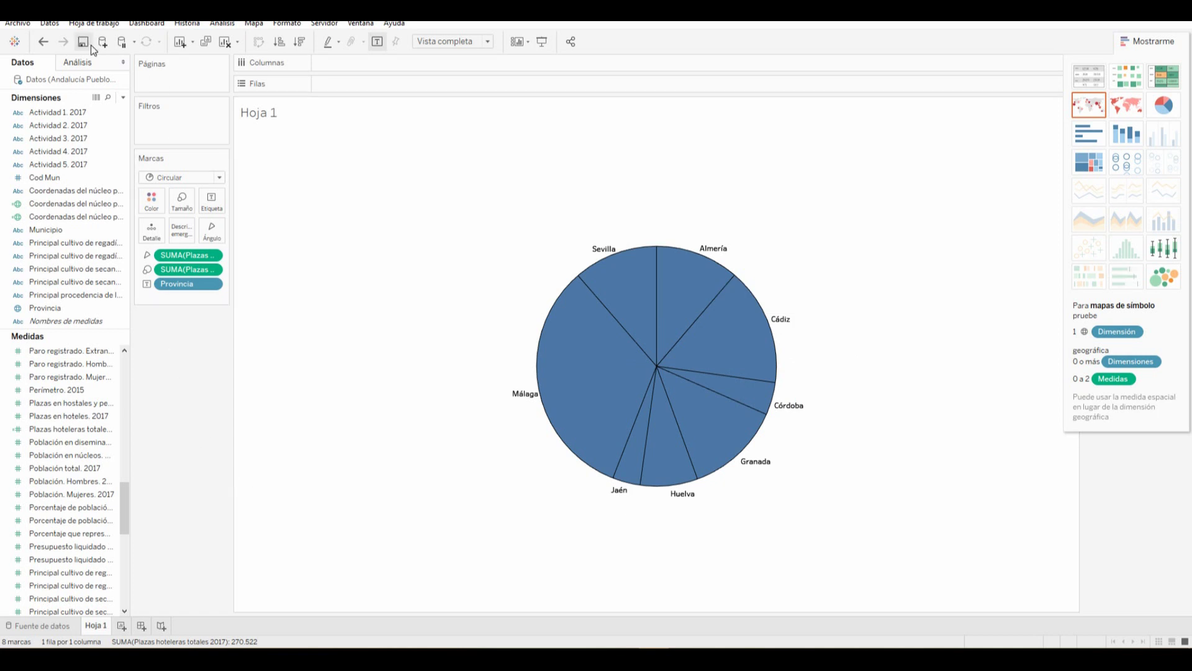
left_click(43, 42)
left_click(43, 43)
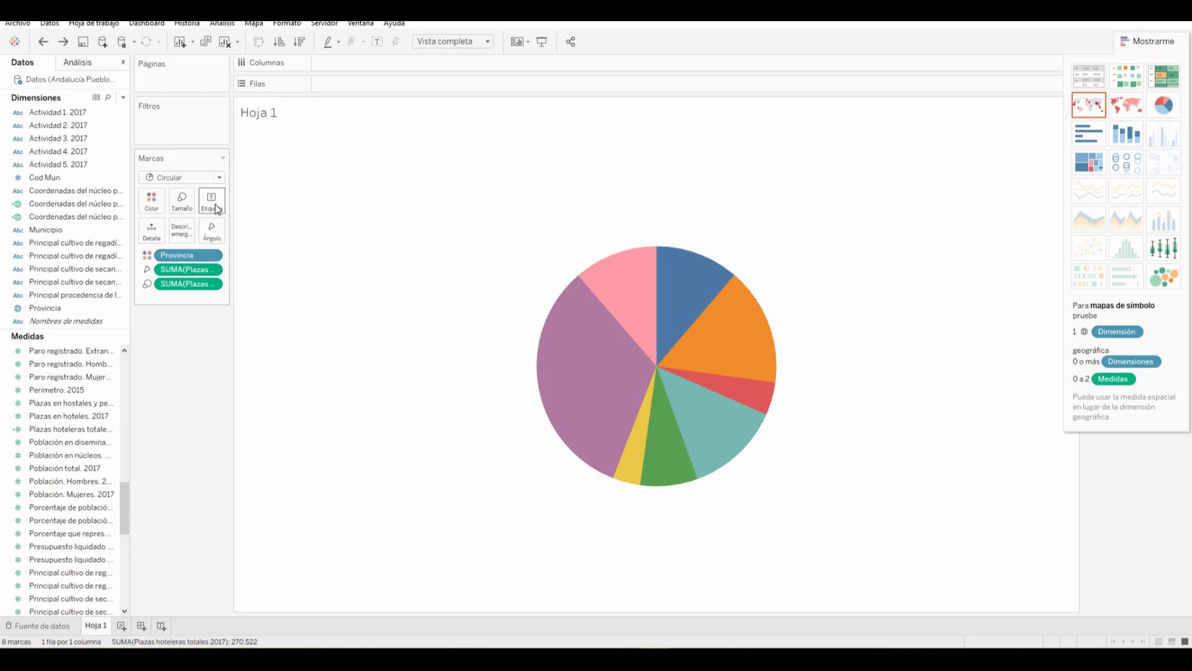
Show hotel-place totals as slice labels and enlarge the pie with the Size slider
left_click(215, 204)
left_click(253, 231)
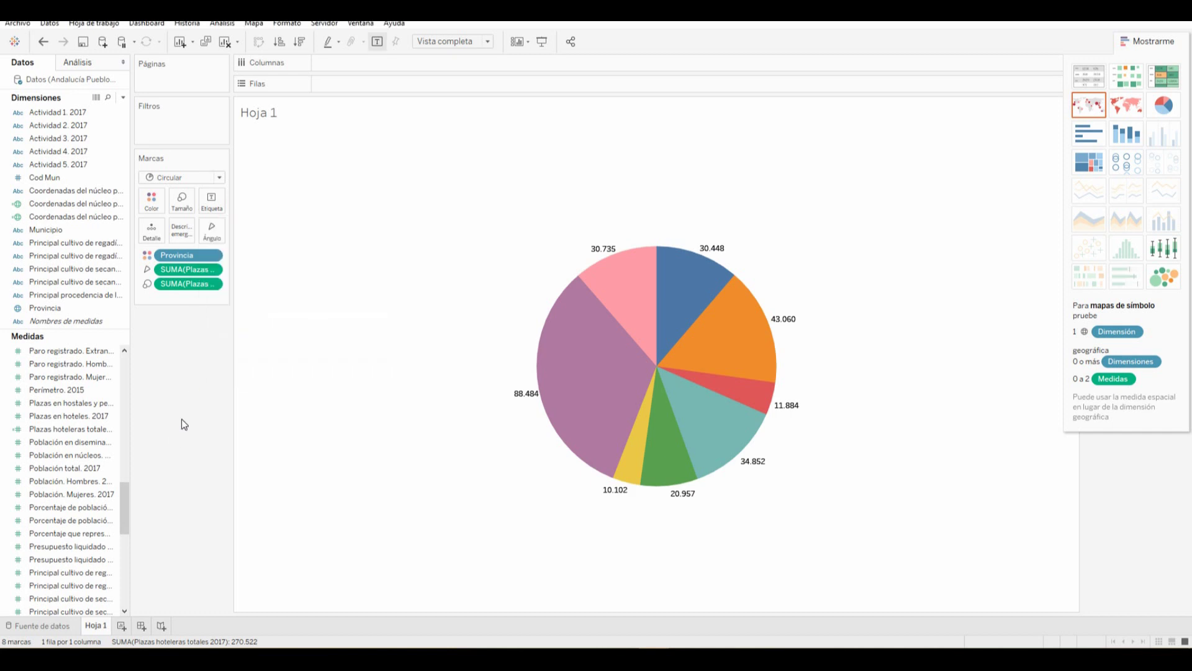
left_click(185, 208)
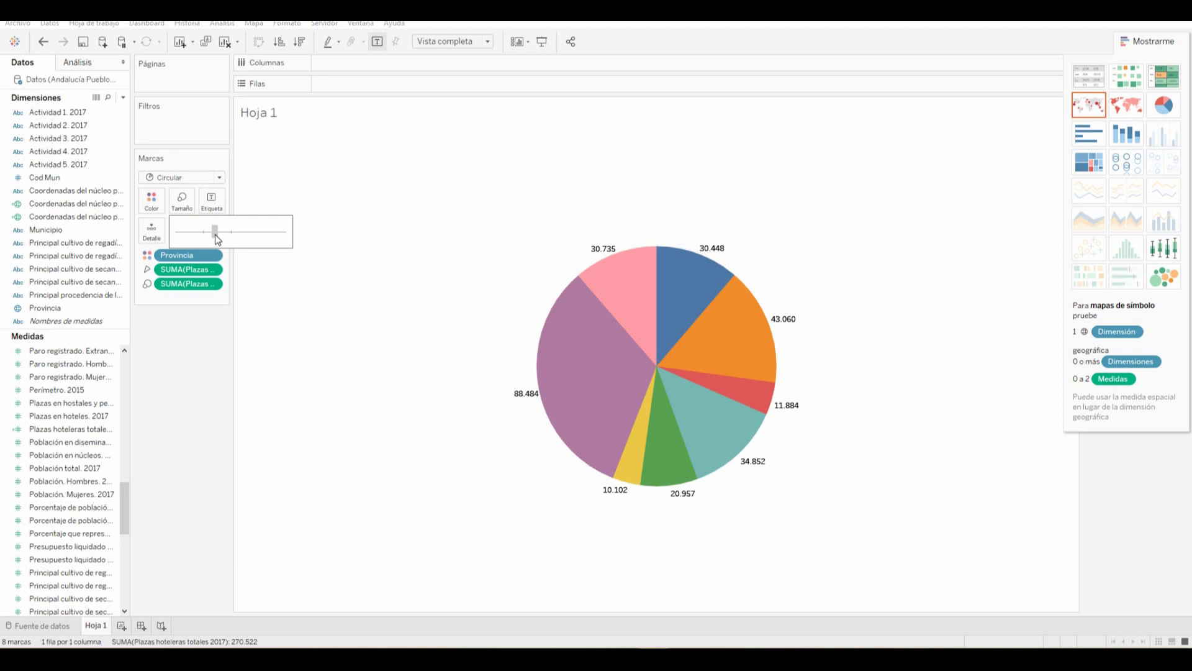
left_click_drag(218, 235, 221, 236)
left_click(179, 419)
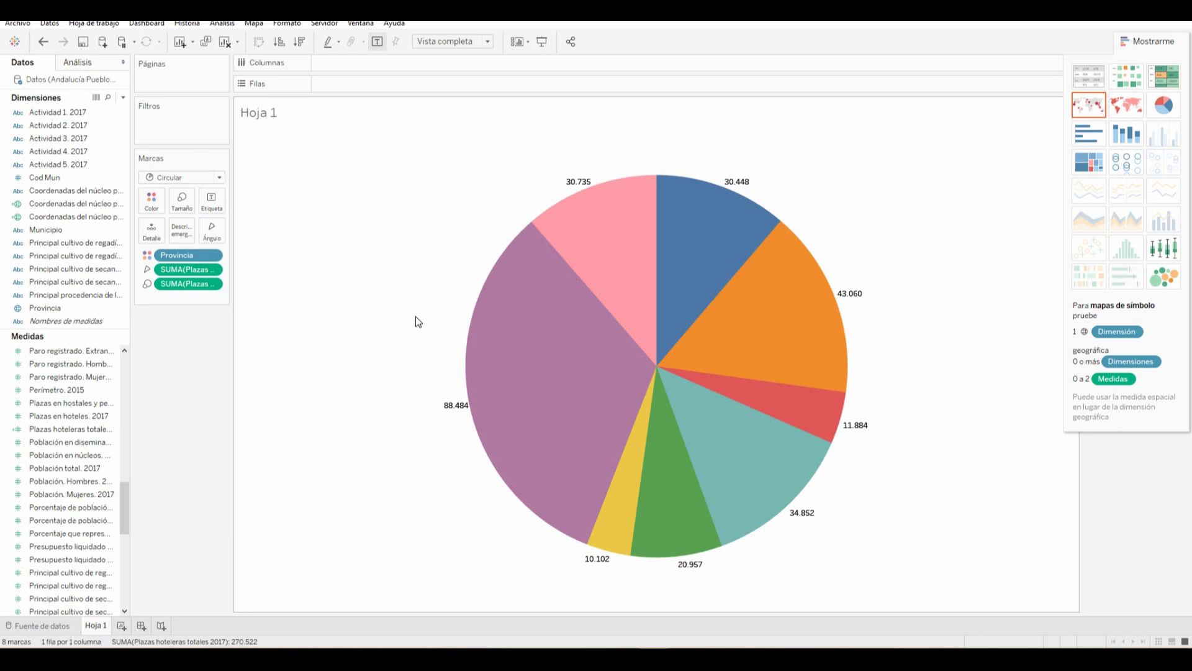
Rename Hoja 1 to 'Distribución de plazas hoteleras por provincia' and add a new worksheet
right_click(253, 113)
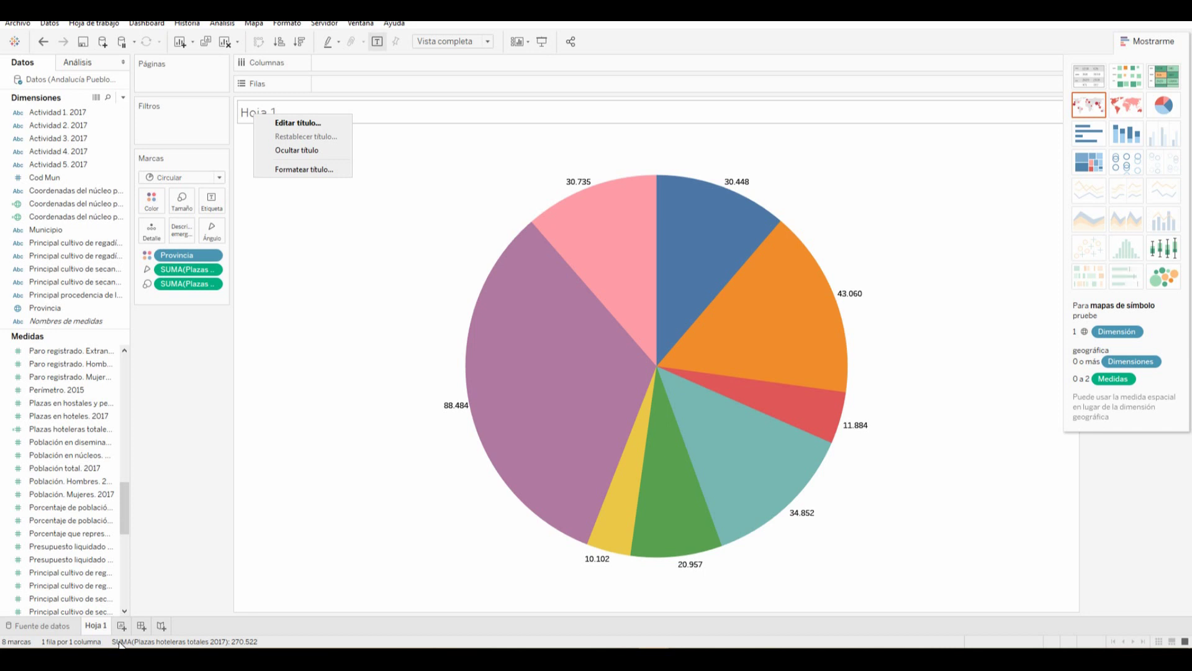
right_click(94, 626)
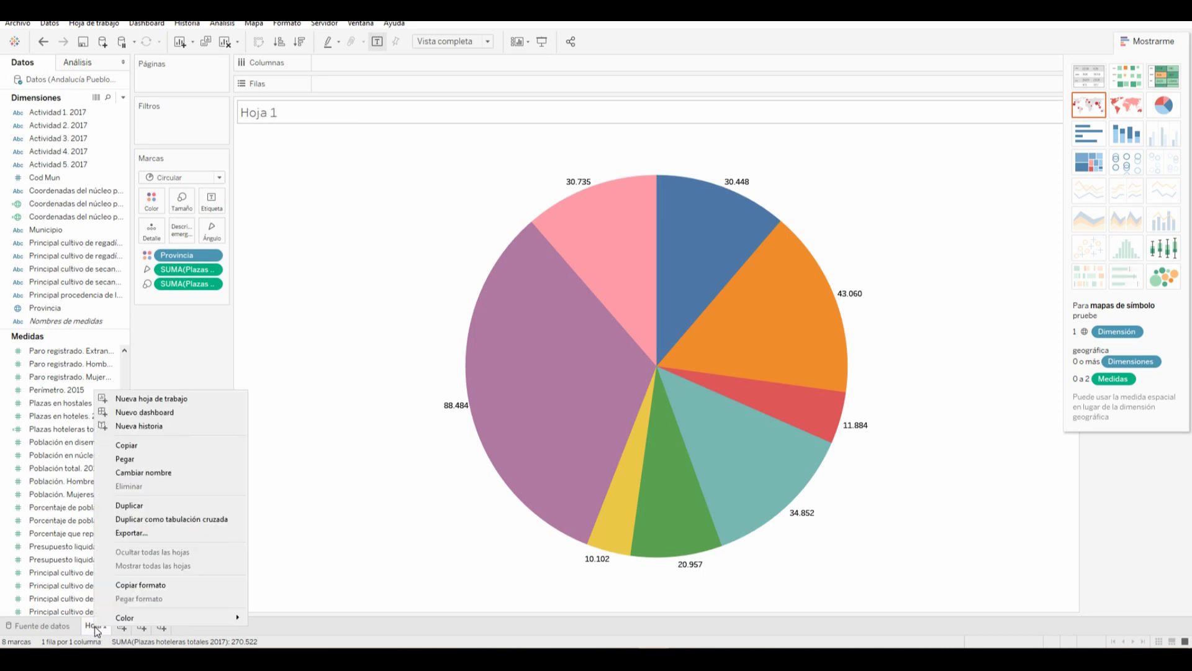
left_click(94, 626)
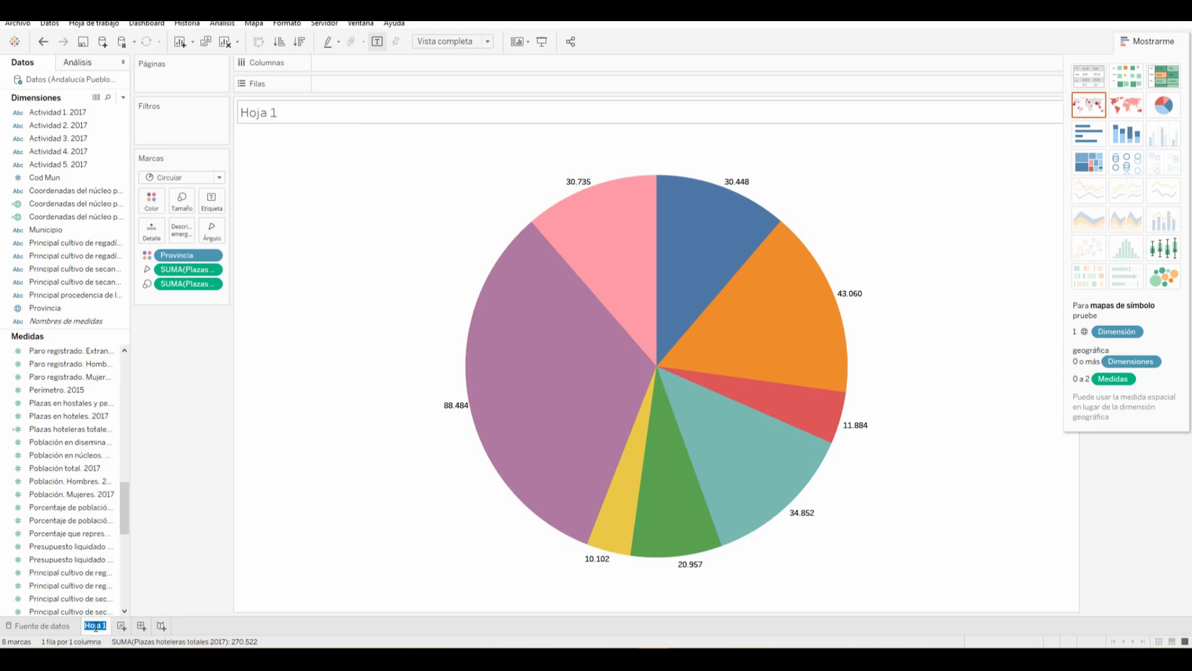
type("Distribució")
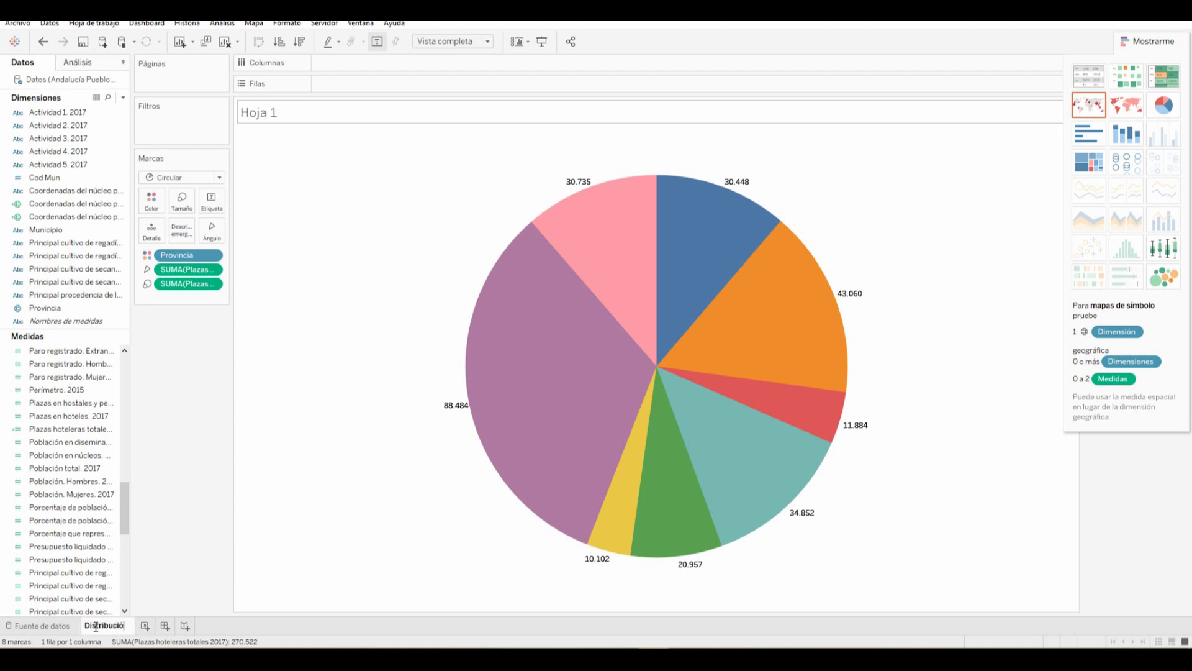
type("n de plazas pc")
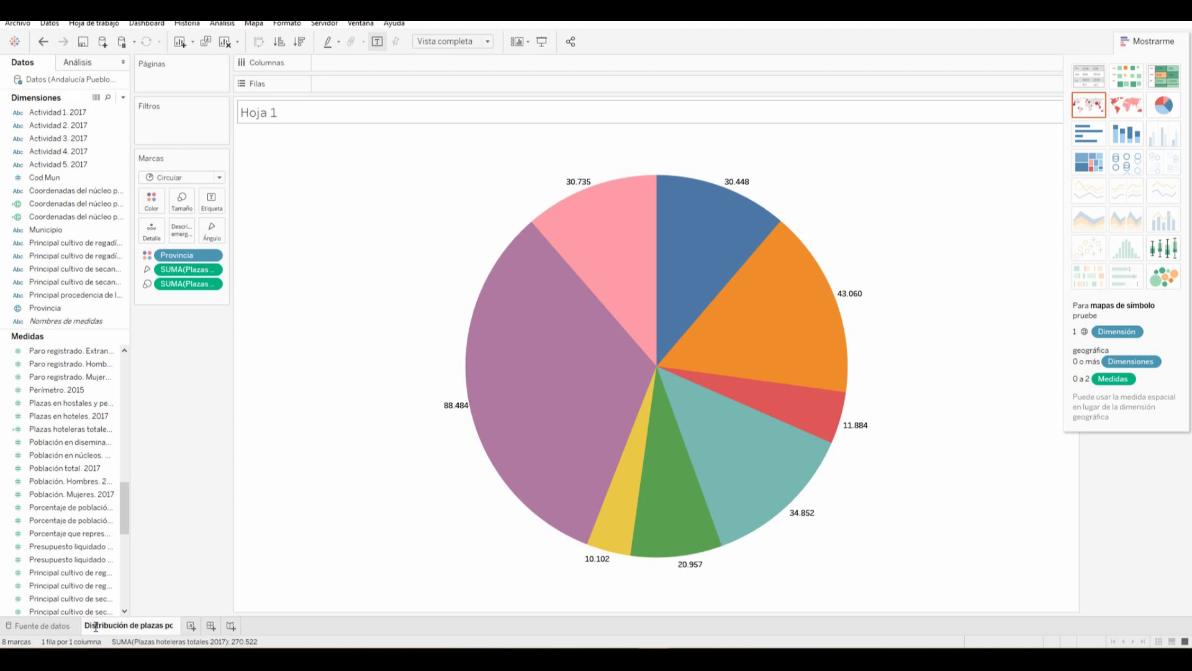
type("eras pro")
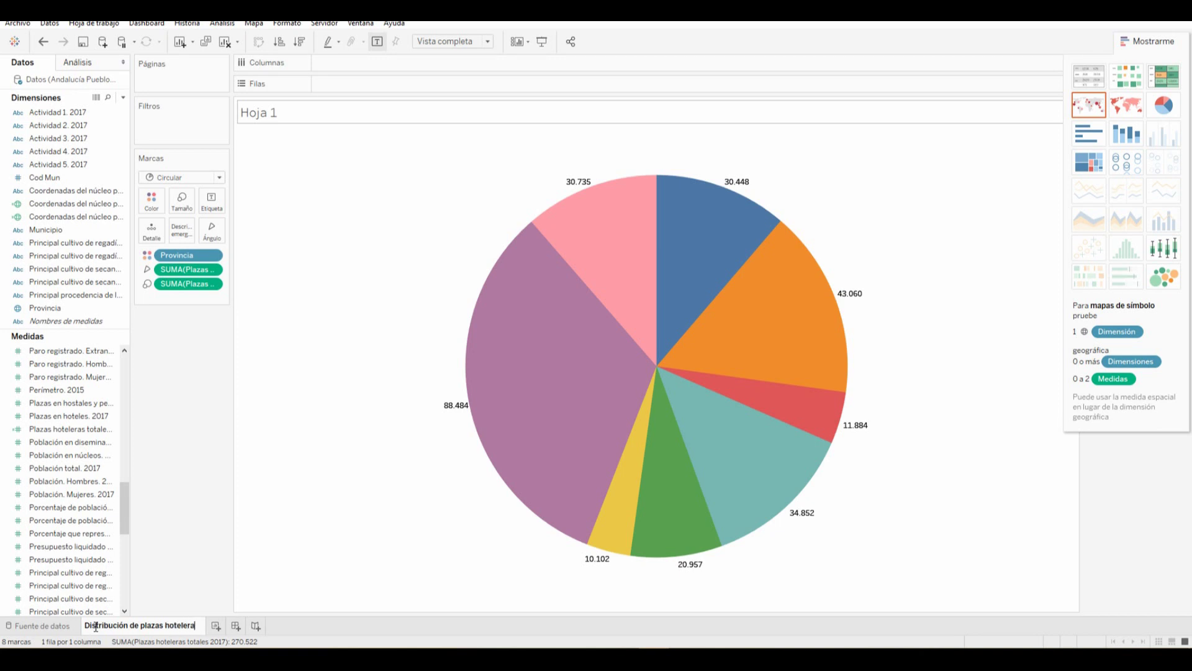
key("BackSpace")
key("BackSpace")
type("or provincia")
key("Return")
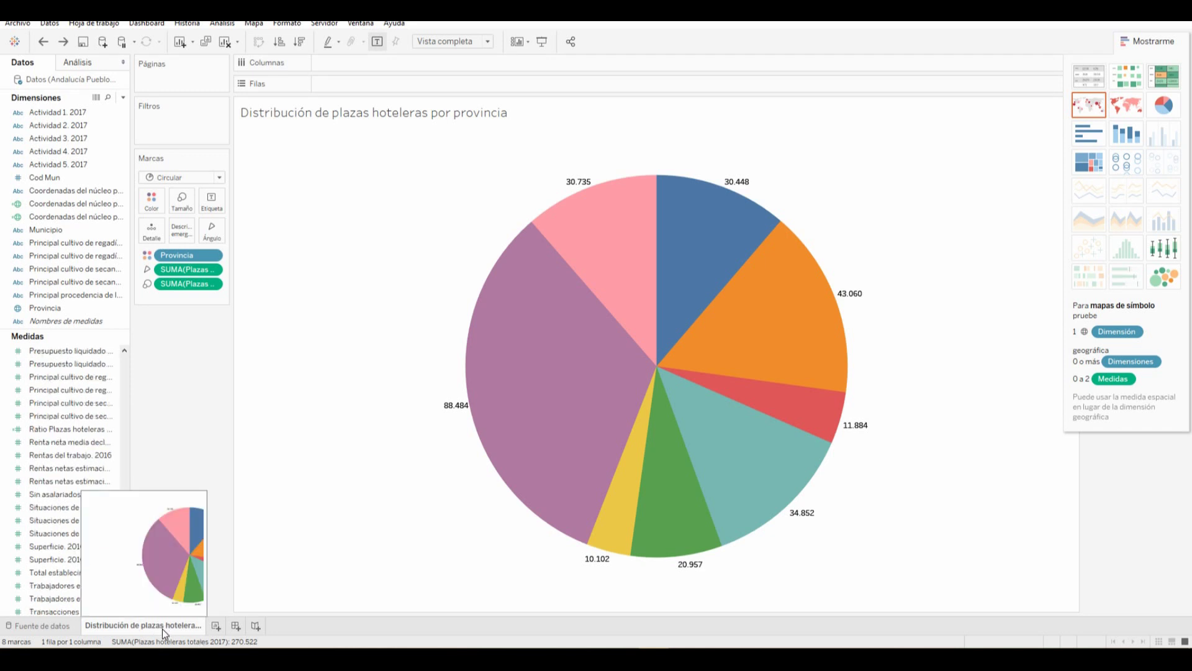
left_click(214, 626)
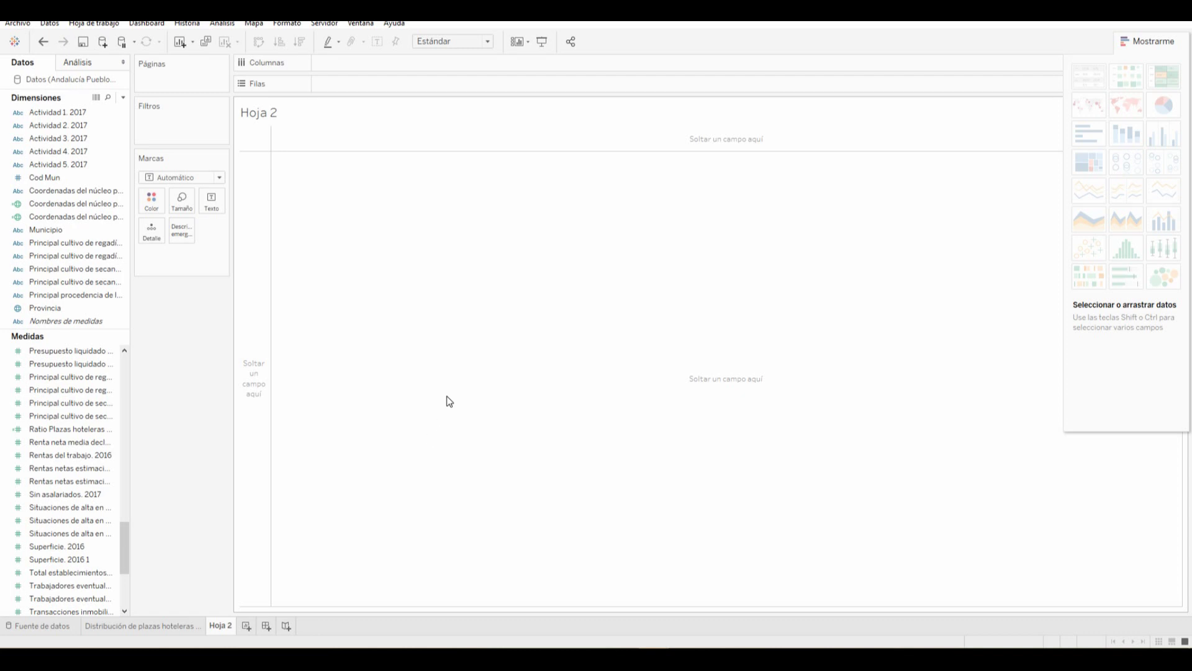
Place both Coordenadas del núcleo principal fields on Columns and Ratio Plazas hoteleras Población on Rows
left_click(90, 429)
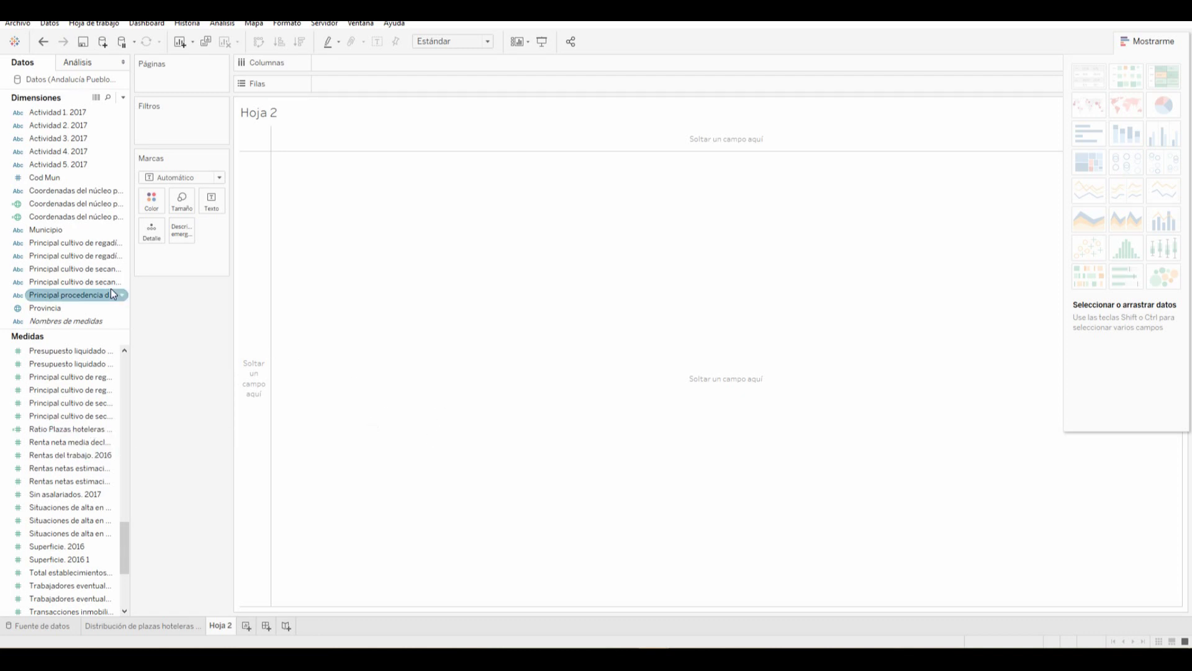
left_click(116, 269)
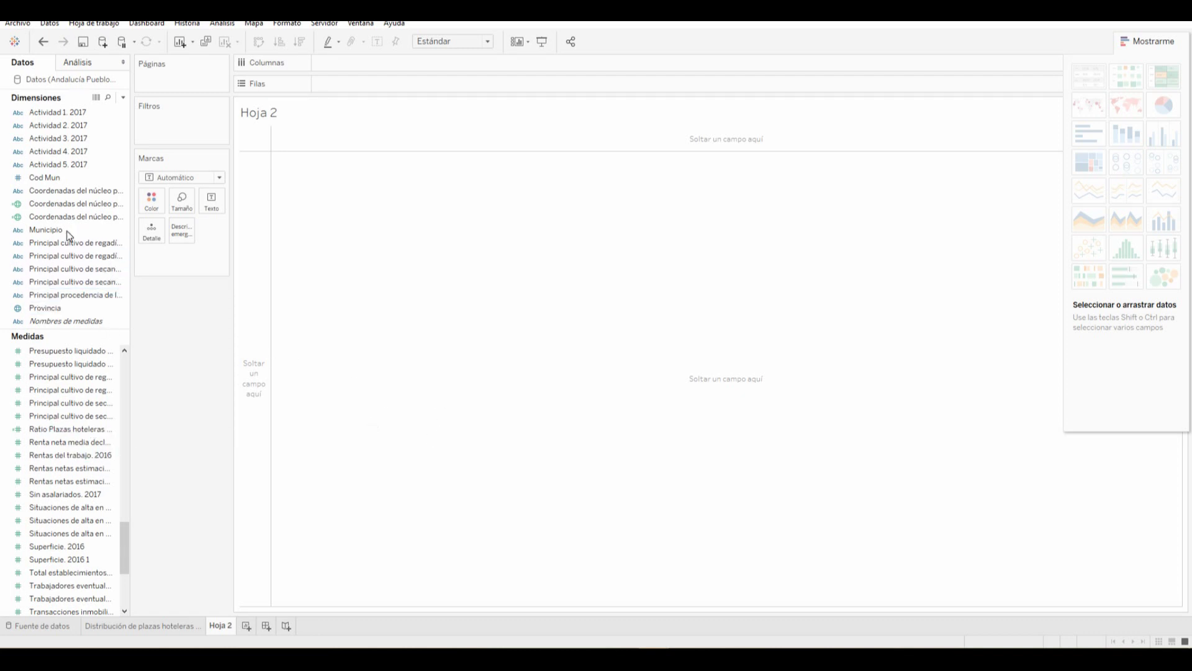
left_click(73, 204)
left_click_drag(73, 203, 379, 62)
mouse_move(102, 216)
left_mouse_down()
mouse_move(378, 136)
mouse_move(471, 65)
left_mouse_up()
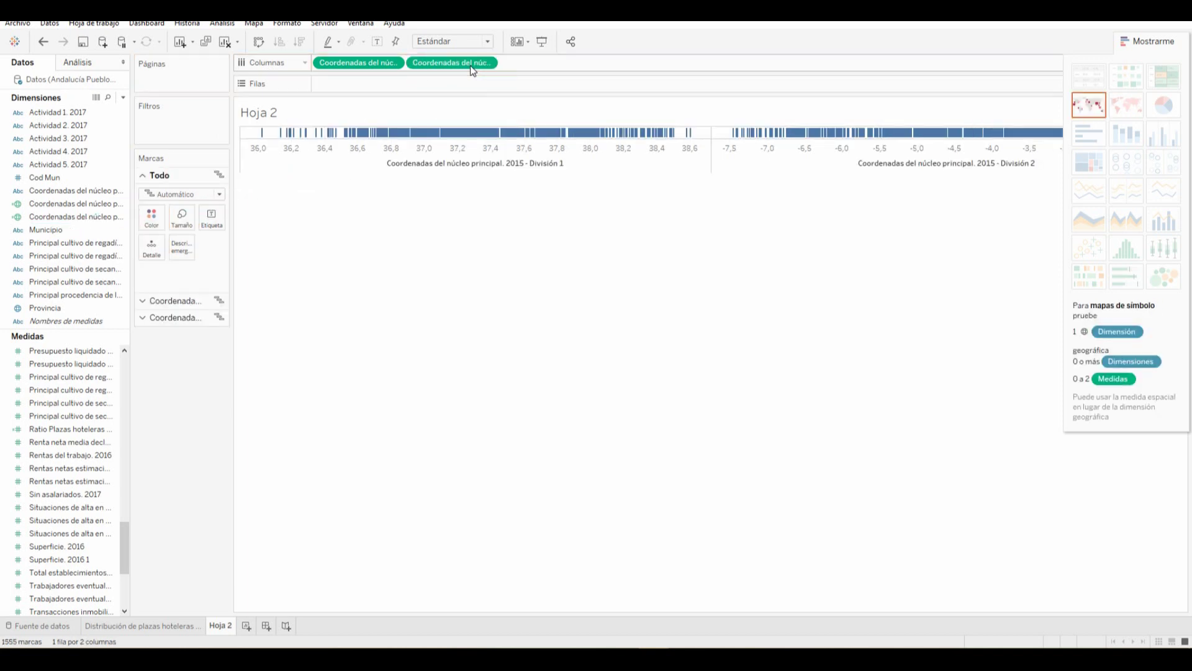
left_click_drag(81, 573, 114, 372)
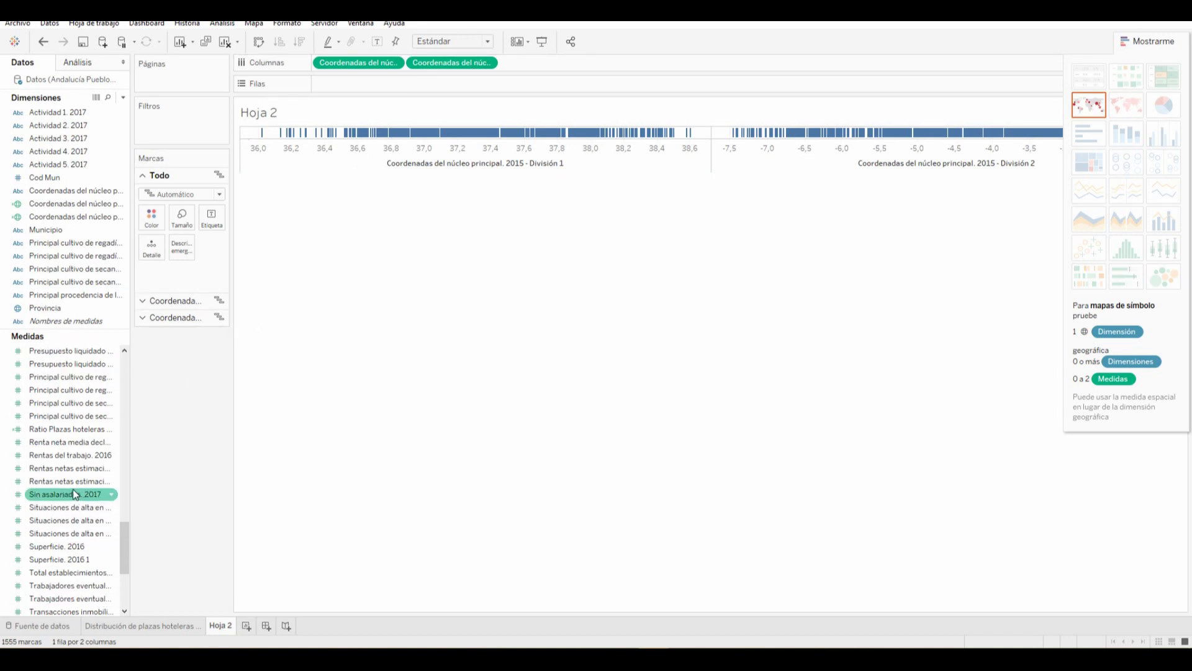
left_click(89, 430)
mouse_move(90, 432)
left_mouse_down()
mouse_move(361, 177)
mouse_move(360, 86)
left_mouse_up()
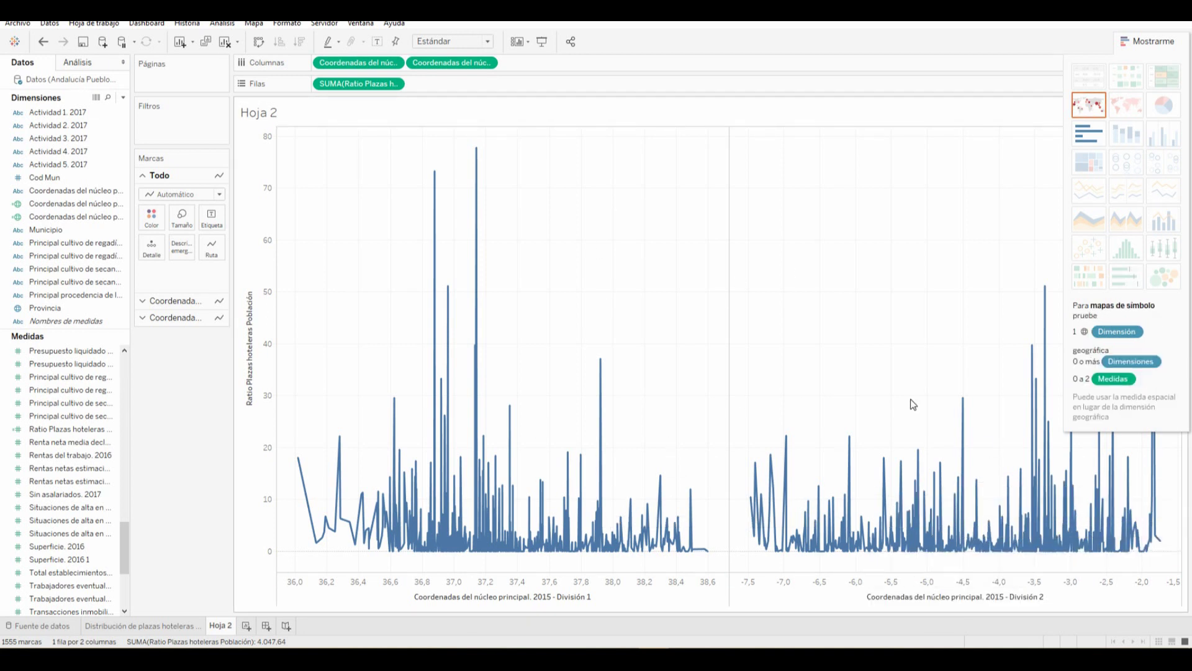
left_click(1093, 108)
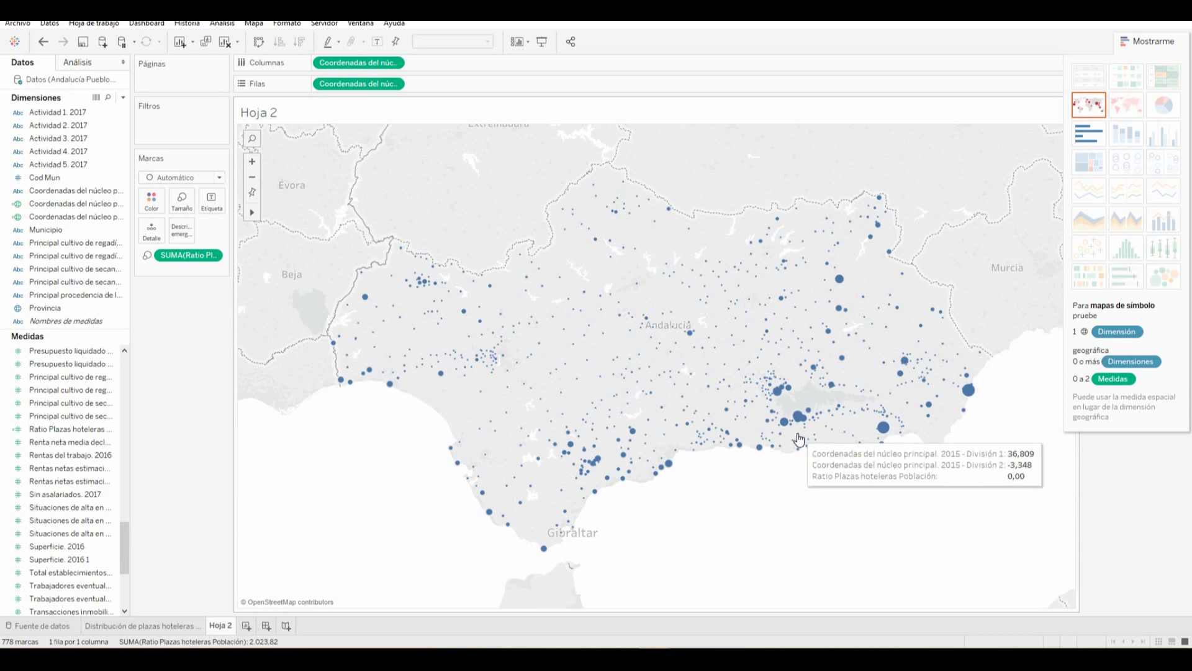
mouse_move(464, 313)
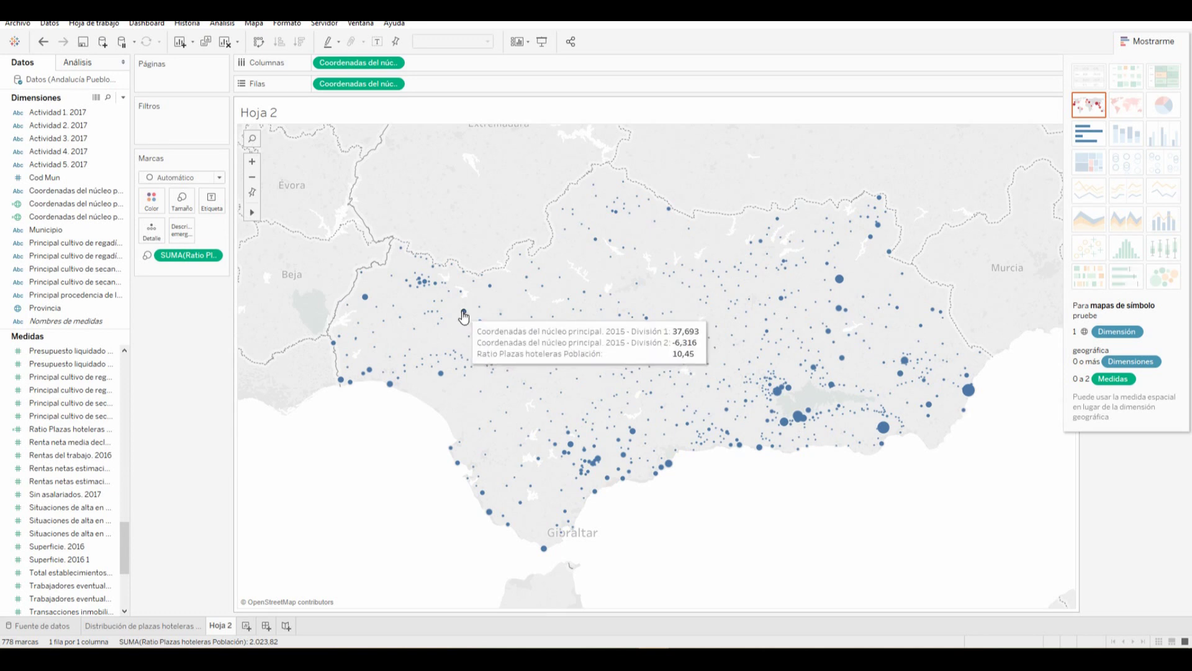
mouse_move(799, 421)
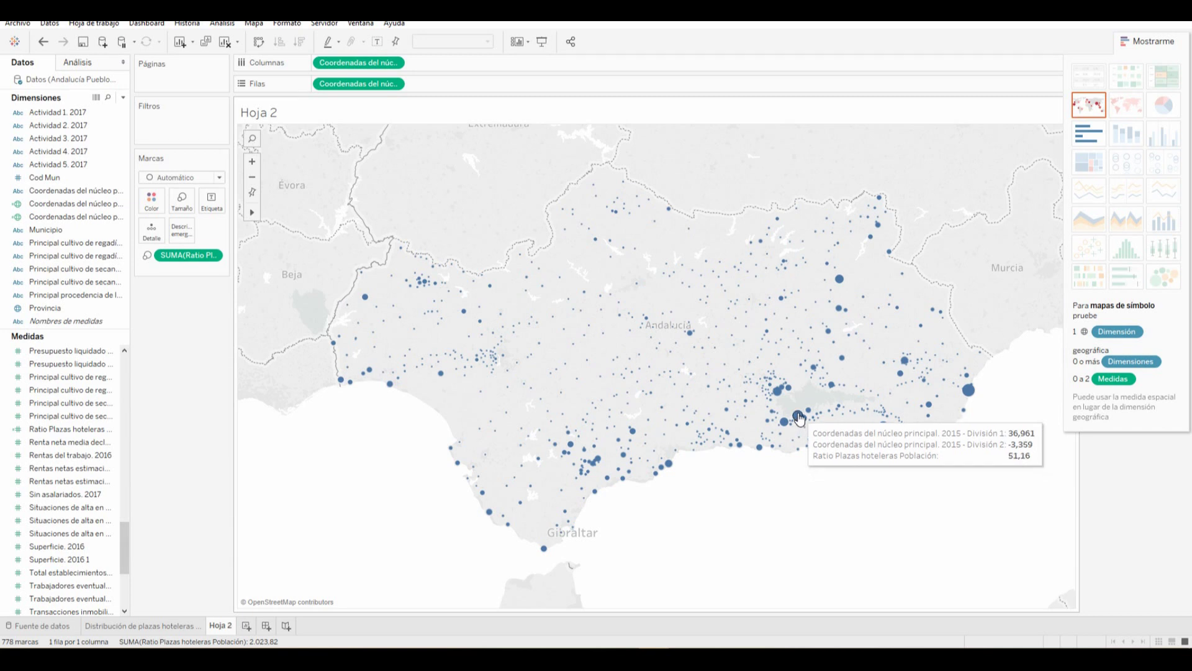
mouse_move(970, 395)
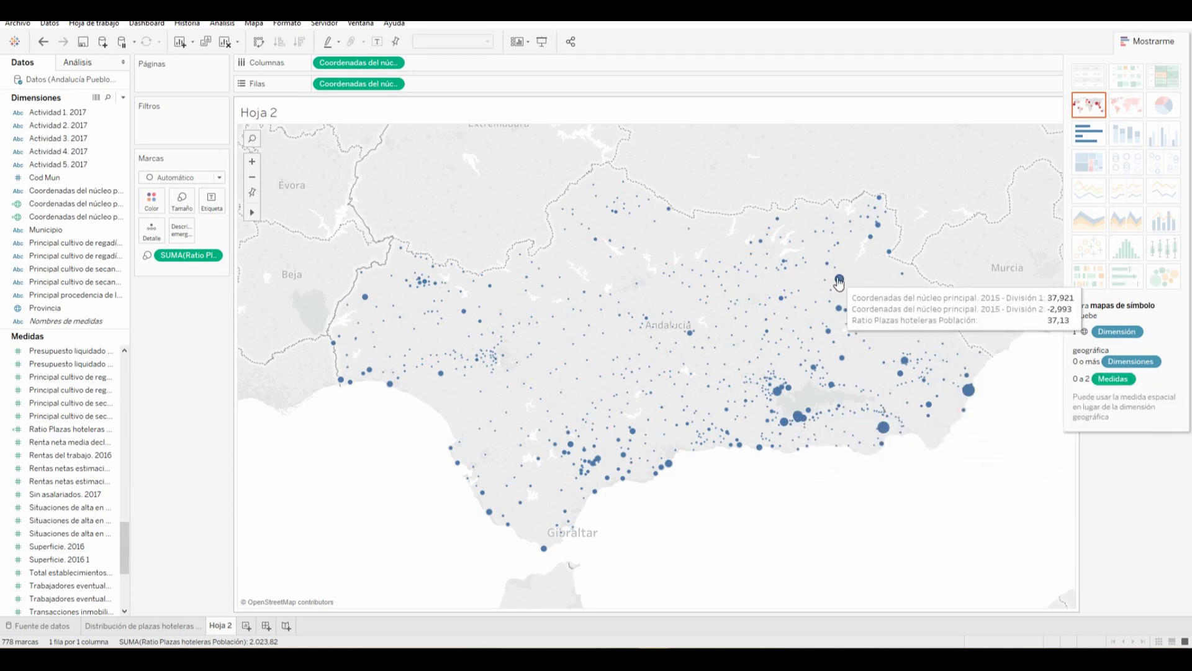
mouse_move(880, 227)
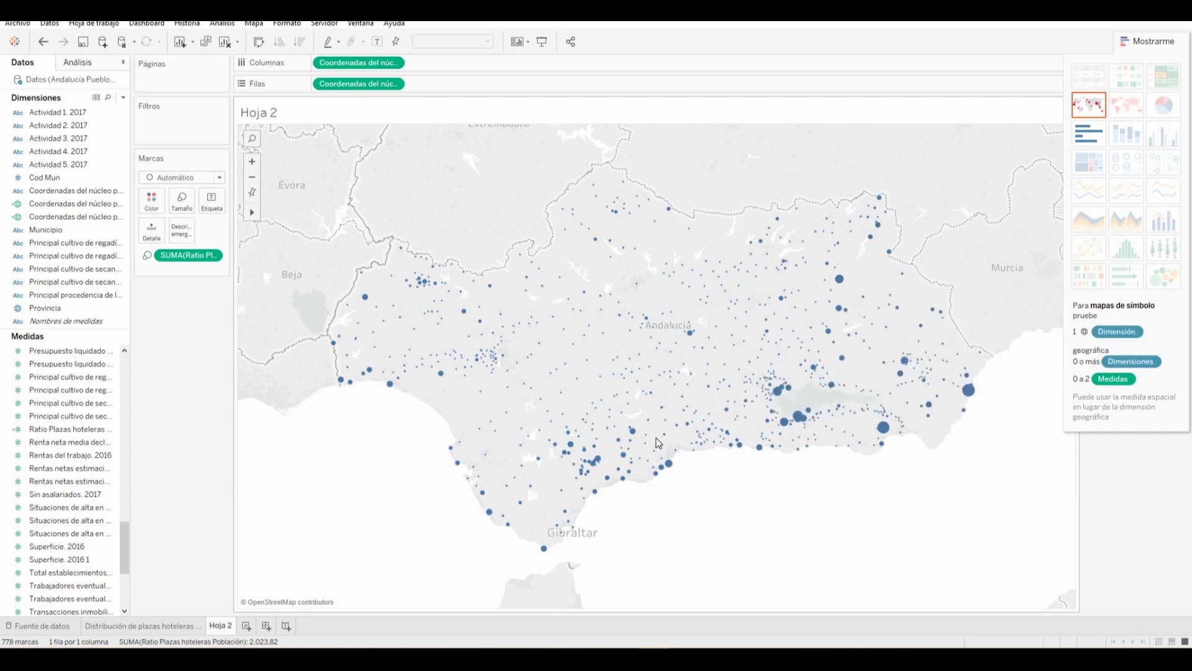
mouse_move(633, 433)
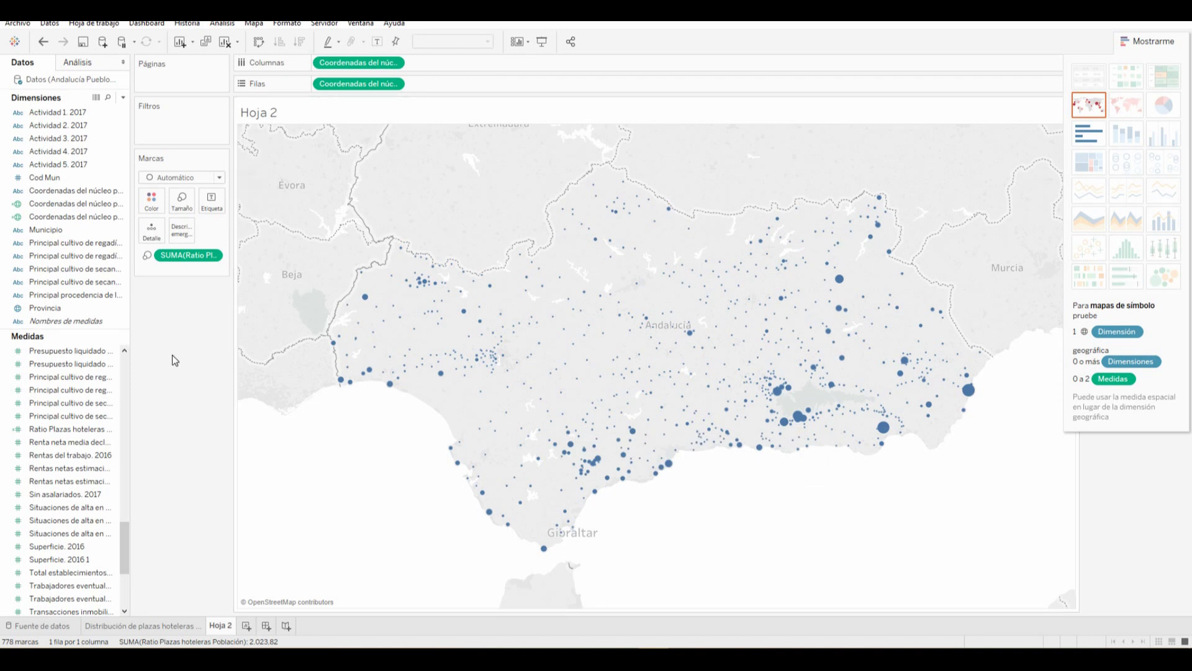
Add Municipio to the Tooltip shelf so tooltips show names like Grazalema
left_click_drag(52, 236, 187, 236)
left_click(51, 235)
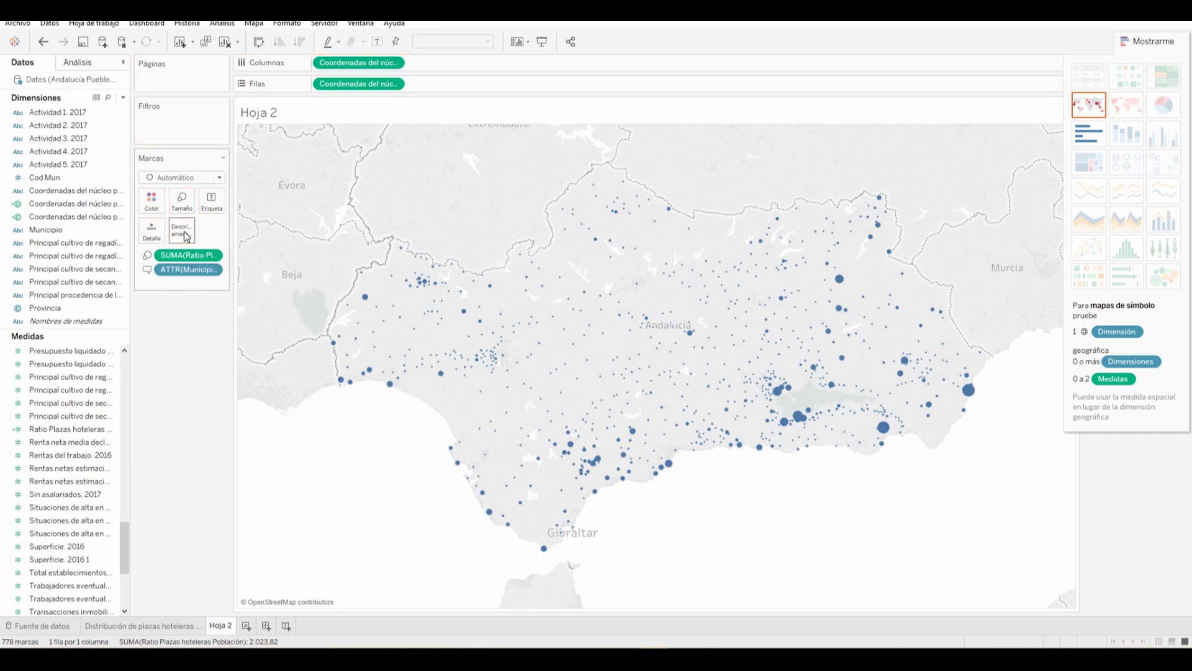
mouse_move(572, 449)
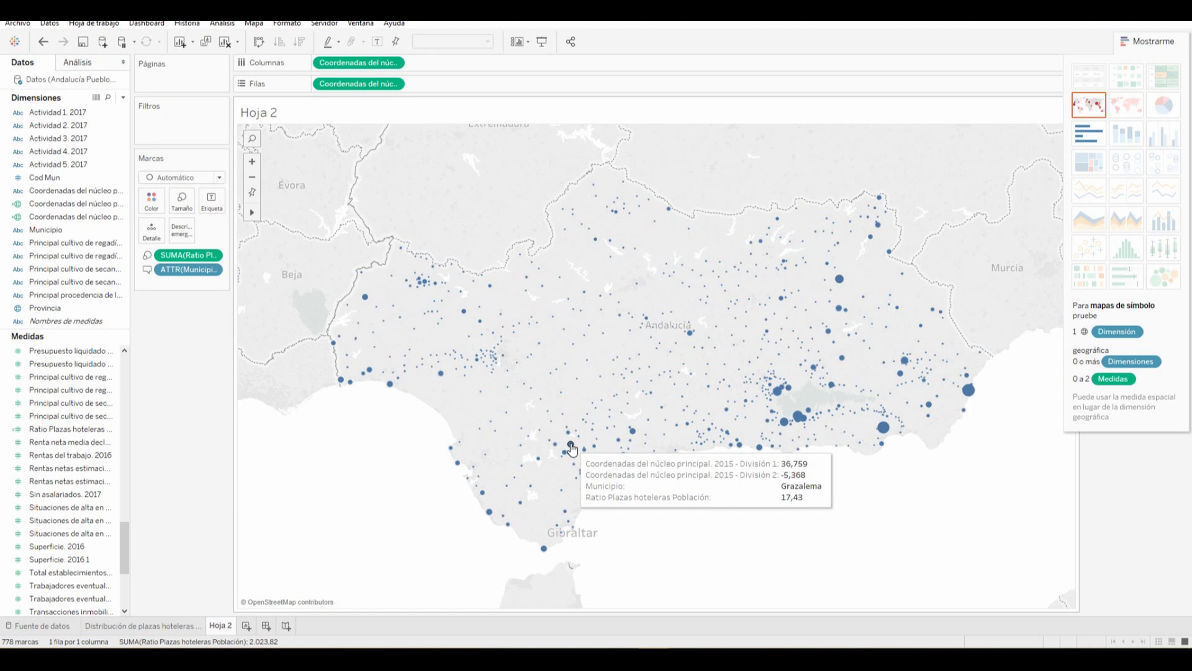
mouse_move(633, 432)
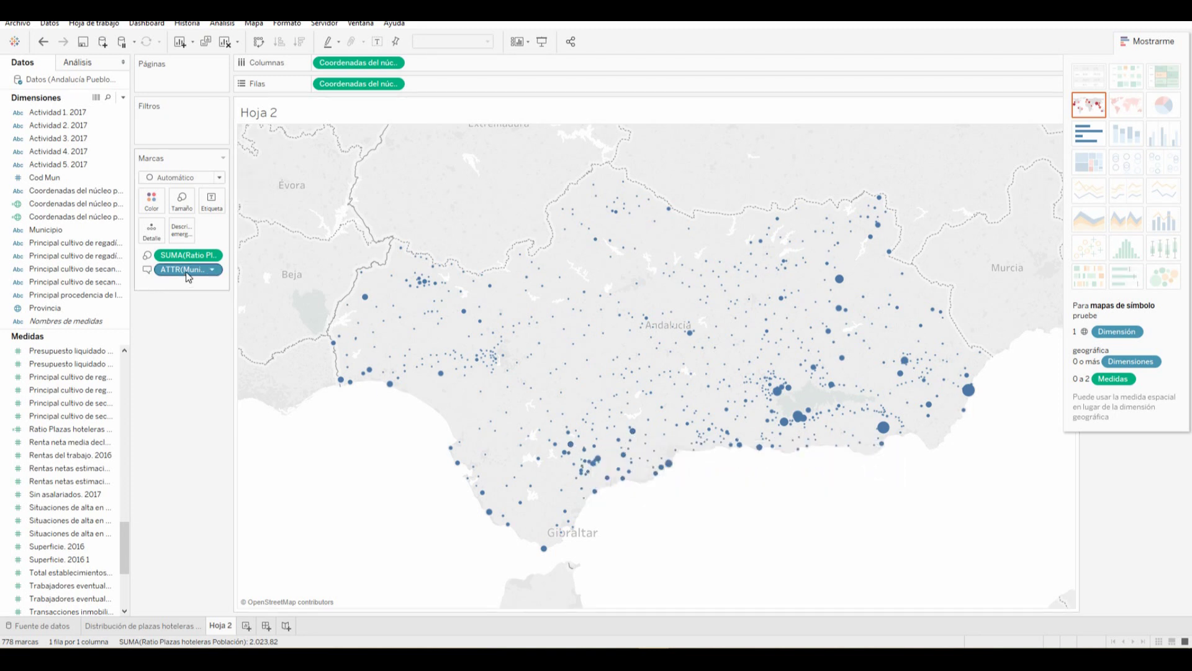
In the tooltip editor, move the Municipio line to the top of the text
left_click(182, 231)
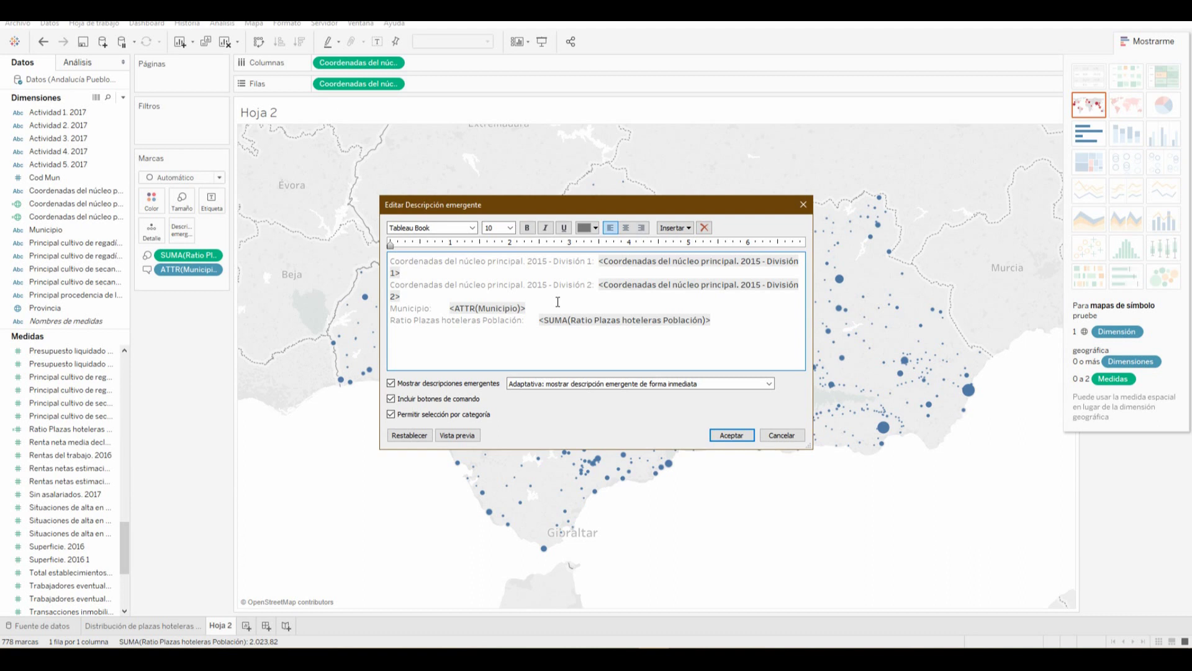
left_click_drag(527, 308, 433, 313)
left_click(537, 358)
left_click(538, 305)
left_click_drag(539, 305, 390, 309)
key("ctrl+c")
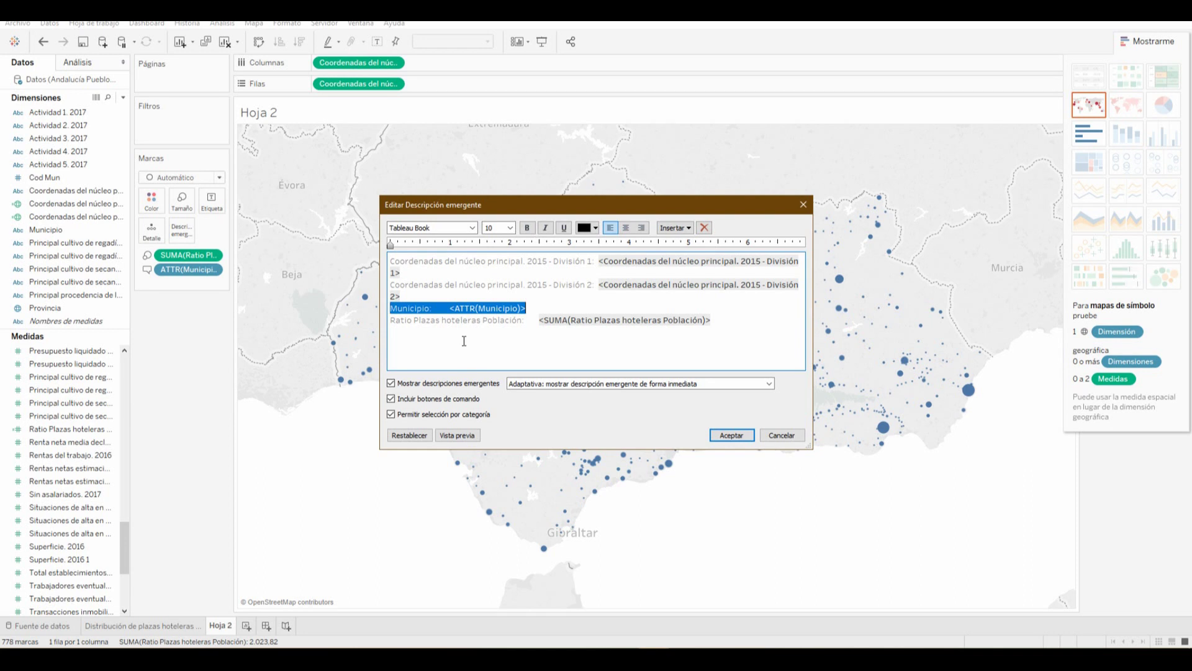
key("Delete")
key("Delete")
key("Up")
key("Up")
key("Return")
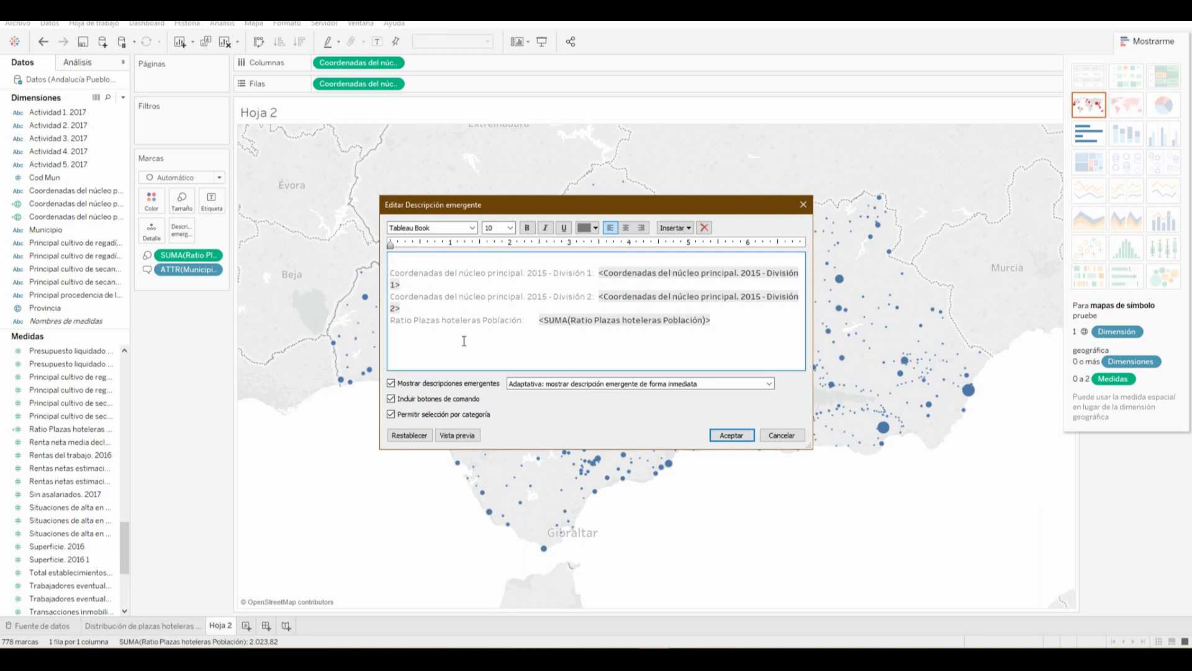
key("ctrl+b")
key("ctrl+v")
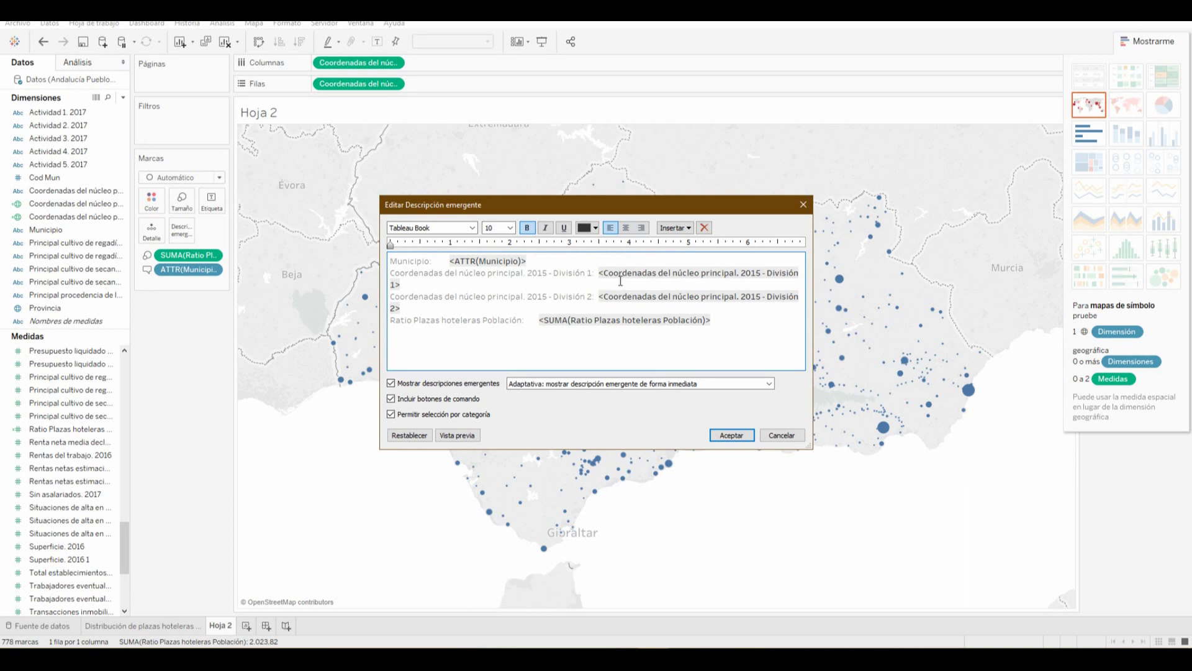
Delete the two coordinate lines and add an empty line above Municipio
left_click_drag(420, 307, 388, 273)
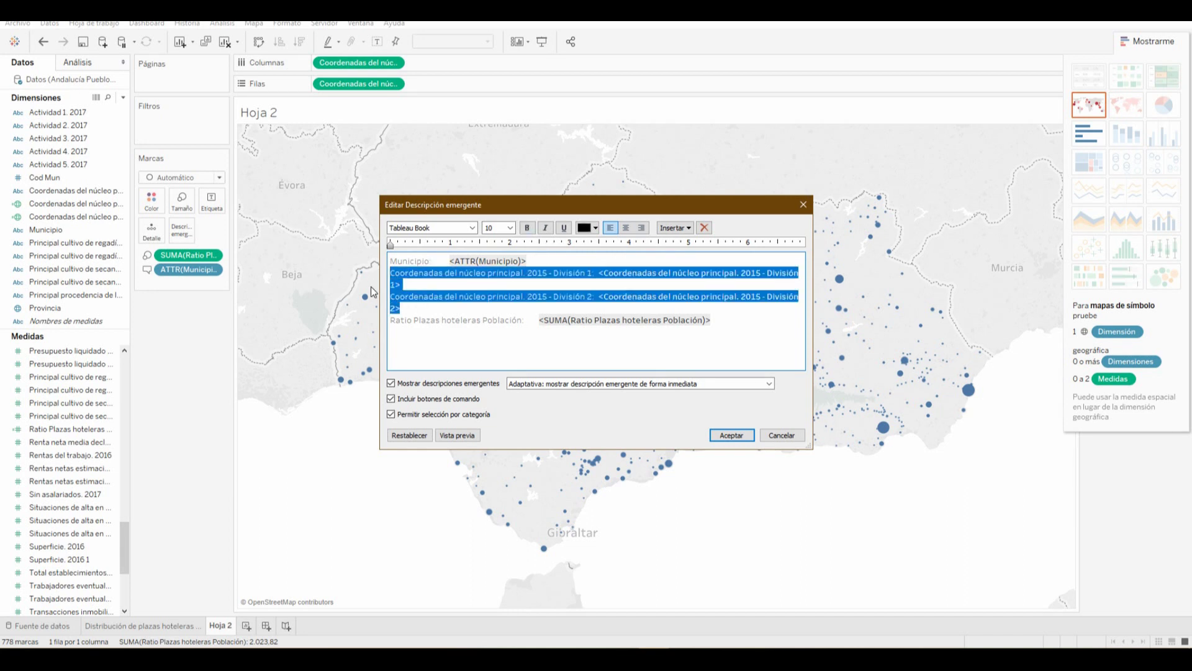
key("Delete")
key("Delete")
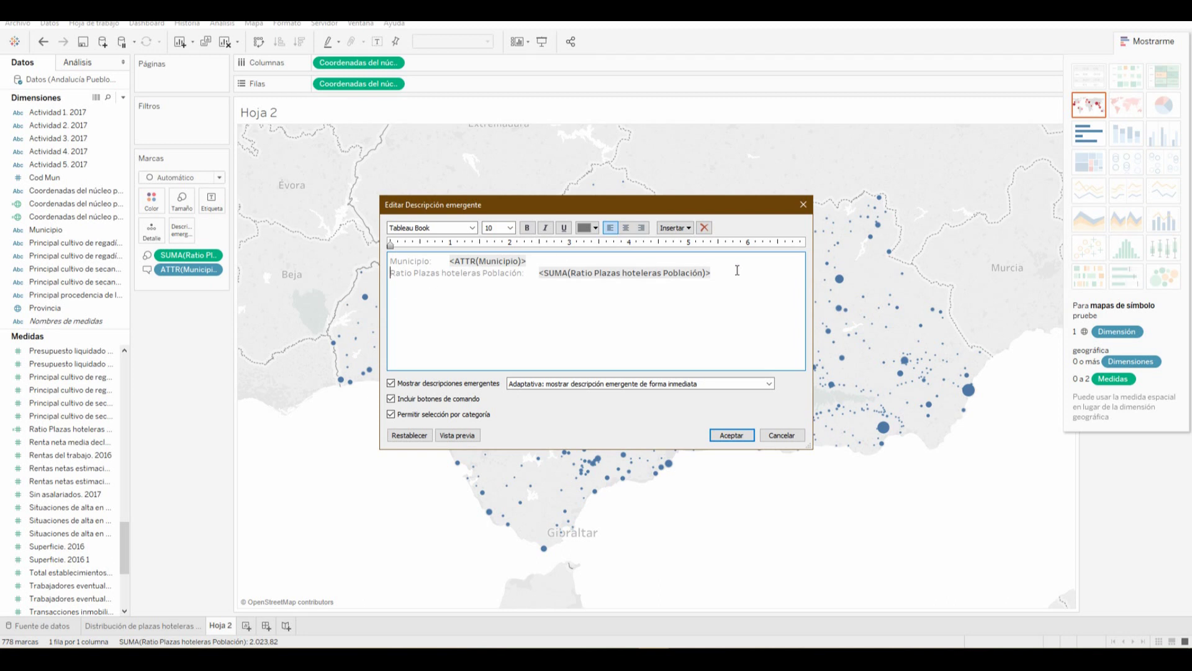
left_click_drag(740, 276, 340, 255)
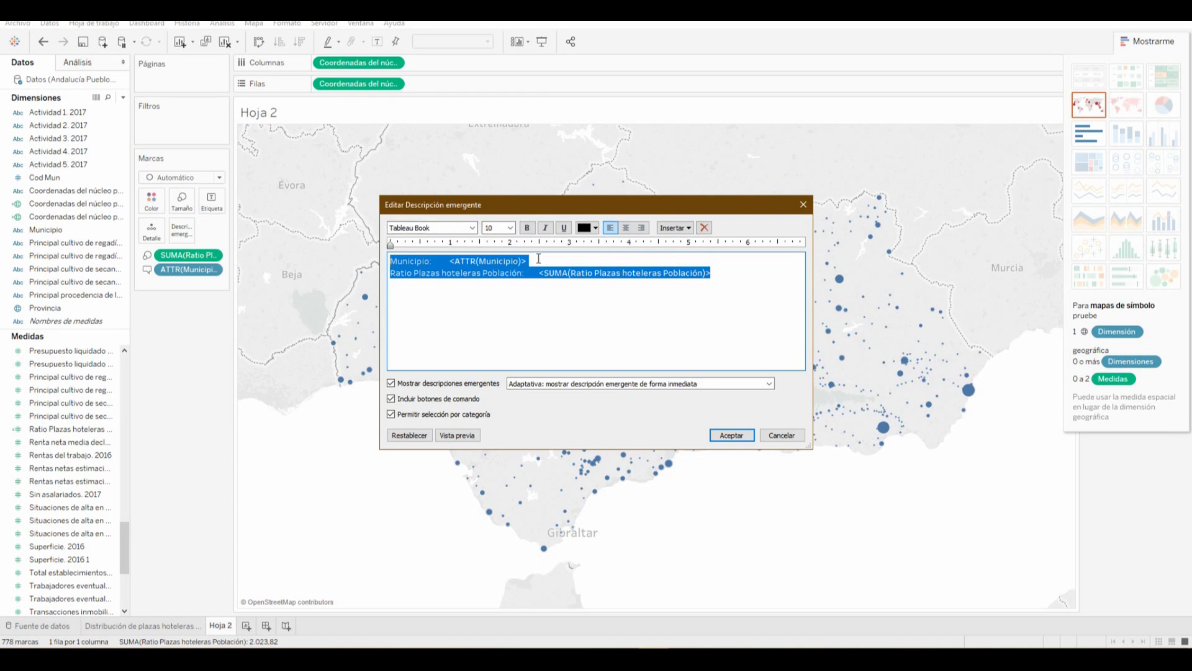
key("ctrl+b")
key("Home")
key("Return")
key("Up")
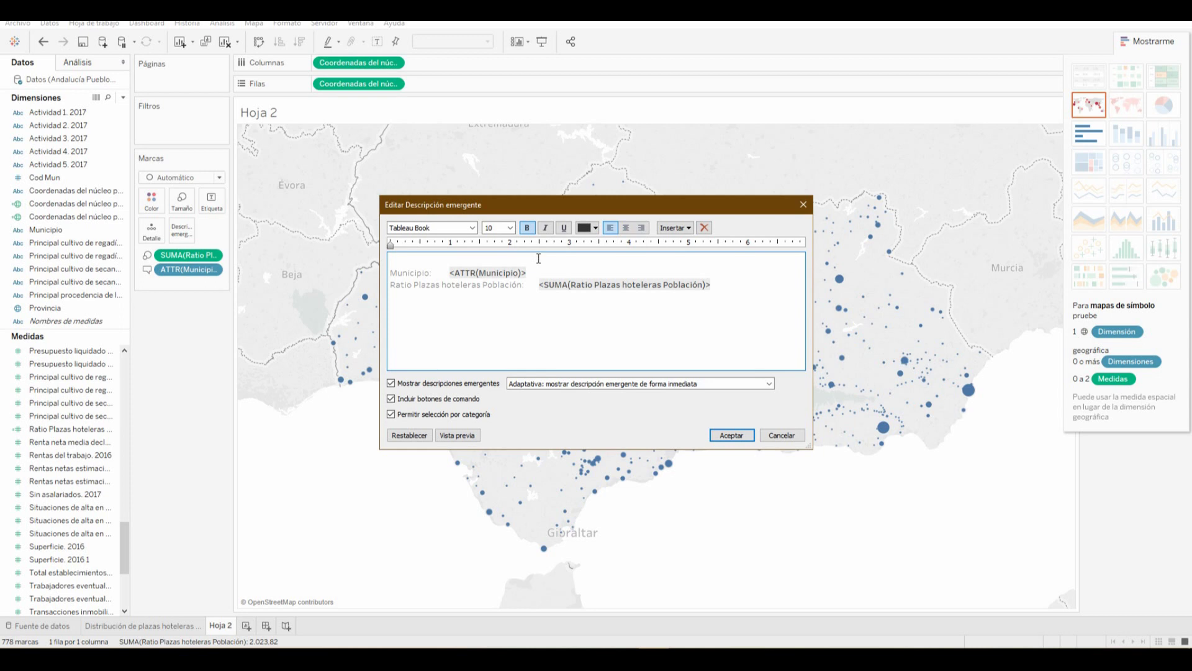
Add the bold size-11 heading 'Municipios de Andalucía y Ratio de plazas hoteleras por habitante' and accept
type("Municipios de Andalucía y Ratio de plazas hote")
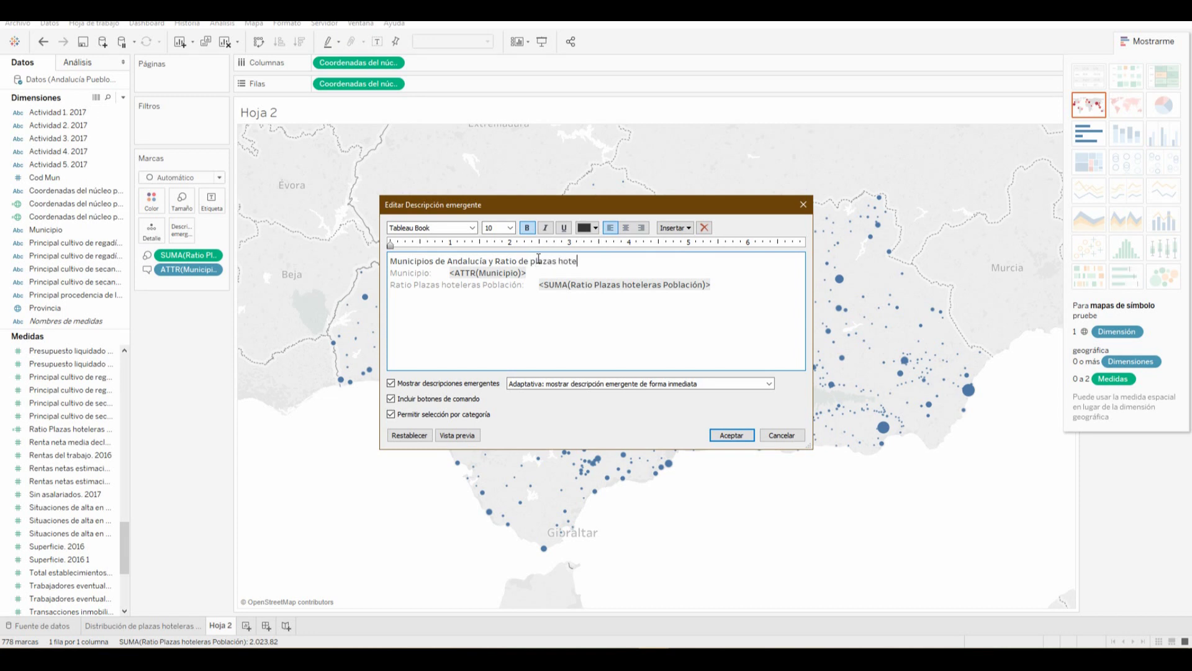
type("leras por habitante")
triple_click(674, 261)
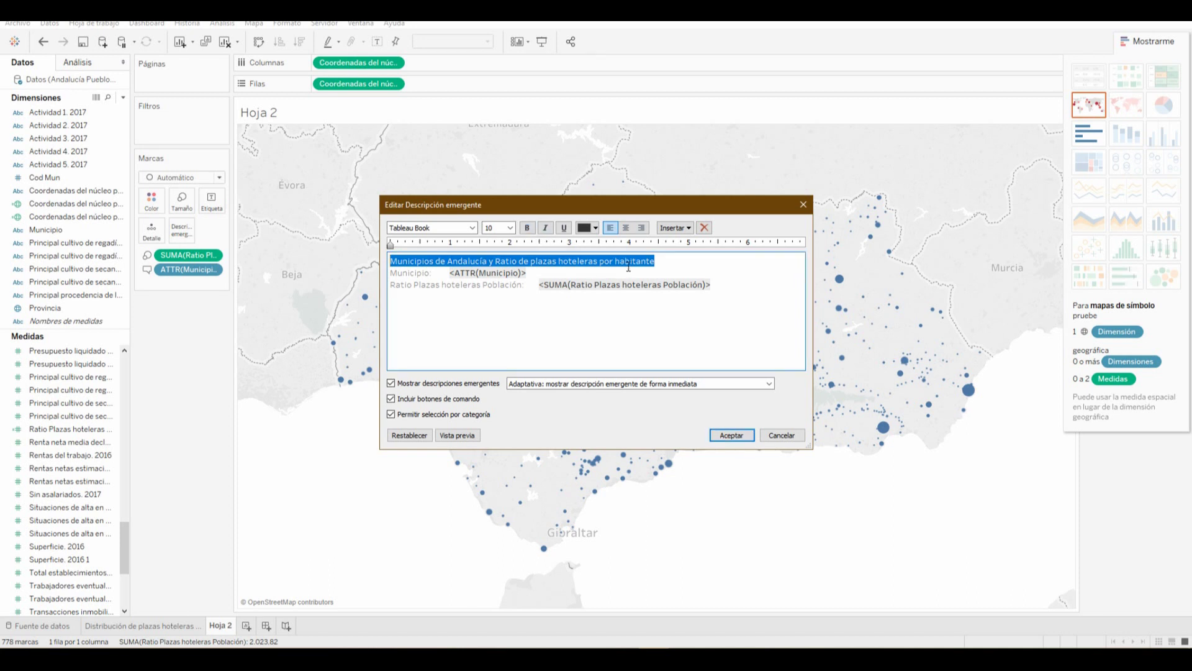
left_click(675, 257)
left_click_drag(675, 258, 365, 259)
left_click(510, 228)
left_click(497, 267)
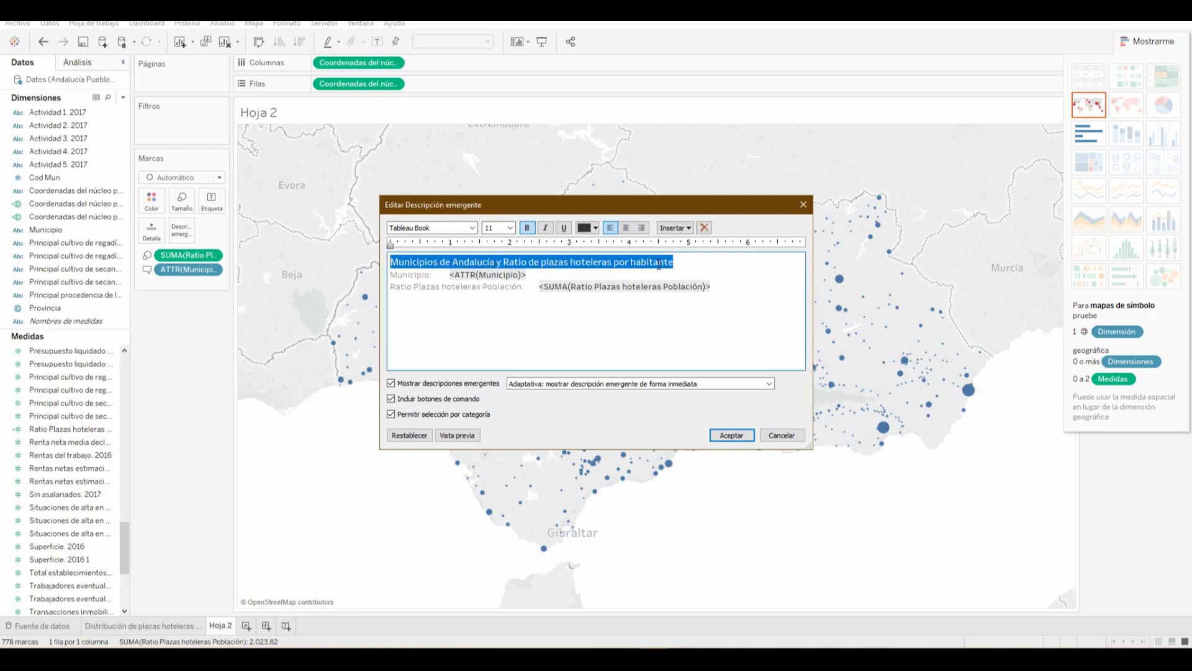
left_click(702, 282)
left_click(733, 434)
mouse_move(723, 427)
mouse_move(691, 337)
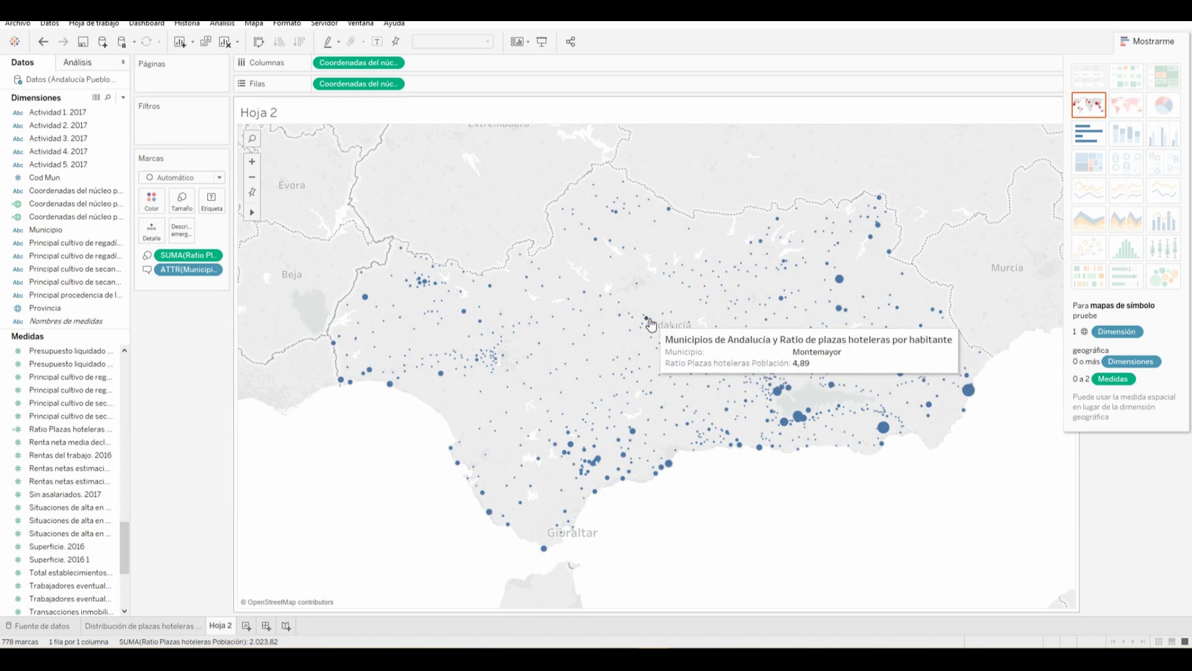
mouse_move(672, 318)
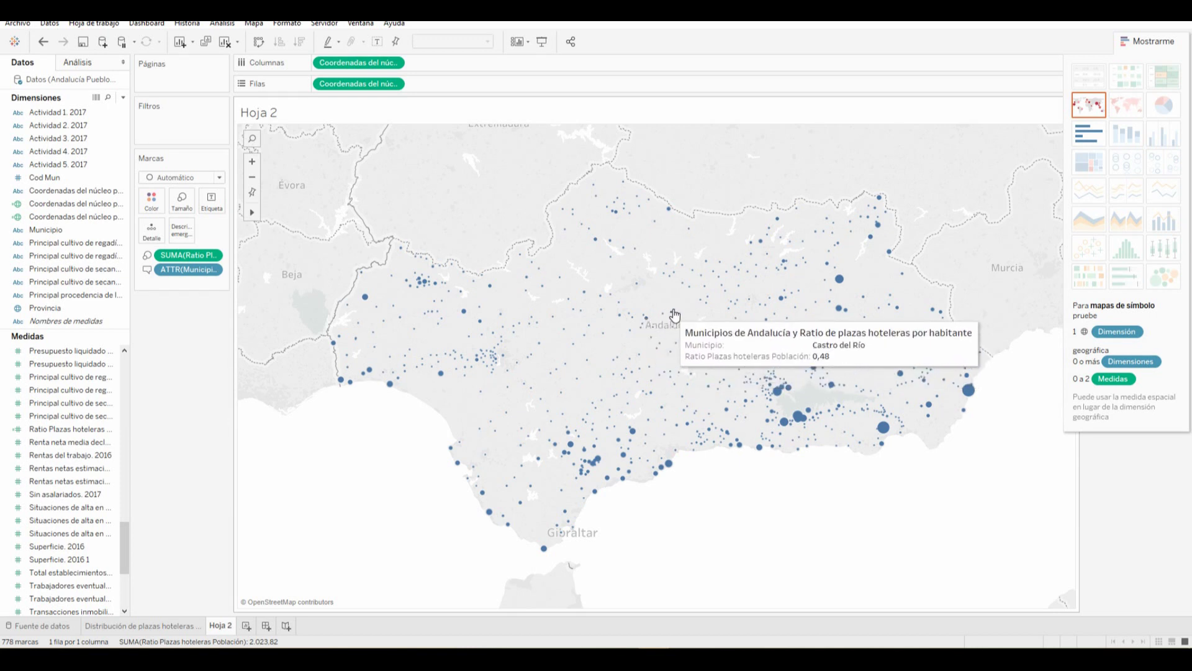
mouse_move(705, 292)
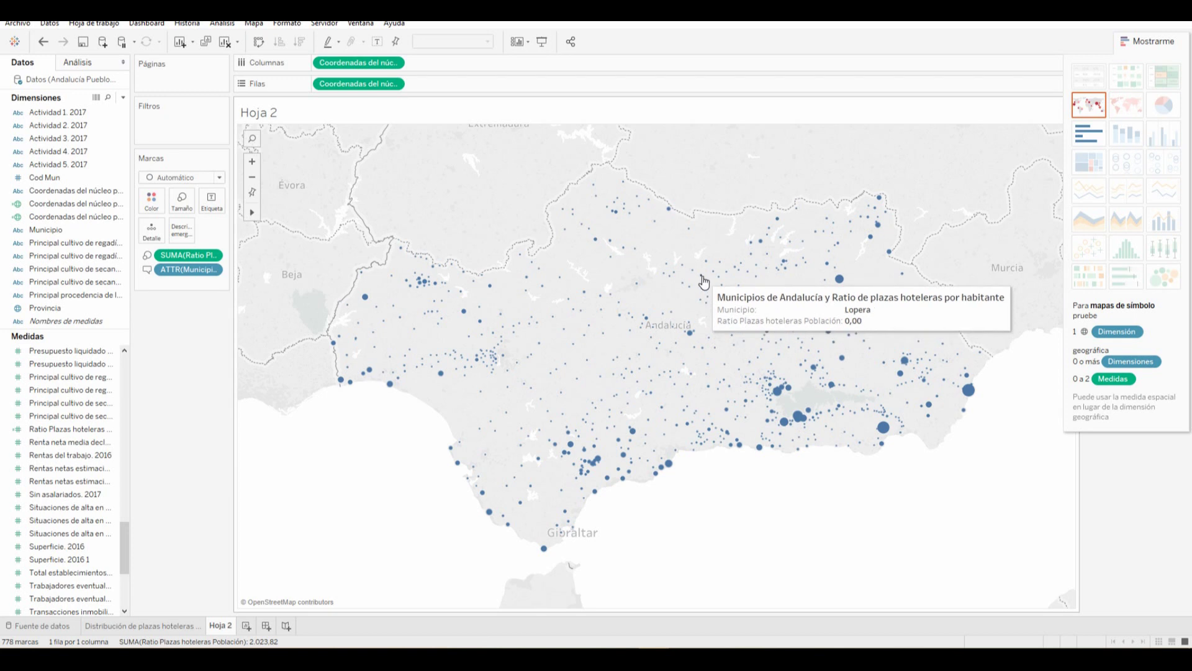
mouse_move(723, 266)
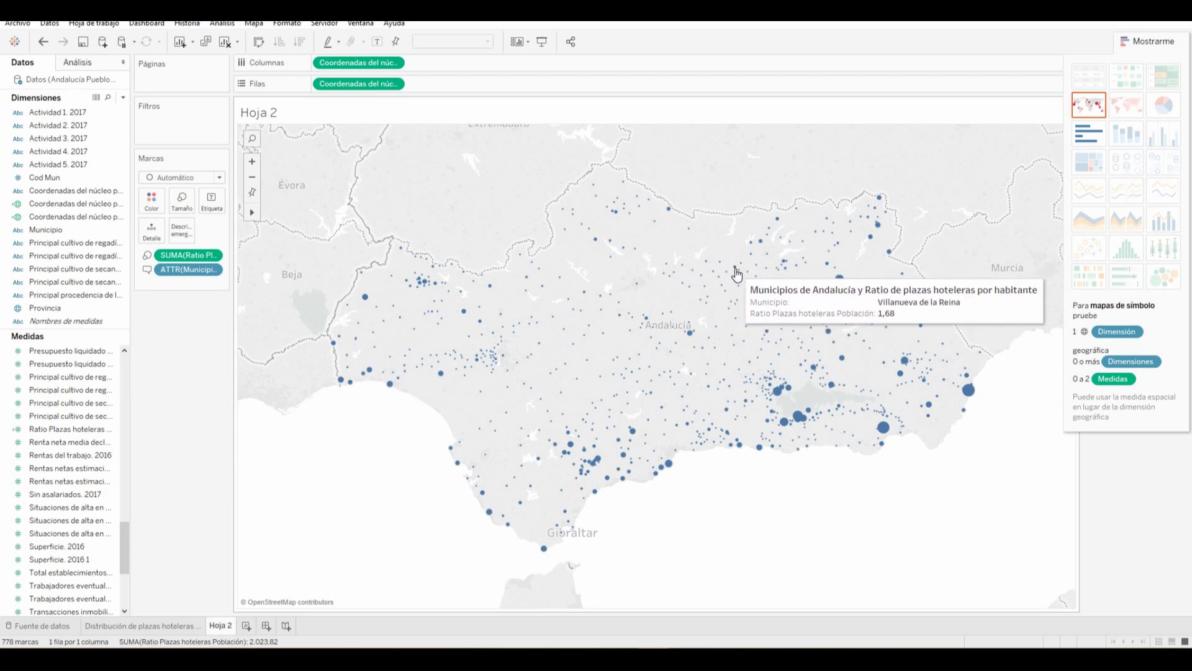
mouse_move(761, 246)
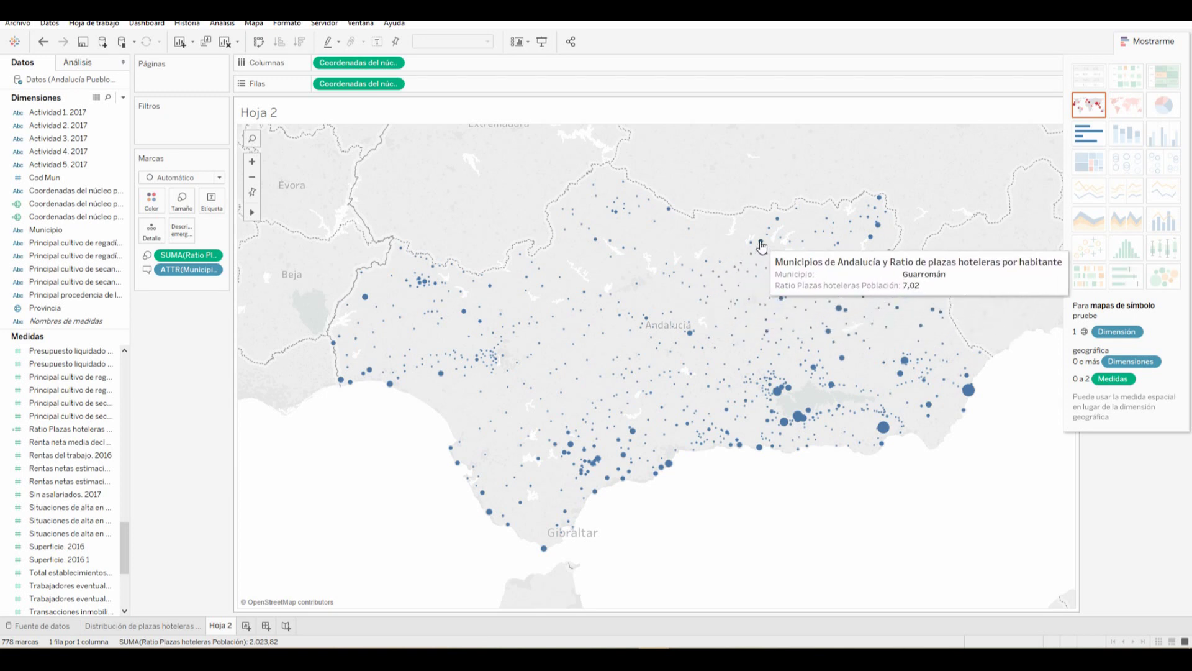
mouse_move(383, 376)
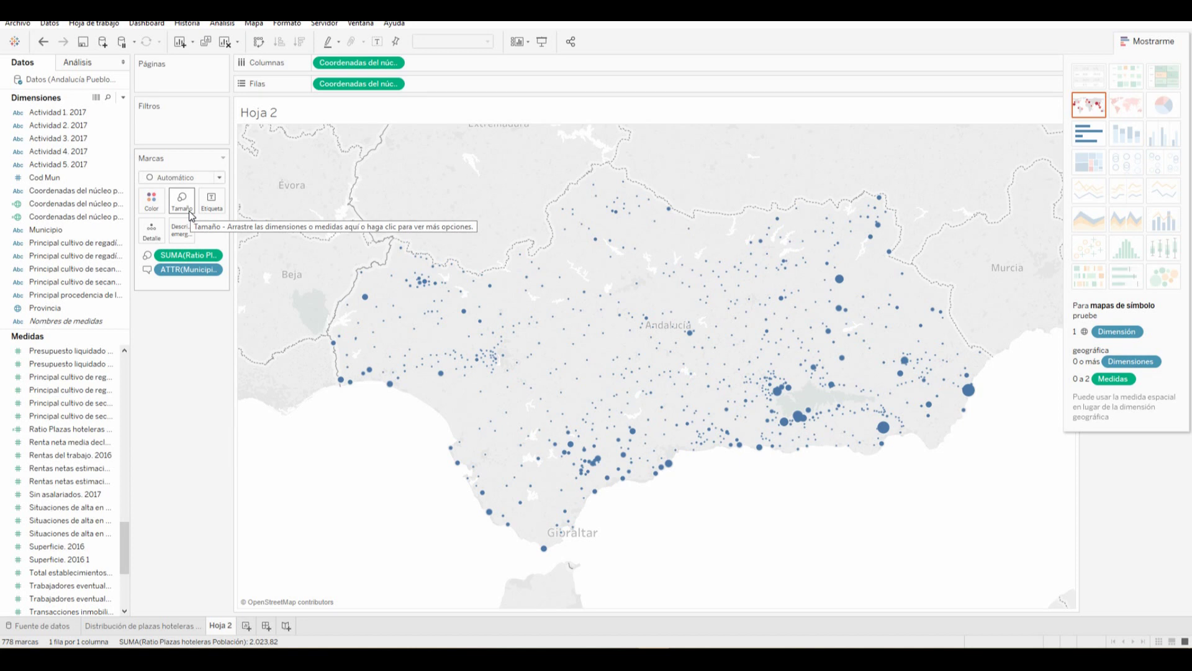
Enlarge the map's circles with the Size slider
mouse_move(845, 312)
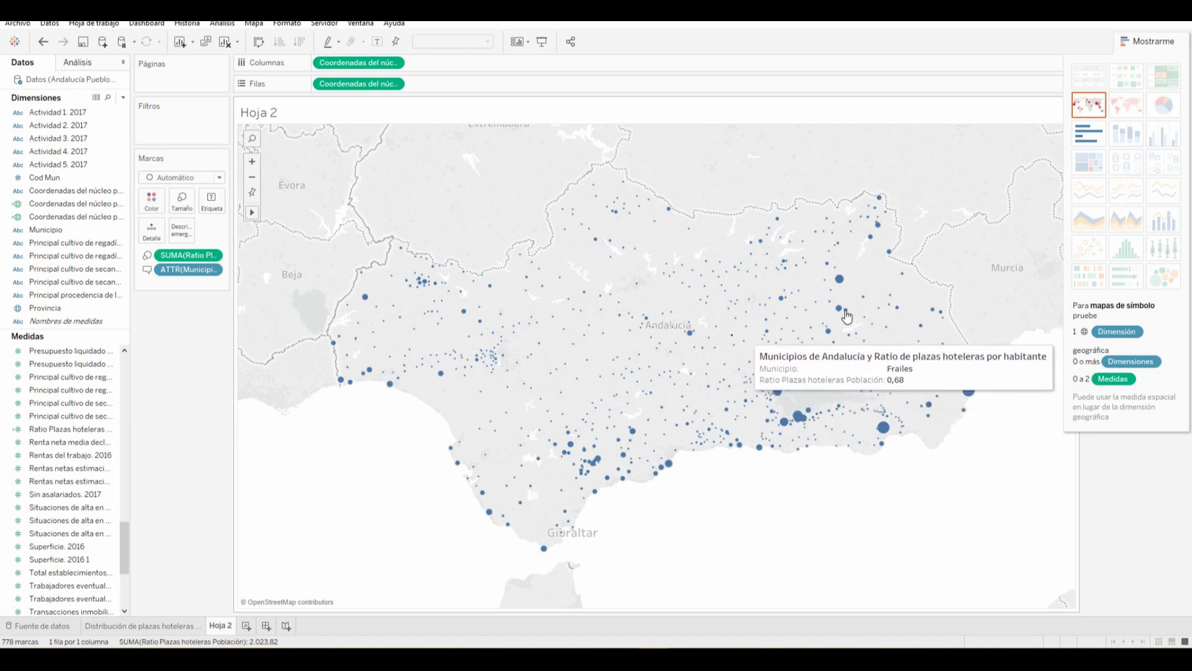
left_click(182, 200)
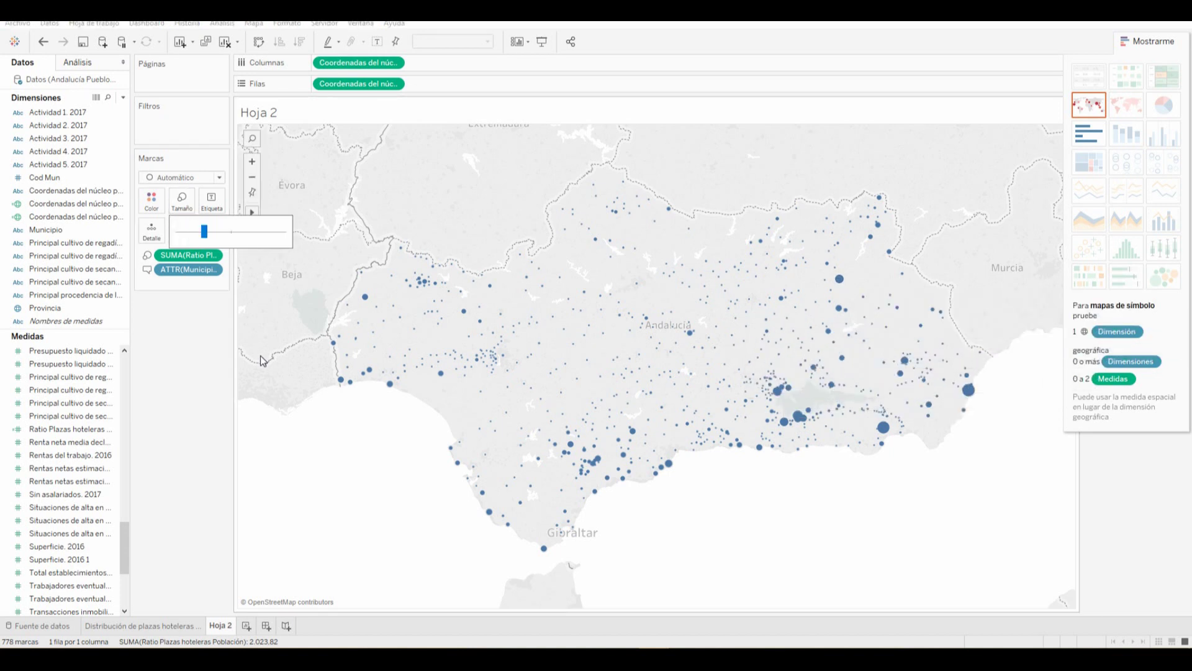
left_click_drag(204, 232, 220, 242)
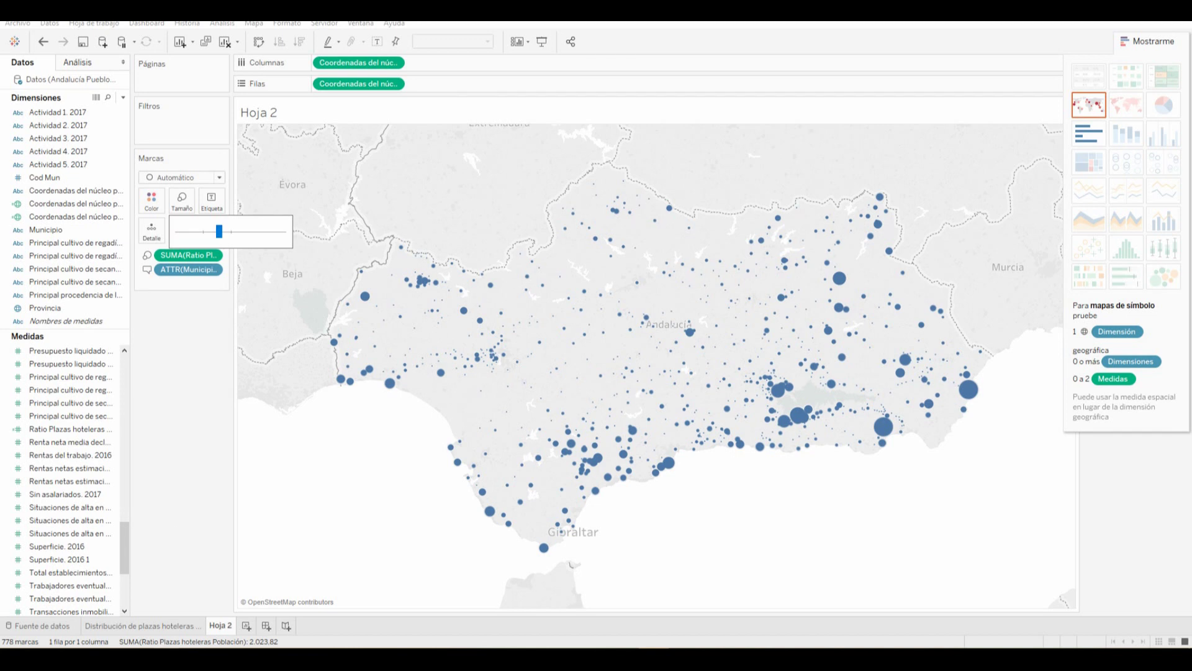
Set the circles to 60% opacity with black borders and a dark halo
left_click(158, 207)
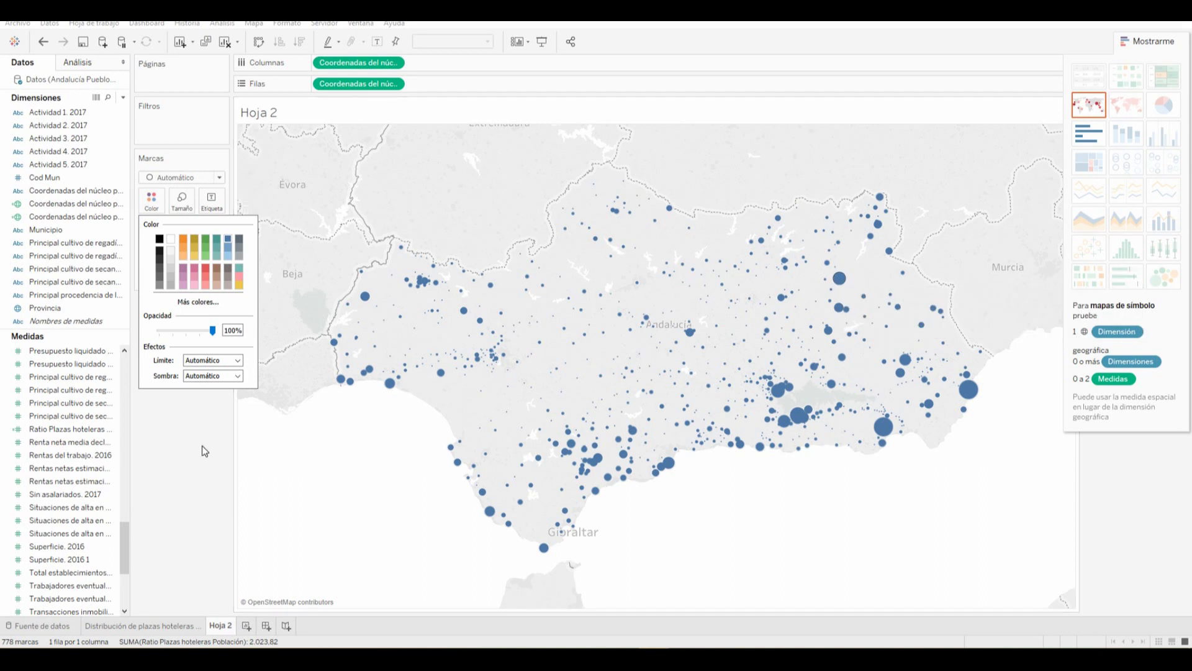
left_click_drag(213, 331, 191, 334)
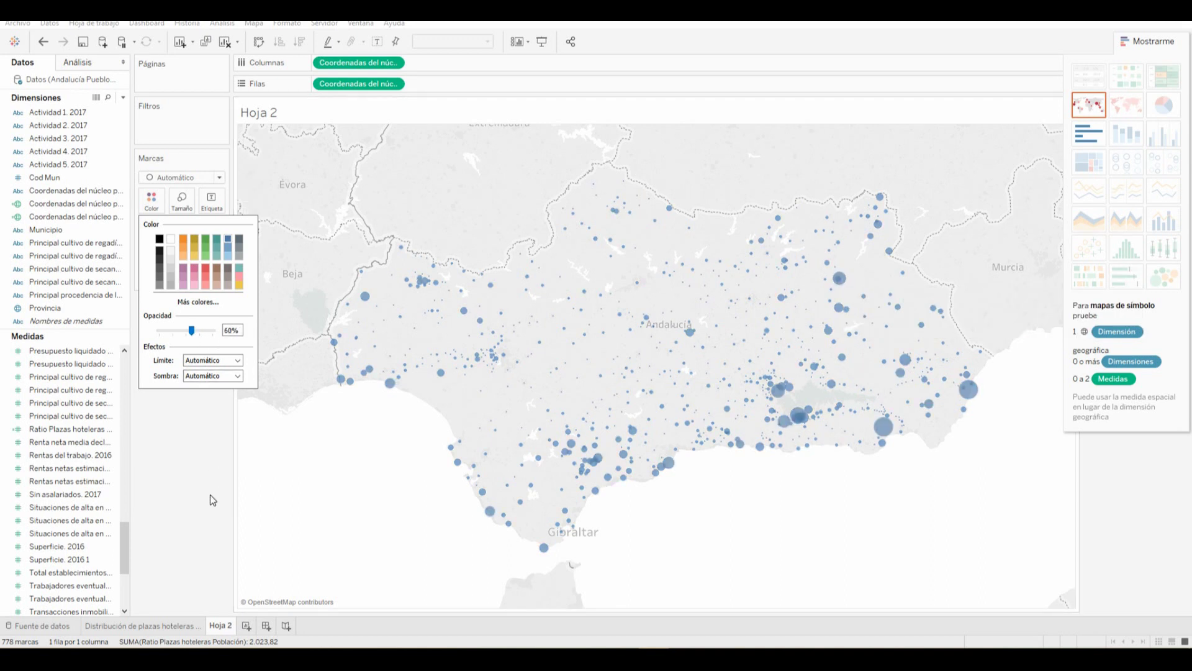
left_click(221, 360)
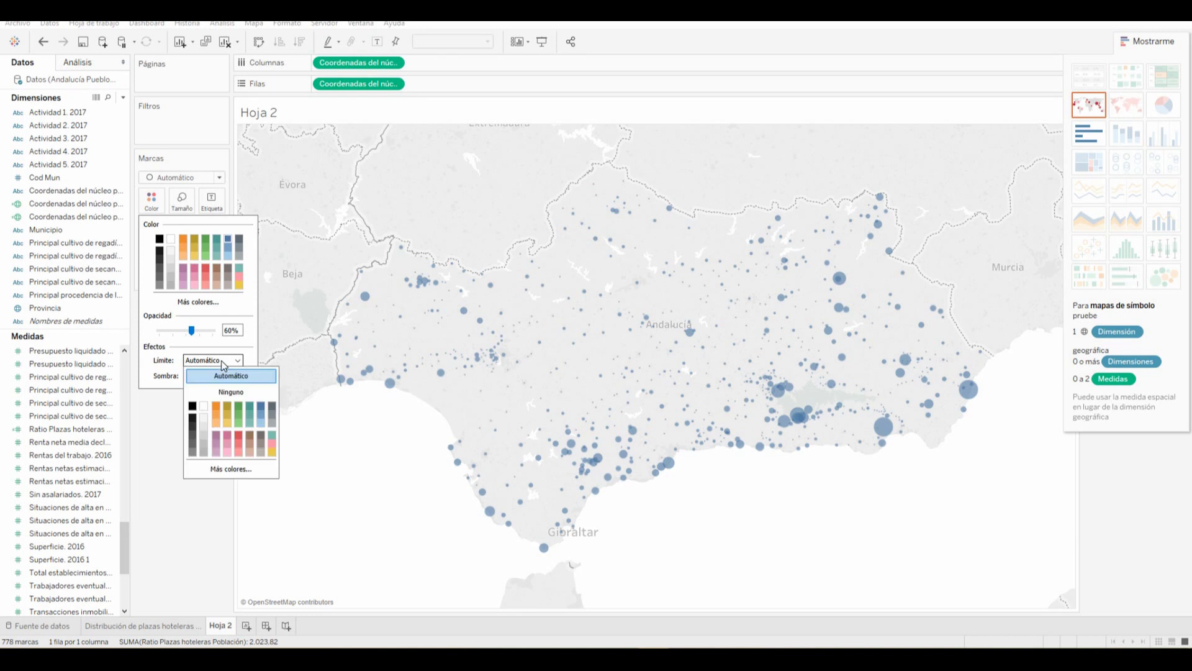
left_click(194, 406)
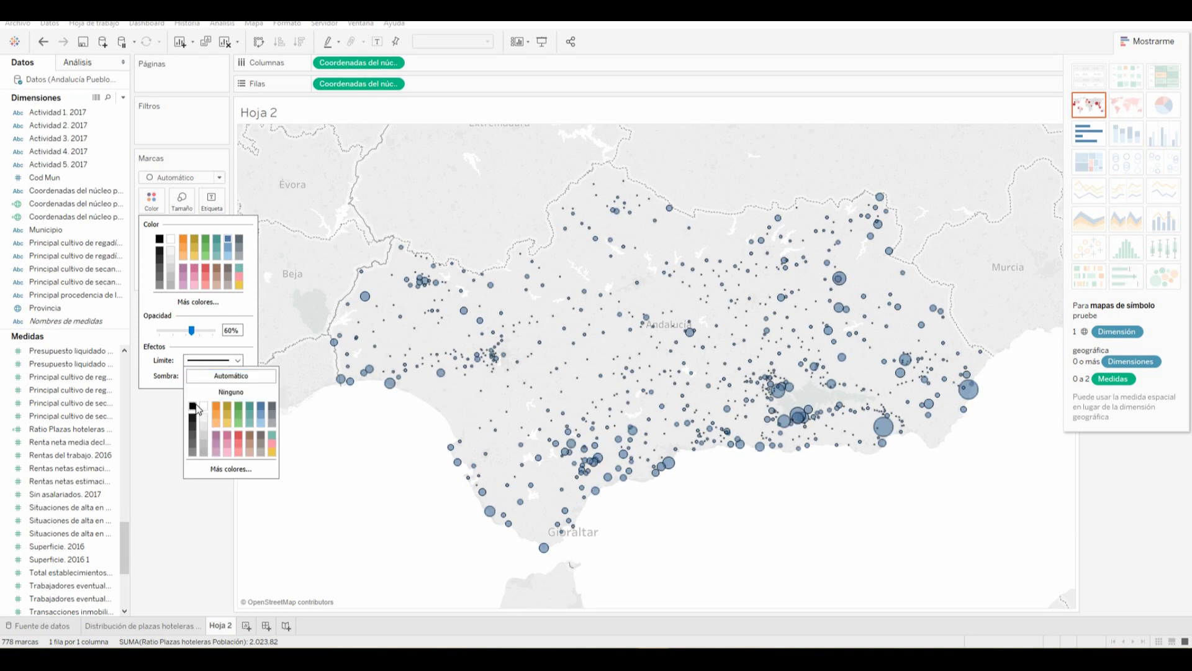
left_click(159, 380)
left_click(213, 375)
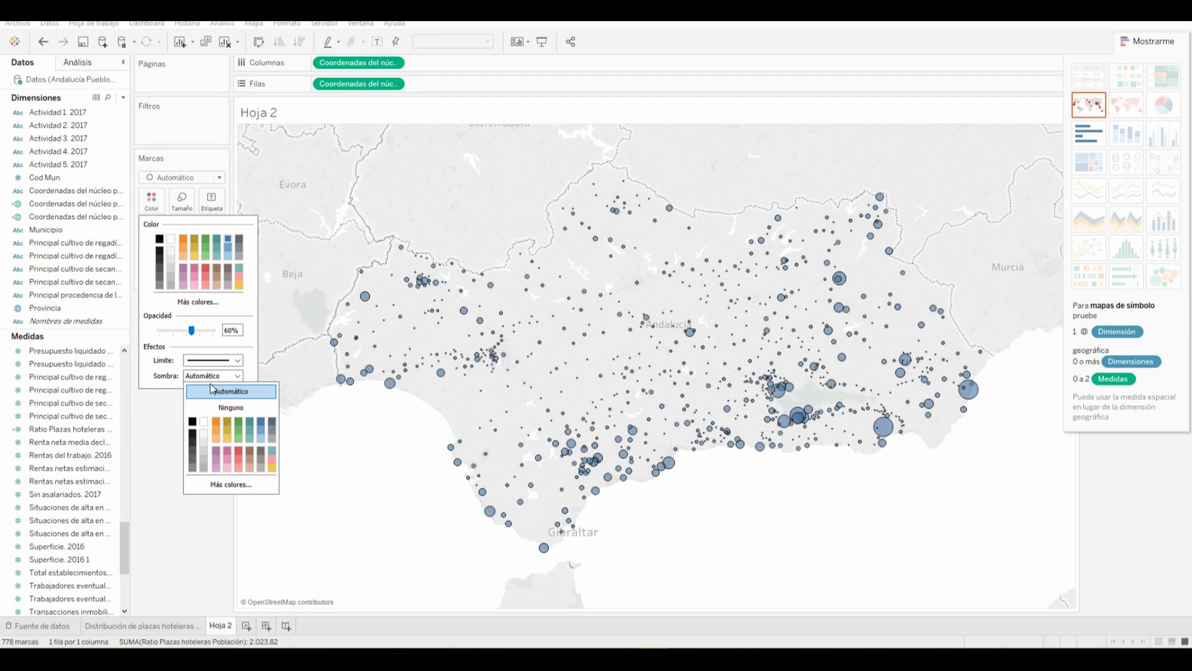
left_click(192, 435)
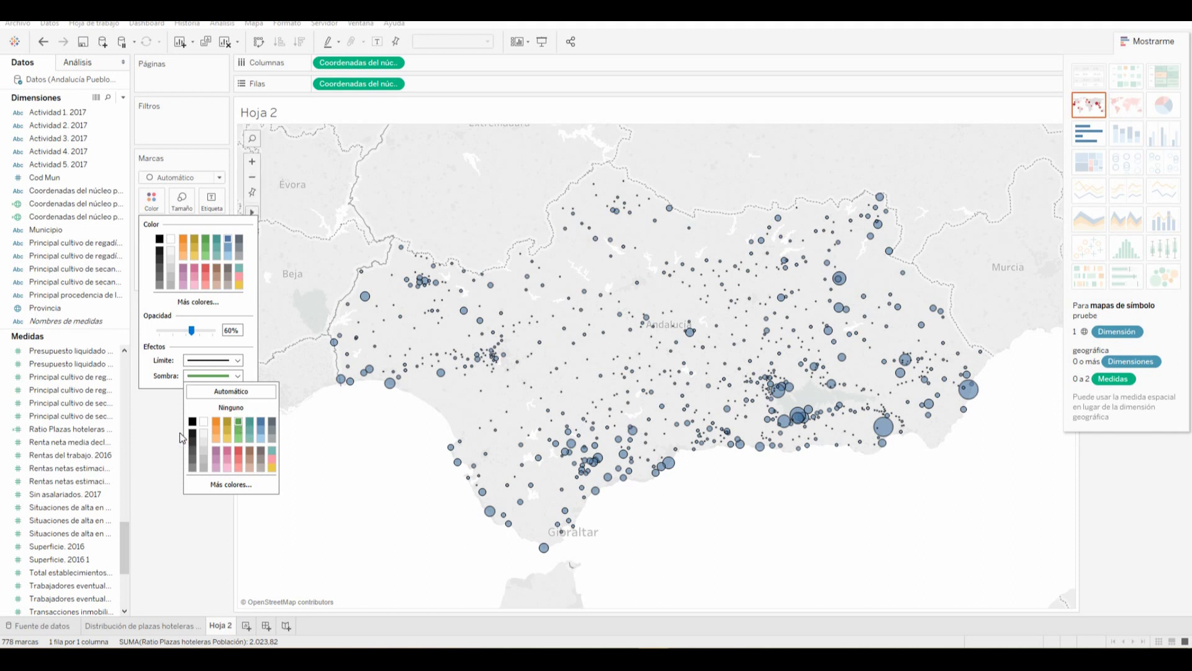
left_click(144, 426)
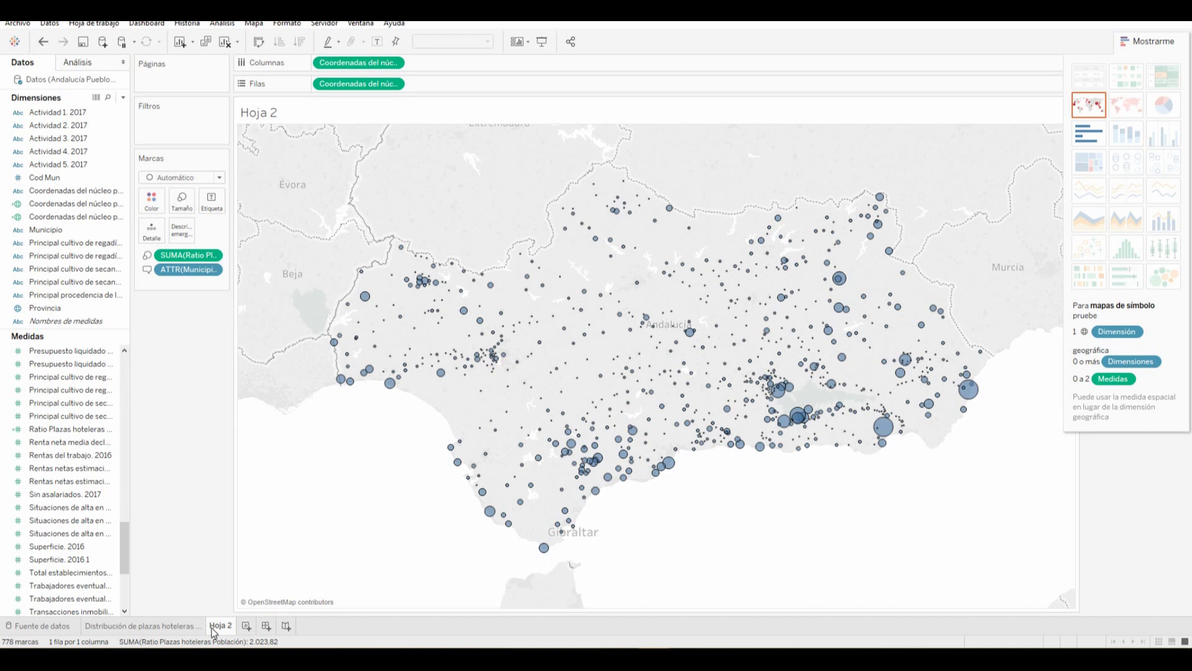
Rename the Hoja 2 tab to 'Ratio de plazas hoteleras por municipio'
mouse_move(219, 627)
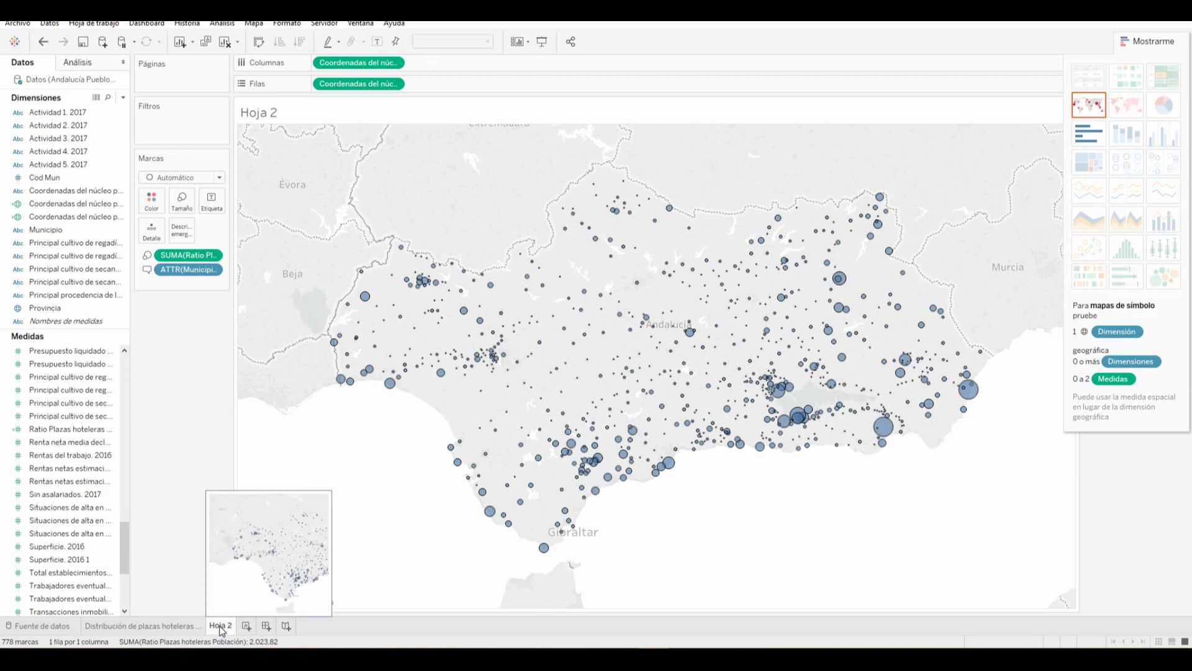
double_click(219, 627)
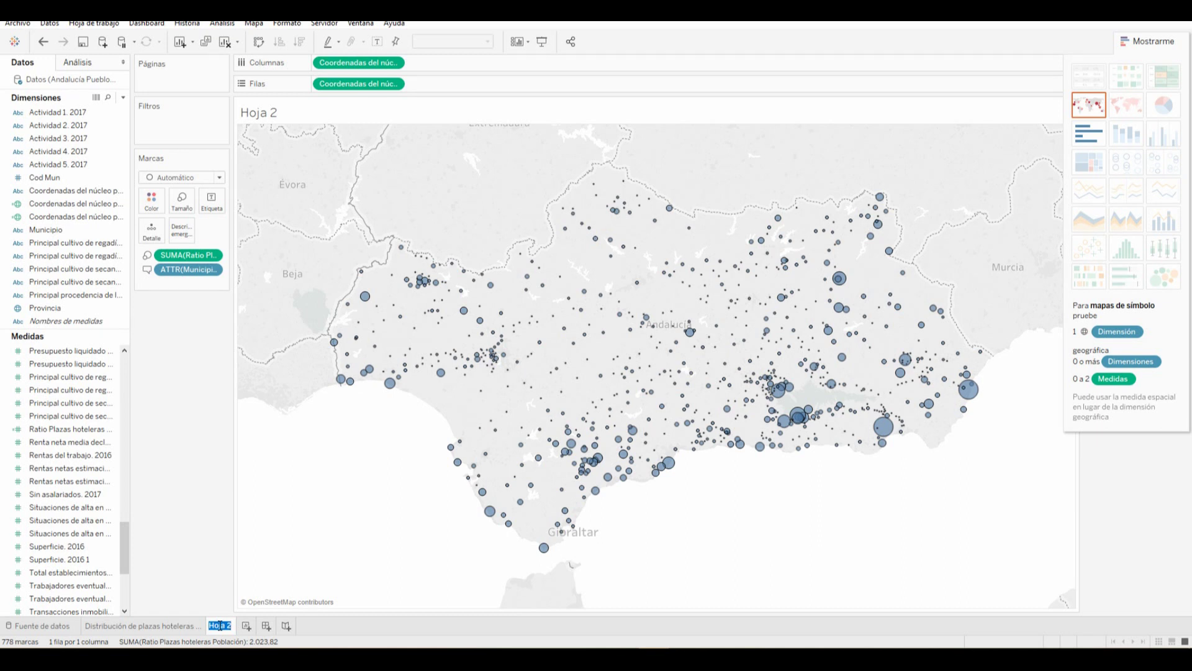
type("Ratio de")
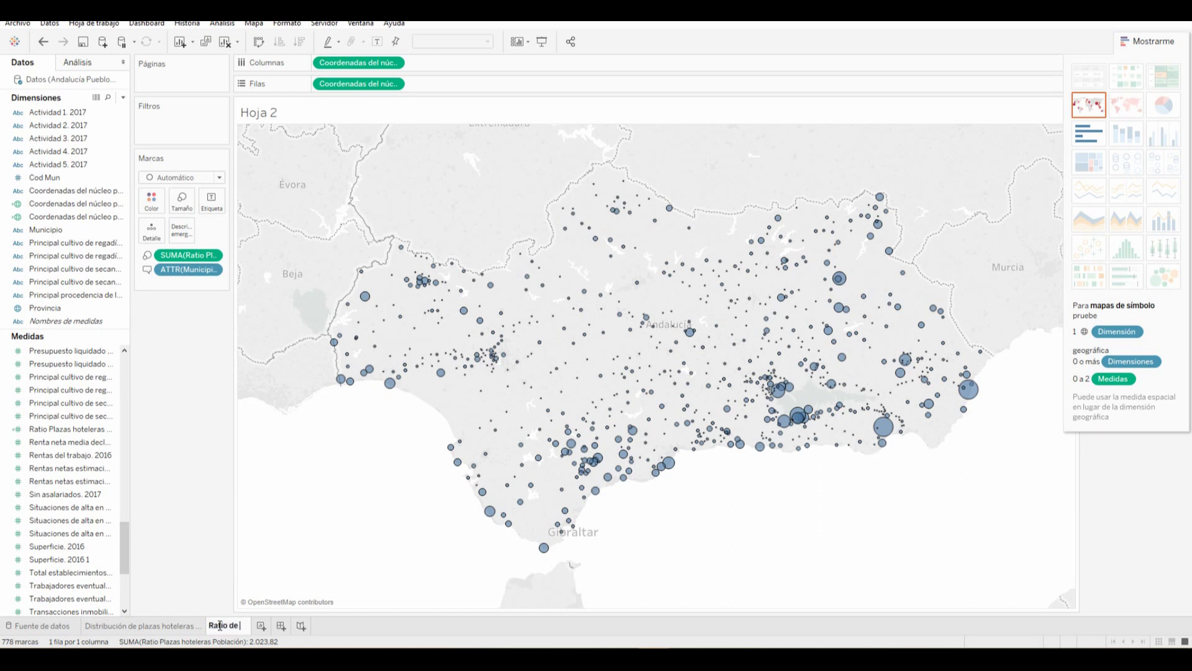
type(" plazas hotelera")
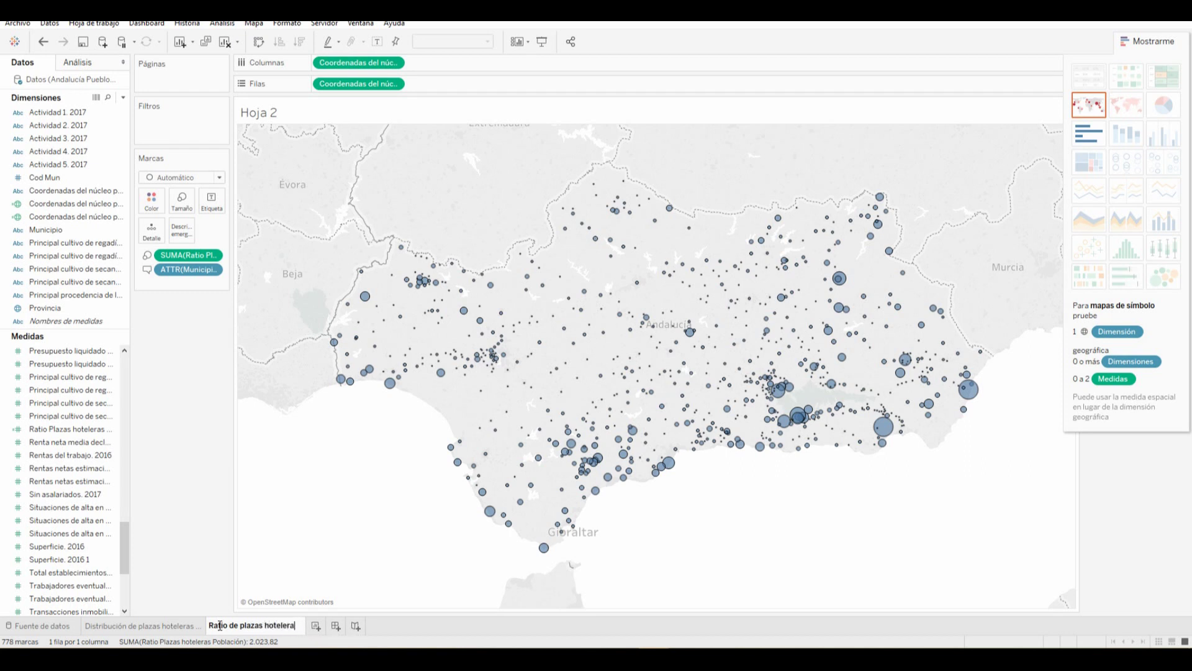
type("s por municipio")
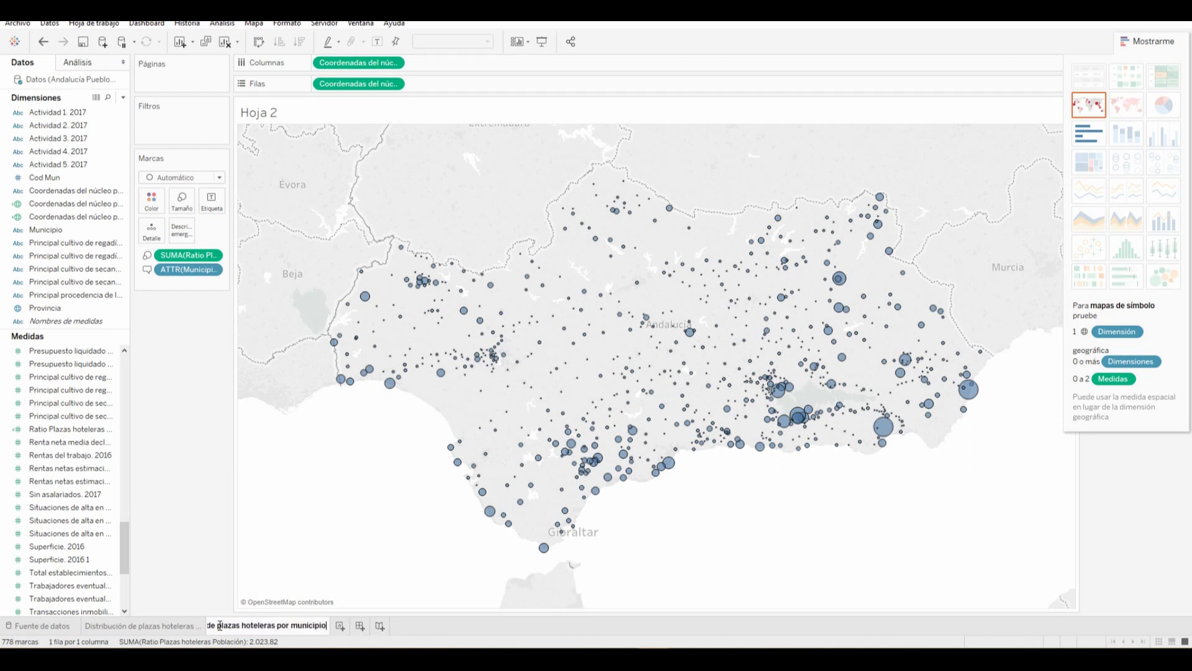
key("Return")
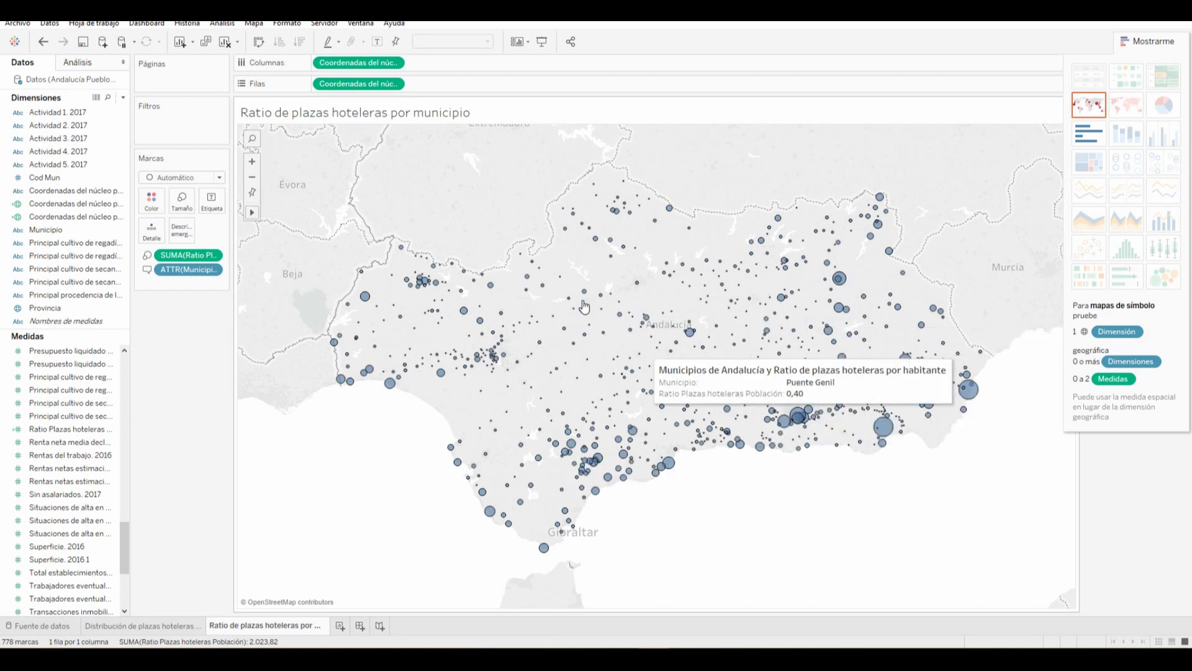
mouse_move(290, 627)
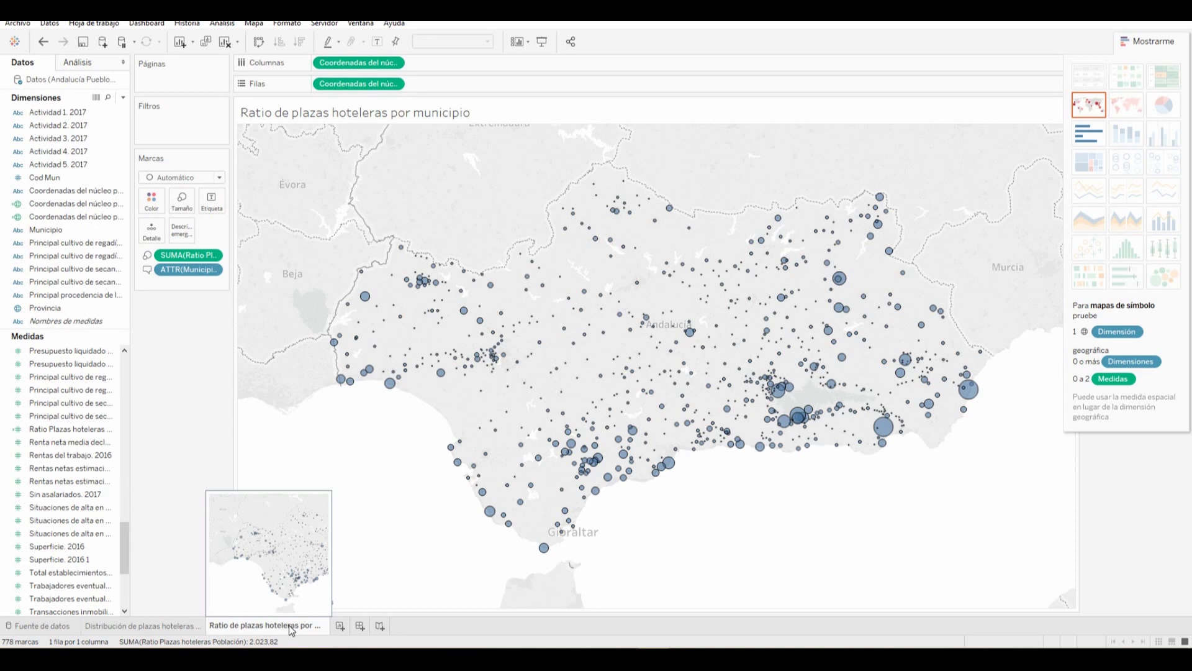
Duplicate the ratio map sheet and show the Analytics pane
right_click(290, 627)
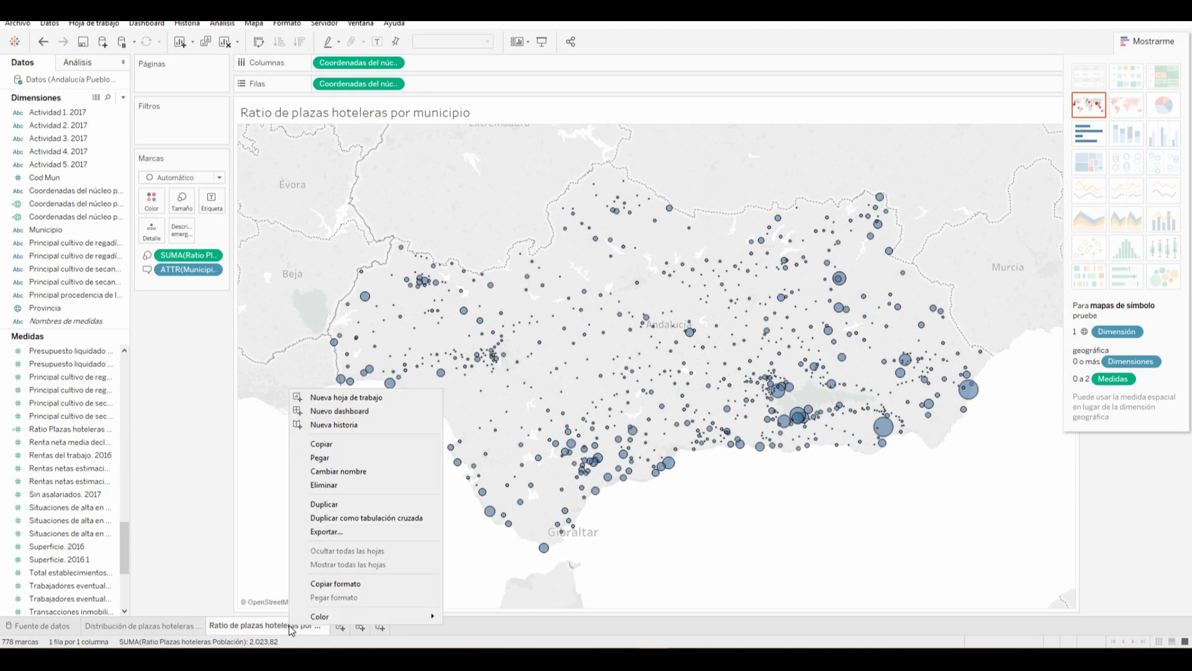
left_click(348, 505)
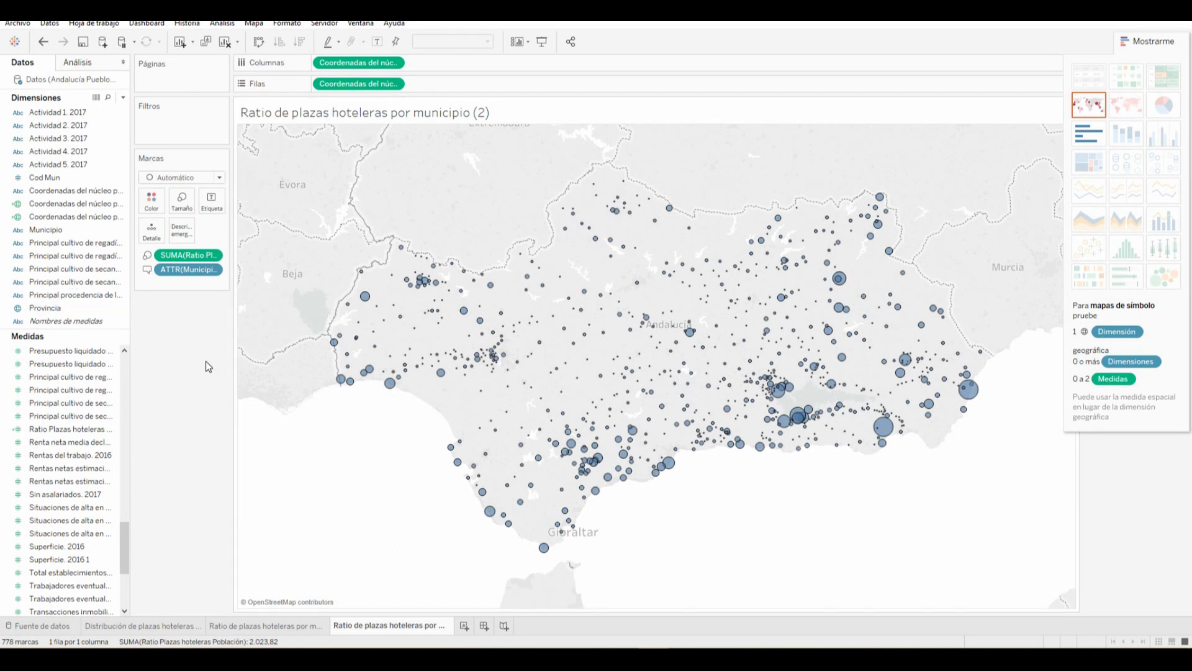
left_click(79, 65)
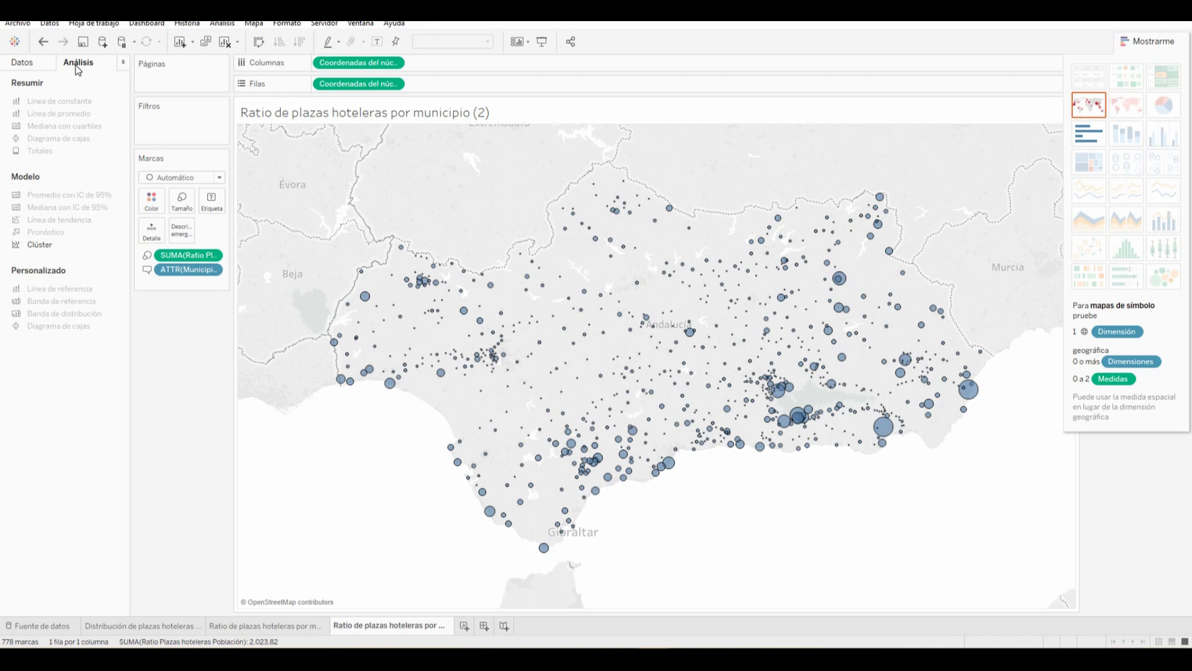
Add clustering to the copied map, trying 3 and 5 clusters before reverting to Automatic
double_click(44, 246)
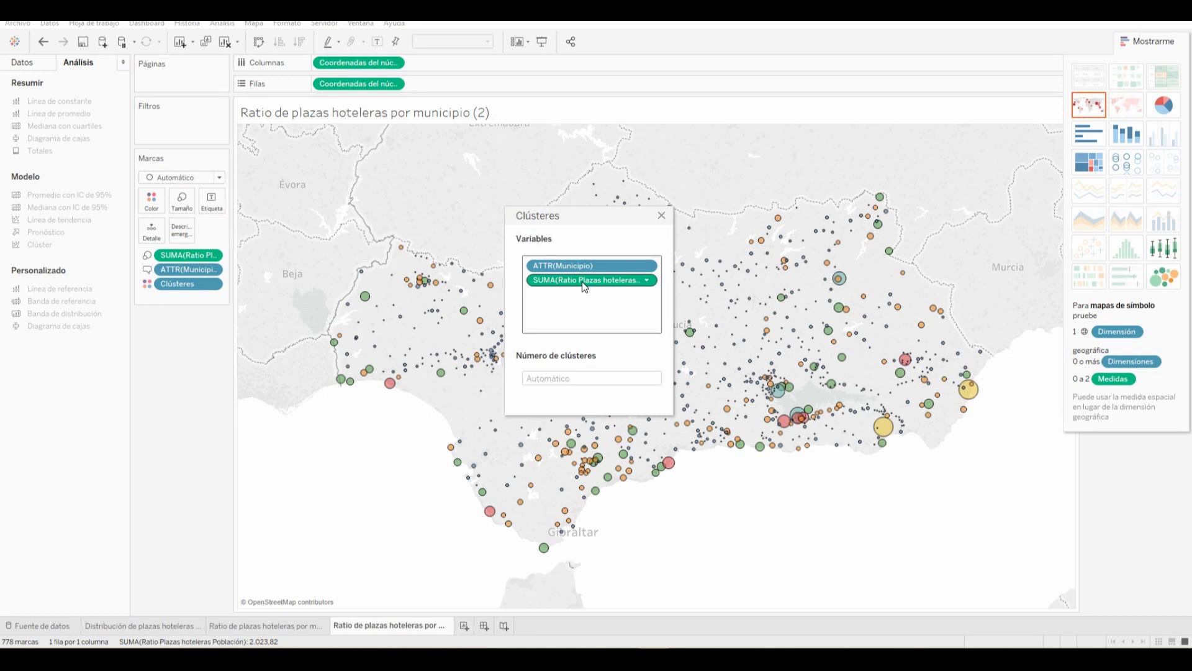
left_click(568, 378)
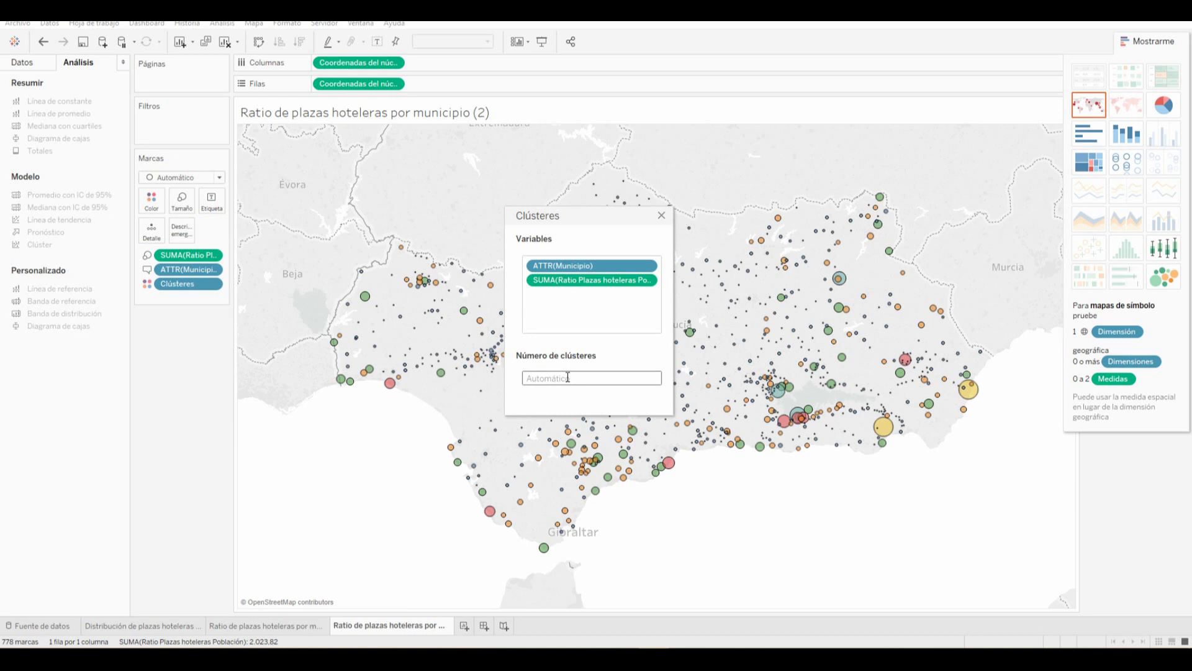
type("3")
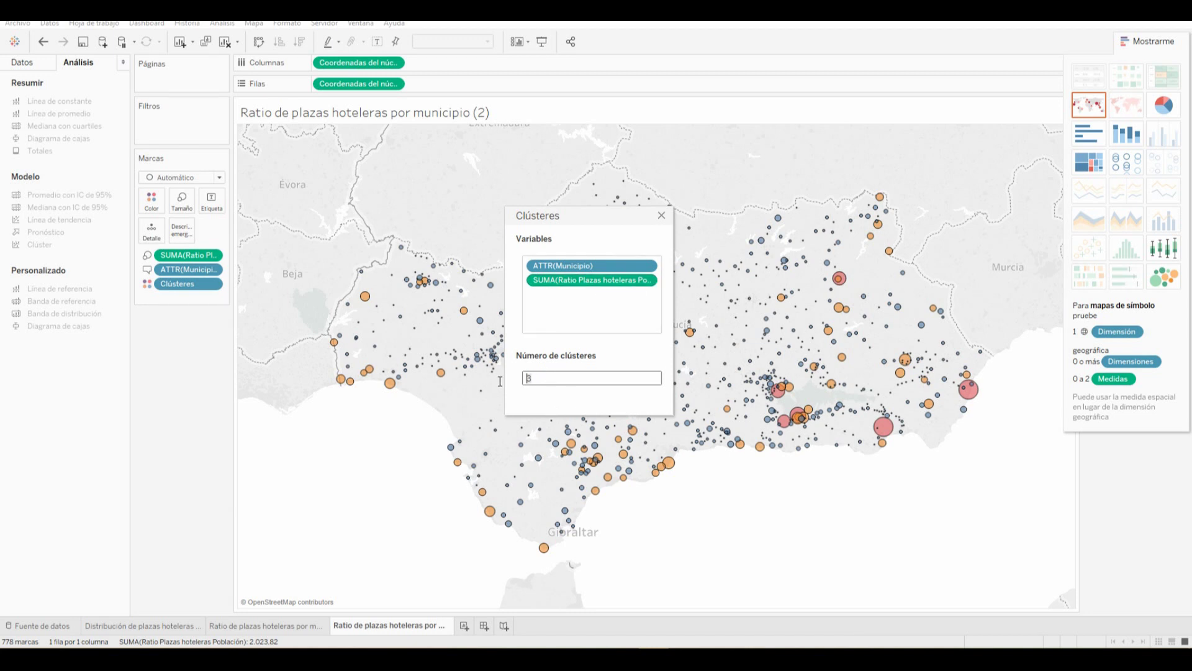
type("5")
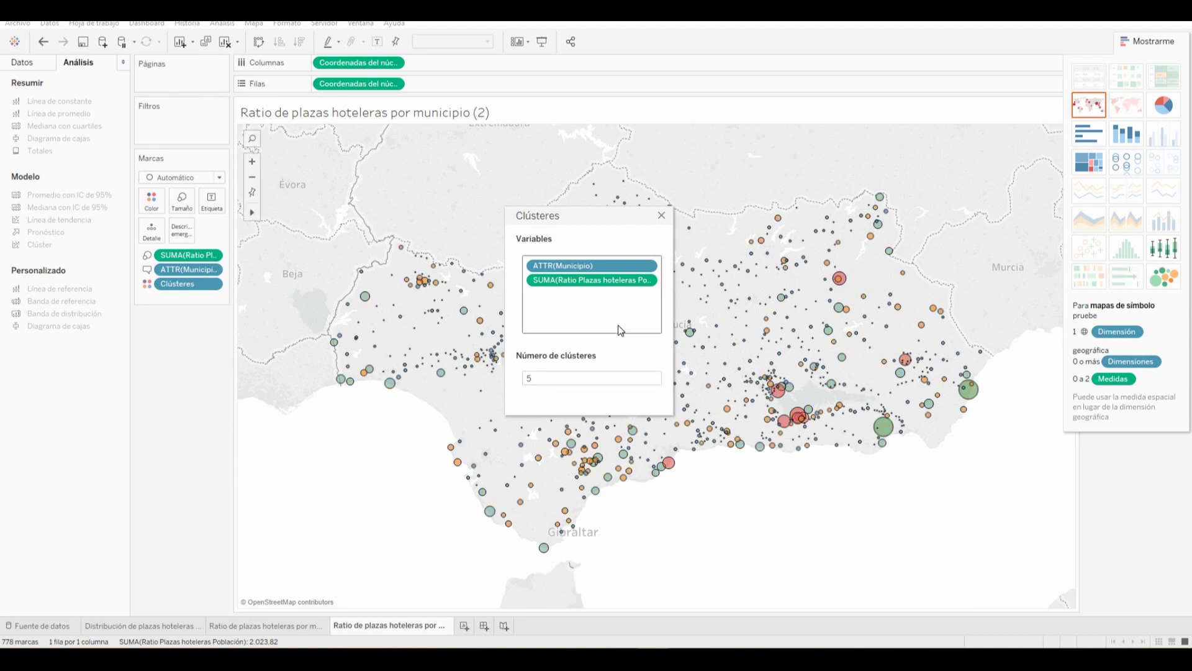
left_click(566, 380)
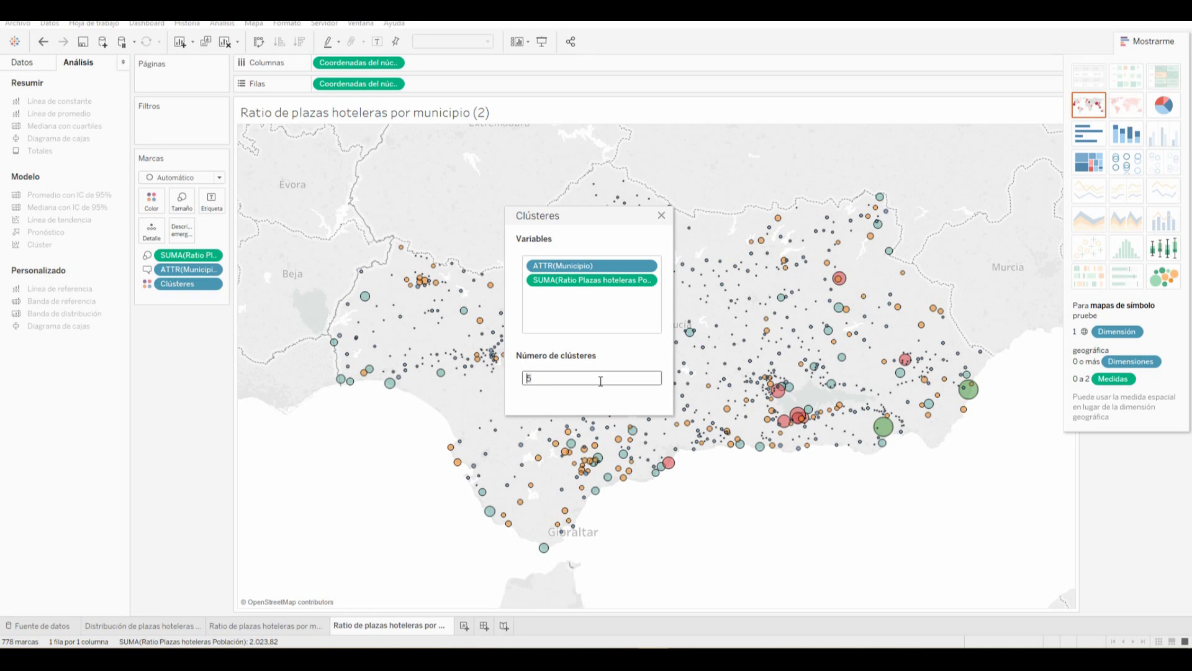
key("BackSpace")
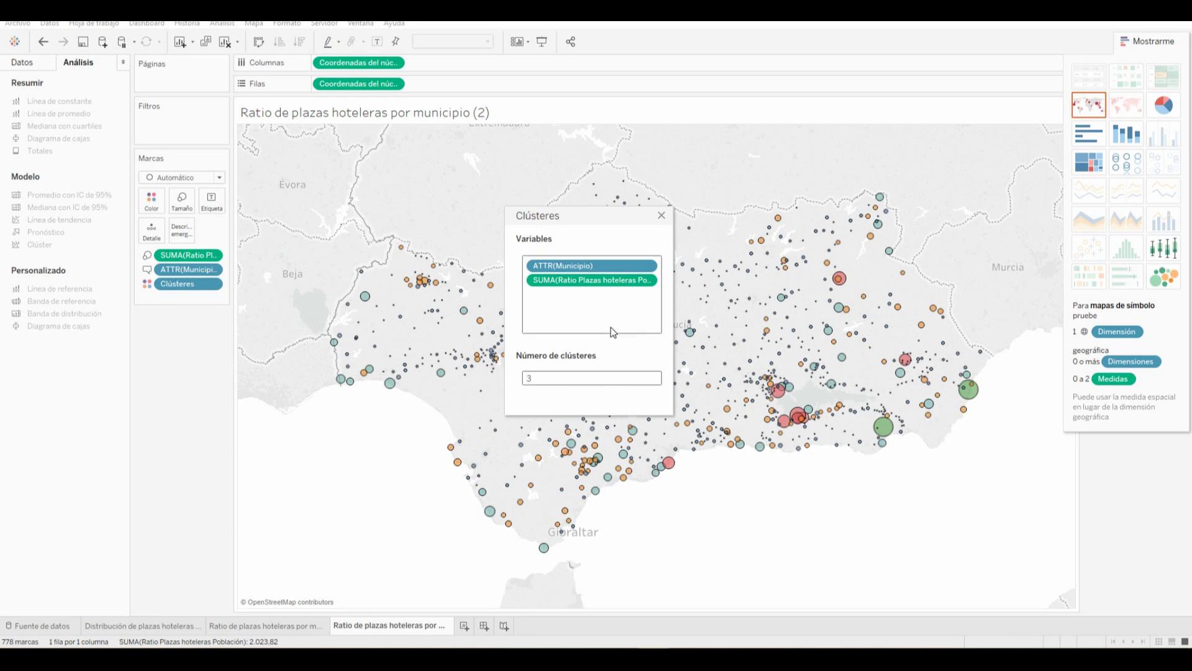
left_click(661, 215)
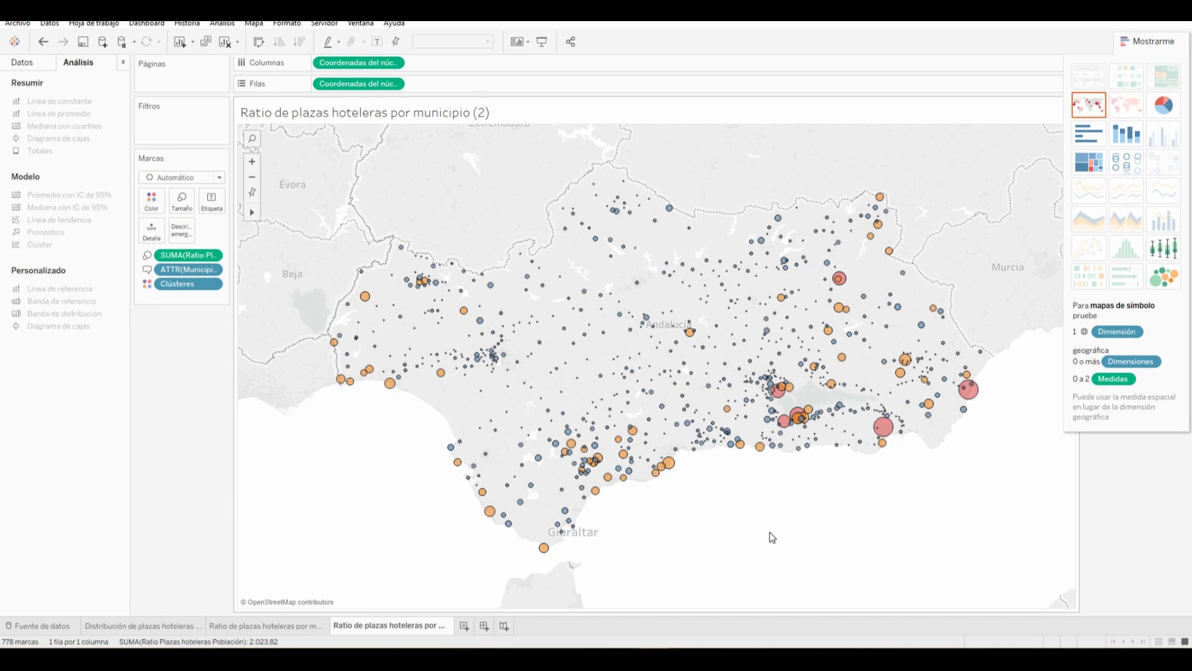
Set the clustered circles' colour opacity to 100%
mouse_move(966, 403)
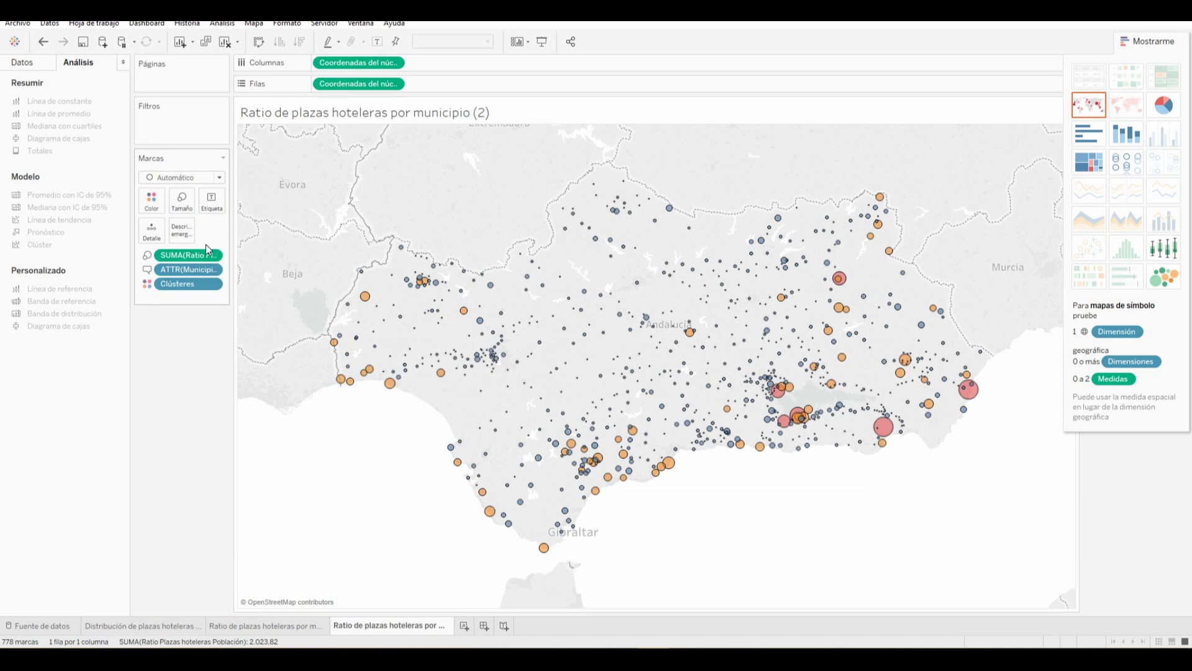
left_click(151, 201)
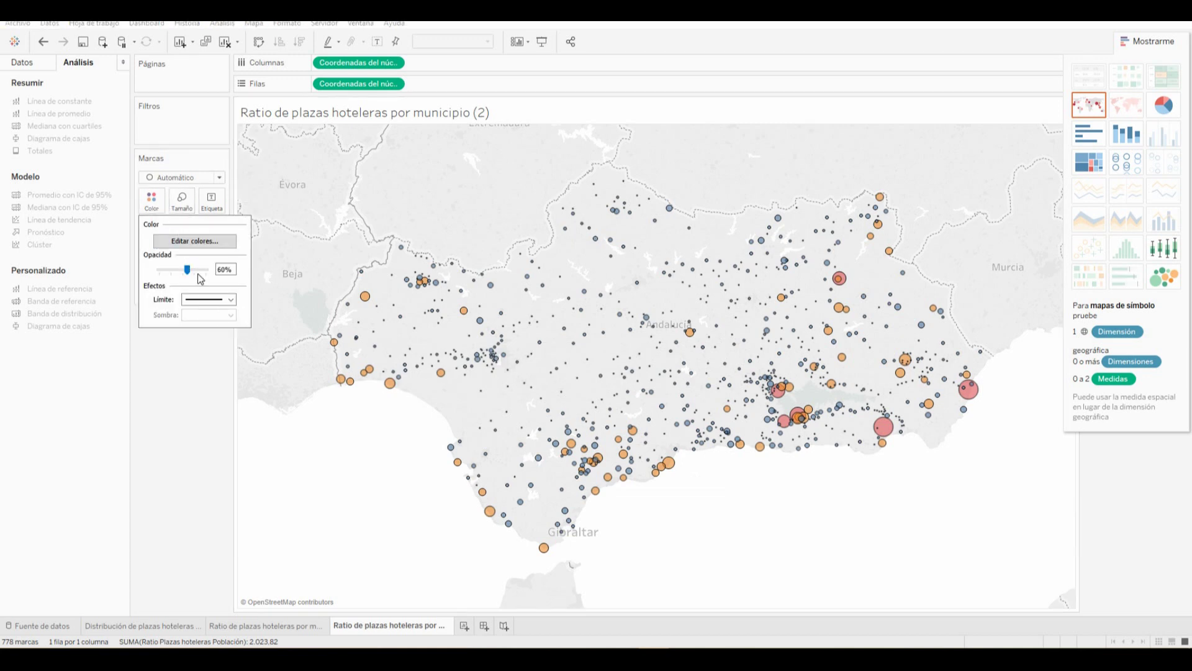
left_click_drag(187, 270, 152, 273)
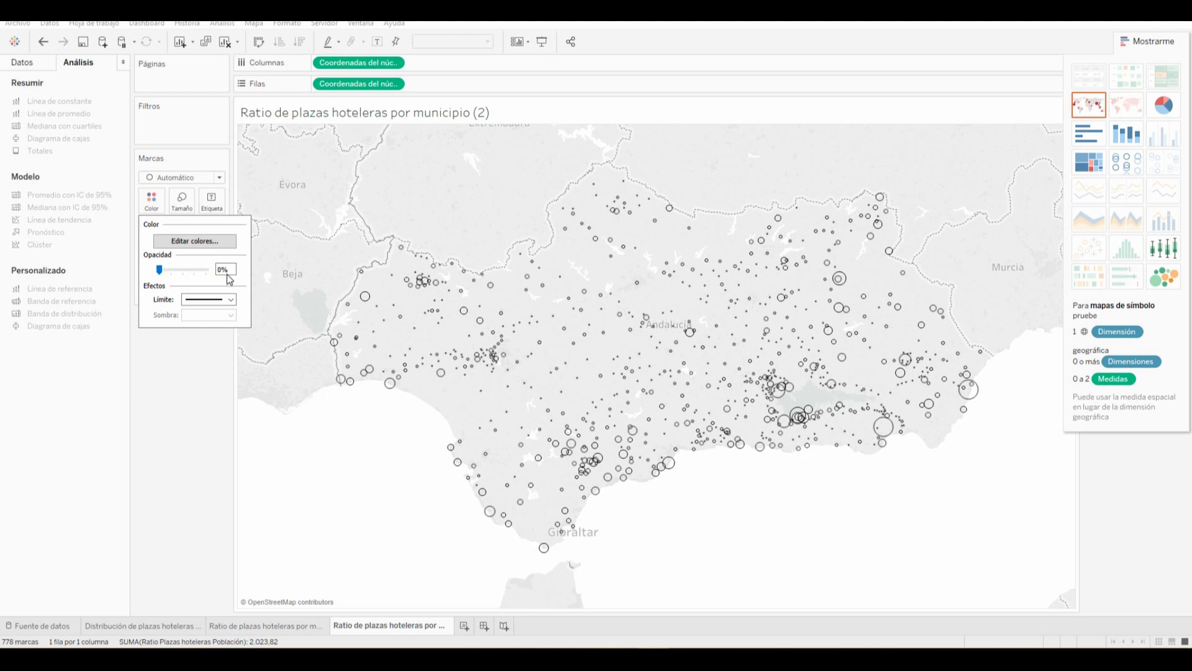
left_click_drag(160, 270, 206, 270)
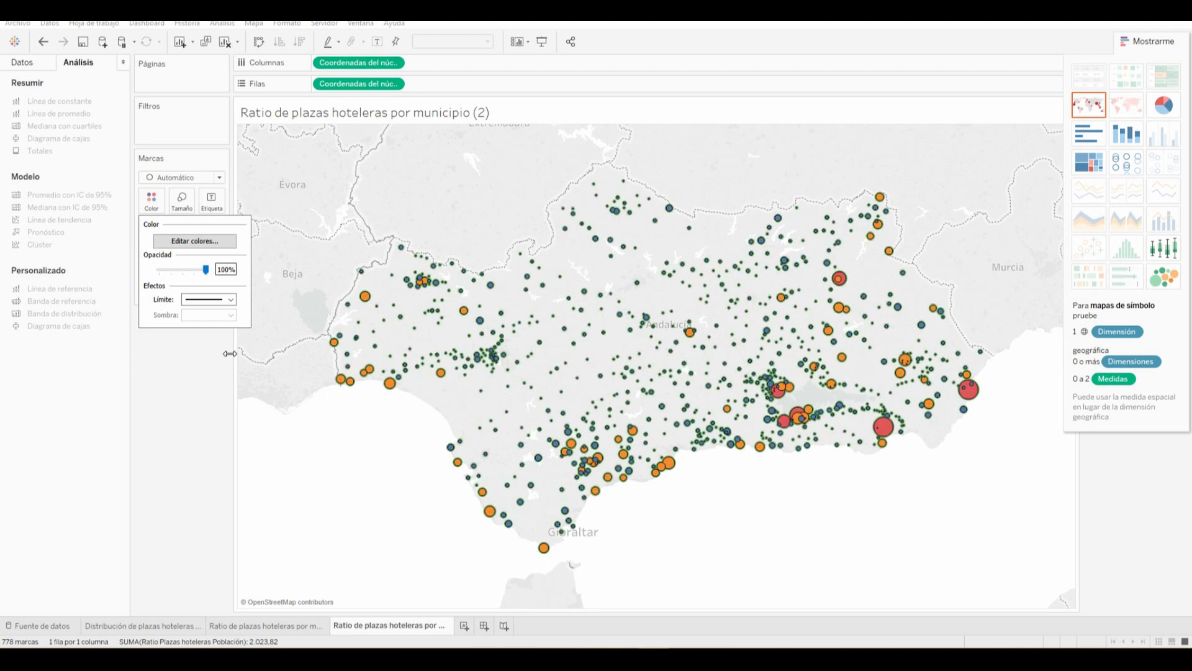
left_click(209, 404)
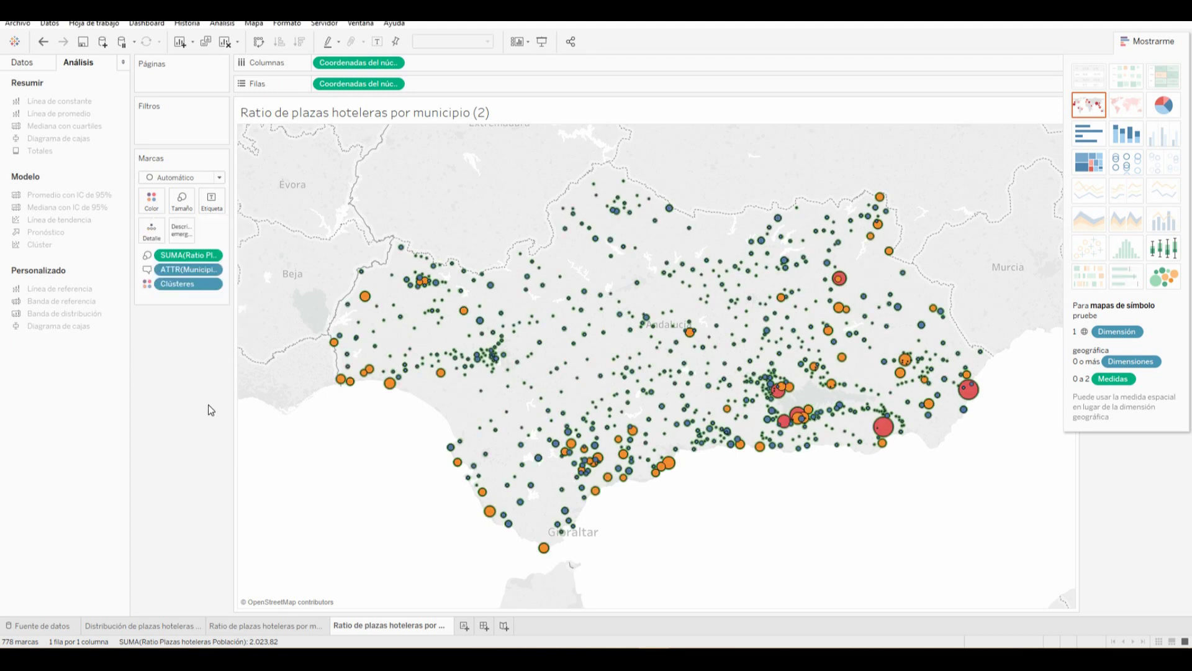
Remove the circles' halo by setting Efectos > Sombra to Ninguno
left_click(152, 201)
left_click(218, 315)
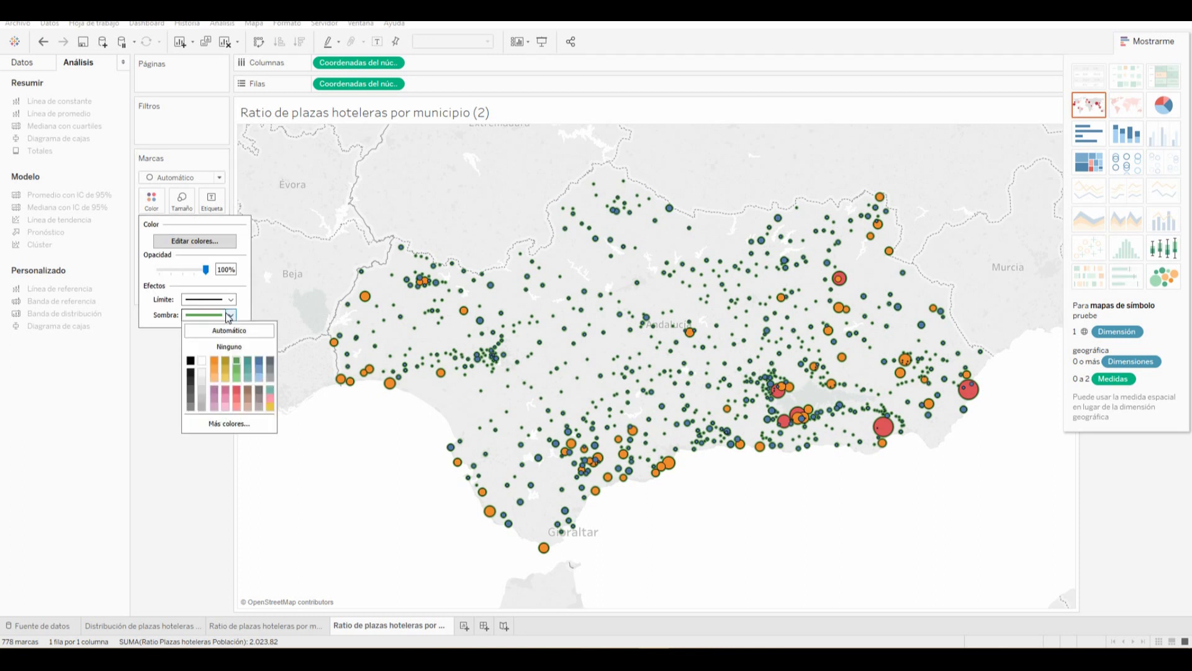
left_click(233, 346)
left_click(209, 479)
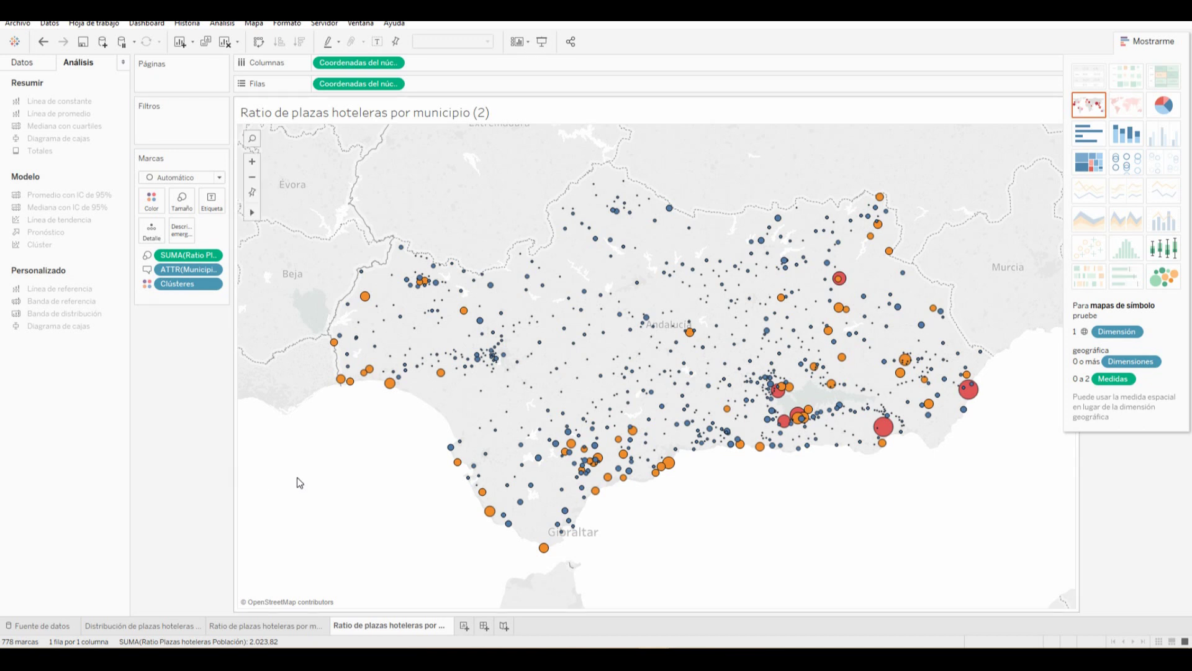
mouse_move(485, 516)
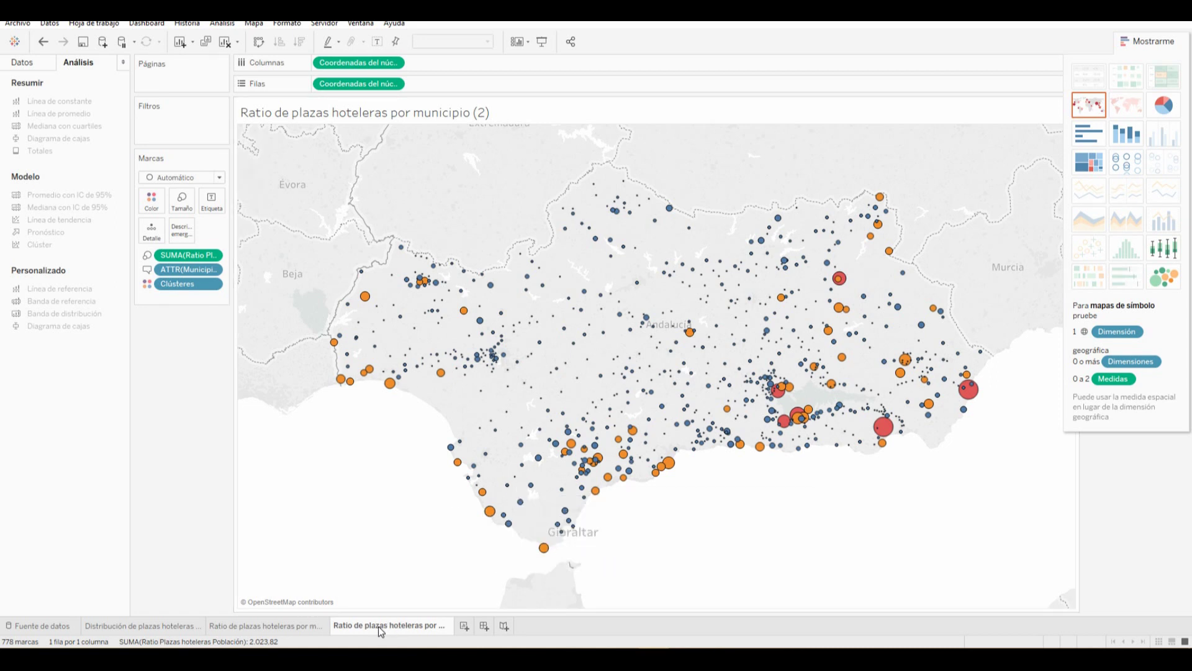
mouse_move(379, 627)
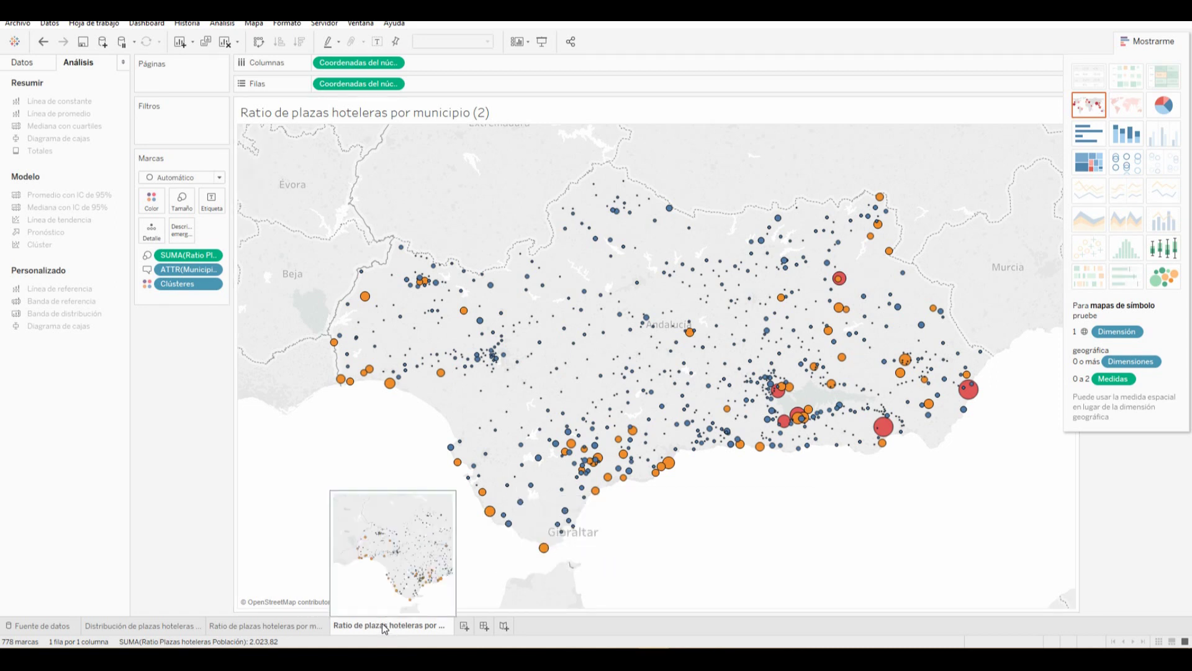
Create worksheet Hoja 4 with Provincia and Municipio as rows
left_click(464, 626)
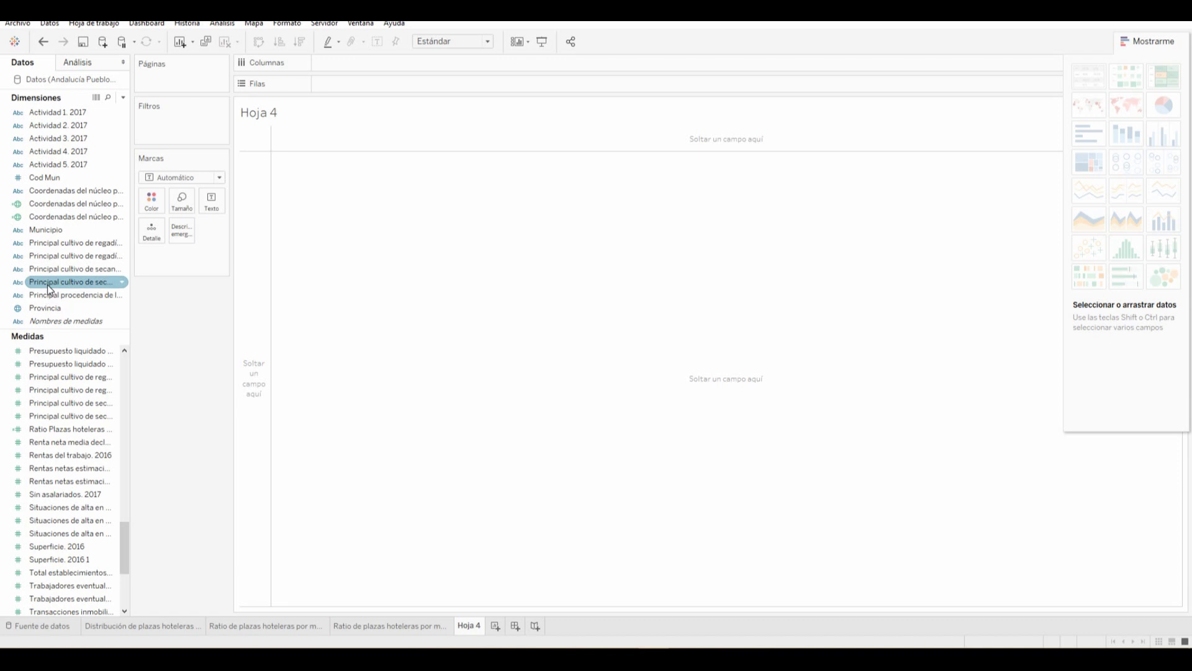
left_click_drag(48, 306, 252, 263)
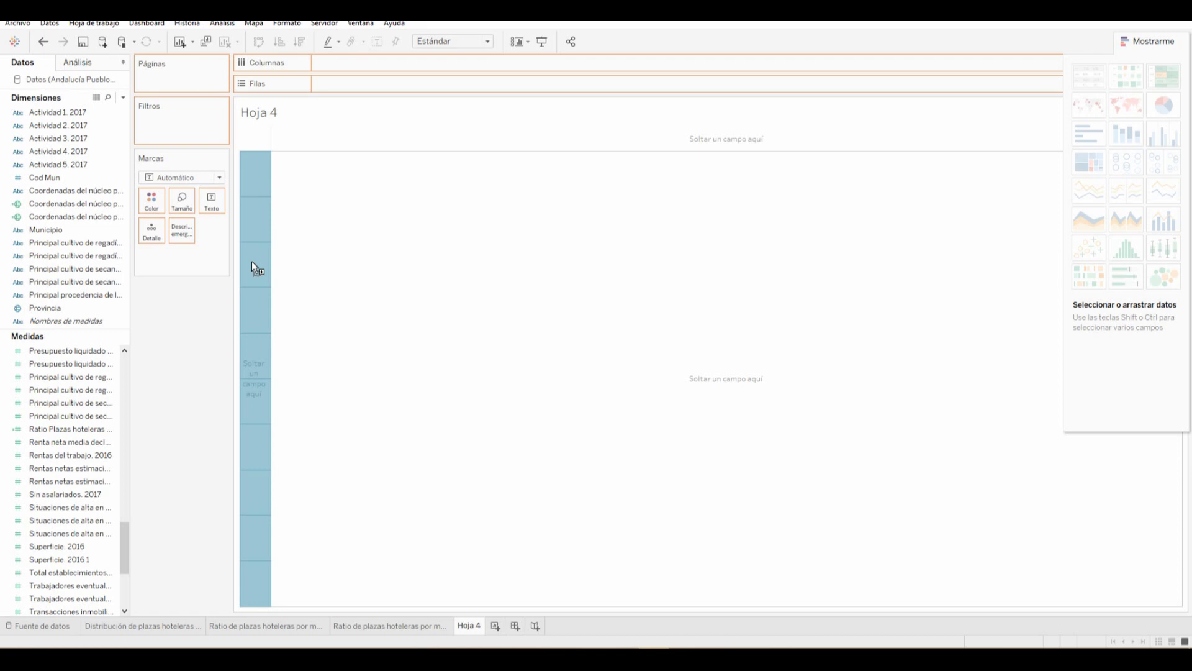
left_click_drag(251, 268, 251, 268)
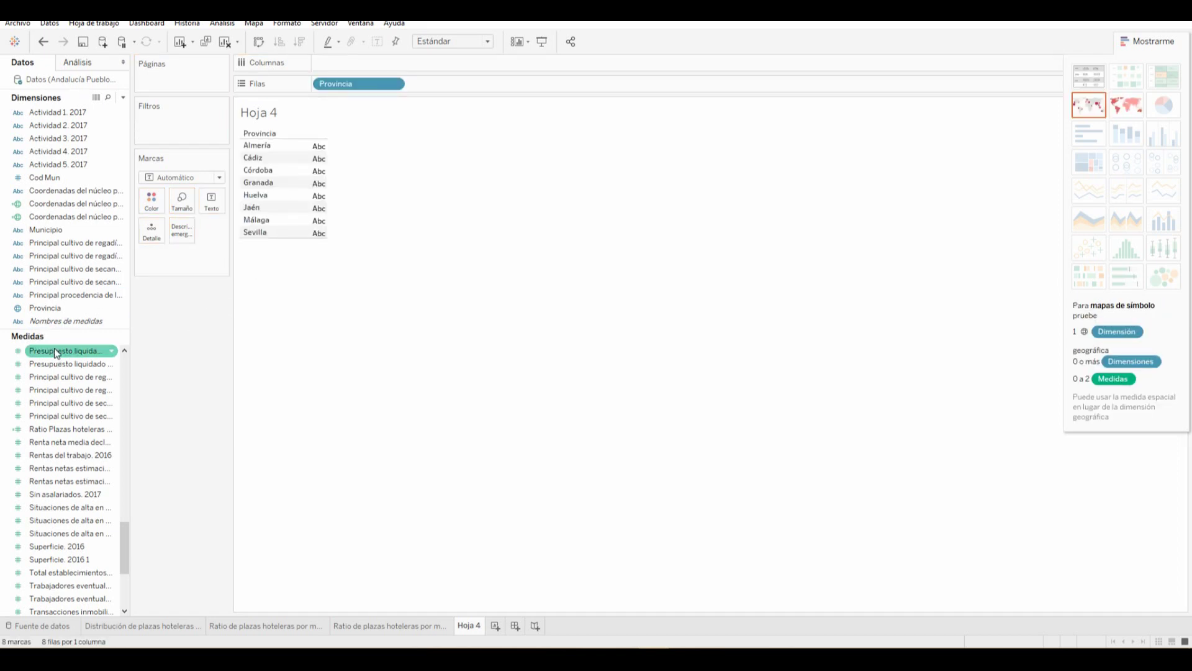
left_click_drag(48, 229, 288, 200)
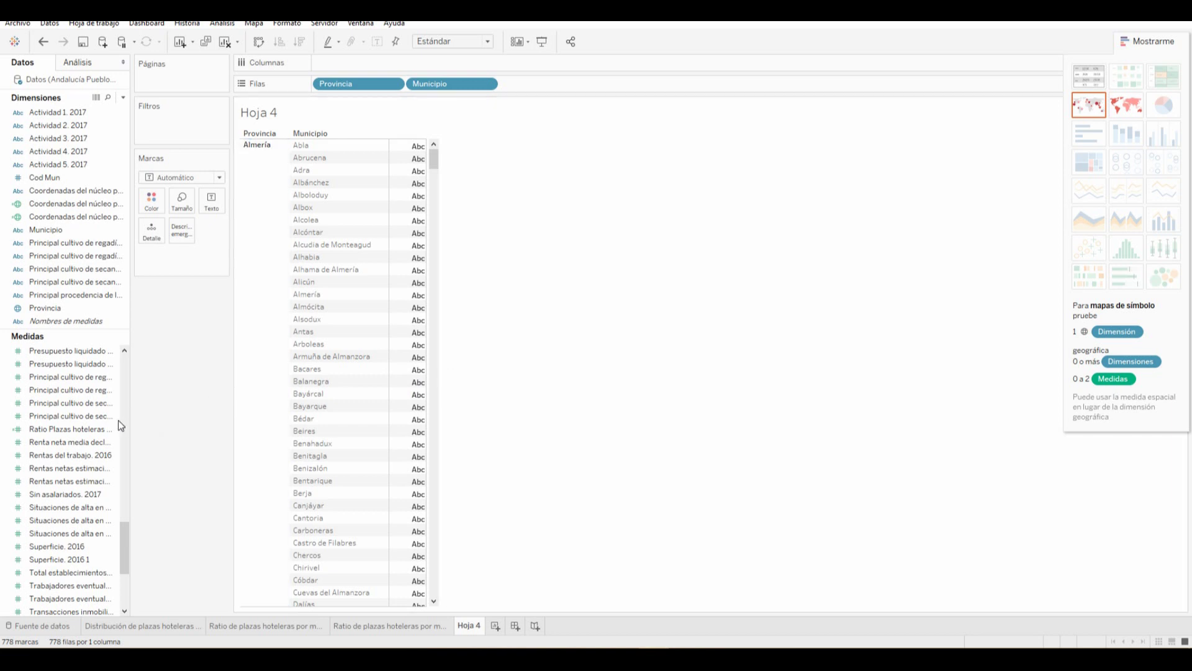
Add Plazas hoteleras totales 2017 to show each municipality's total hotel places
scroll(76, 459, "down", 4)
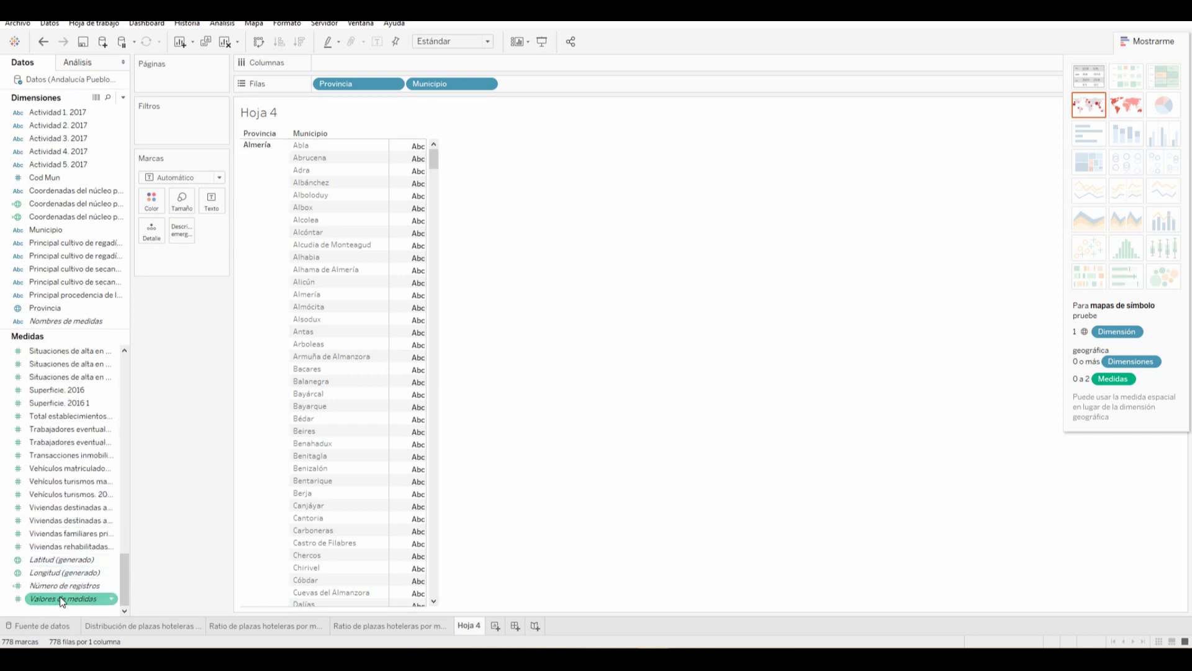
scroll(69, 481, "up", 3)
scroll(69, 481, "up", 3)
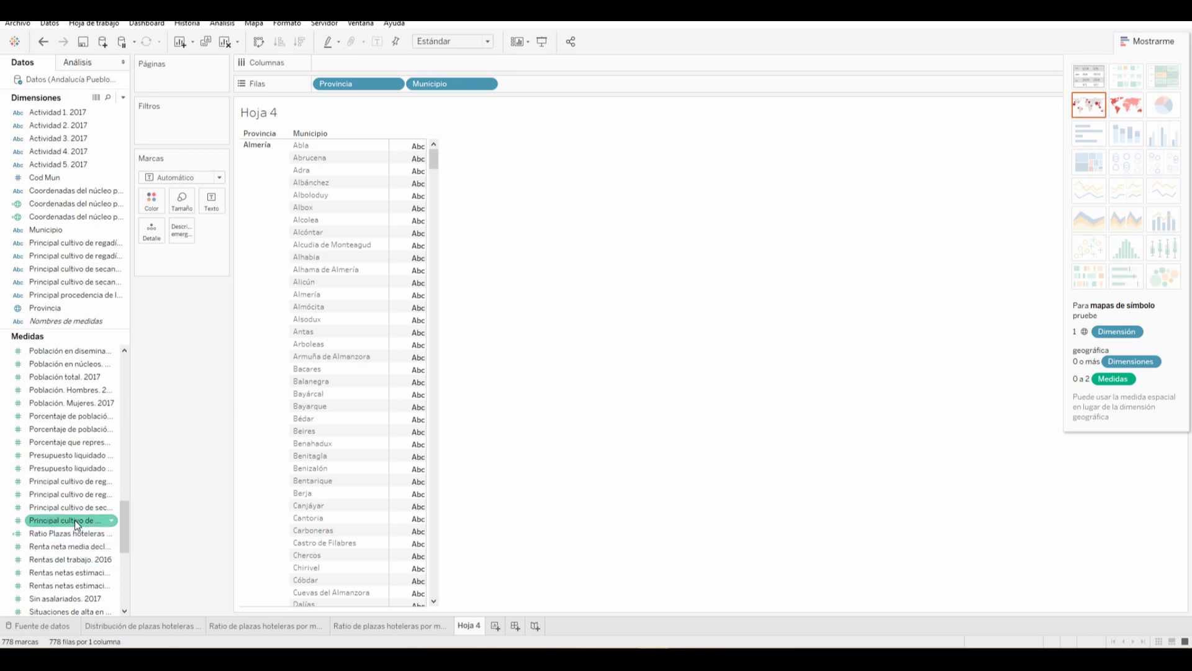
scroll(65, 534, "up", 3)
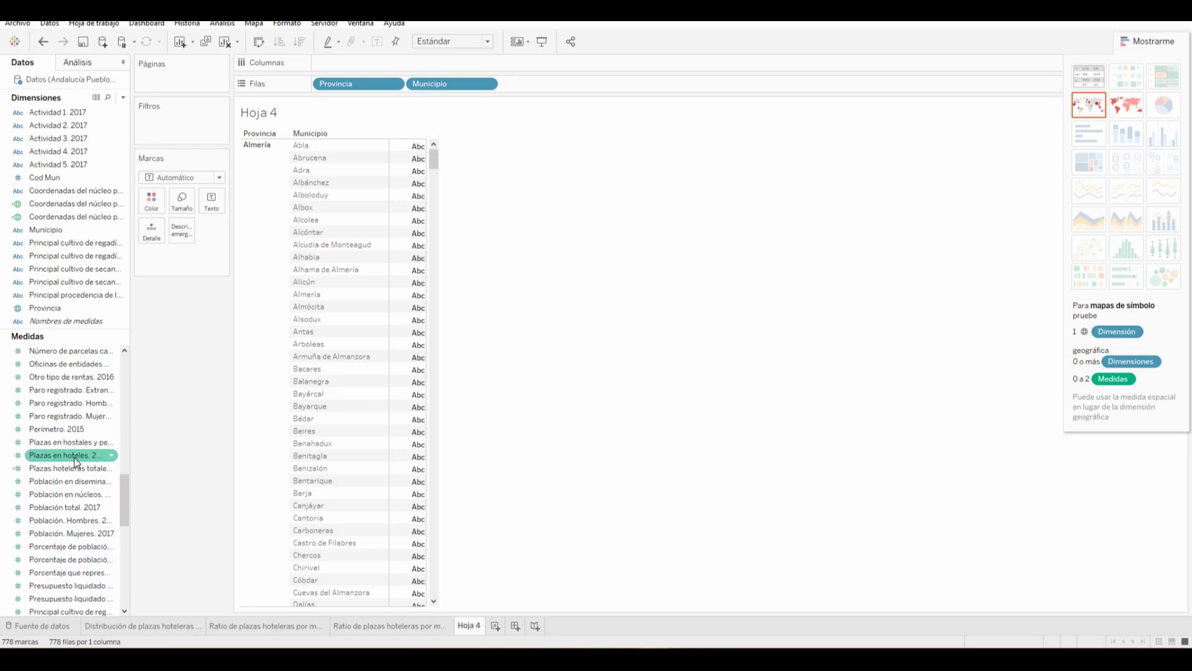
left_click_drag(65, 466, 409, 412)
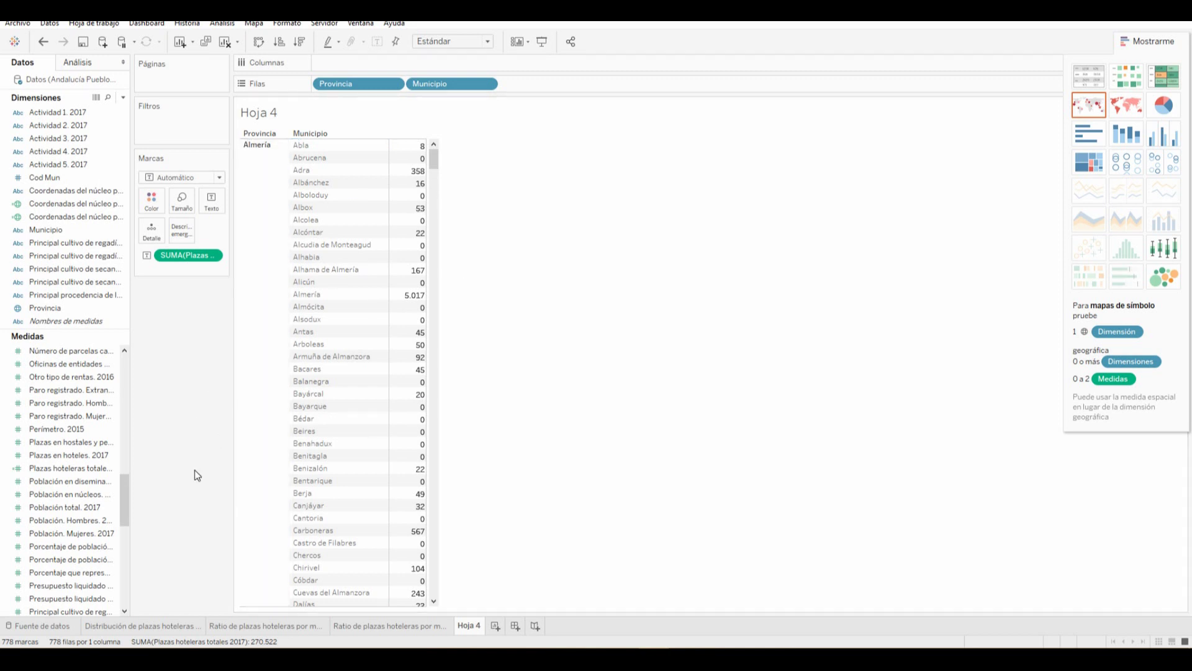
scroll(341, 404, "down", 5)
scroll(345, 413, "down", 20)
scroll(346, 459, "up", 20)
scroll(341, 468, "up", 15)
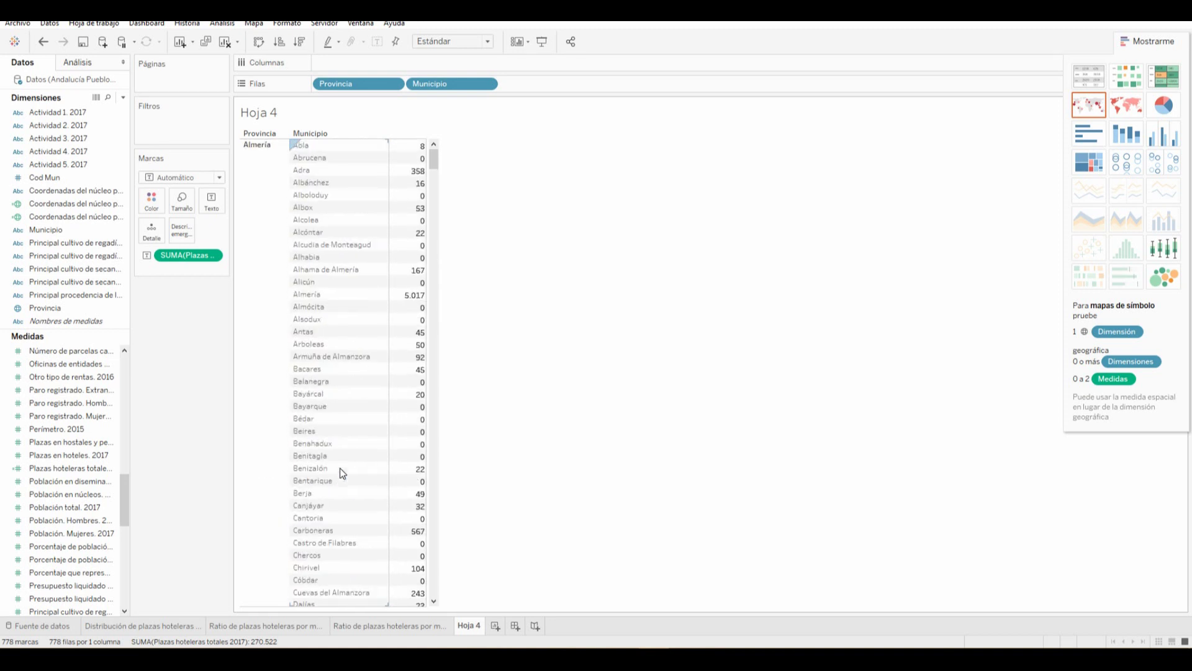
Turn Hoja 4 into a treemap and colour its blocks by Provincia
left_click(1091, 166)
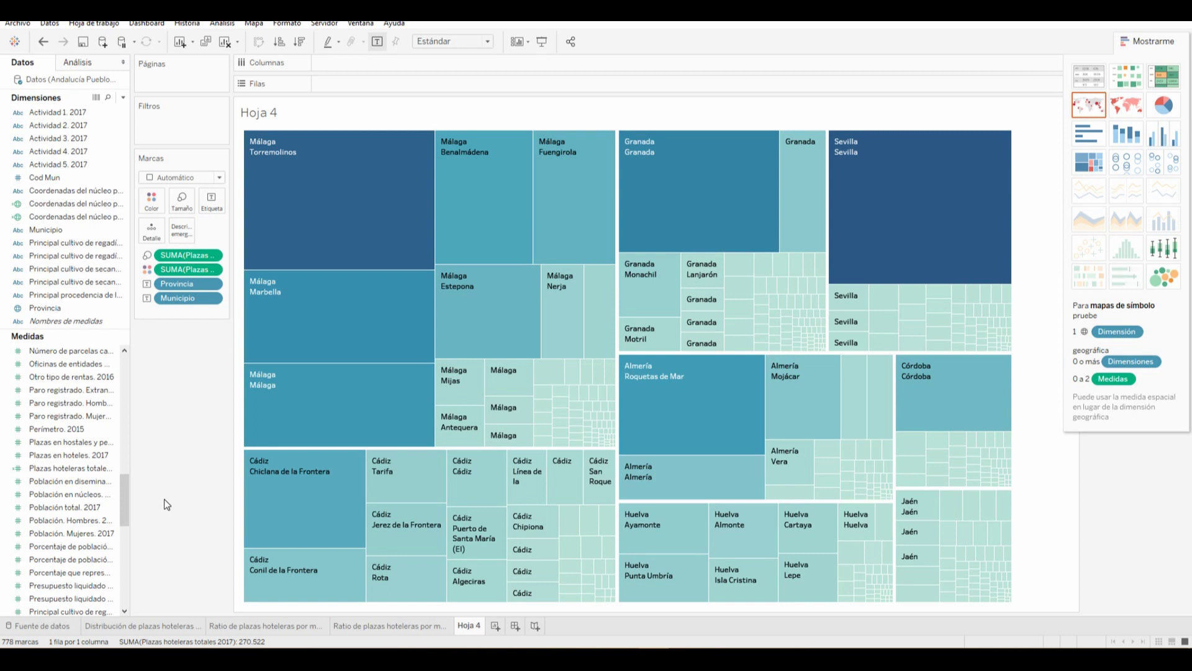
mouse_move(290, 227)
left_click_drag(180, 285, 152, 200)
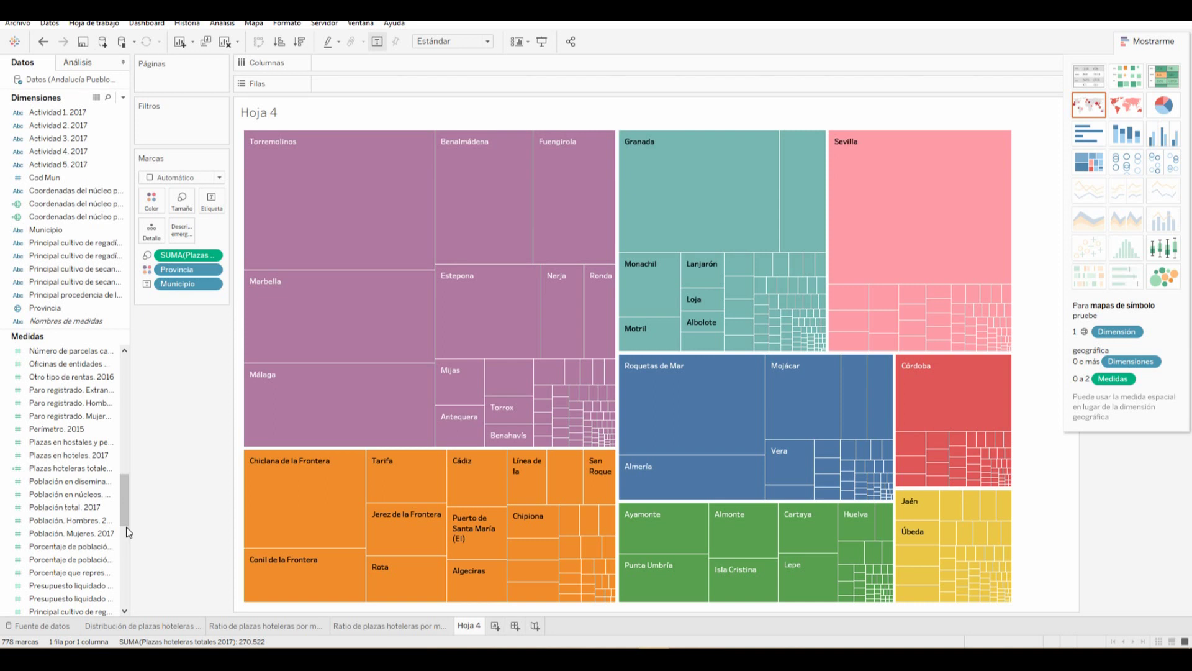
Rename Hoja 4 to 'Plazas totales por Provincia y Municipio'
double_click(471, 624)
type("Plazas")
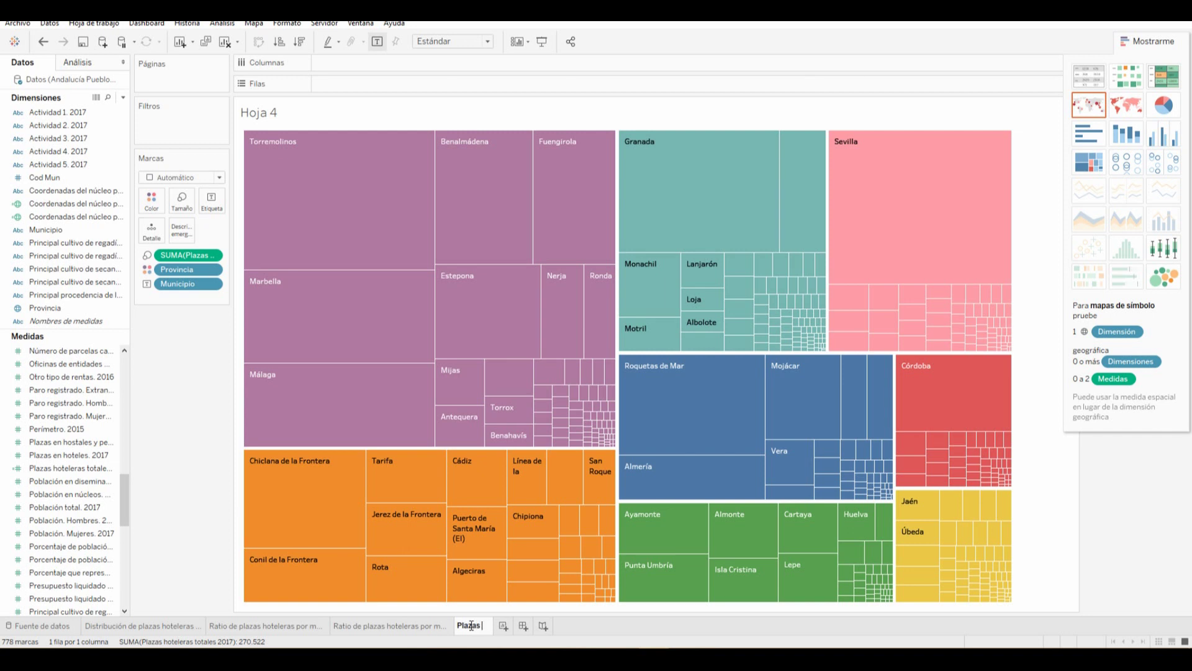
type(" totales por Provin")
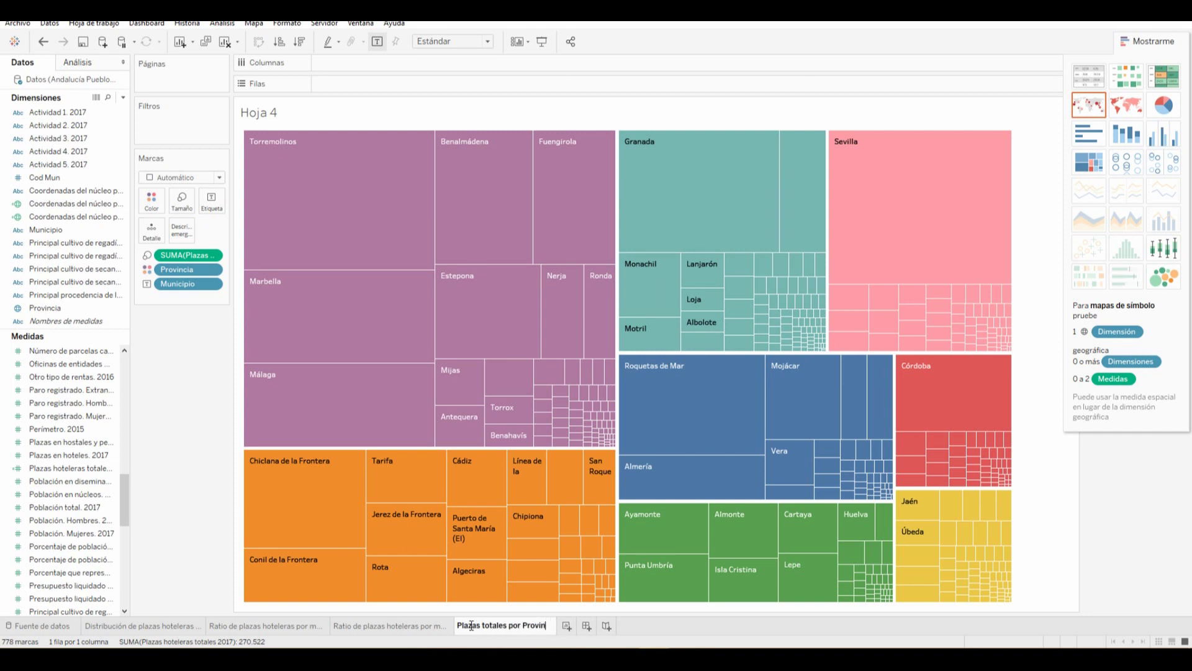
type("cia y Municipio")
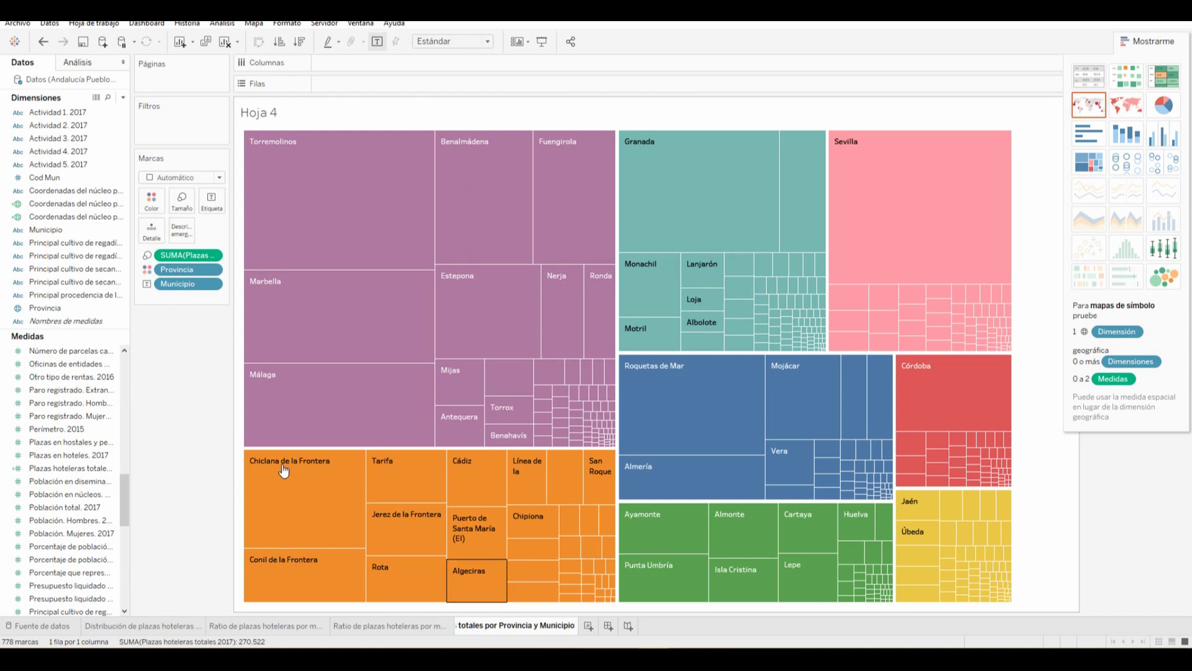
left_click(175, 460)
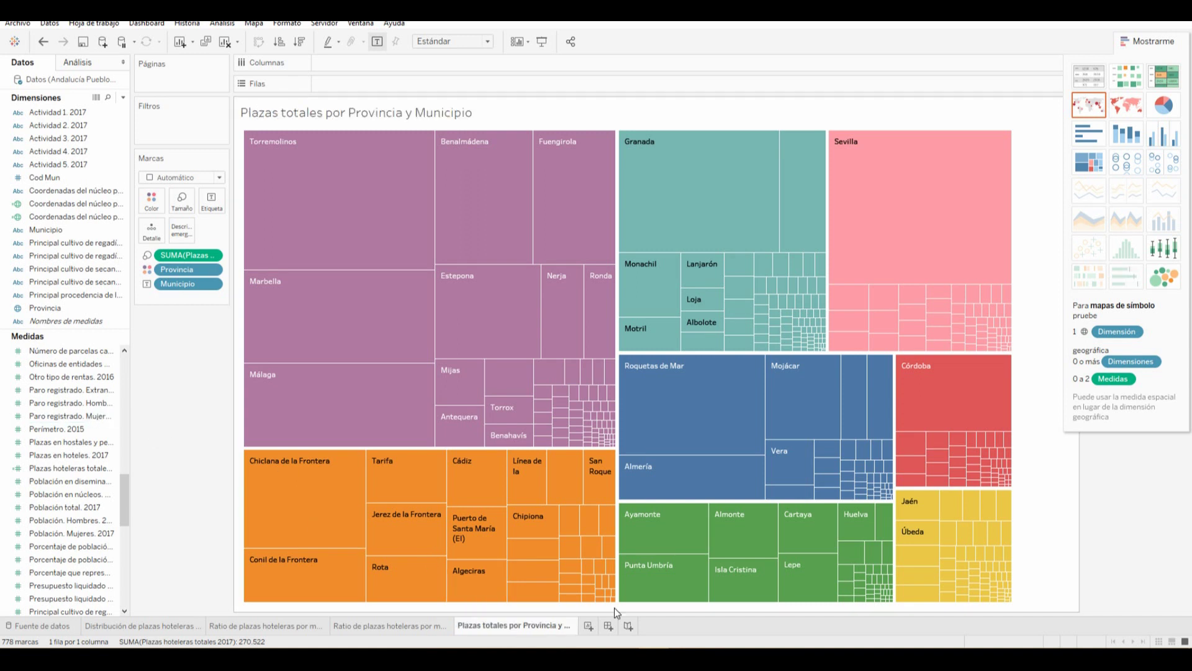
Rename the copied map sheet to 'Clusteres plazas hoteleras por municipio'
left_click(127, 626)
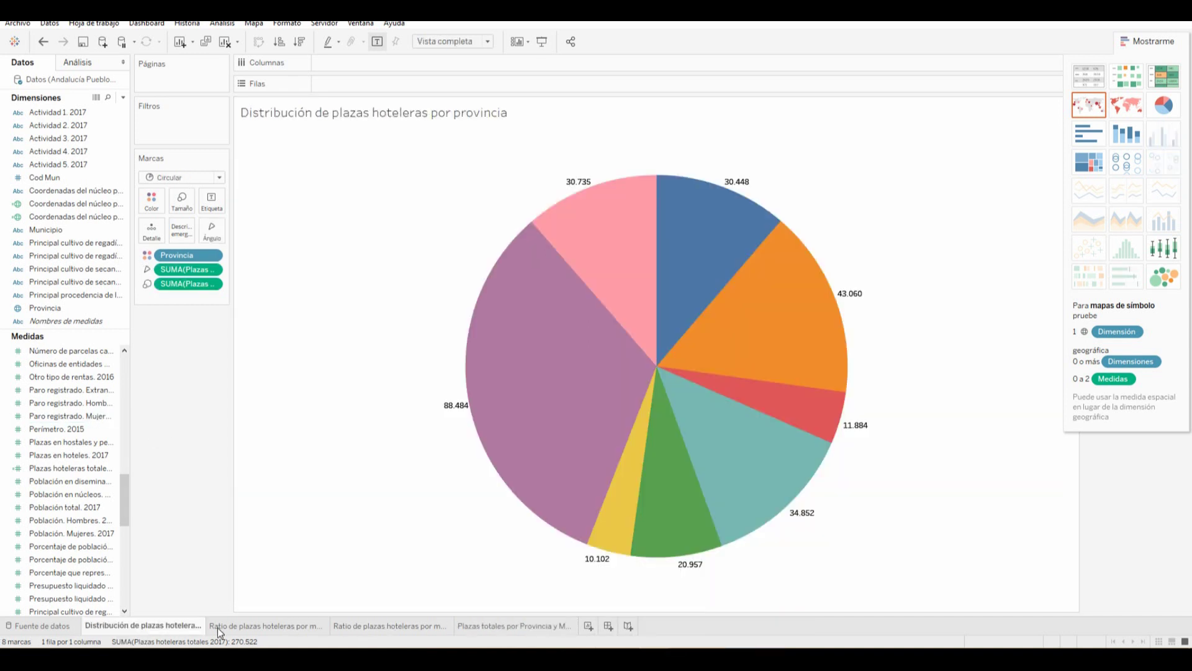
left_click(263, 626)
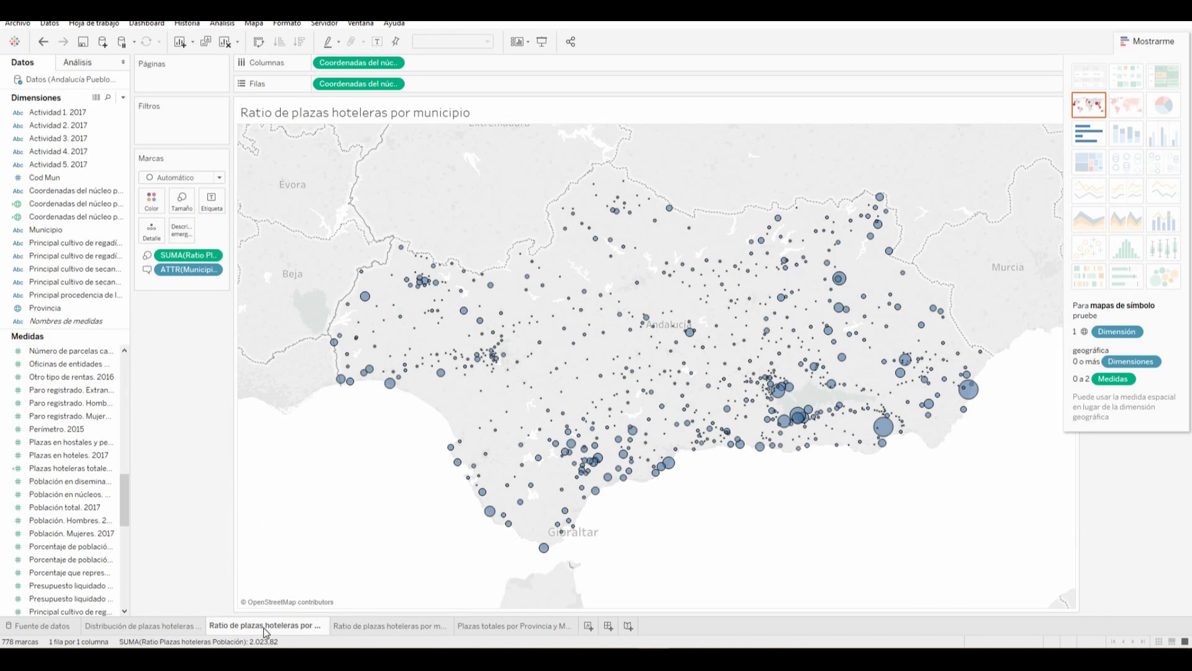
left_click(370, 625)
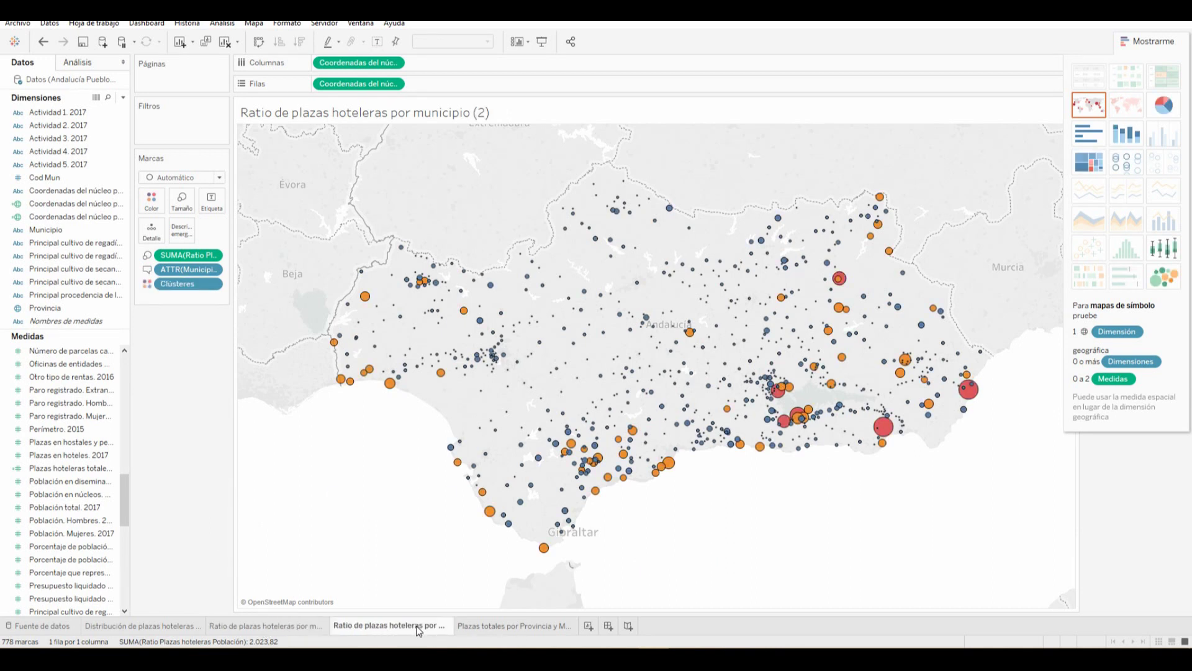
mouse_move(416, 625)
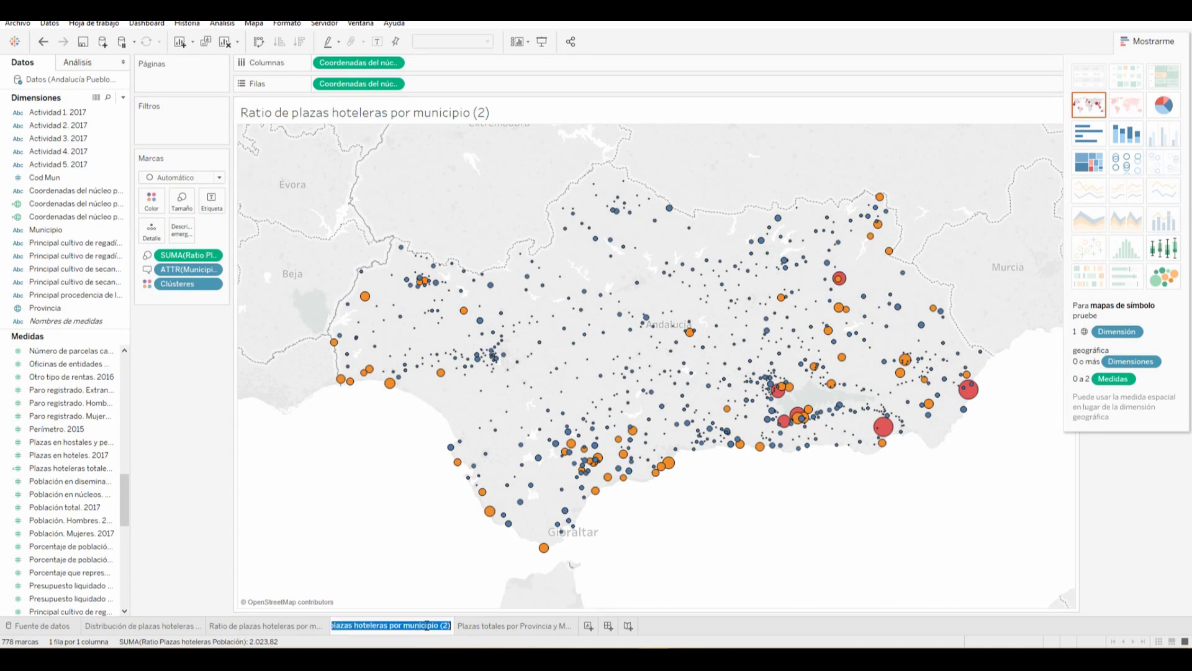
mouse_move(524, 631)
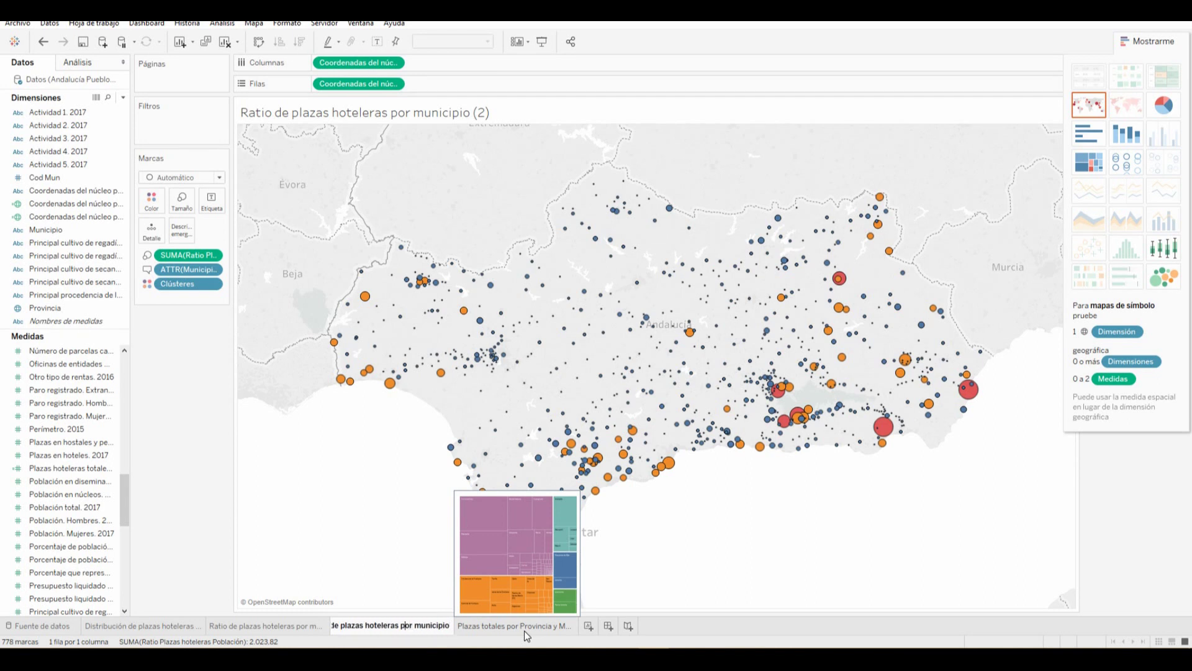
key("Left")
key("Home")
type("Clusteres")
key("Delete")
key("Delete")
key("Delete")
key("Delete")
key("Delete")
key("Delete")
key("Delete")
key("Delete")
key("Delete")
key("Return")
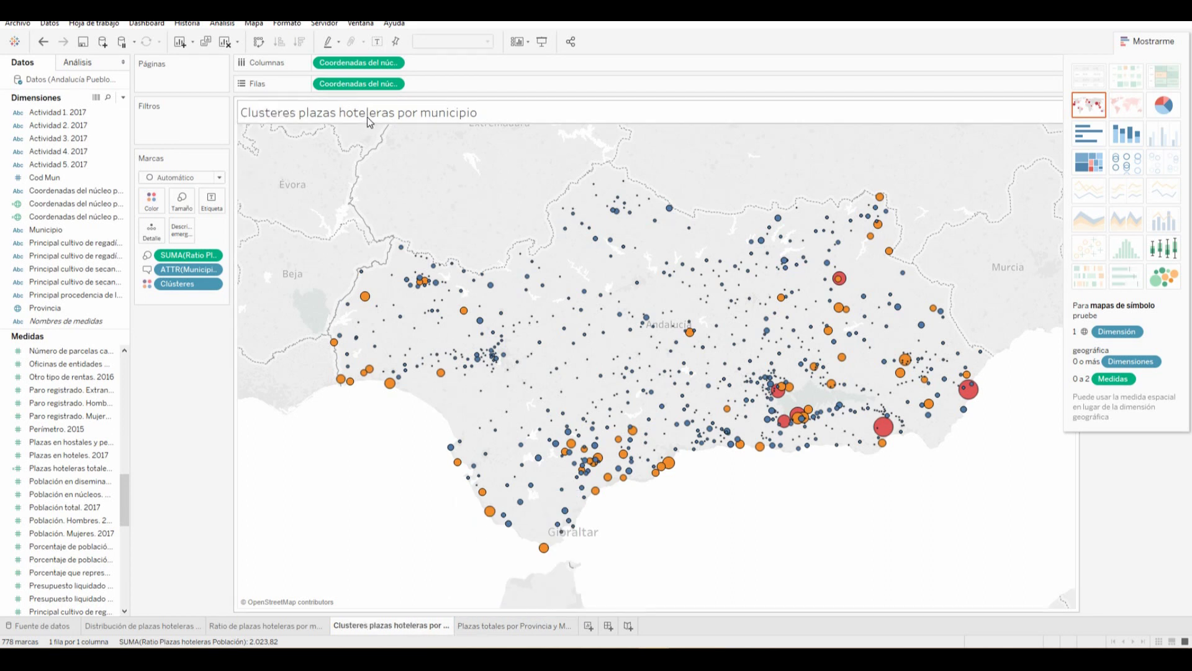
Review the pie chart, ratio map, cluster map and treemap sheets in turn
left_click(142, 626)
left_click(246, 626)
left_click(412, 624)
left_click(499, 626)
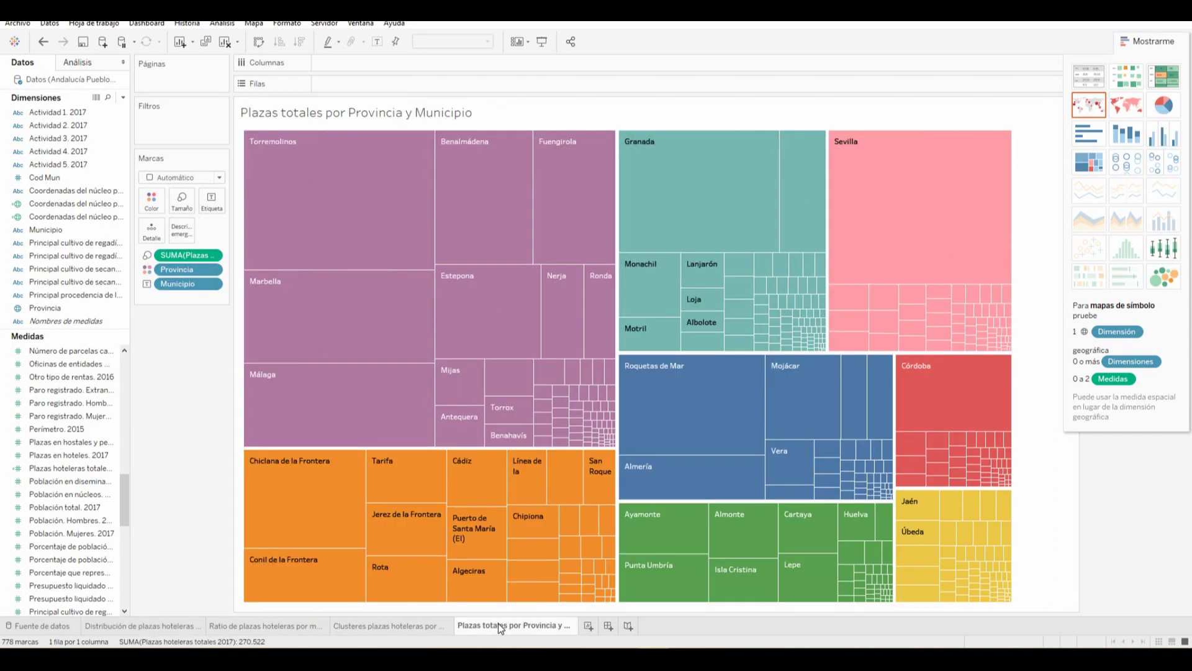
left_click(177, 628)
left_click(252, 627)
left_click(379, 625)
left_click(521, 626)
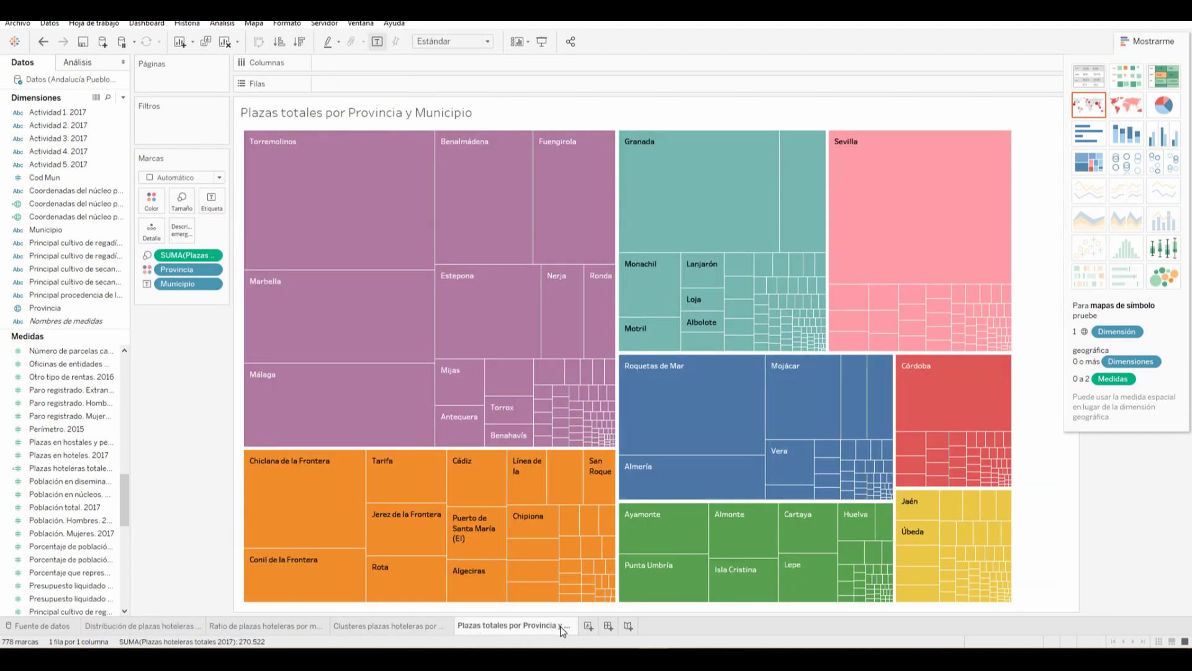
Create a new dashboard named 'Informe de Plazas Hoteleras en Andalucía 2017'
left_click(608, 626)
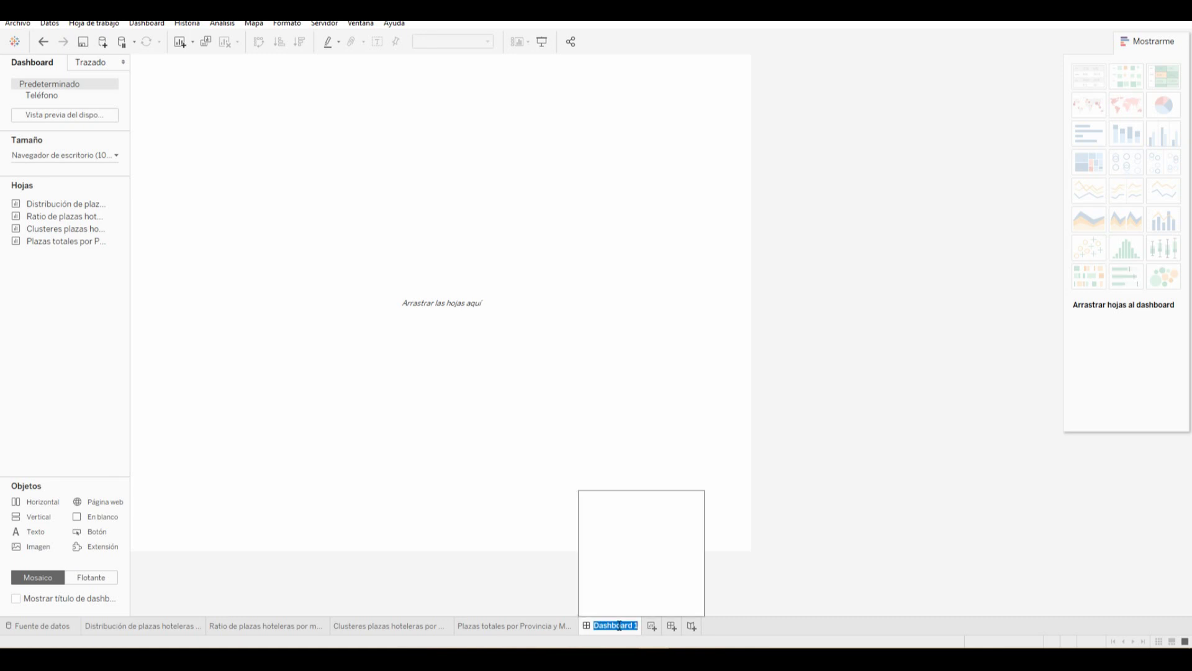
type("Informe de Plazas Ho")
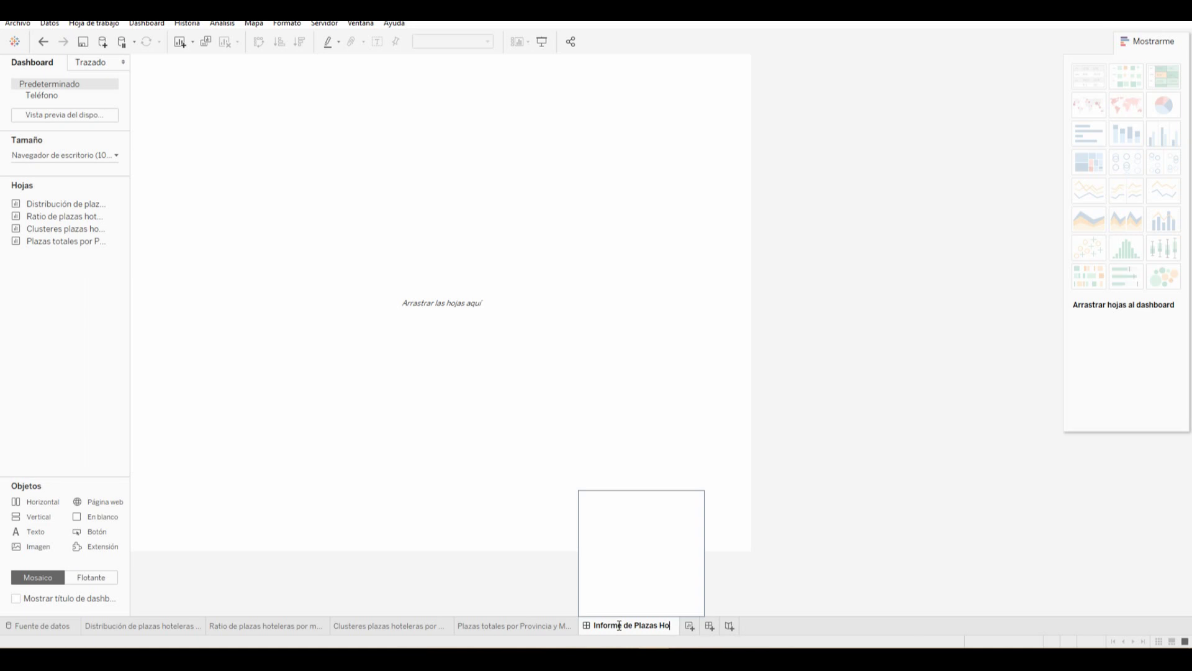
type("teleras en An")
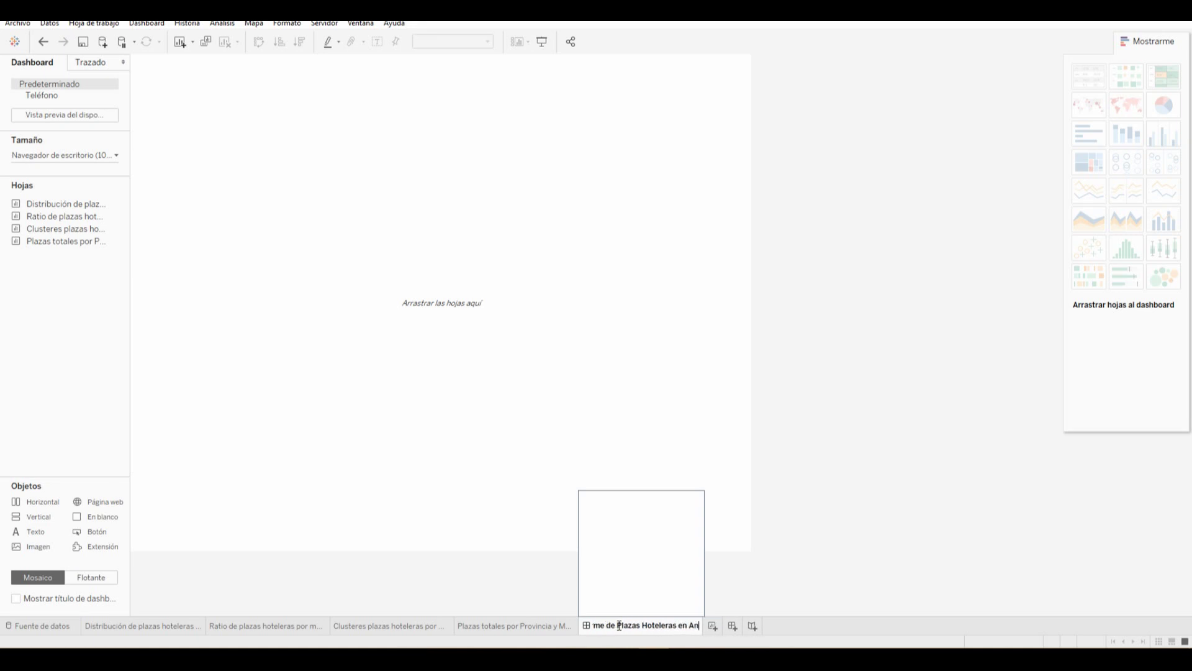
type("dalucía 2017")
key("Return")
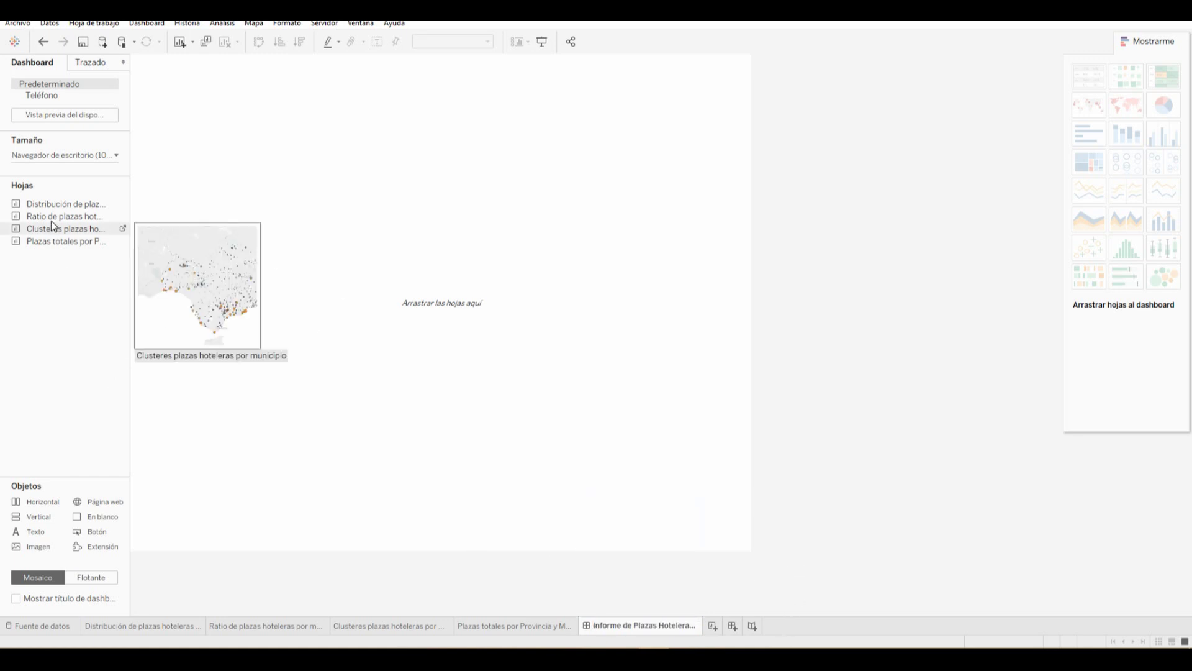
mouse_move(54, 231)
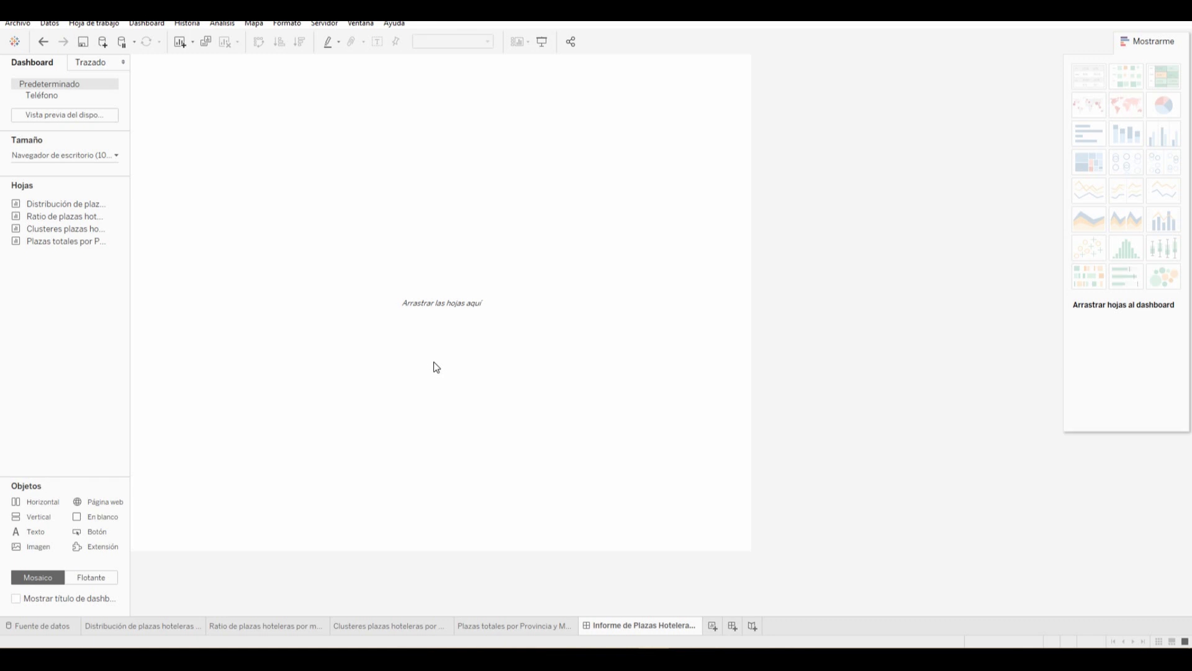
Set the dashboard size preset to Página web incrustada (800 x 800 px)
left_click(109, 152)
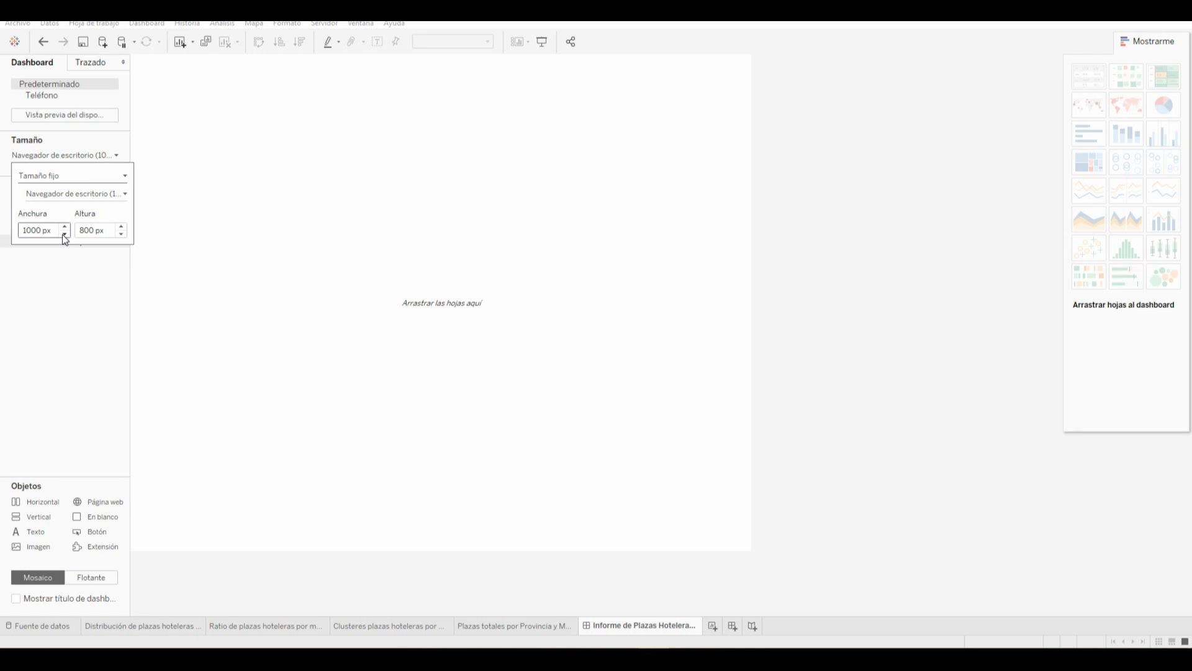
left_click(62, 280)
left_click(117, 155)
left_click(114, 194)
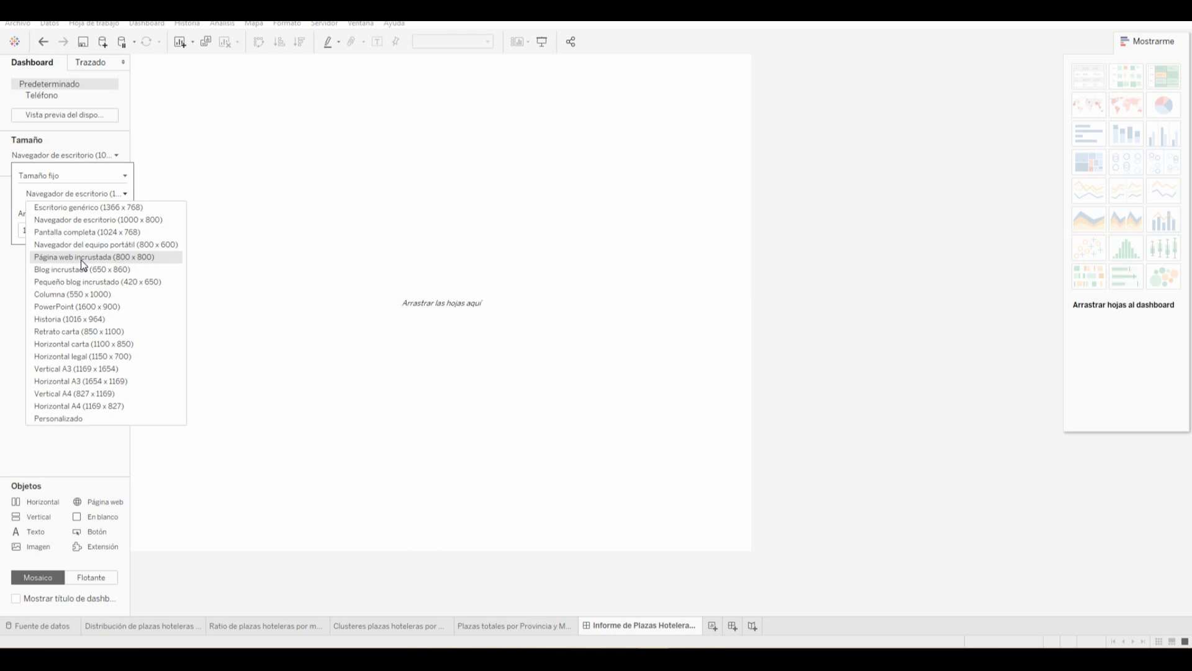
left_click(80, 260)
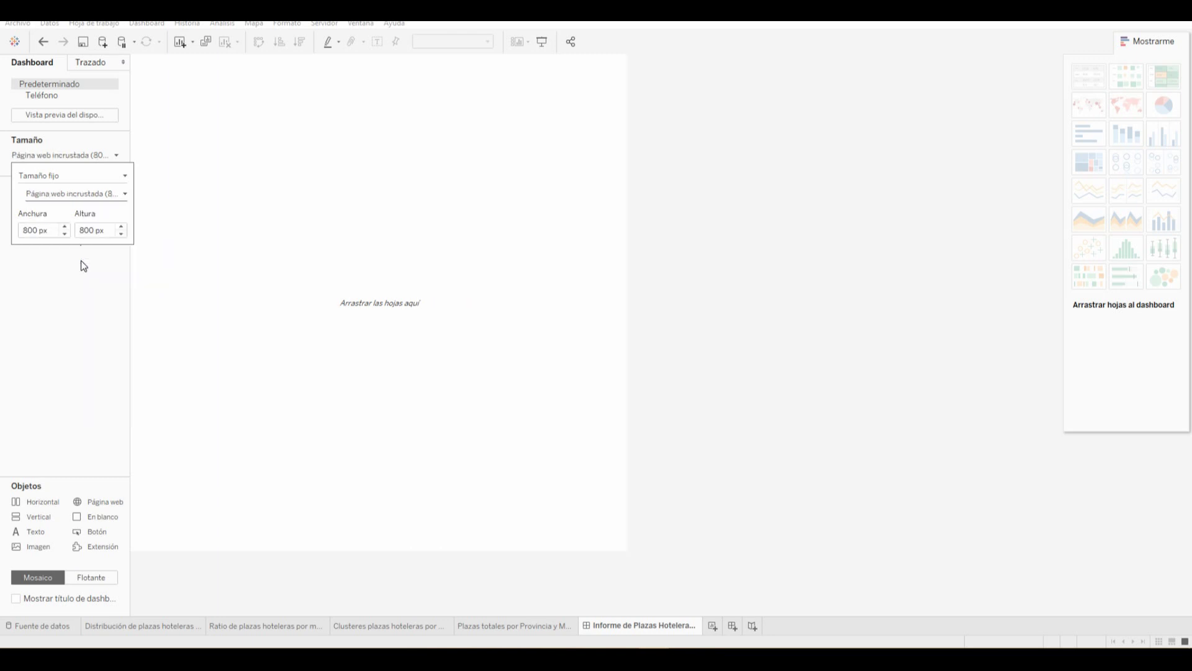
left_click(38, 323)
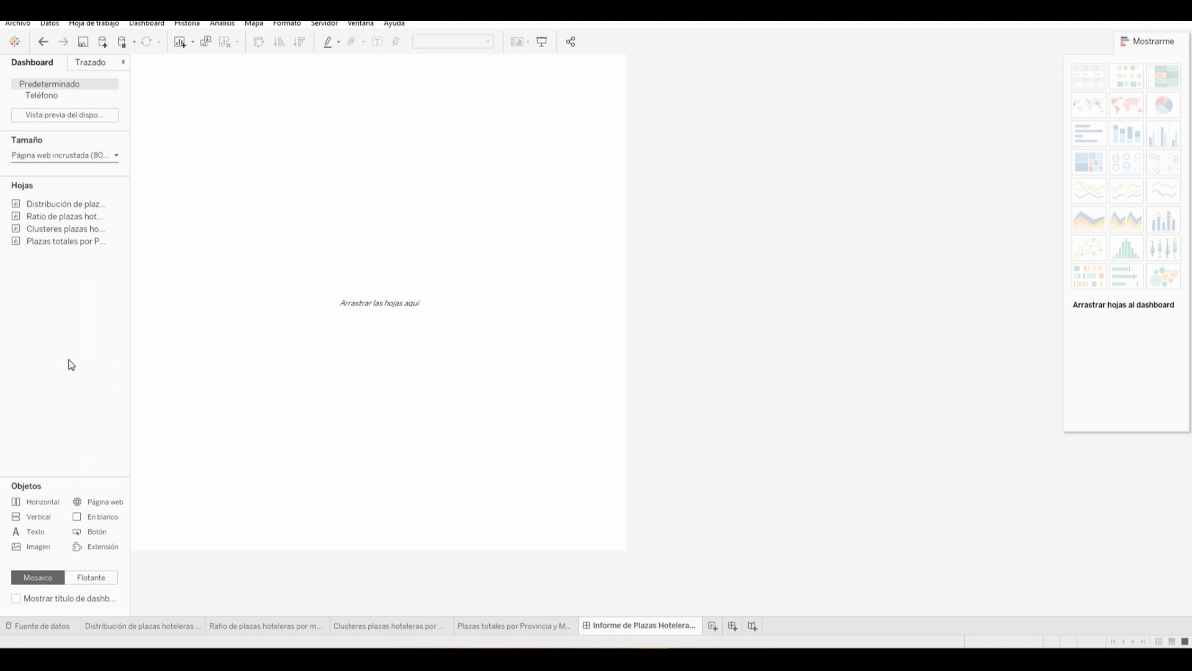
Place the provincial pie chart sheet filling the dashboard canvas
double_click(57, 206)
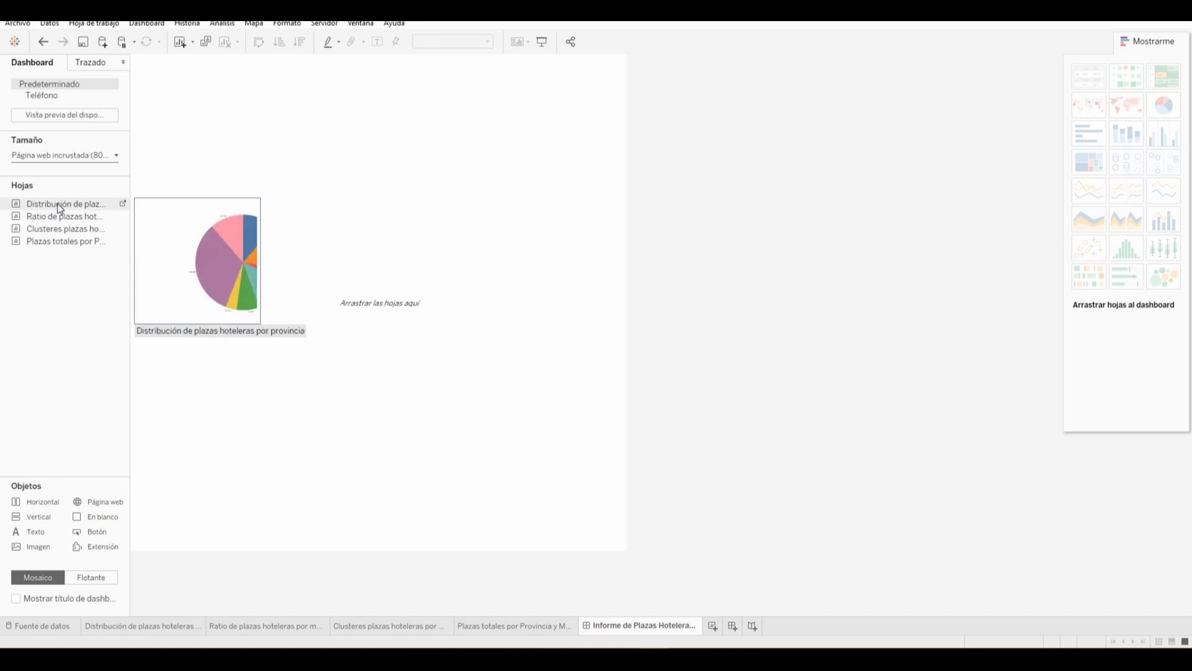
left_click_drag(57, 203, 189, 129)
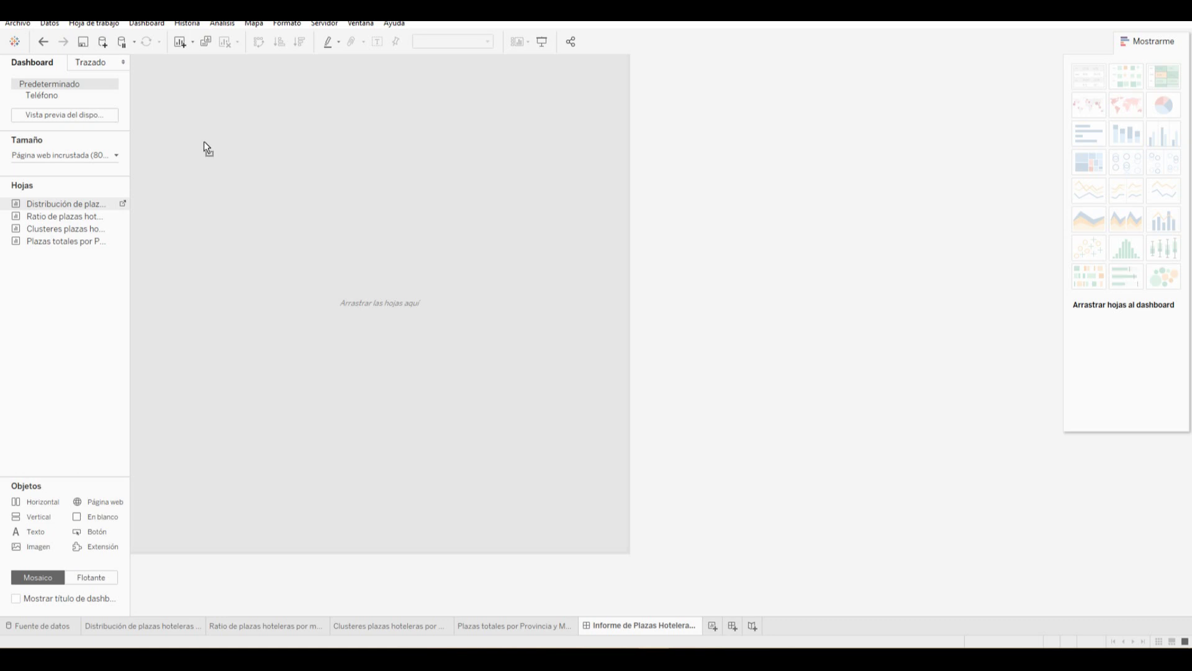
left_click_drag(204, 142, 205, 142)
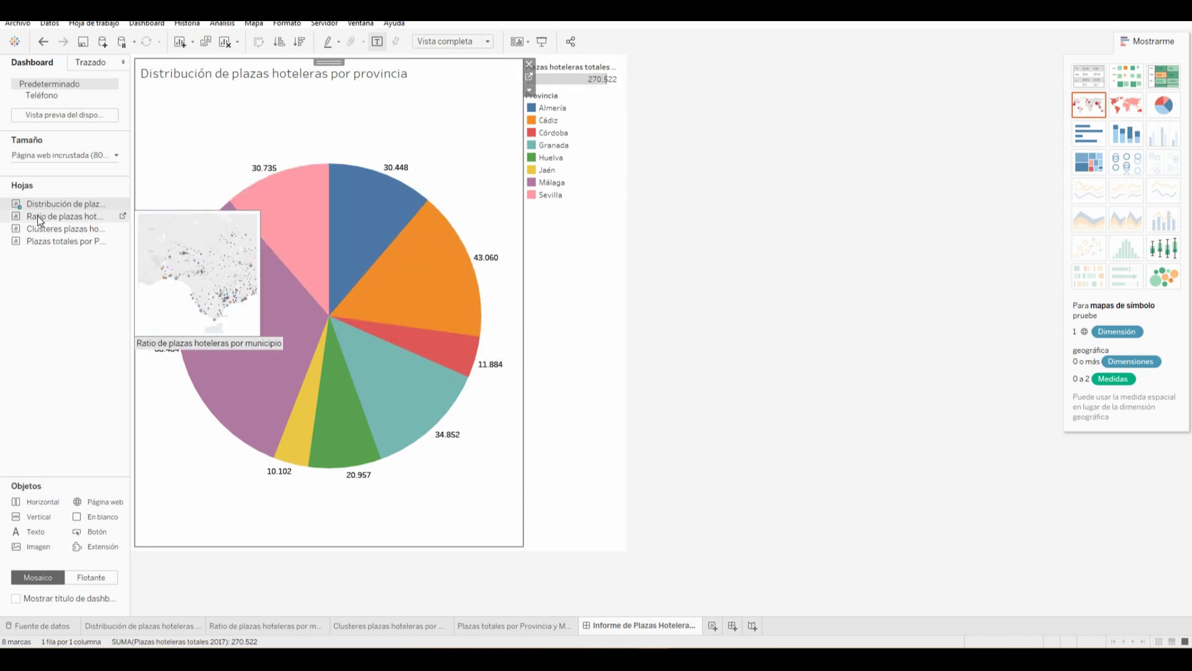
Place the ratio map and cluster map side by side below the pie chart
left_click_drag(39, 215, 213, 493)
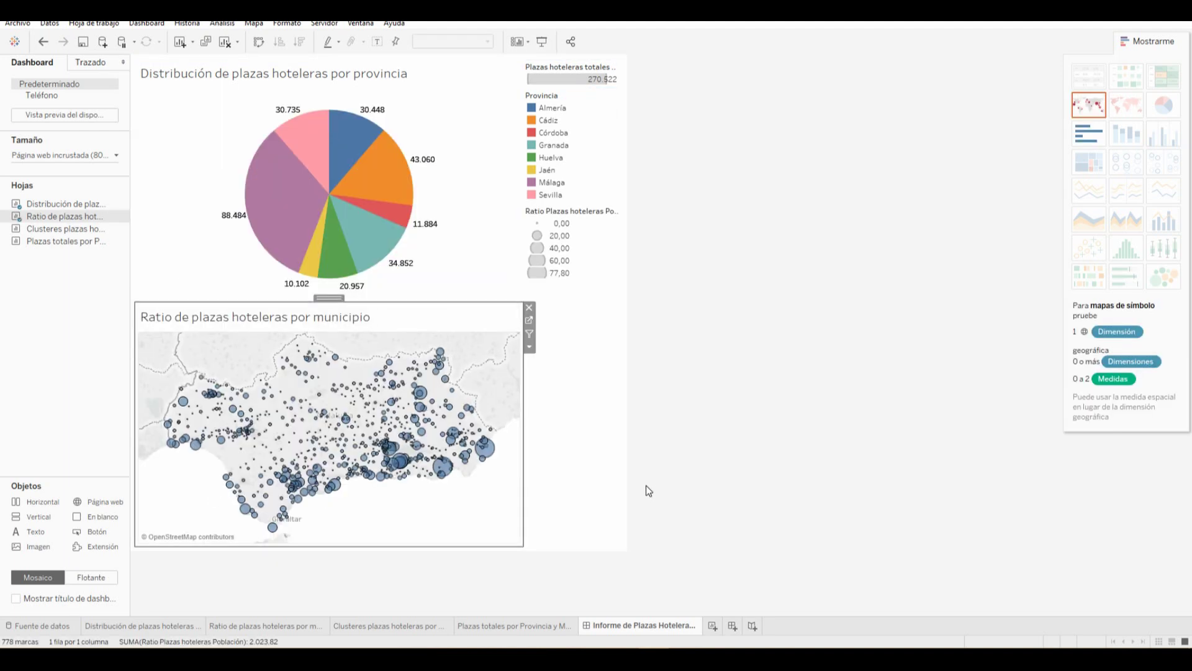
mouse_move(354, 273)
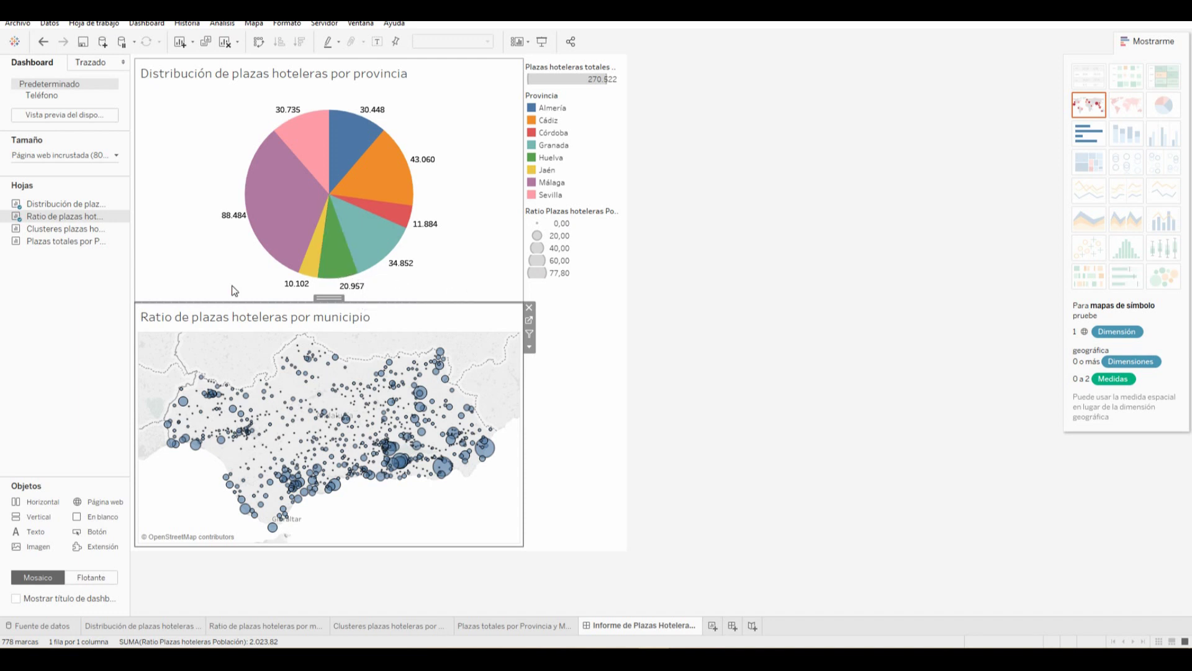
left_click(55, 231)
mouse_move(52, 234)
left_mouse_down()
mouse_move(179, 260)
mouse_move(565, 426)
mouse_move(509, 427)
left_mouse_up()
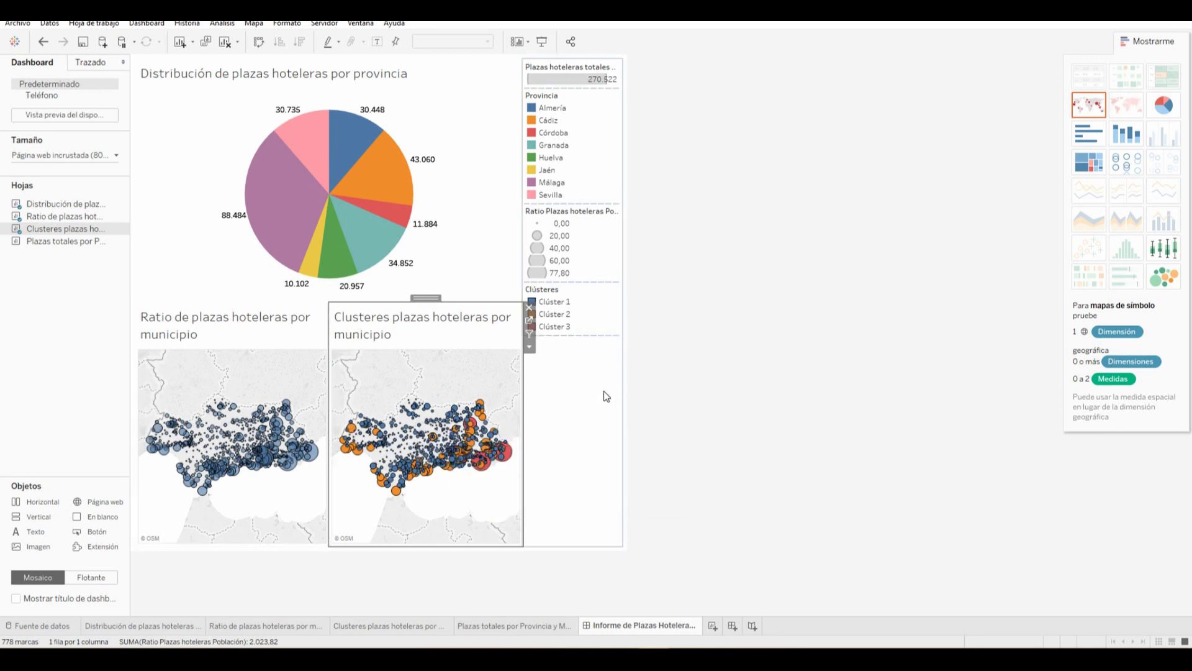
Remove the Clústeres, ratio size, Plazas totales and Provincia legends from the dashboard
left_click(586, 323)
left_click(628, 287)
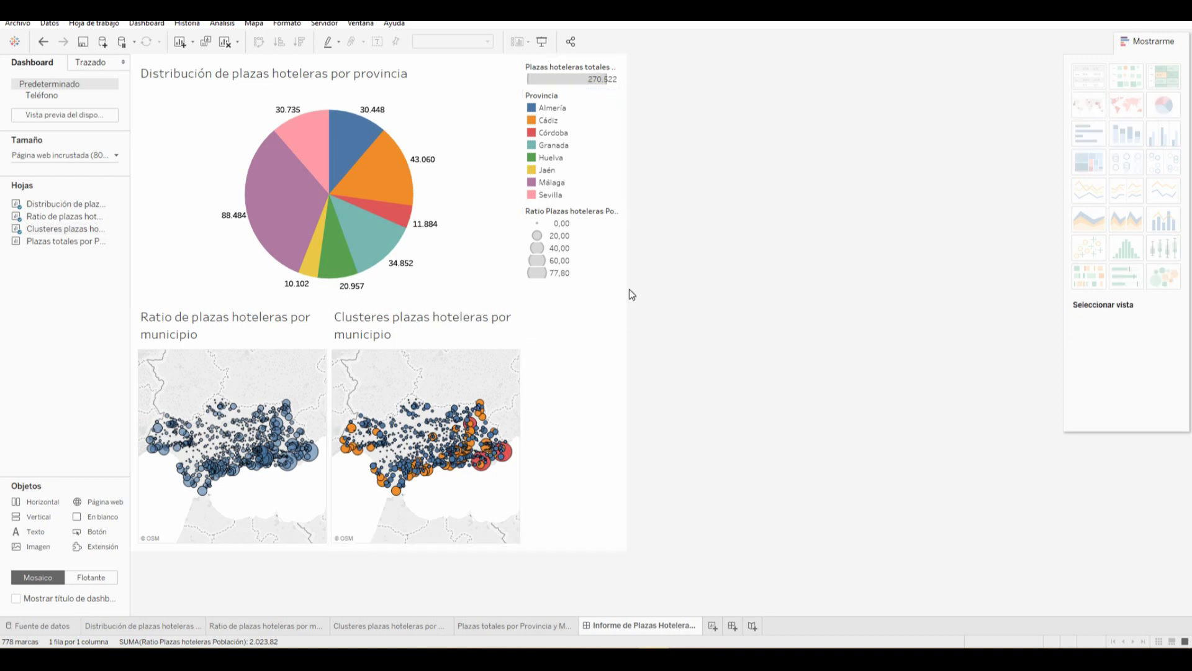
left_click(587, 226)
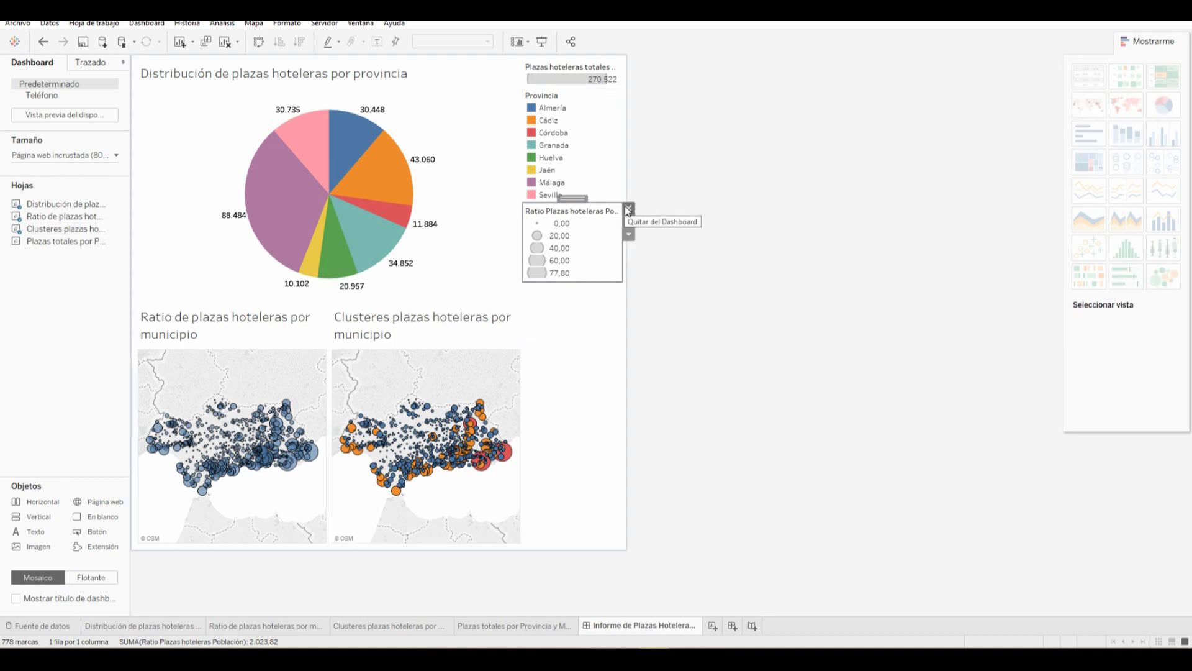
left_click(629, 208)
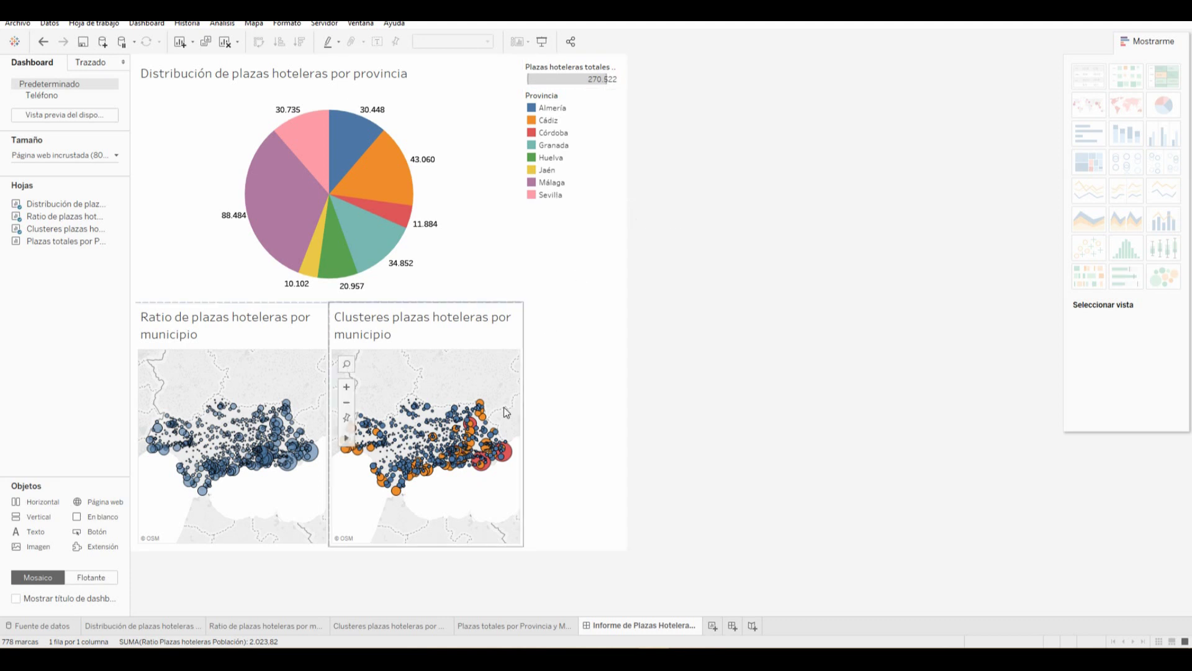
left_click(549, 132)
left_click(594, 73)
left_click(626, 65)
left_click(581, 85)
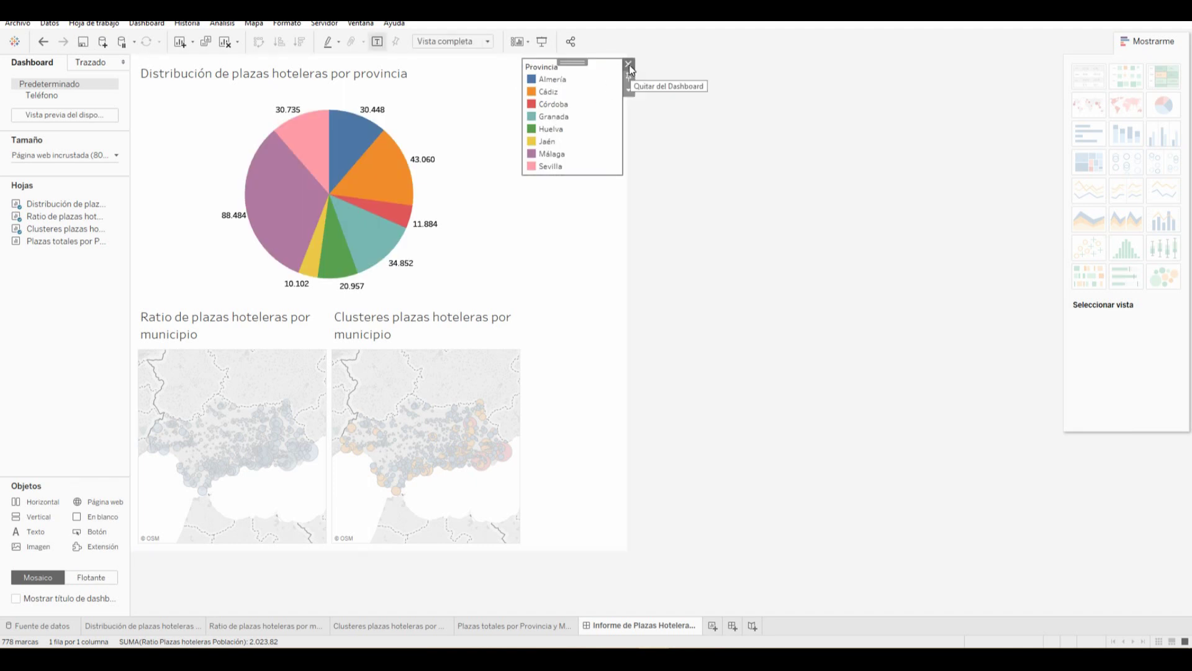
left_click_drag(577, 62, 550, 82)
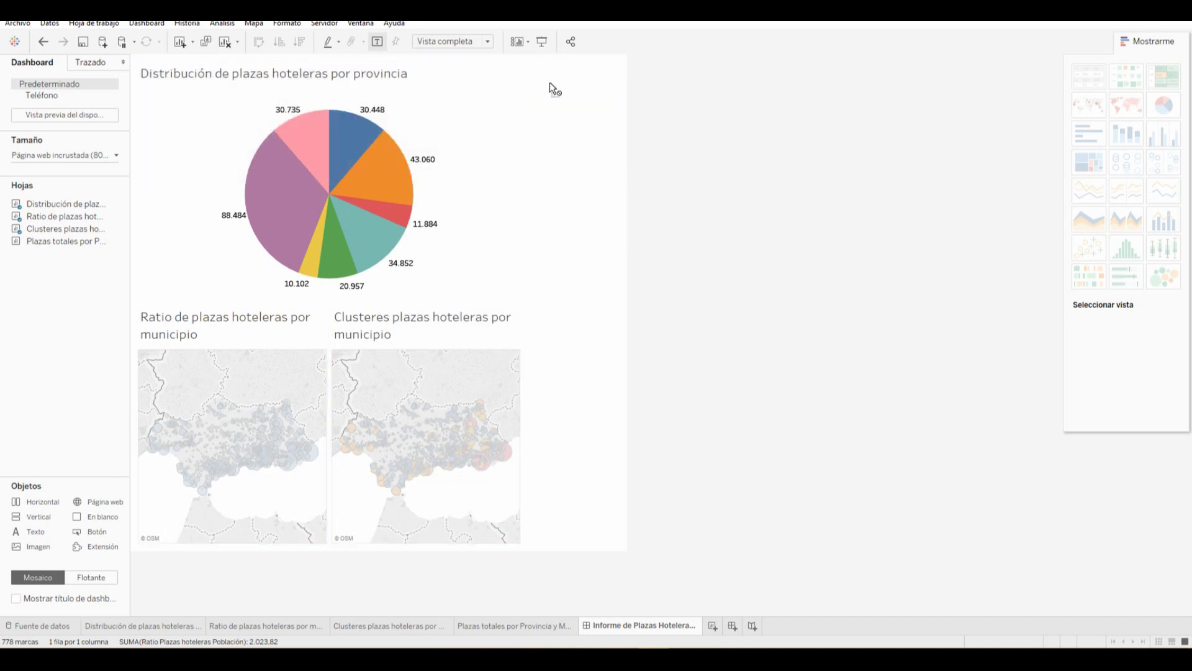
left_click(629, 64)
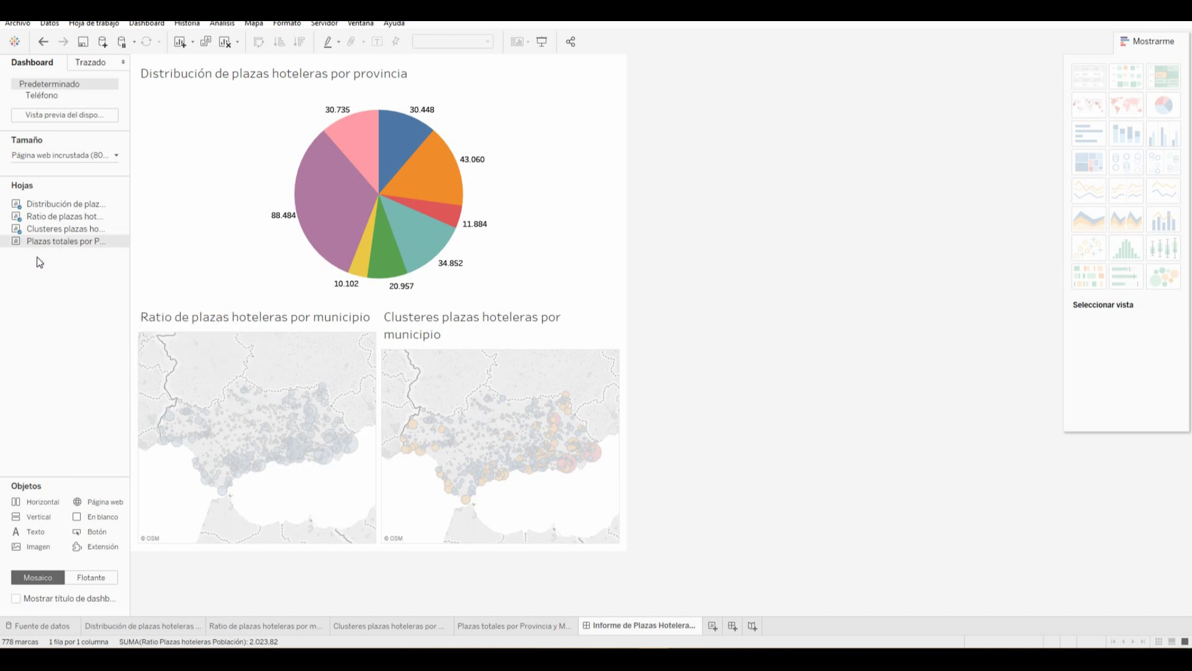
Place the treemap right of the pie chart, restoring it after an accidental removal, and delete its legend
mouse_move(54, 242)
left_mouse_down()
mouse_move(423, 221)
mouse_move(528, 189)
left_mouse_up()
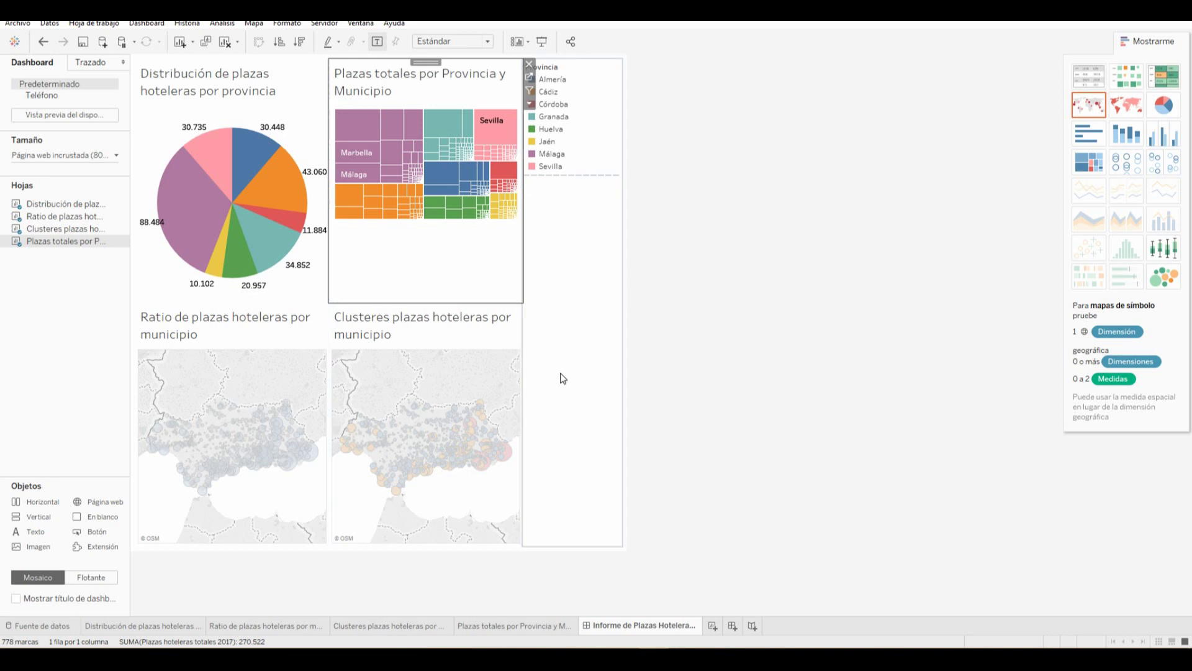
left_click(529, 64)
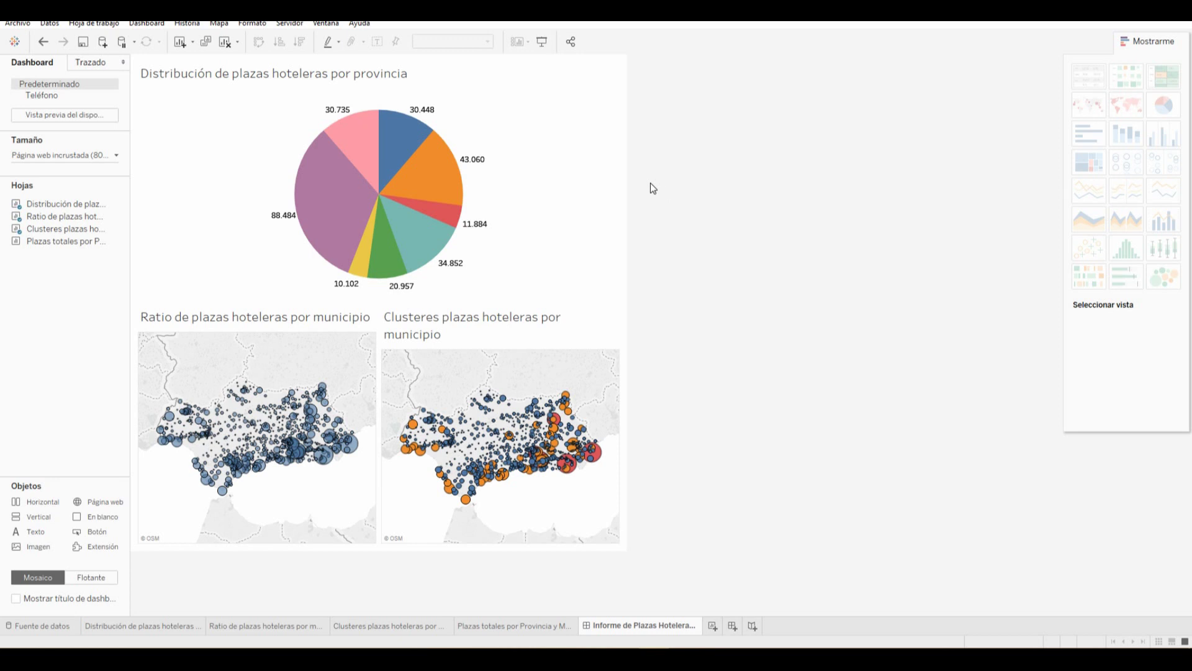
left_click(43, 42)
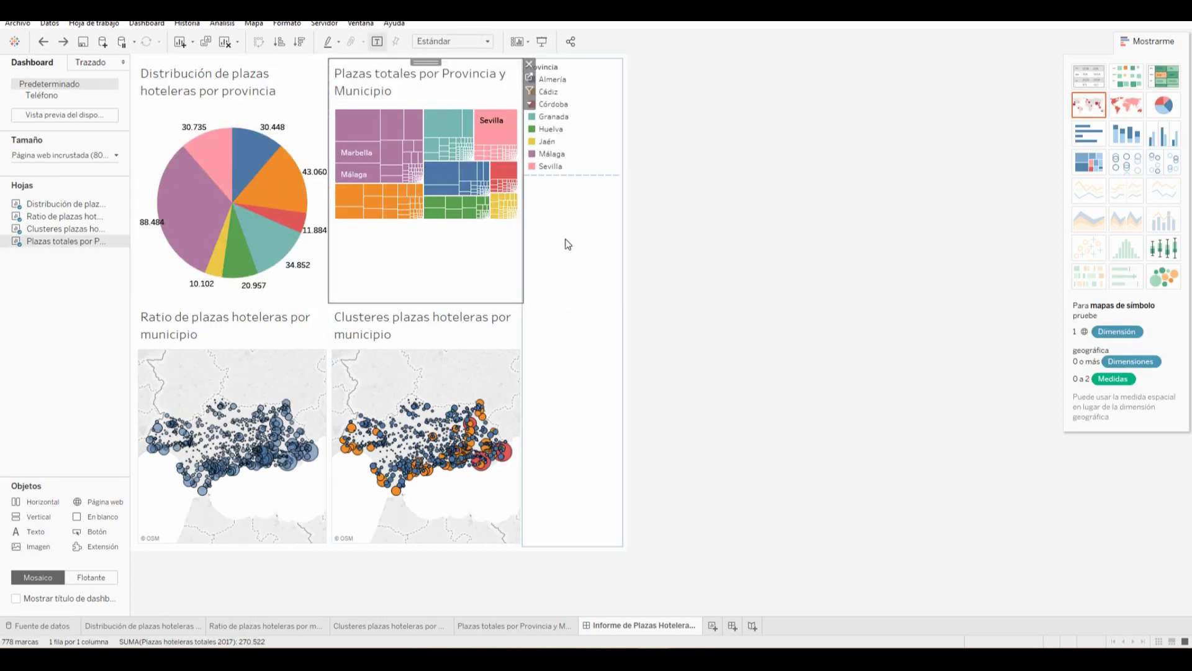
left_click(595, 162)
left_click(631, 65)
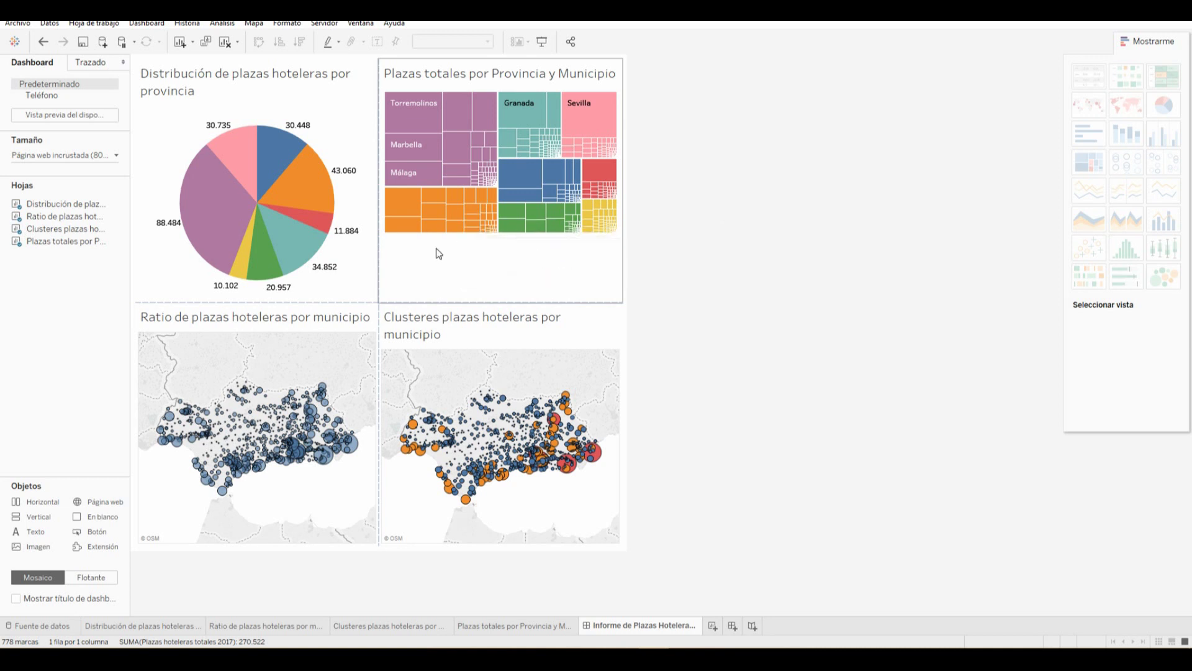
left_click(434, 286)
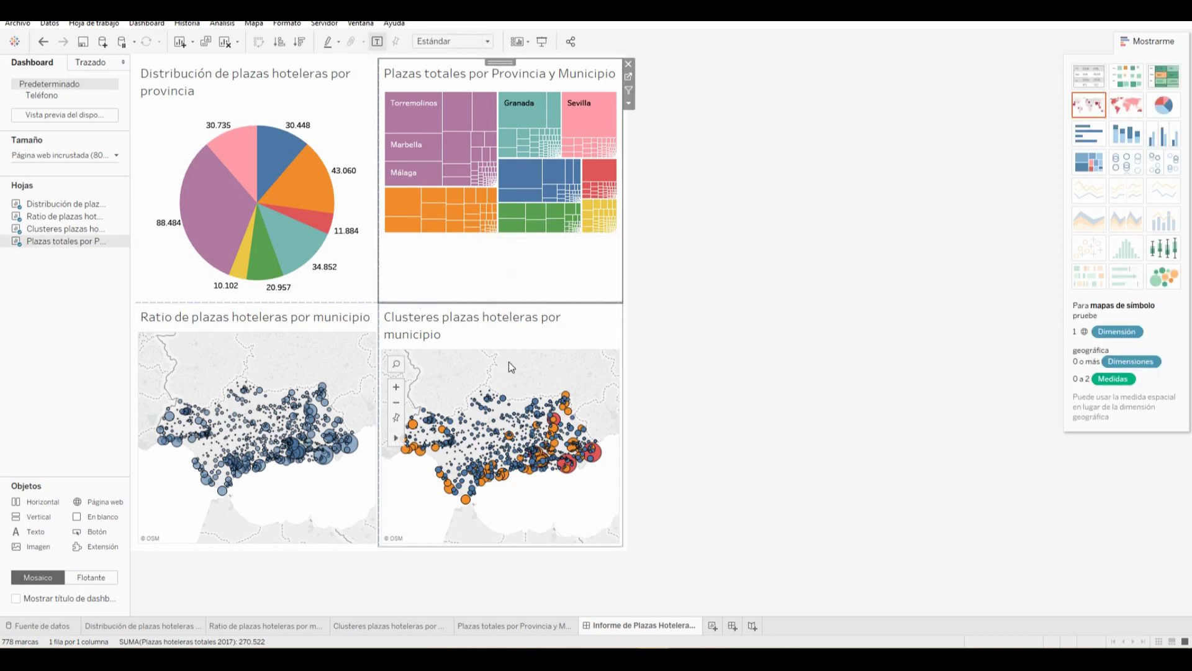
left_click(468, 332)
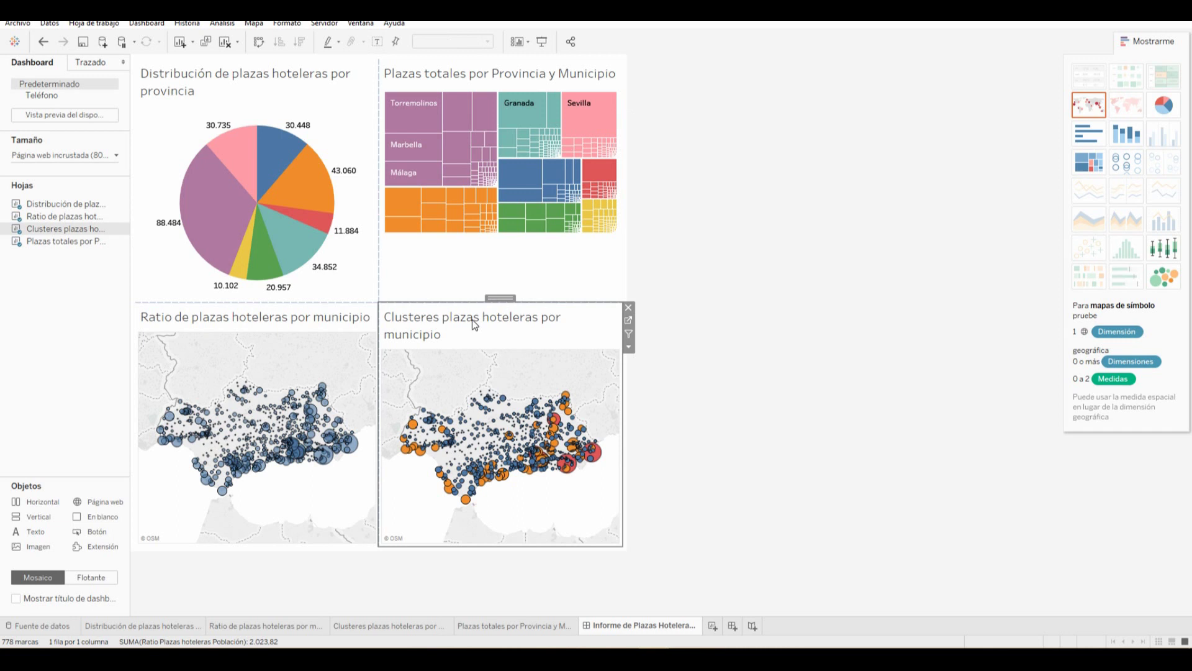
left_click(604, 282)
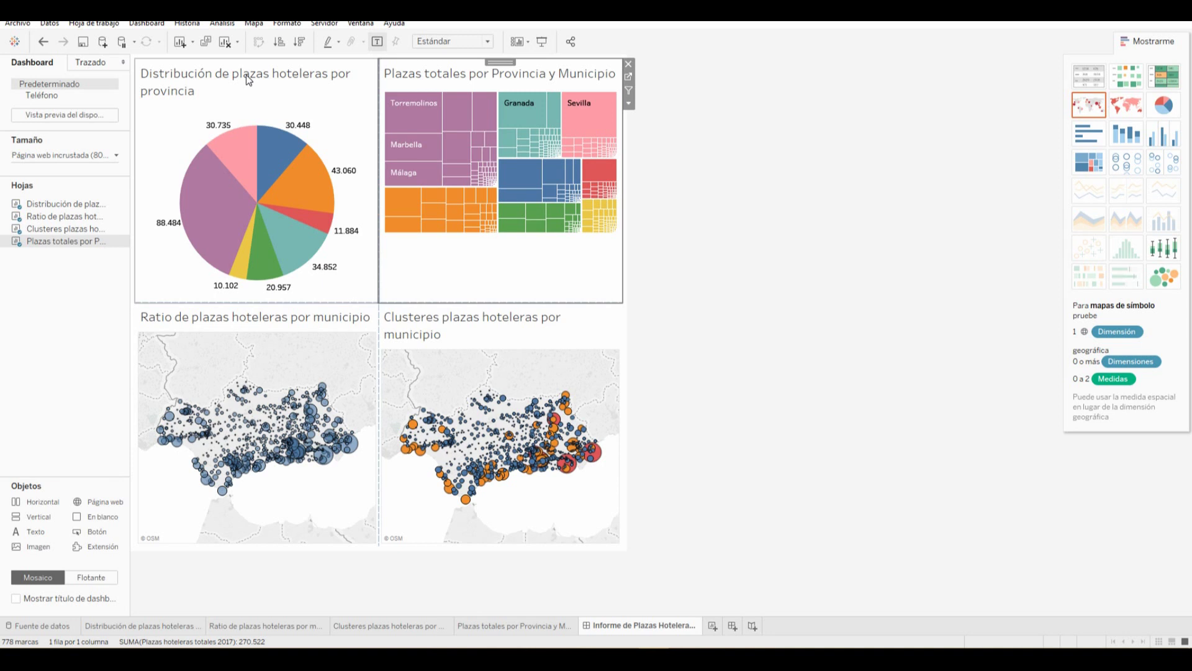
left_click(240, 94)
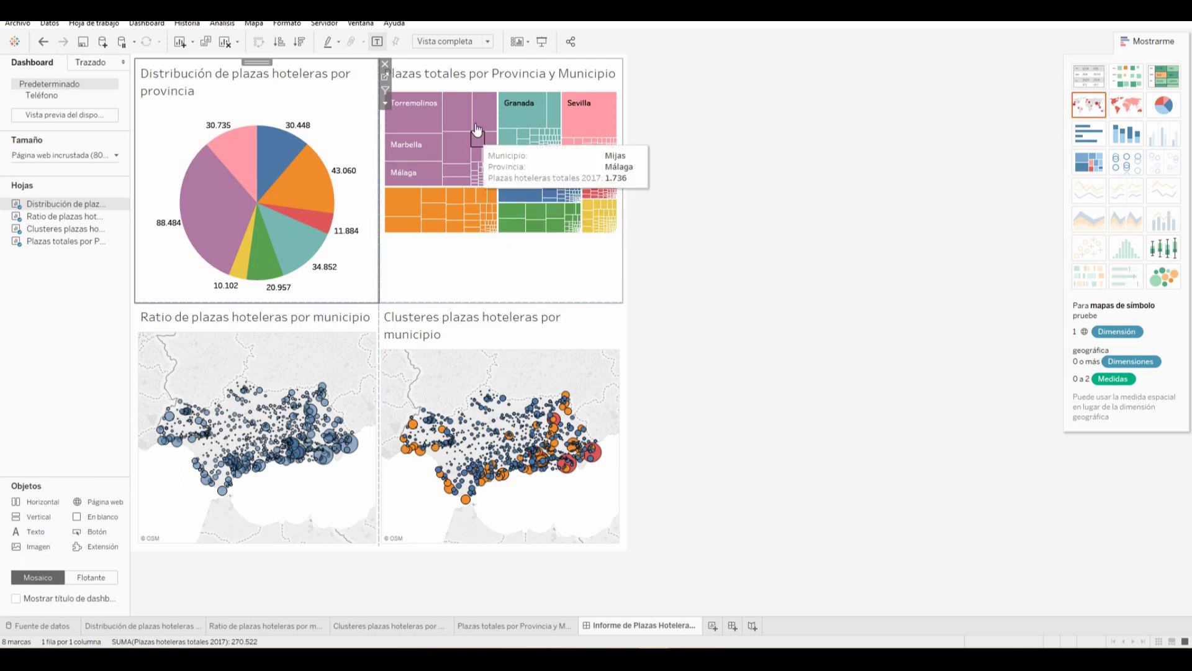
Make the treemap title size 11 and bold
double_click(473, 75)
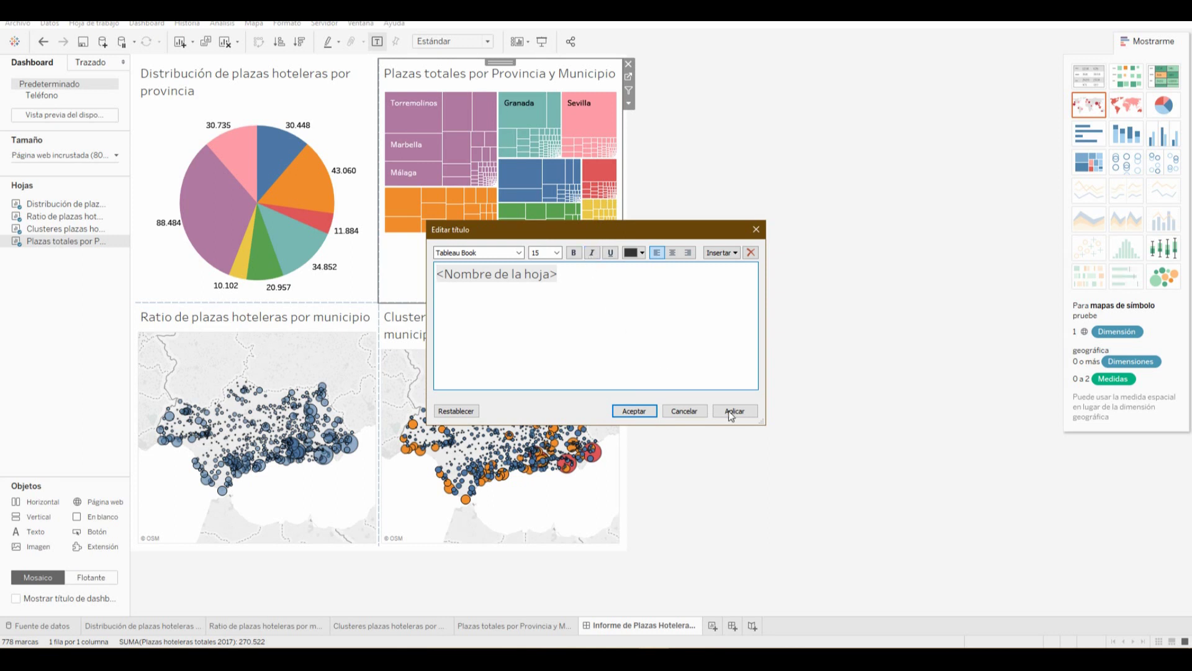
left_click_drag(584, 276, 399, 269)
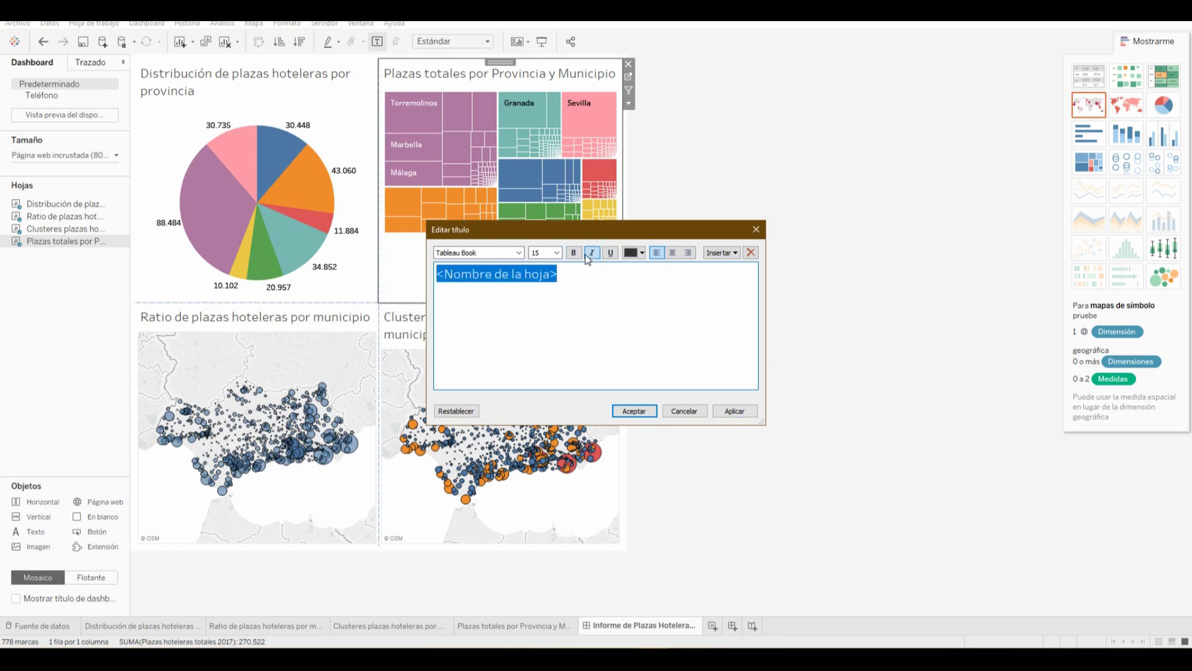
left_click(557, 253)
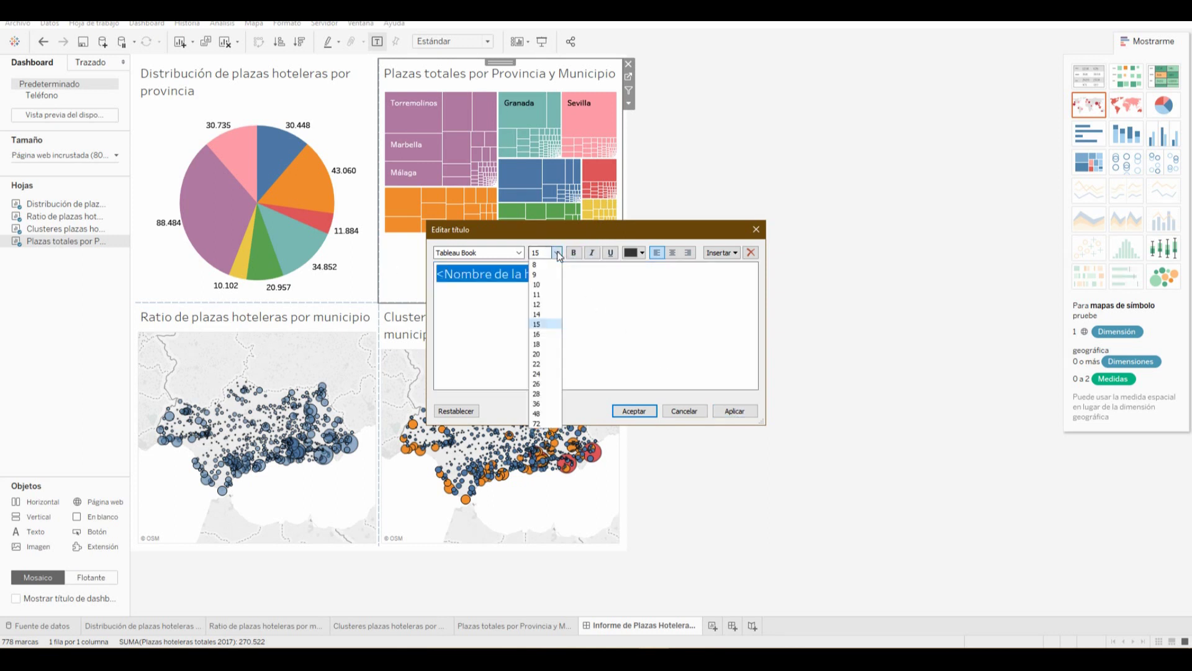
left_click(543, 294)
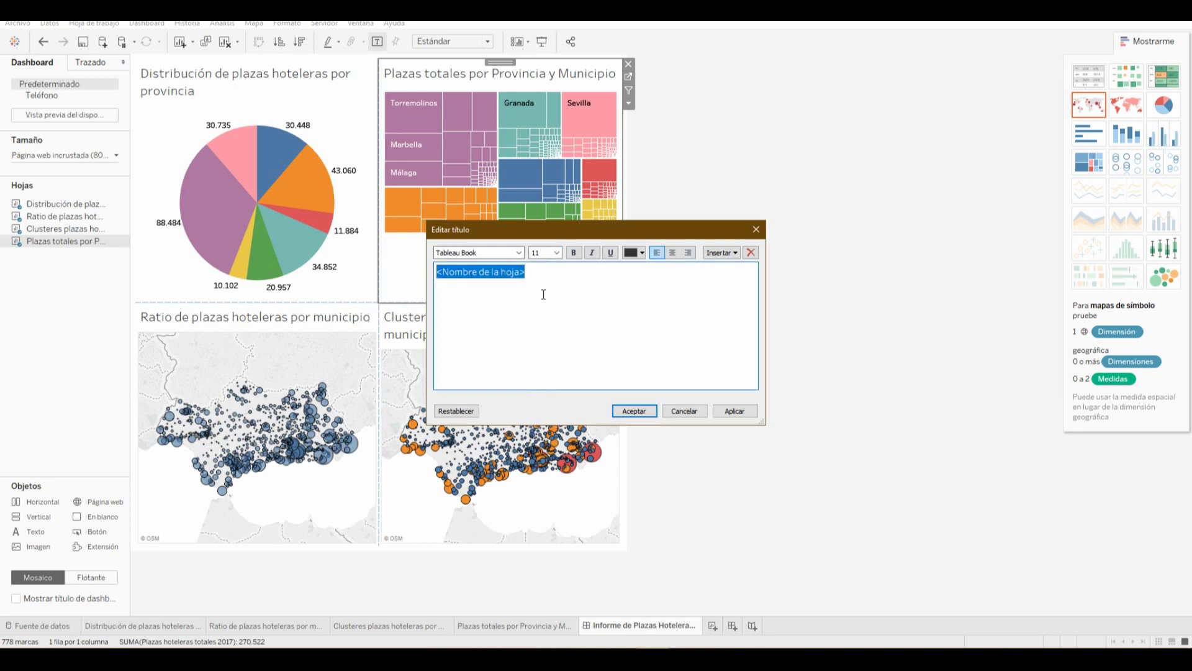
left_click(574, 253)
left_click(726, 410)
left_click(634, 411)
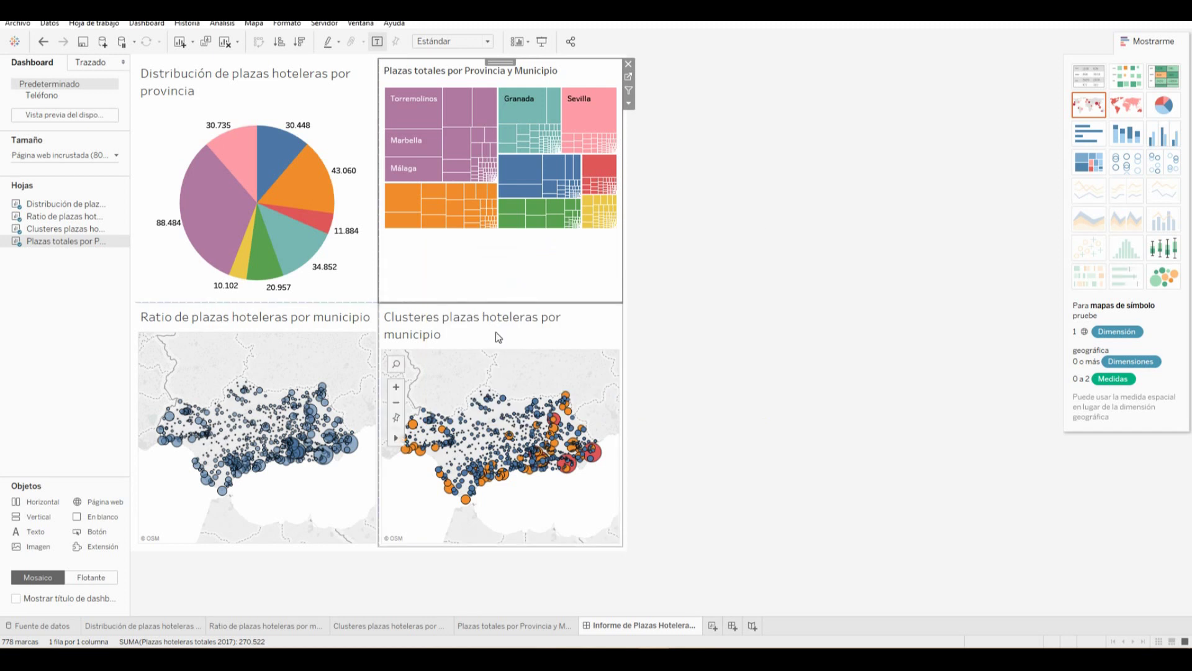
double_click(414, 71)
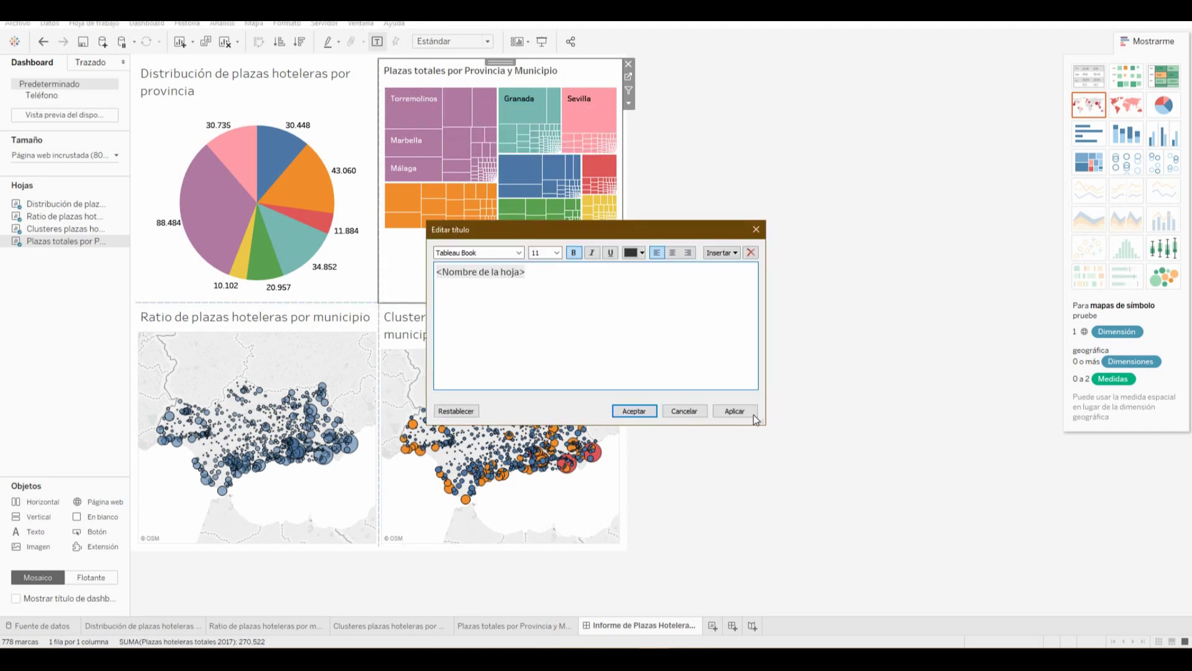
left_click(735, 411)
left_click(685, 411)
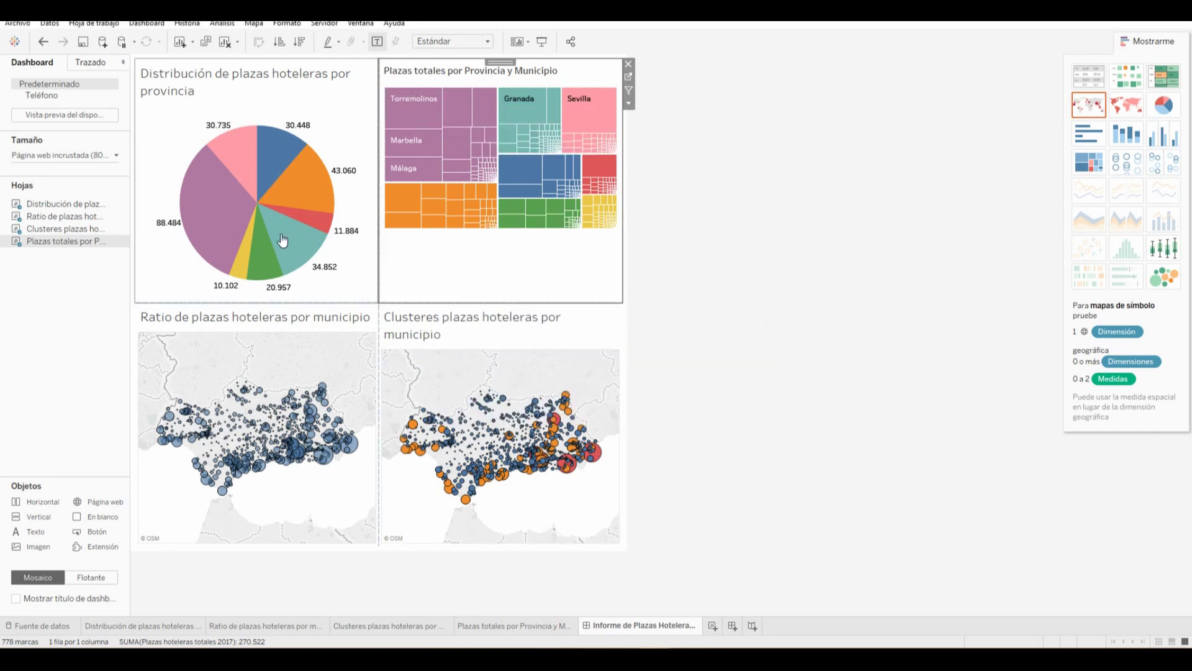
Make the pie chart title size 11 and bold
double_click(259, 81)
triple_click(591, 272)
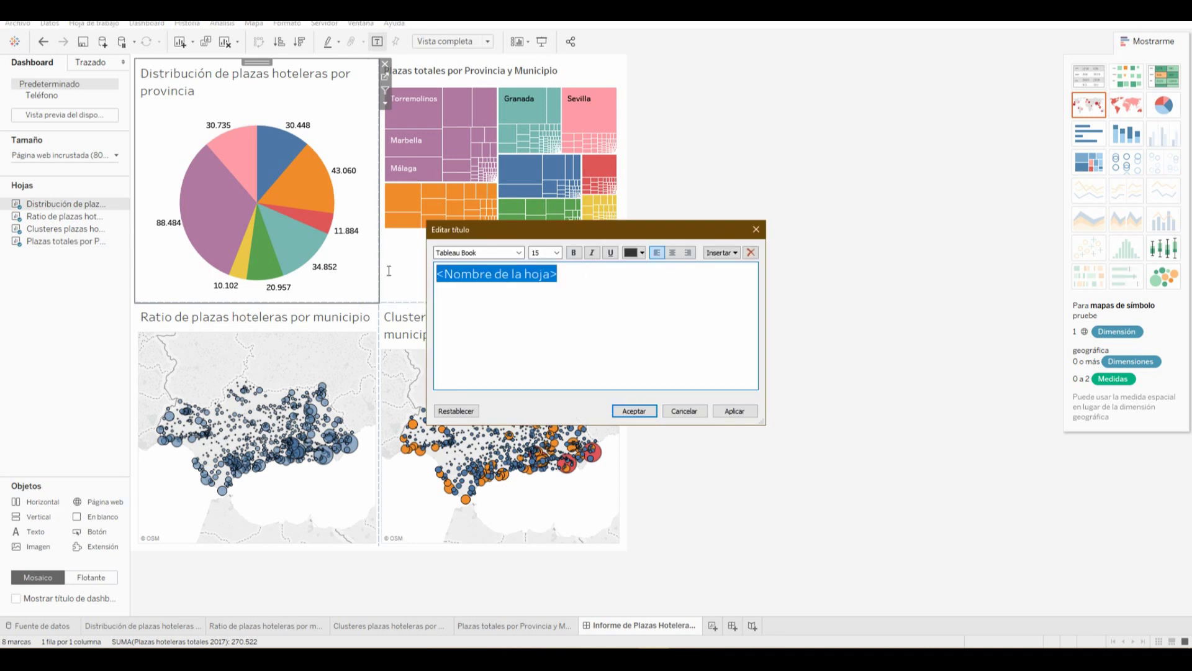
left_click(556, 253)
left_click(546, 295)
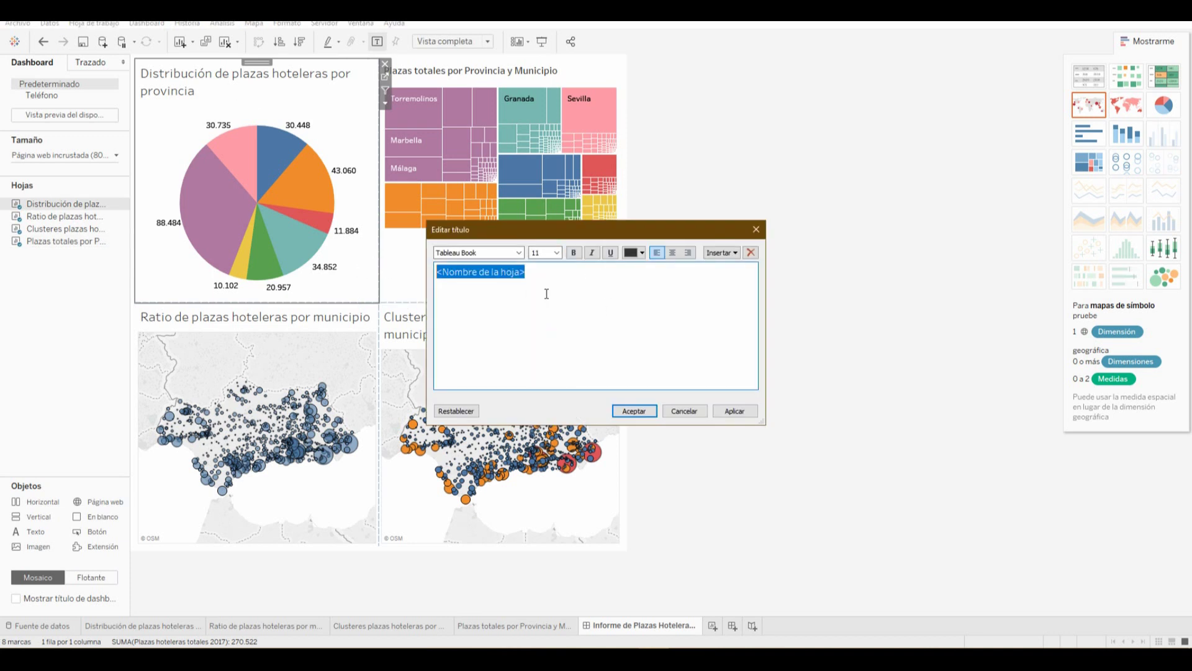
left_click(574, 253)
left_click(735, 411)
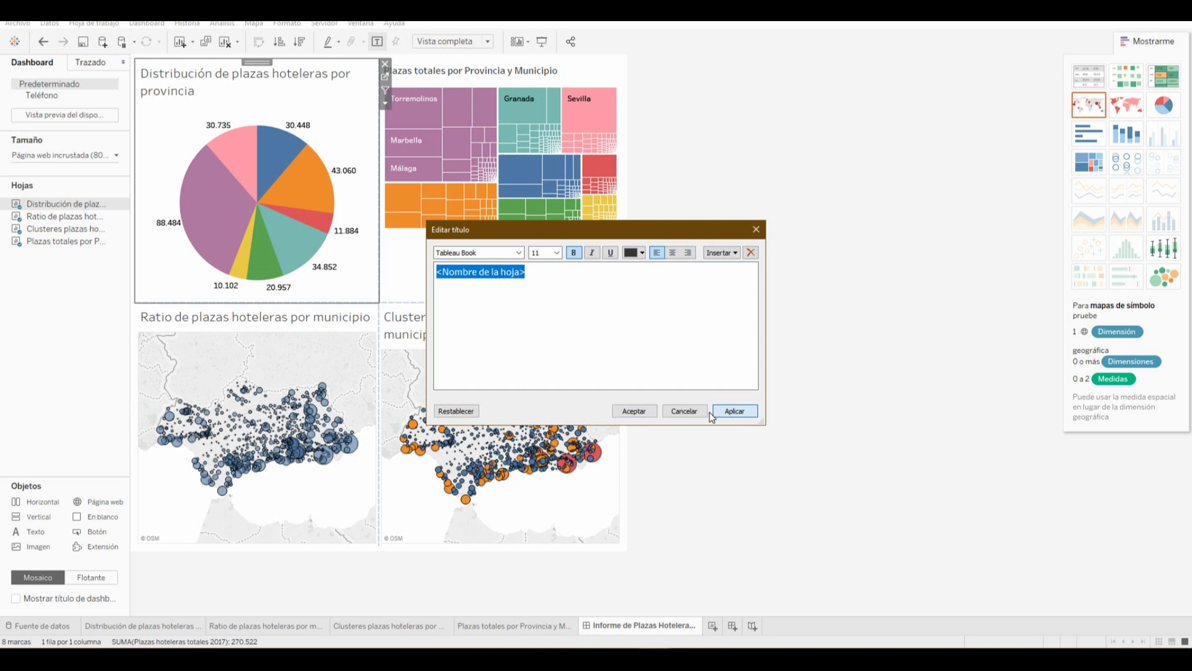
left_click(643, 411)
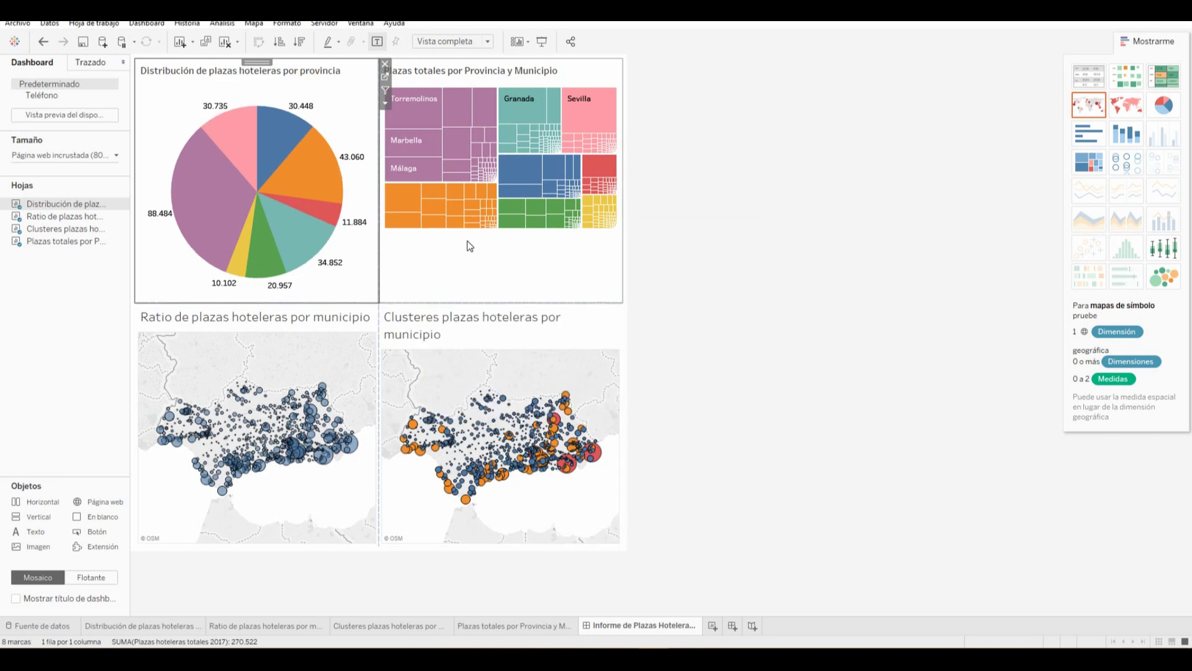
Set the treemap's fit to Vista completa so it fills its pane
left_click(478, 258)
left_click(487, 215)
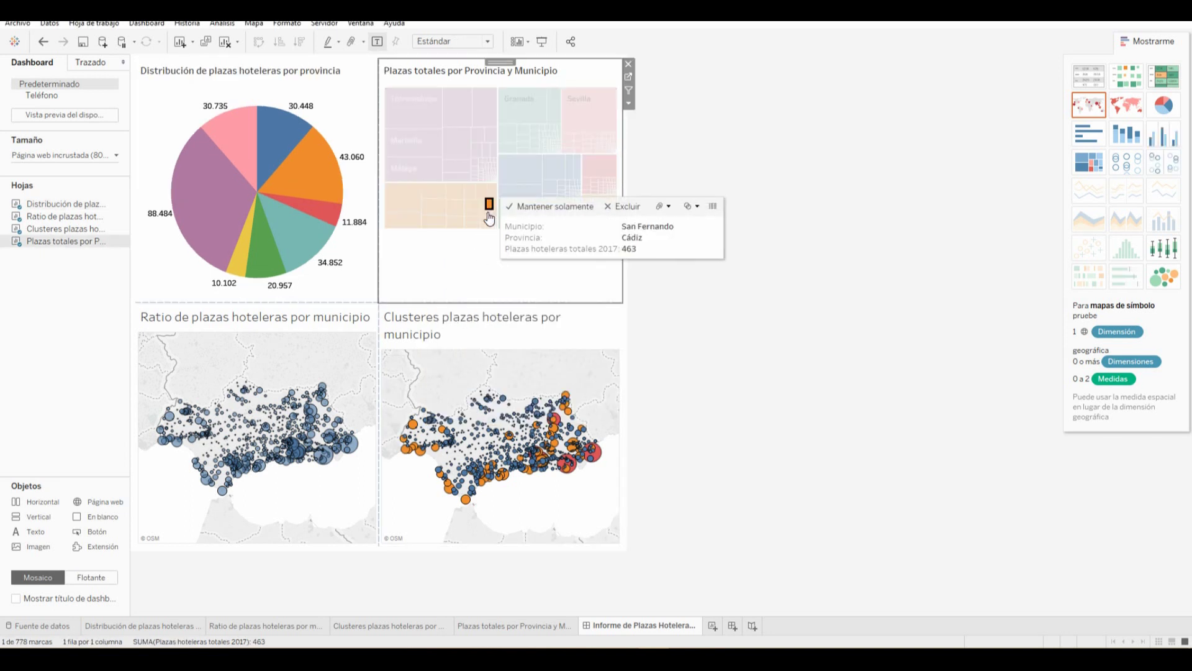
left_click(470, 261)
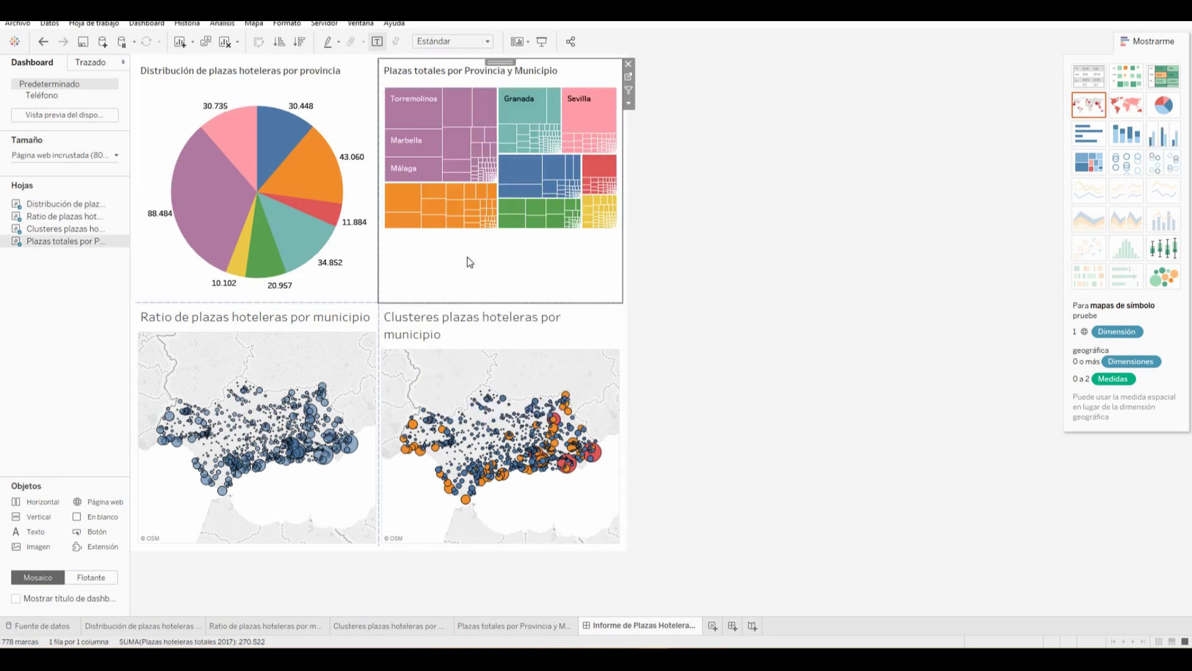
left_click(489, 41)
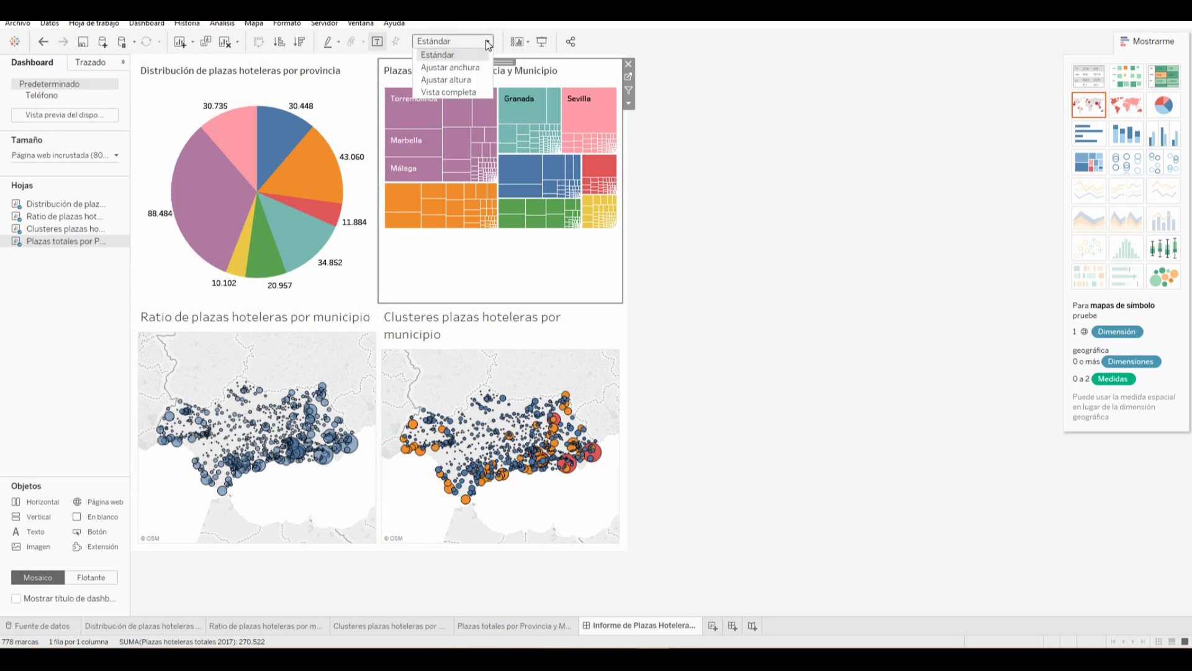
left_click(470, 92)
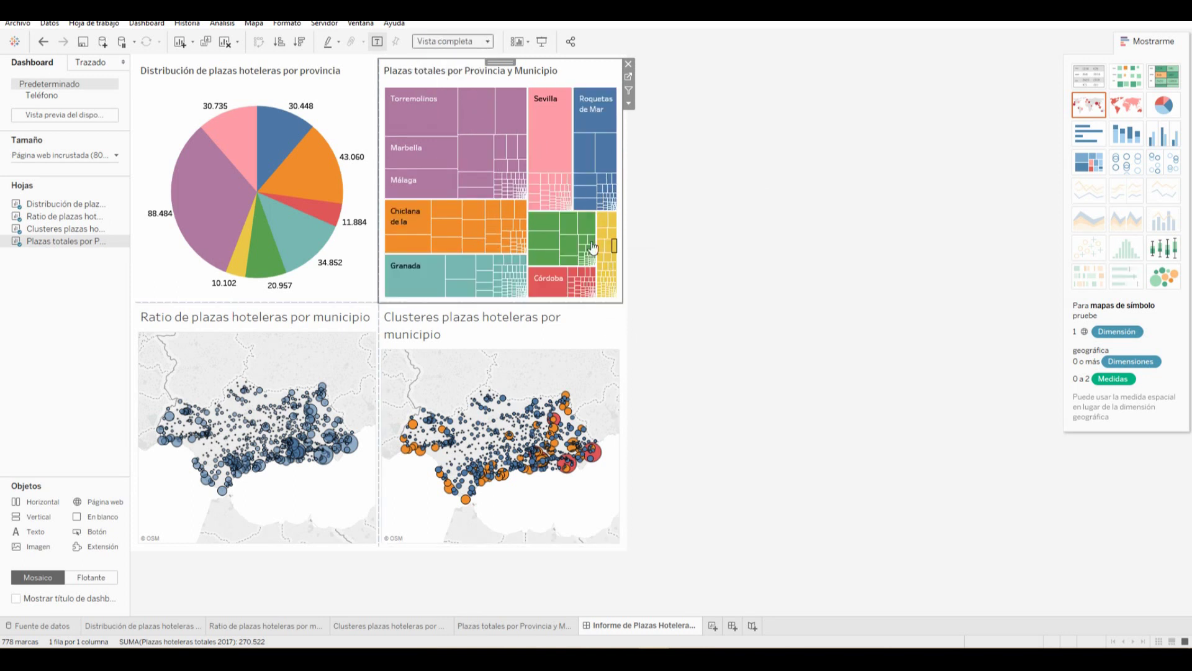
Make the clusters map title size 11 and bold
left_click(555, 333)
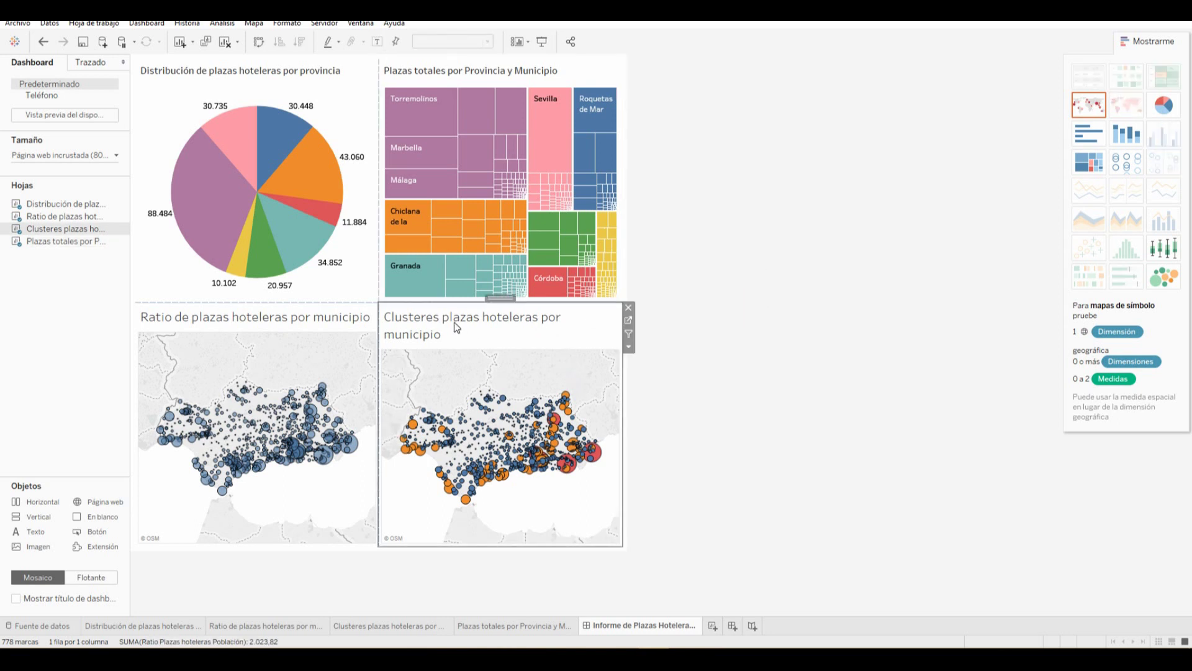
double_click(458, 329)
left_click_drag(579, 276, 436, 273)
left_click(547, 252)
left_click(542, 299)
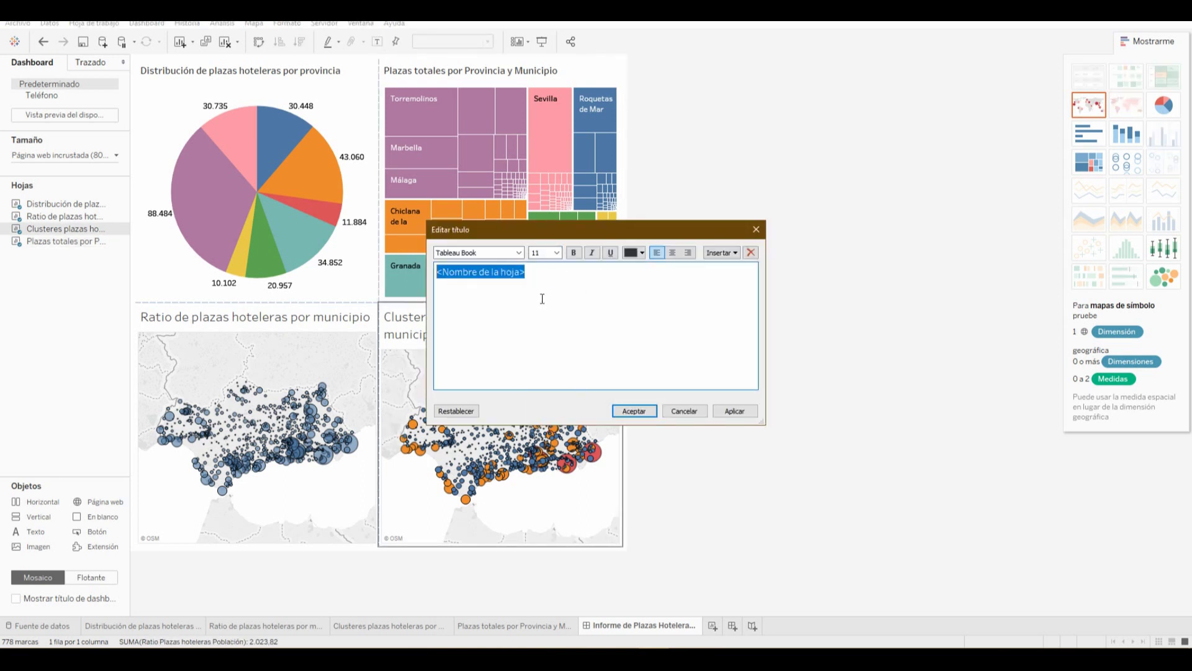
left_click(573, 252)
left_click(731, 410)
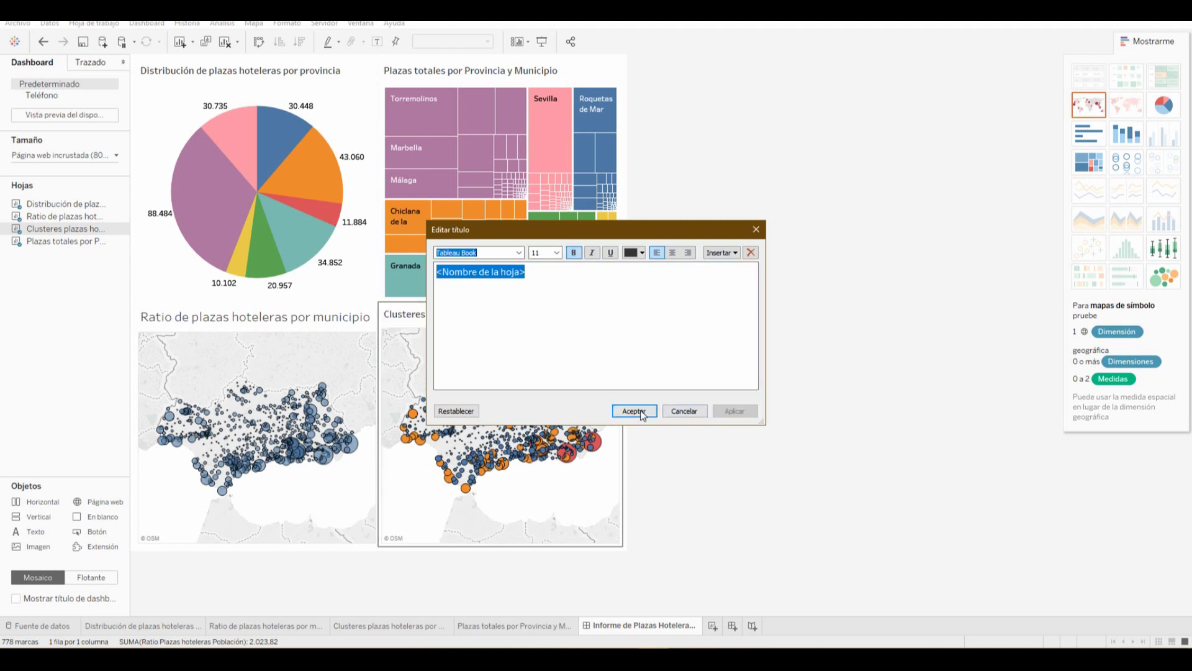
left_click(633, 411)
Make the ratio map title size 11 and bold
double_click(314, 318)
left_click_drag(437, 273, 559, 273)
left_click(557, 253)
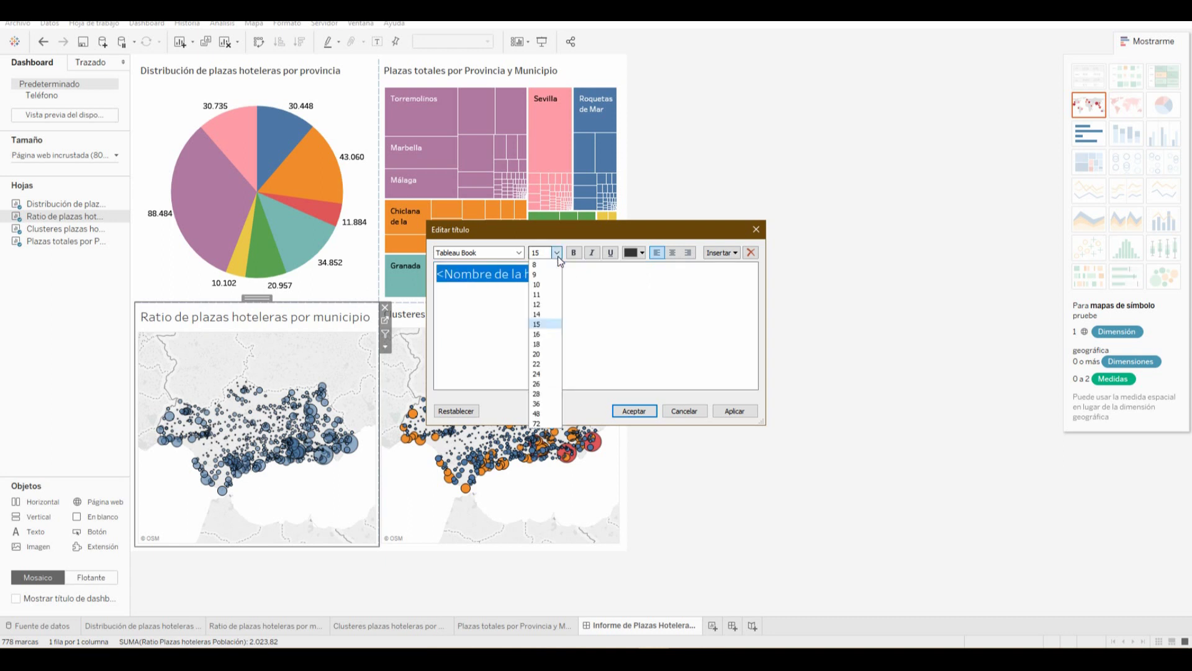
left_click(547, 295)
left_click(734, 410)
left_click(634, 410)
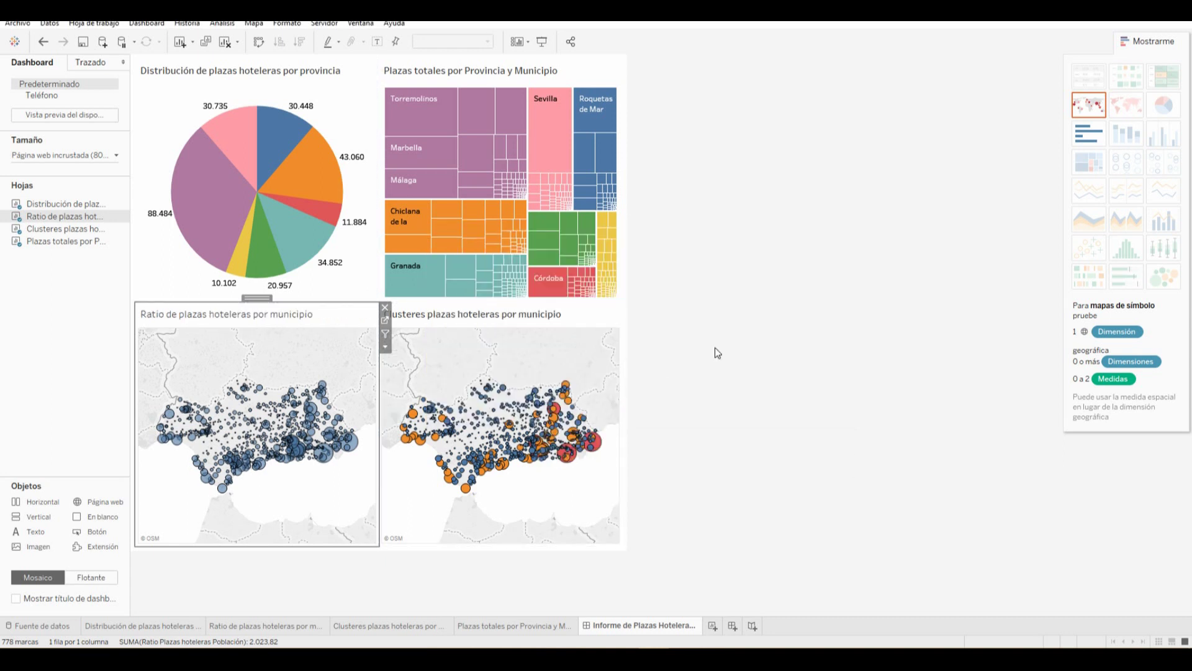
double_click(243, 315)
left_click_drag(524, 271, 392, 269)
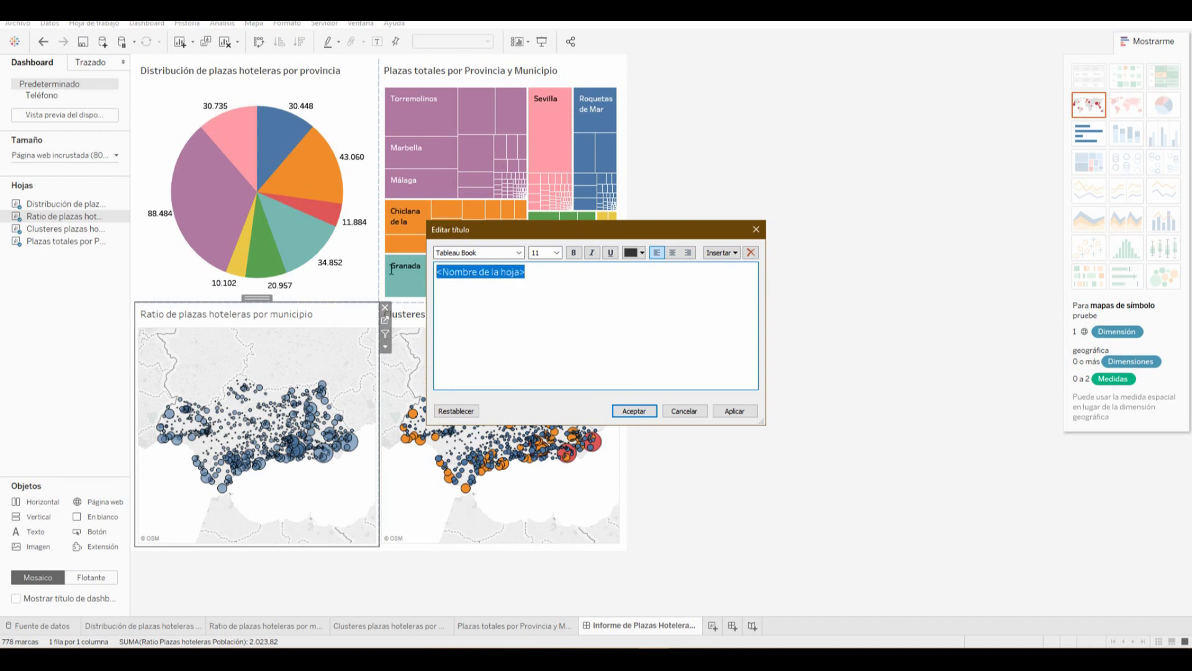
left_click(574, 252)
left_click(734, 411)
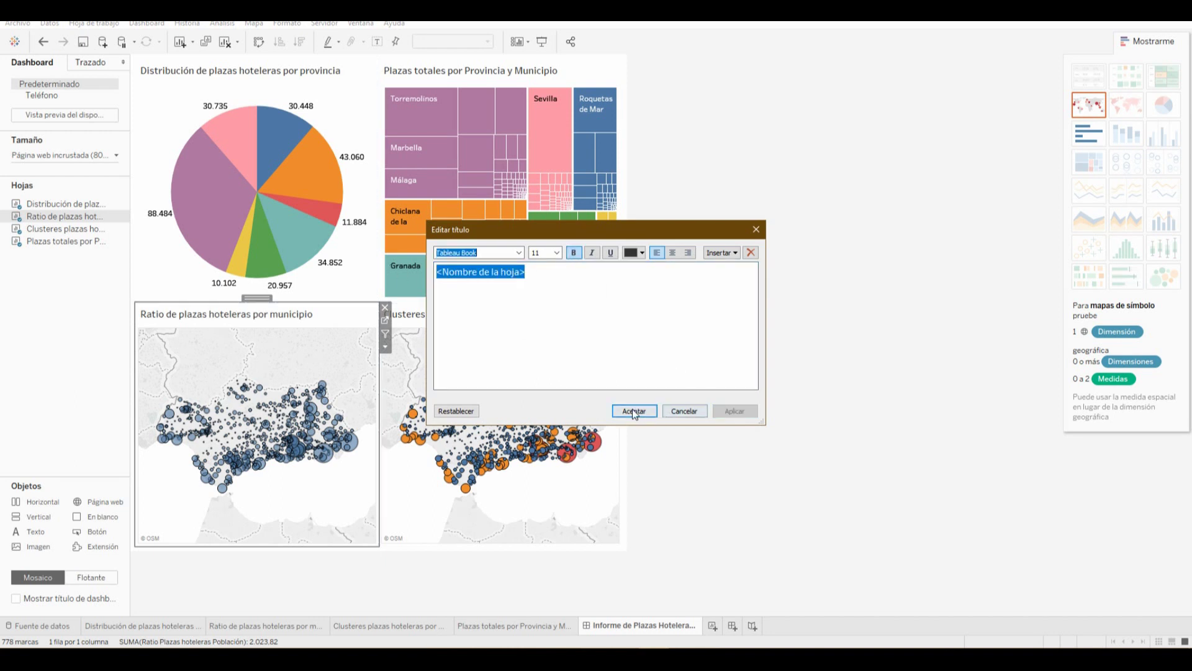
left_click(634, 410)
Check each dashboard sheet and set the pie chart to fill its whole pane
left_click(544, 363)
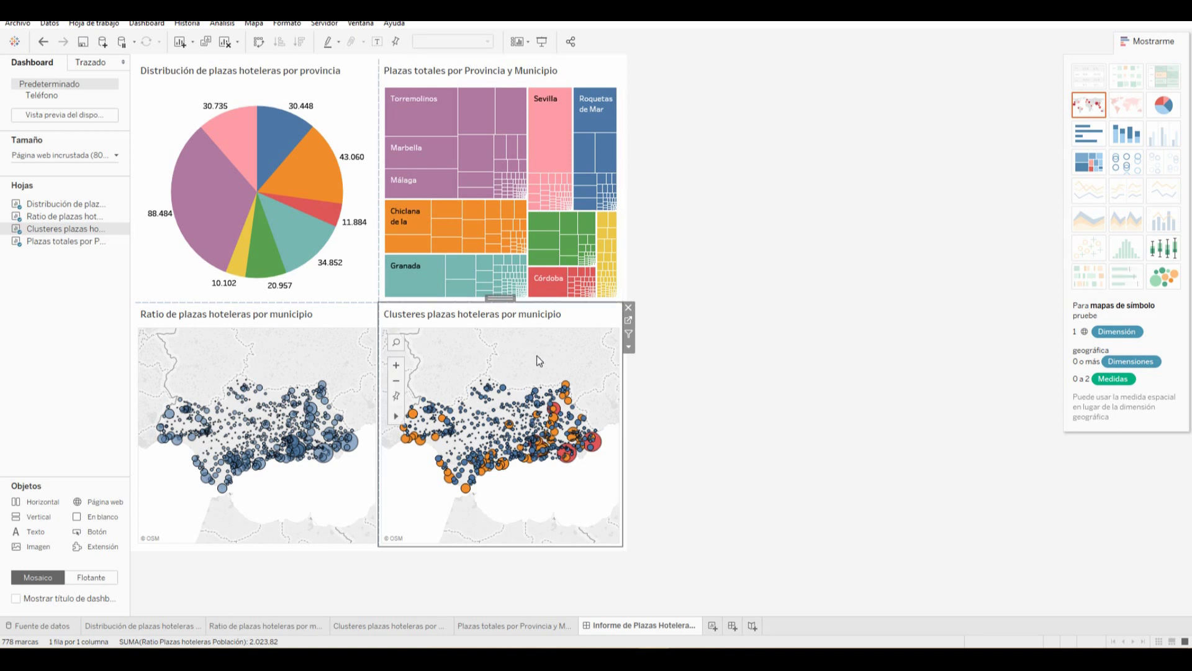
mouse_move(528, 99)
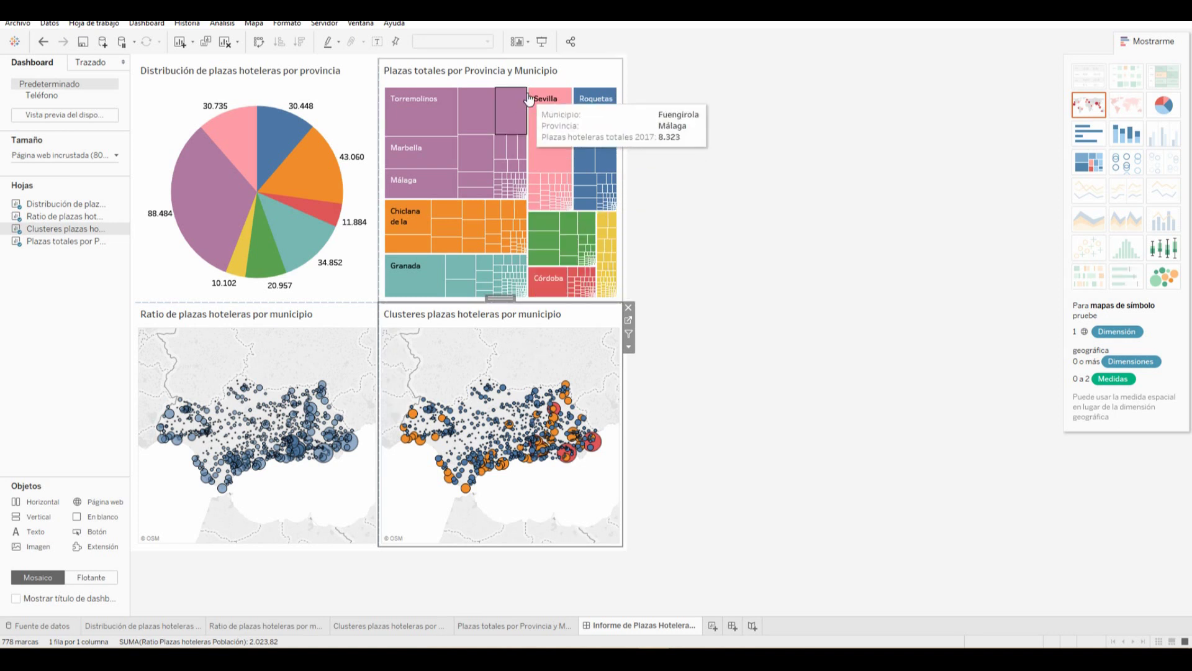
left_click(534, 73)
left_click(344, 133)
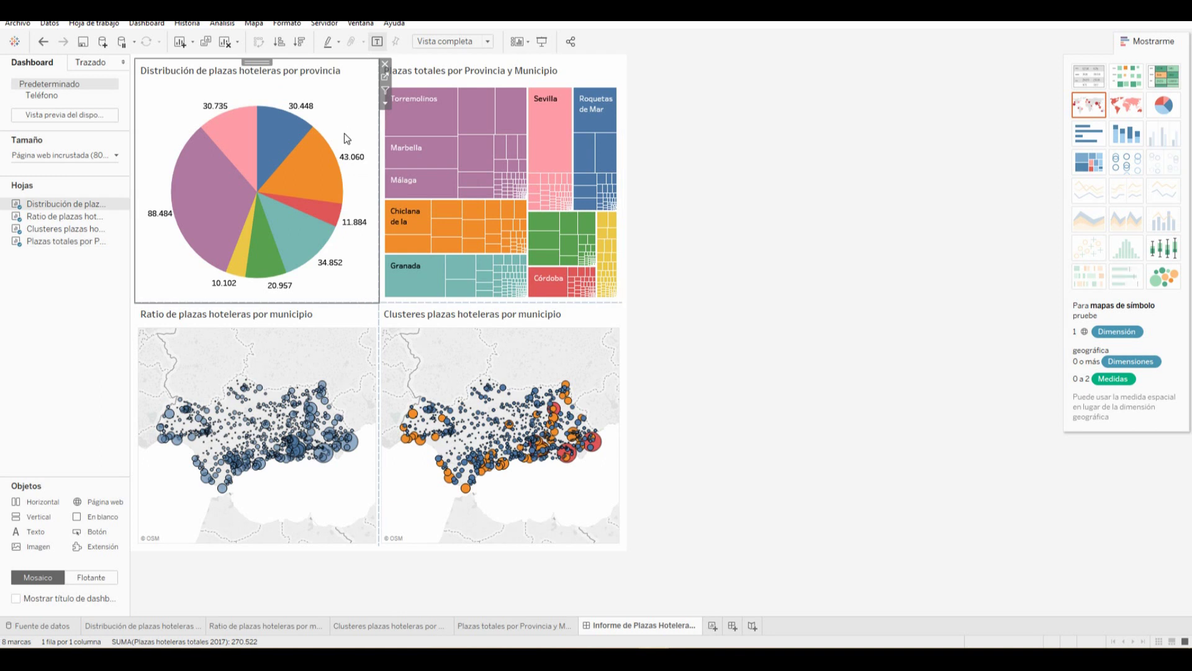
left_click(451, 41)
left_click(448, 92)
left_click(346, 330)
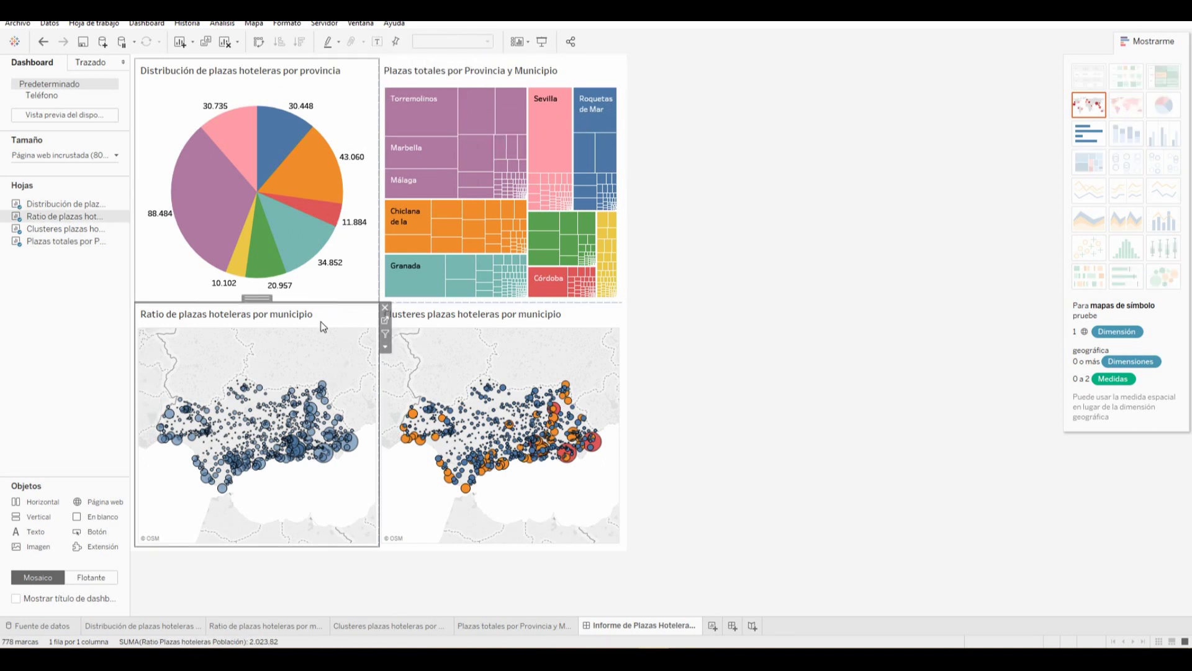
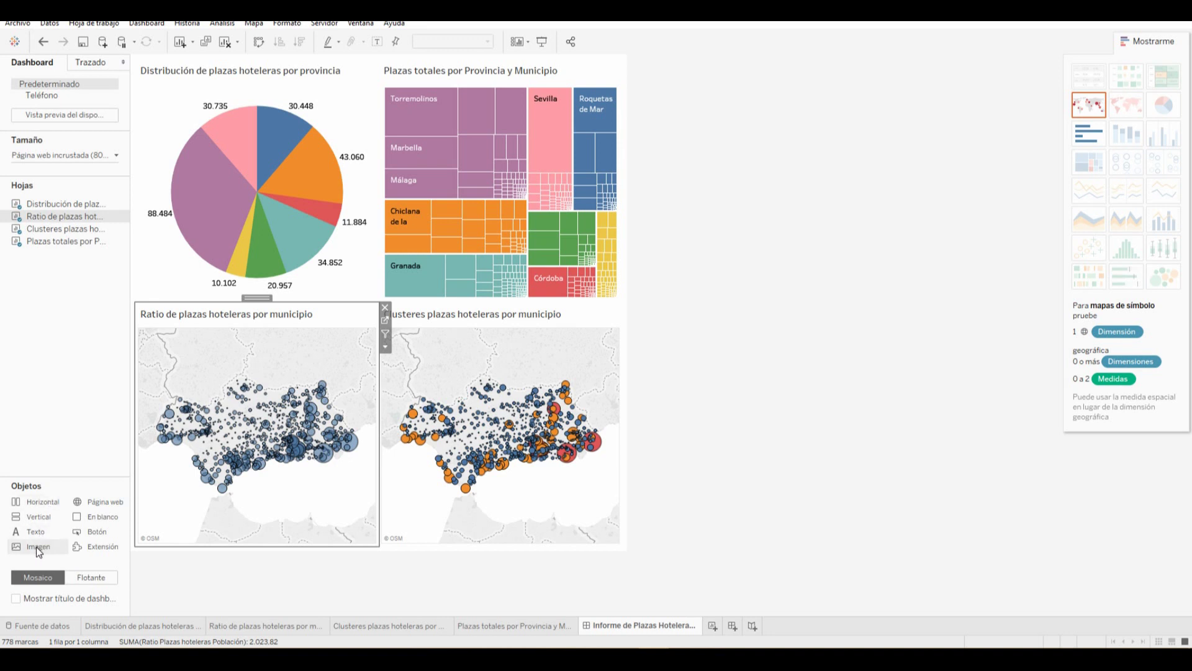
Insert an image from the course's Imágenes folder into the dashboard
left_click_drag(36, 546, 625, 527)
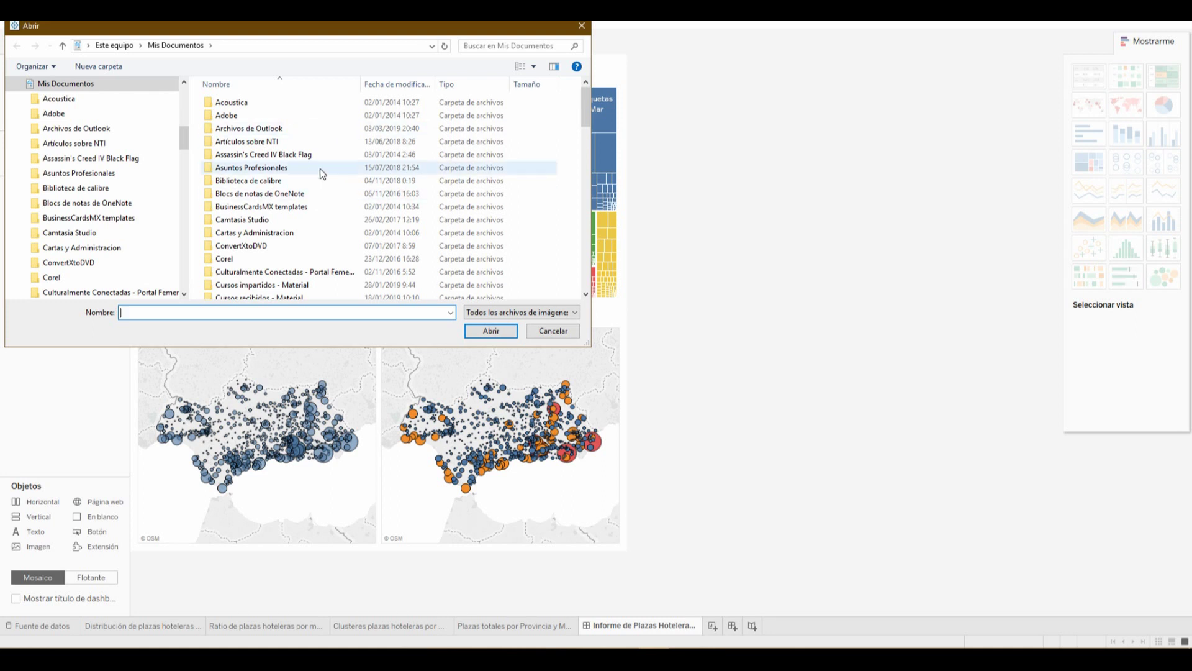
scroll(326, 186, "down", 10)
scroll(330, 193, "up", 10)
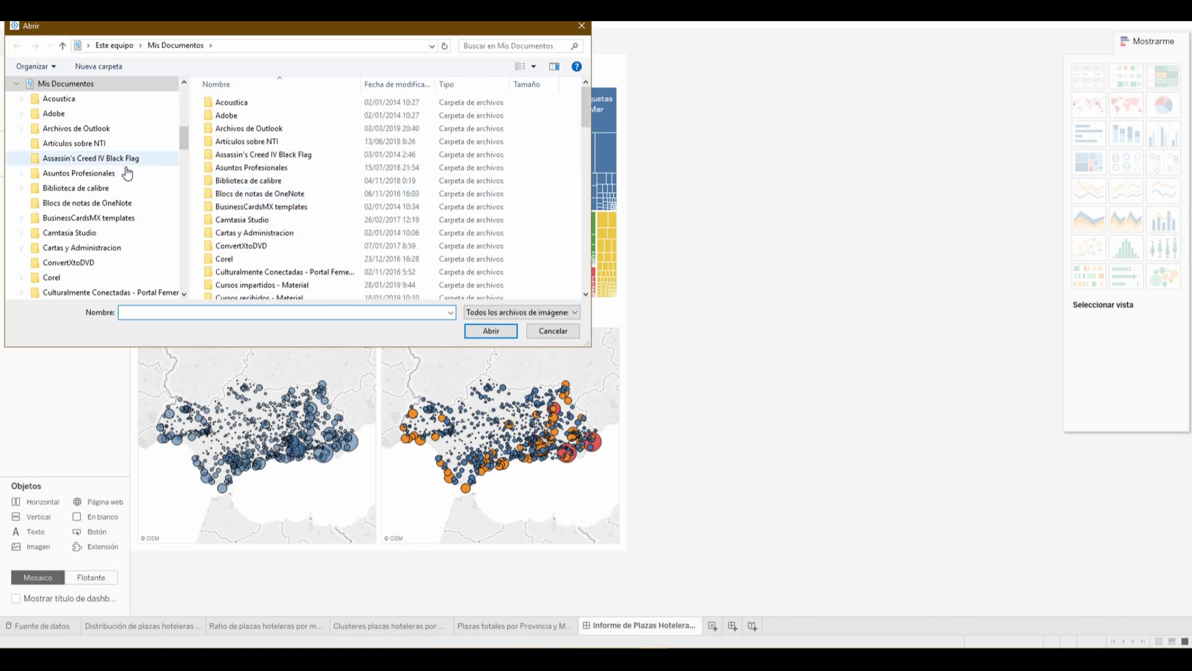
scroll(542, 230, "down", 15)
scroll(543, 226, "up", 15)
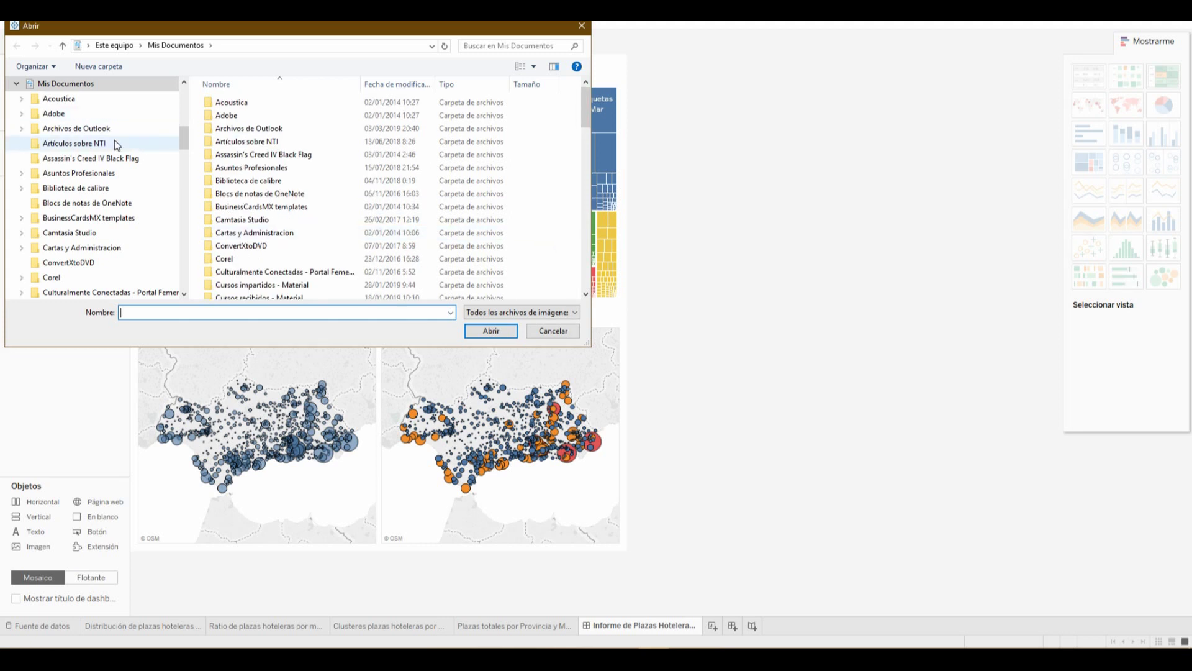
scroll(93, 155, "up", 6)
left_click(42, 111)
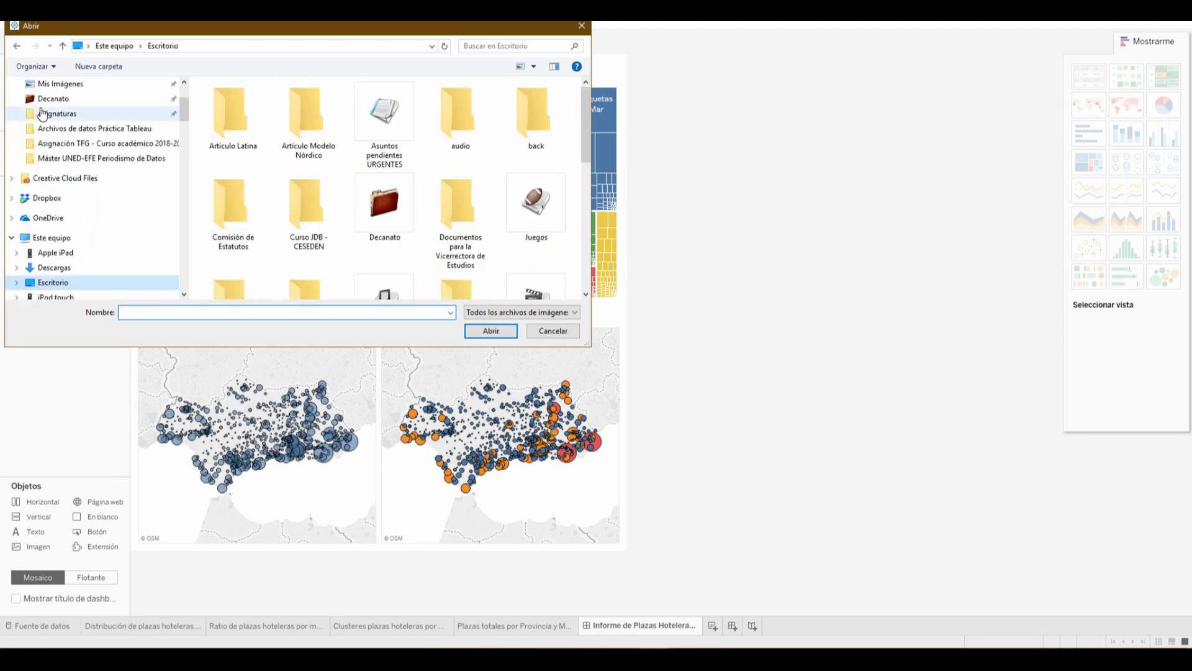
left_click(102, 157)
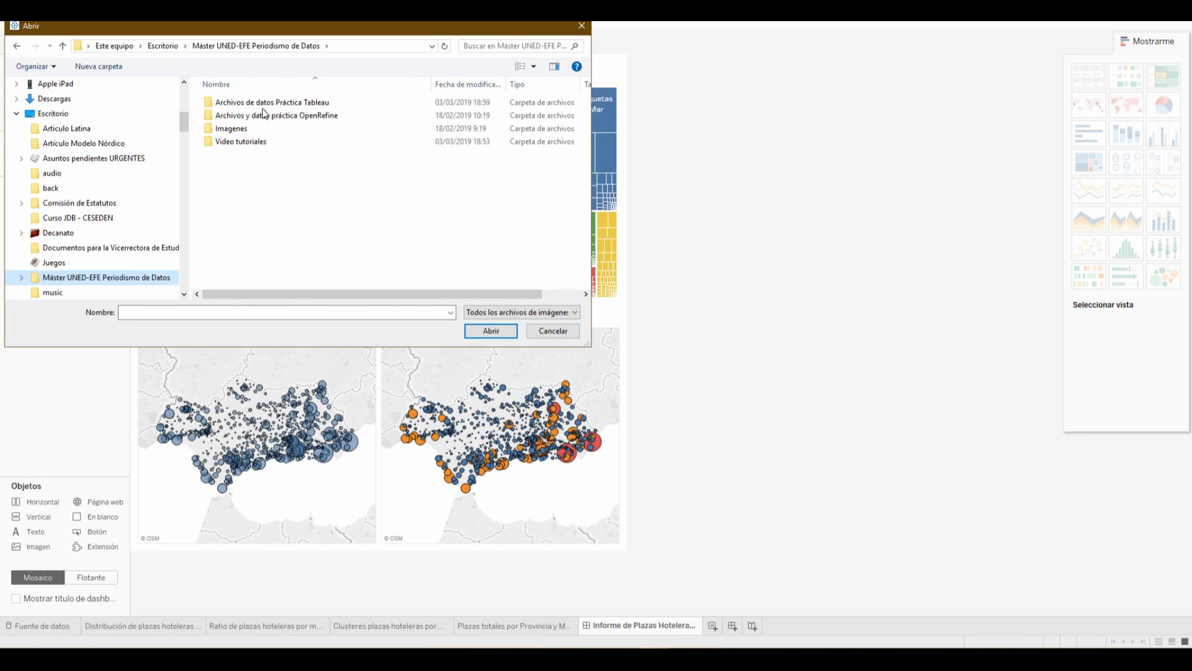
double_click(310, 103)
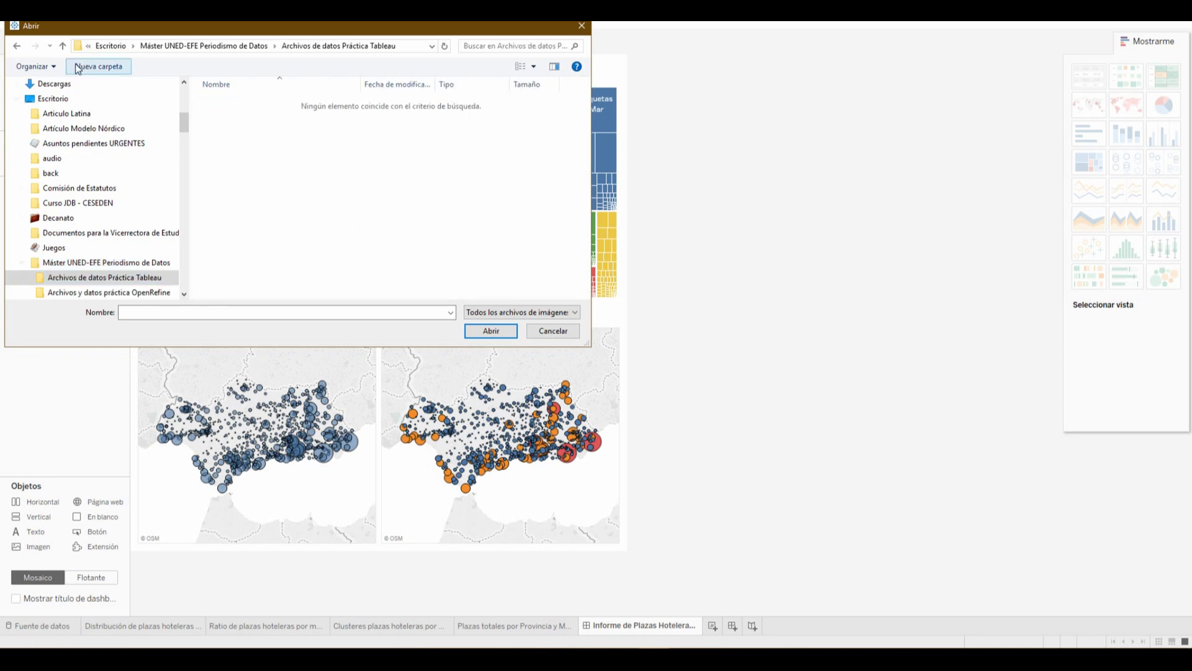
left_click(18, 46)
left_click(255, 132)
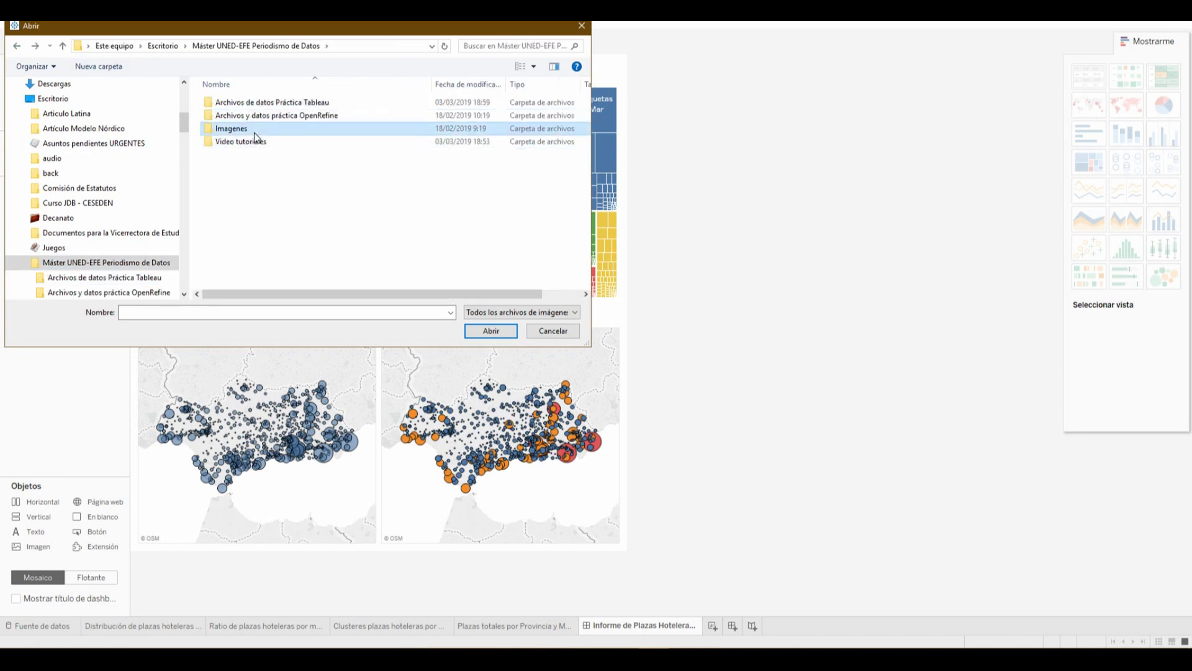
double_click(255, 131)
double_click(305, 137)
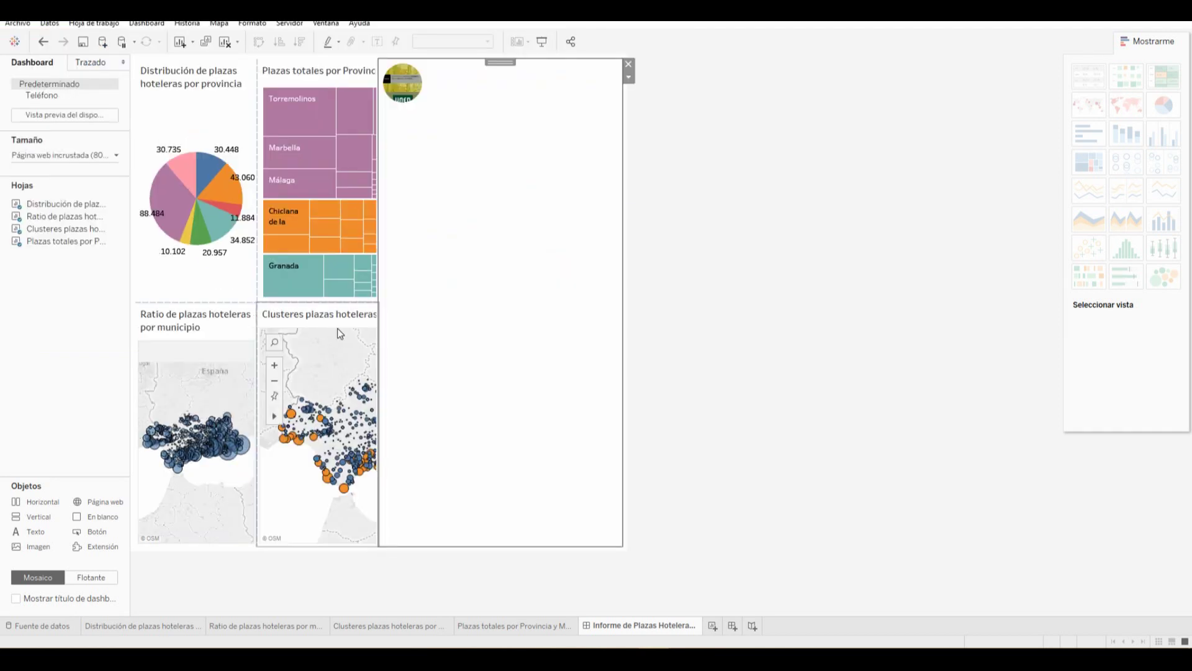
Narrow the image area, try a vertical container, then remove the image's container
left_click_drag(378, 197, 570, 205)
left_click(603, 60)
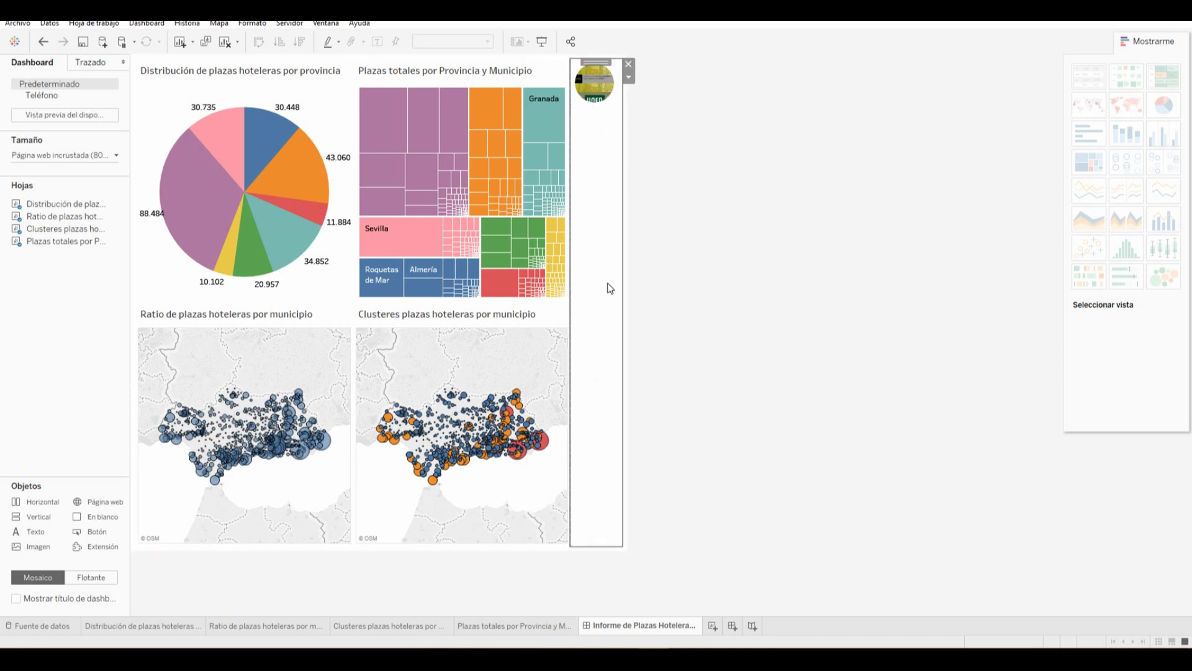
left_click(188, 523)
left_click(41, 546)
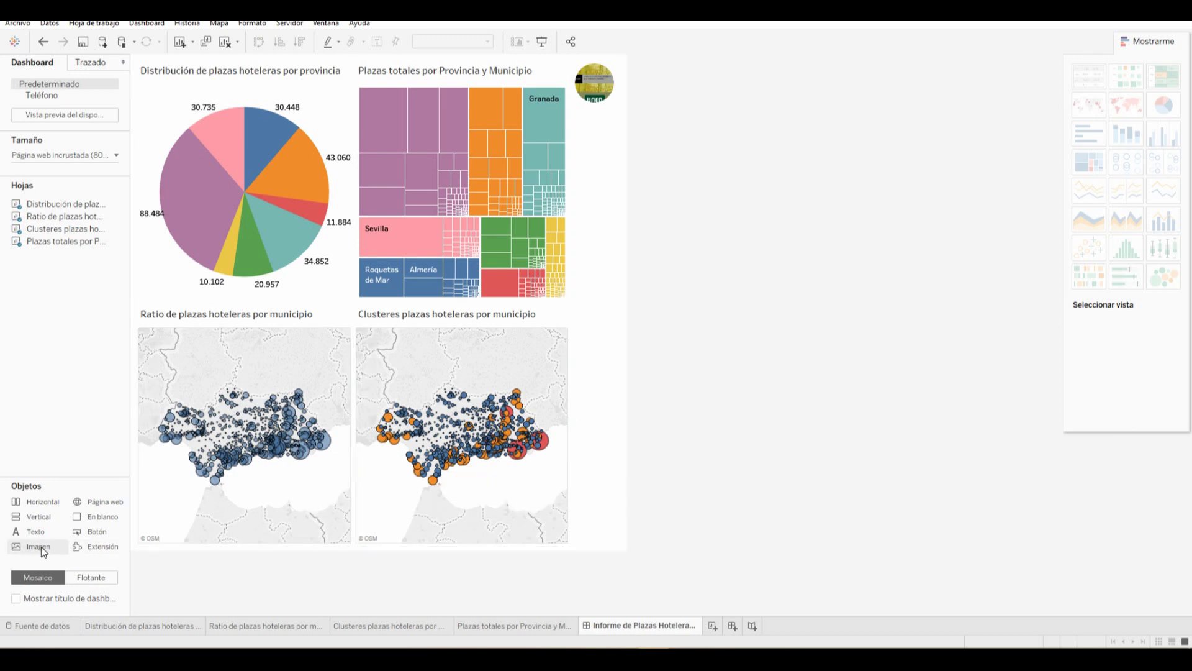
left_click_drag(36, 516, 600, 148)
left_click(629, 64)
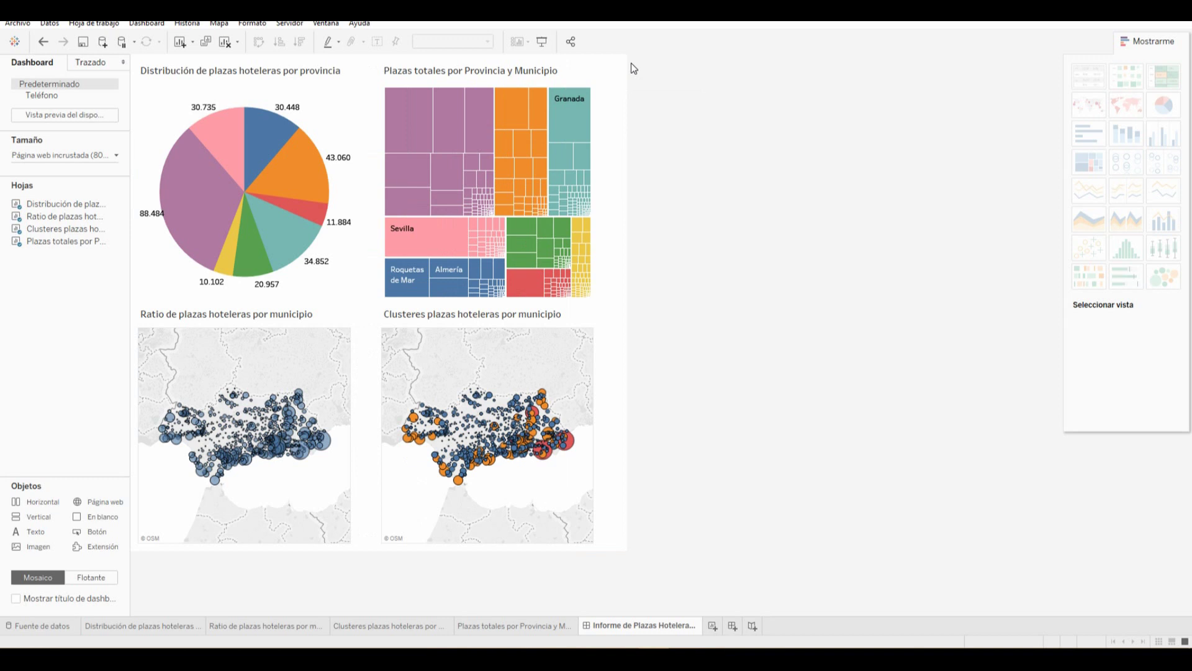
Test the pie chart by selecting and then deselecting the Málaga slice
mouse_move(220, 198)
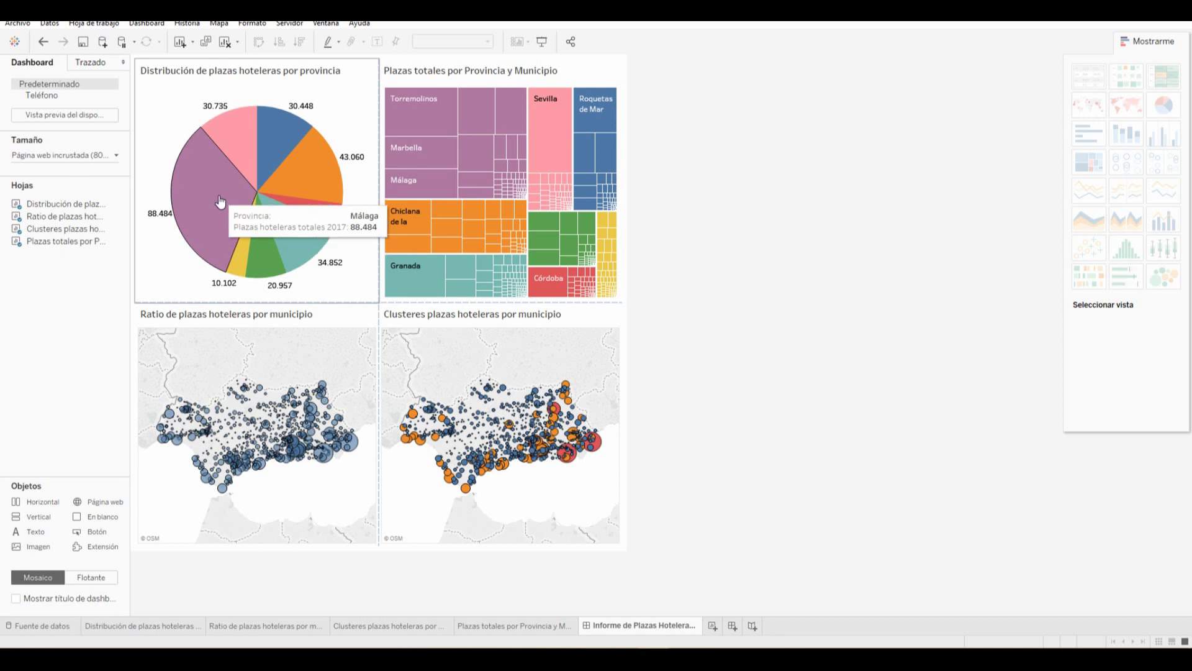
left_click(221, 217)
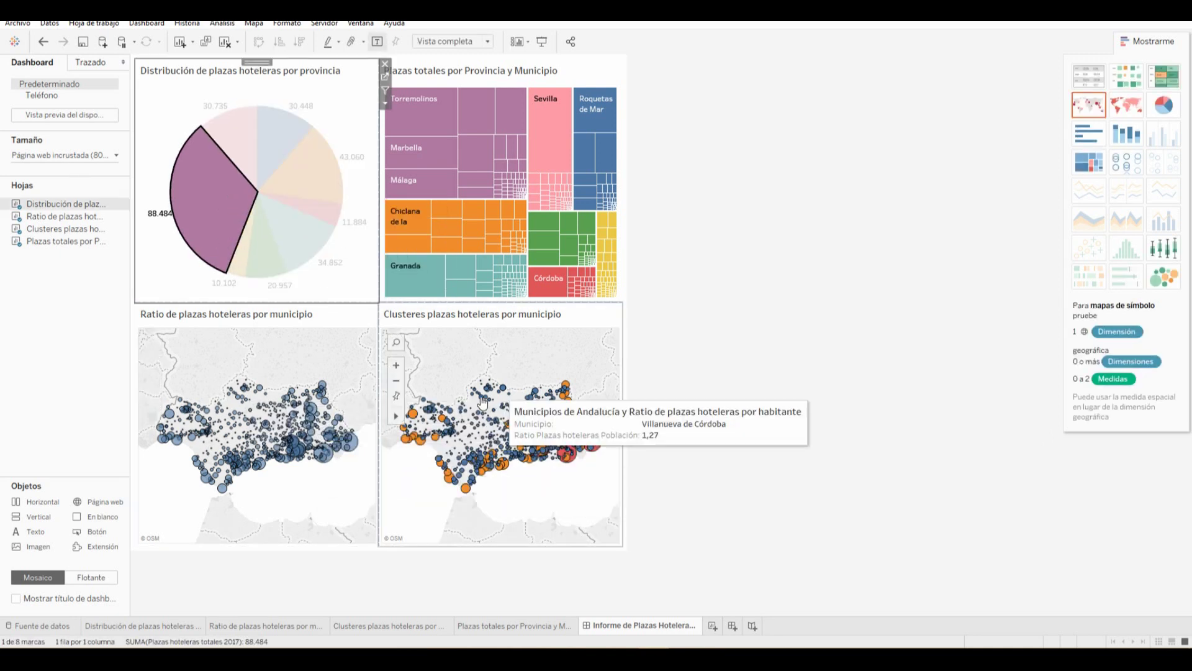
mouse_move(225, 212)
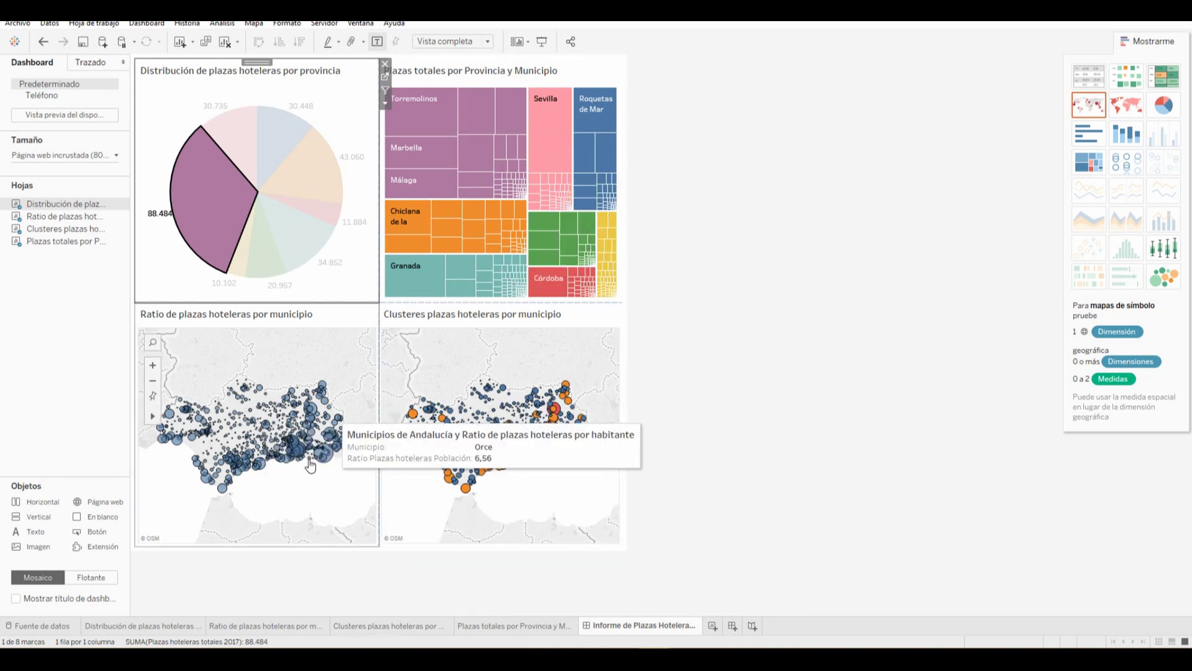
left_click(347, 277)
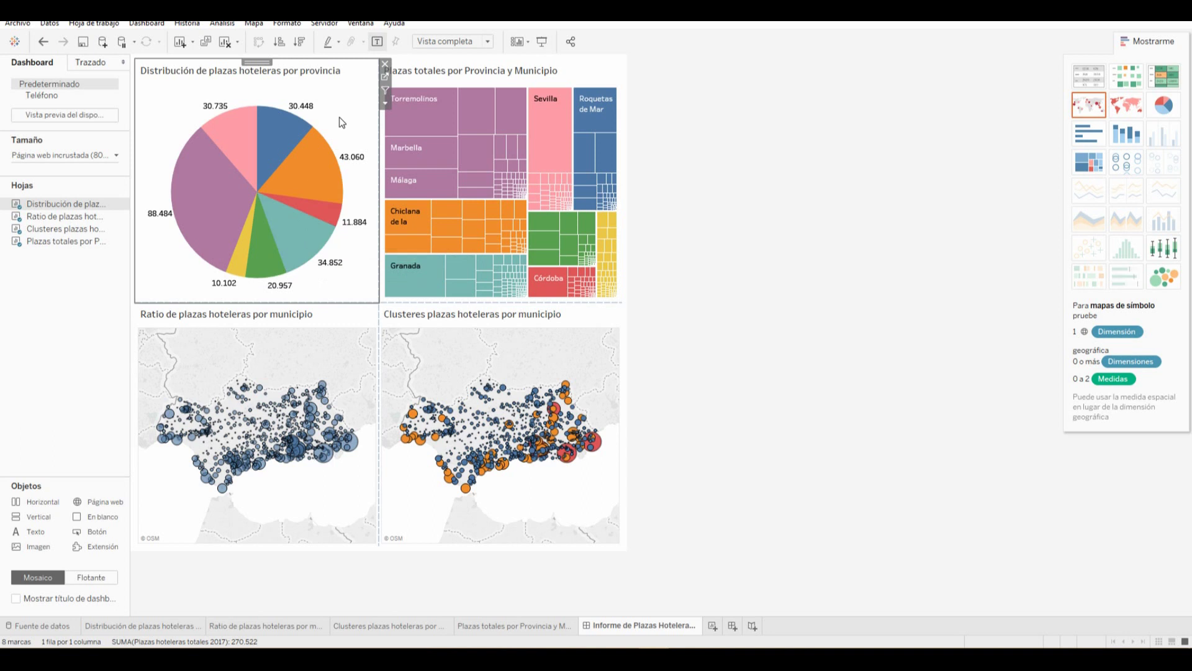
left_click(385, 91)
left_click(739, 190)
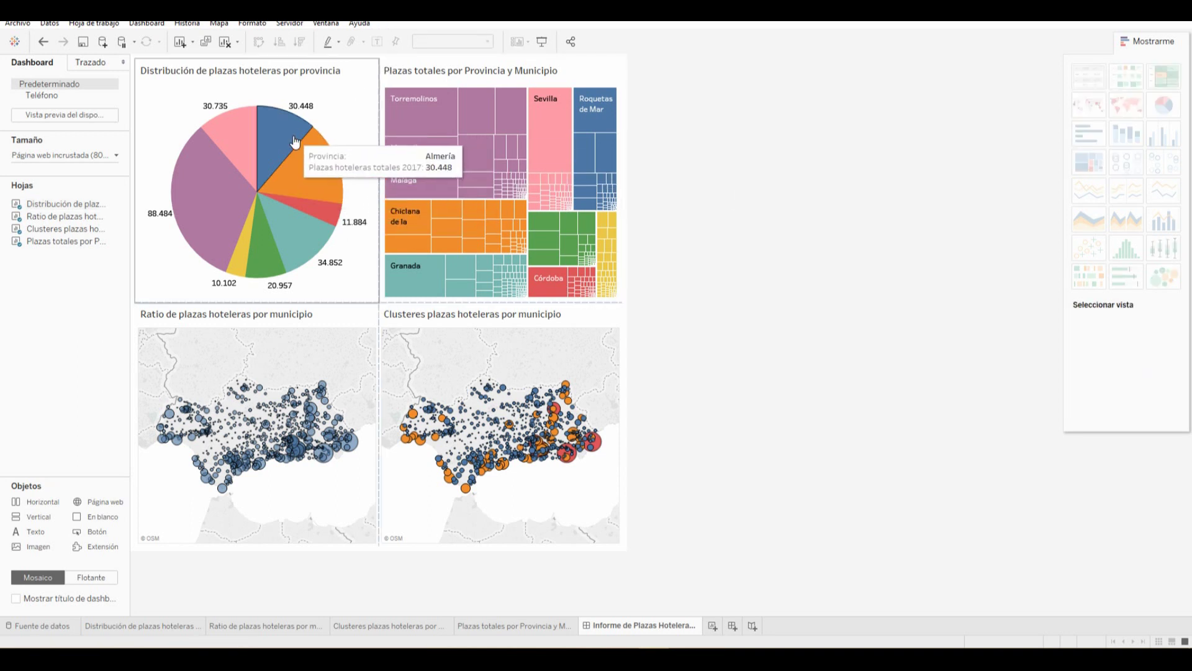
left_click(203, 201)
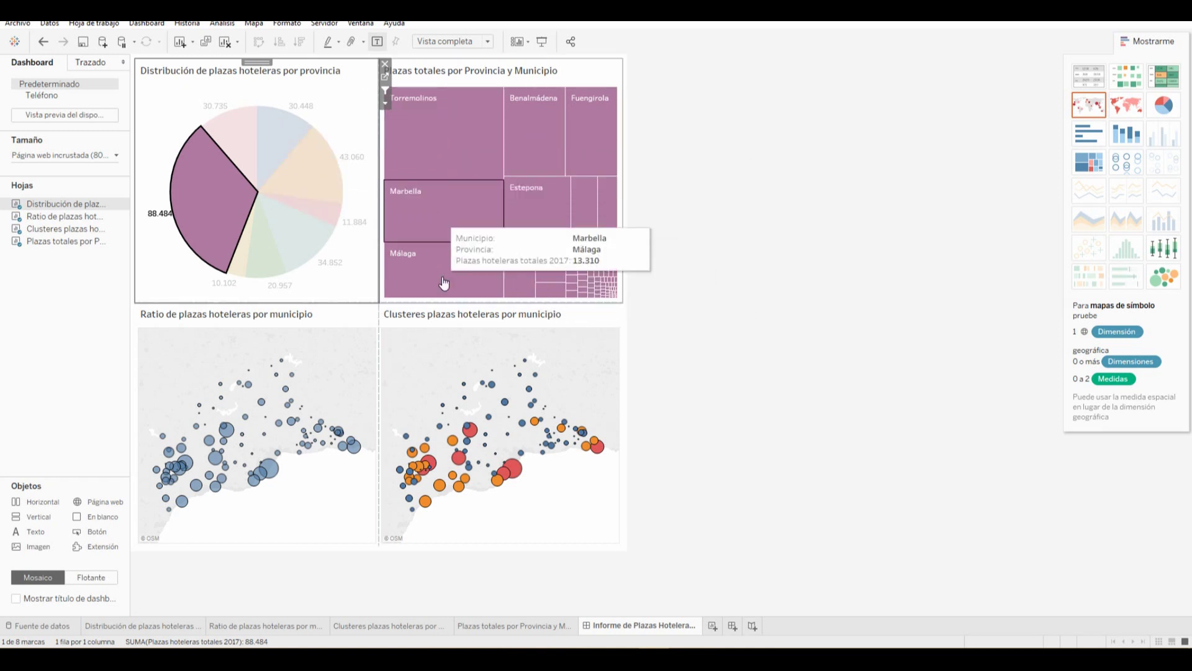
left_click(231, 138)
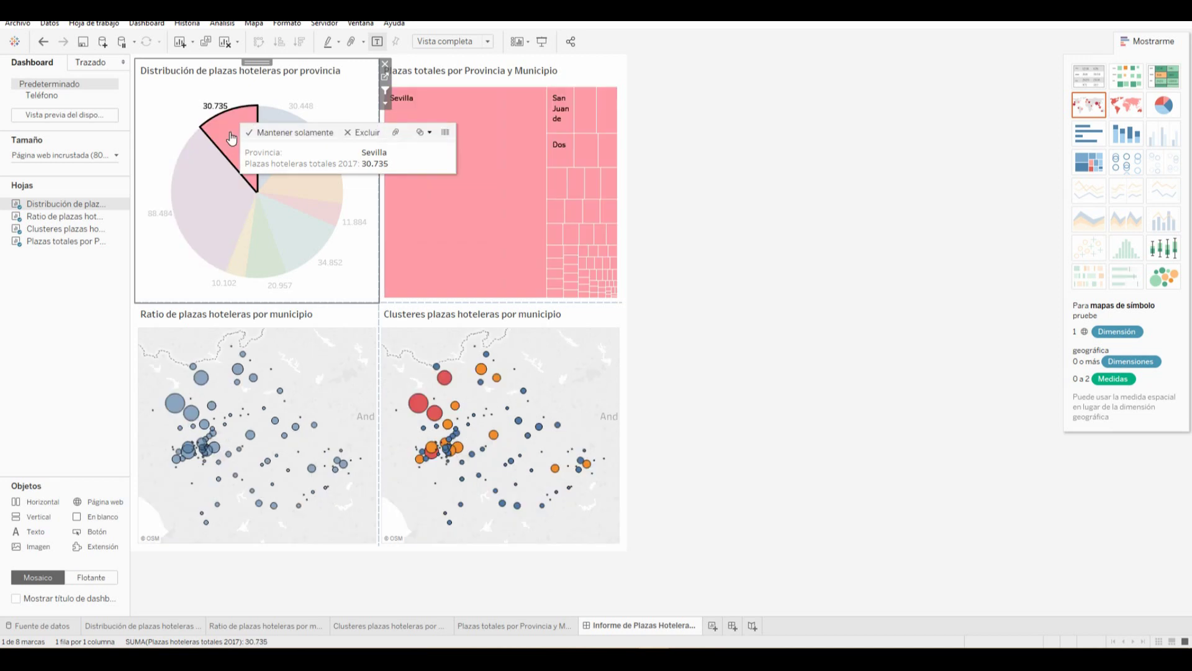
left_click(273, 135)
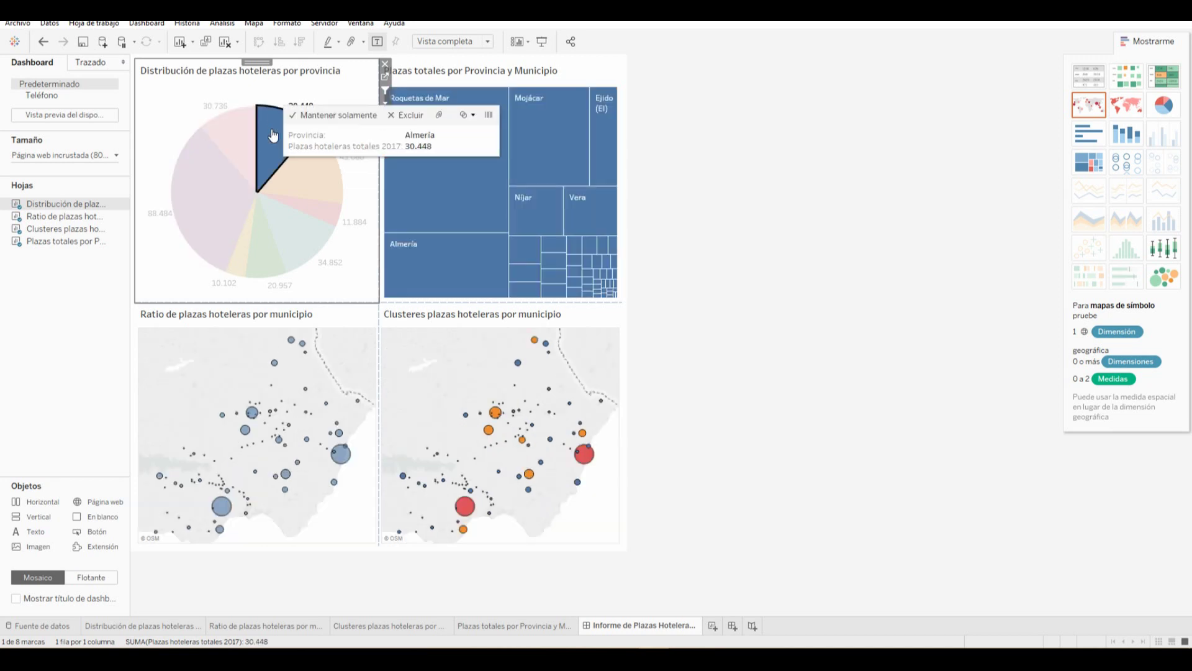
left_click(318, 175)
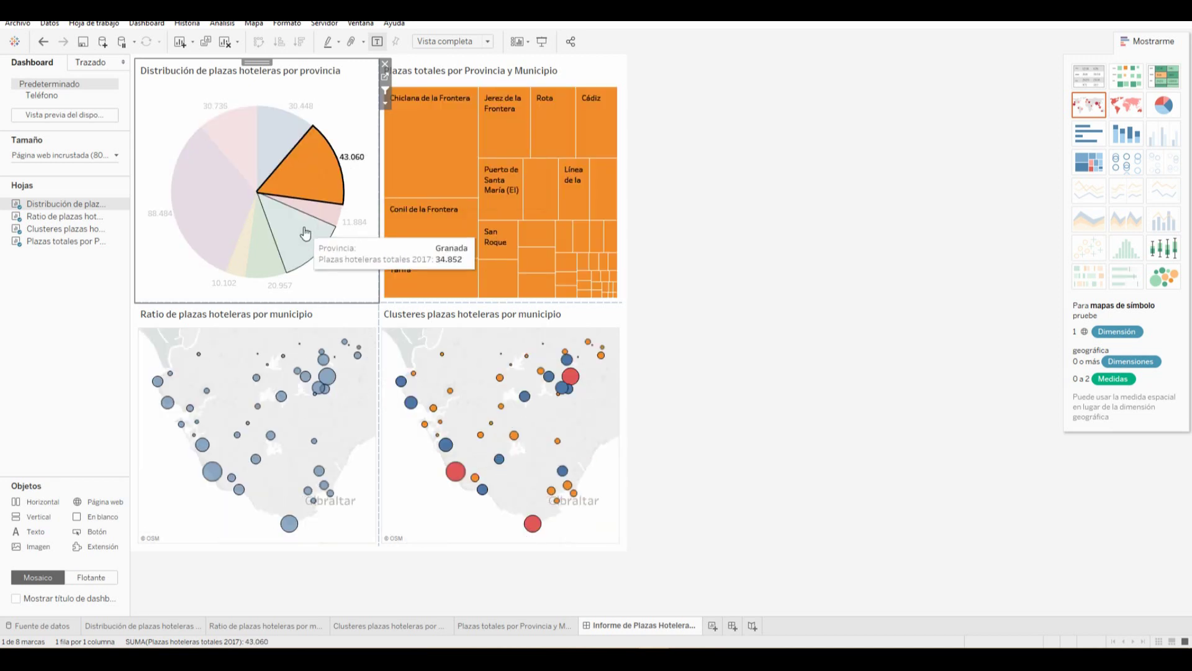
left_click(319, 211)
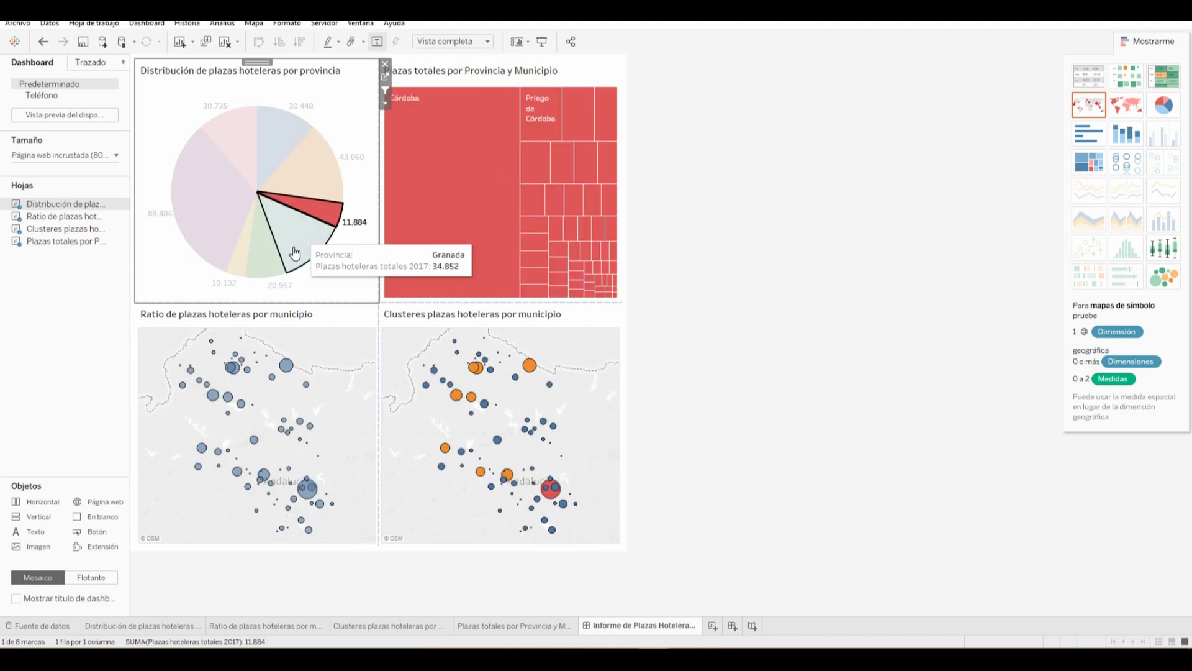
left_click(295, 253)
left_click(272, 260)
left_click(239, 260)
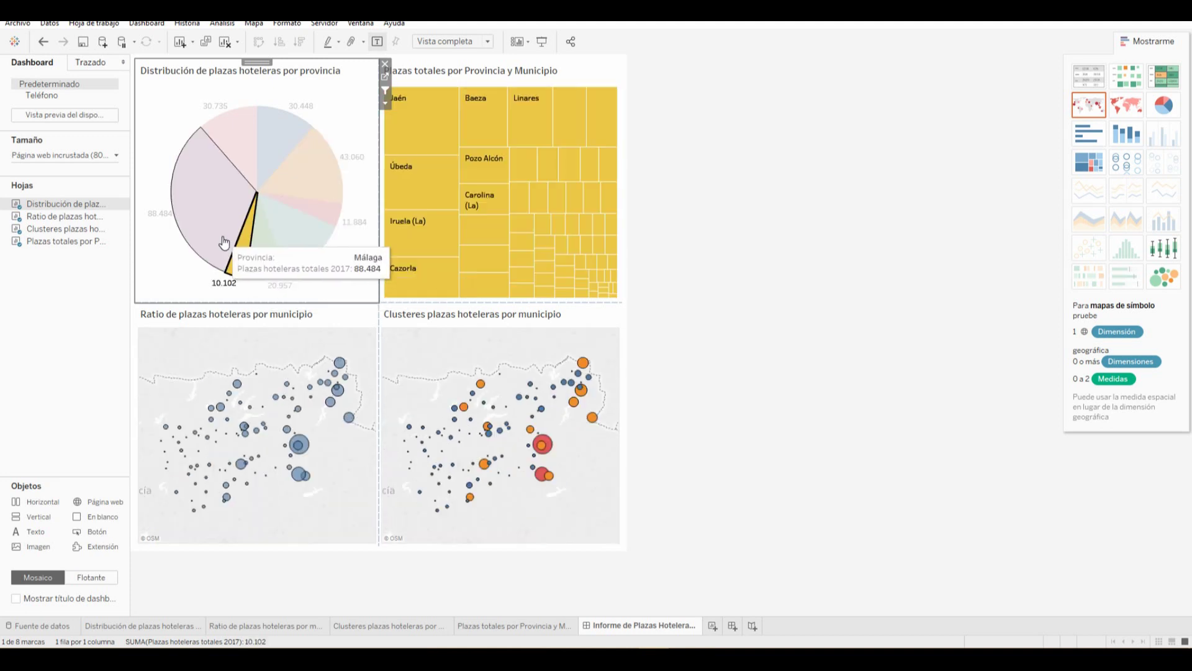
left_click(224, 242)
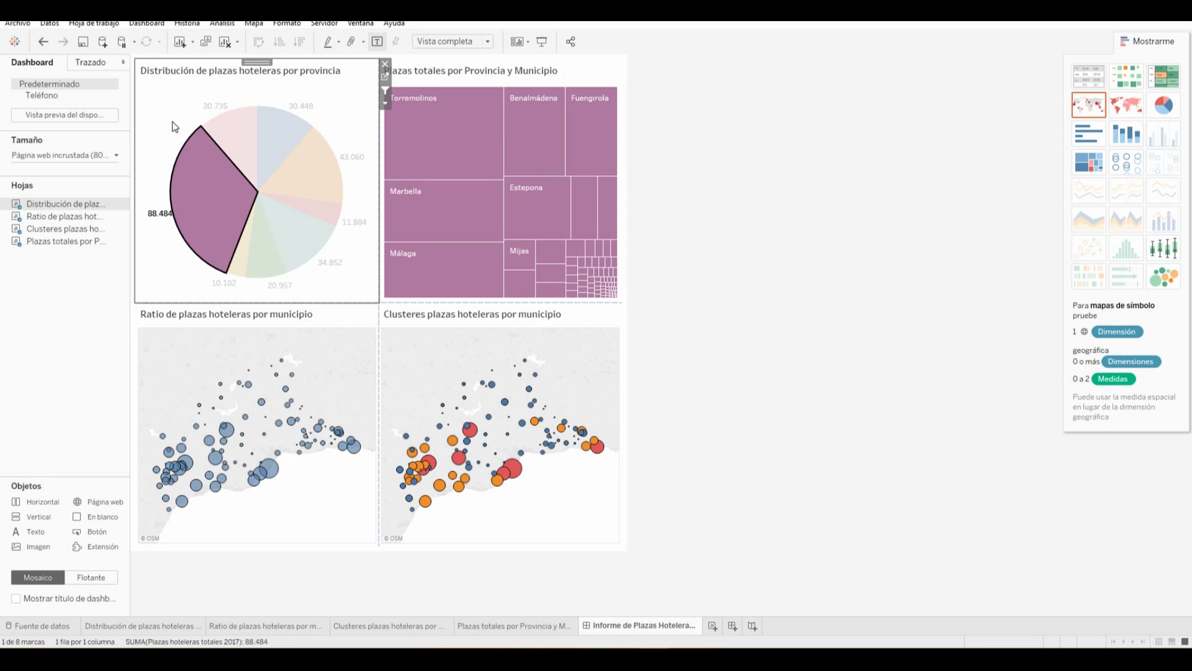
left_click(173, 122)
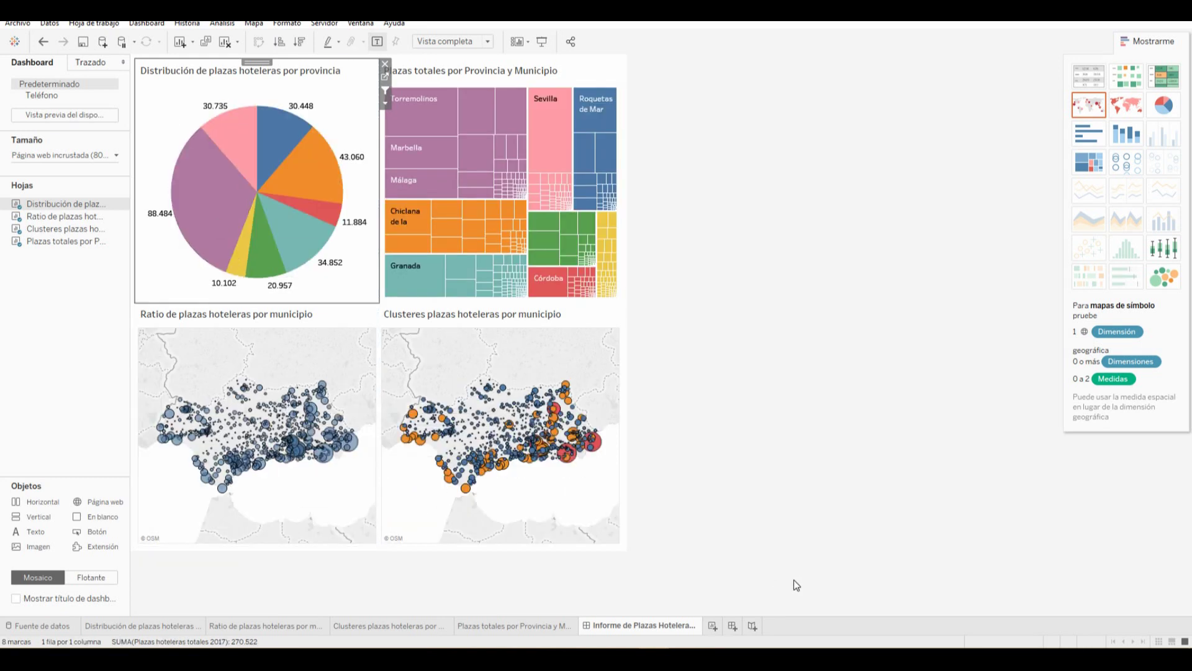
left_click(753, 628)
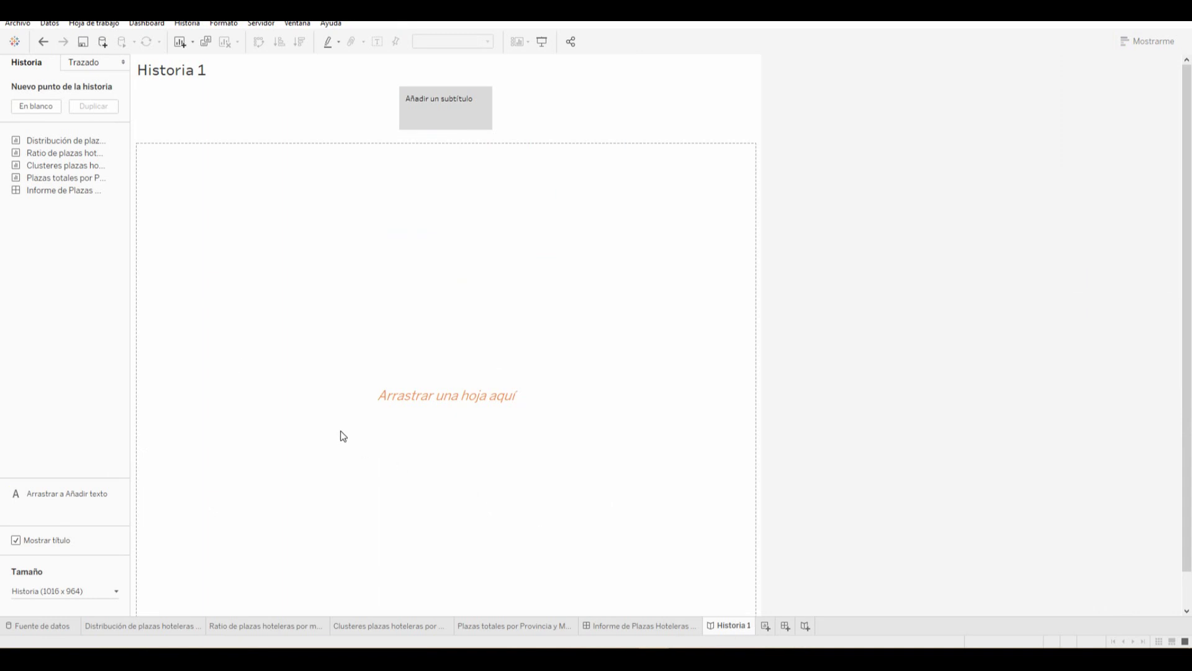
left_click(93, 594)
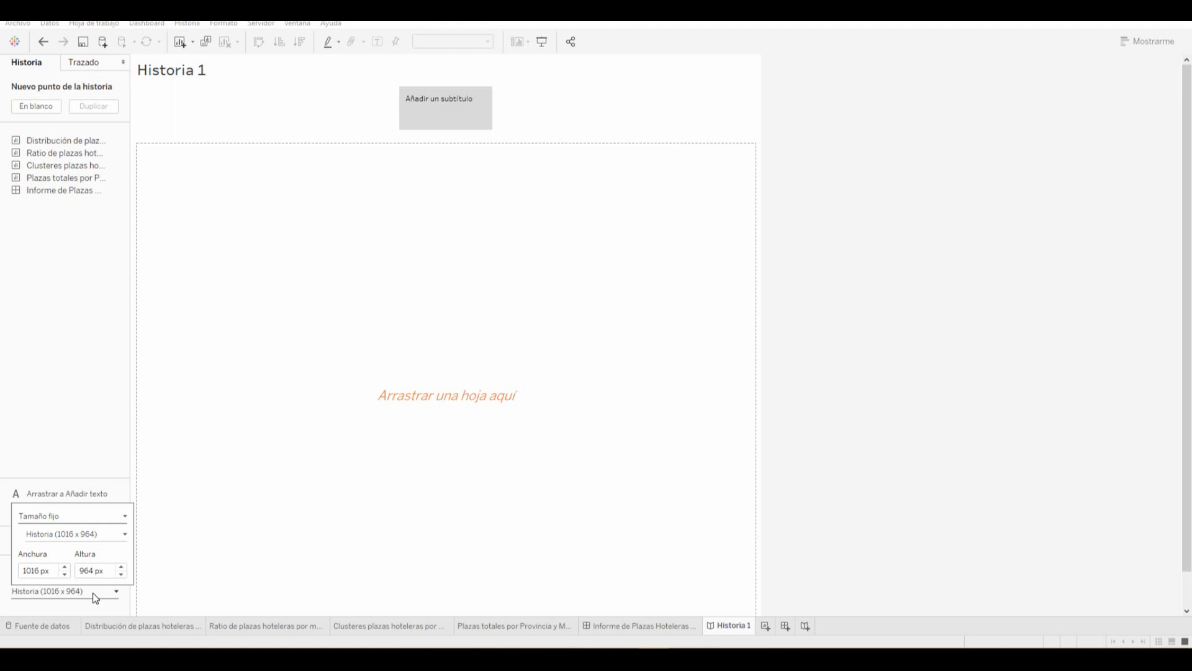
left_click(93, 536)
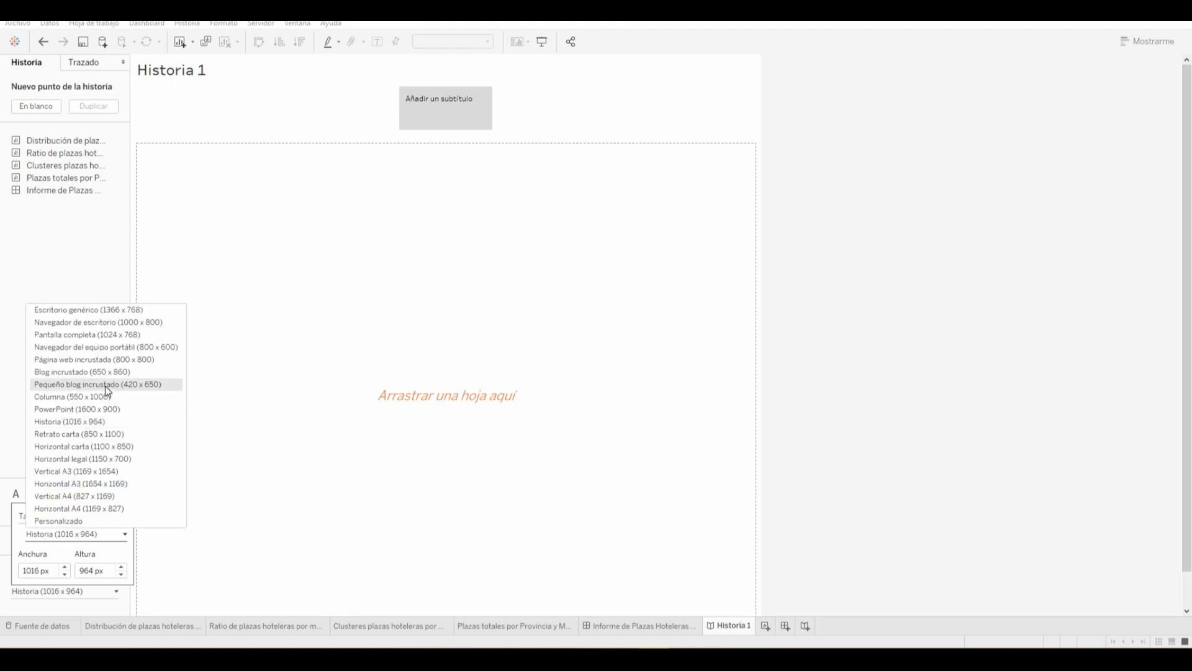
left_click(120, 359)
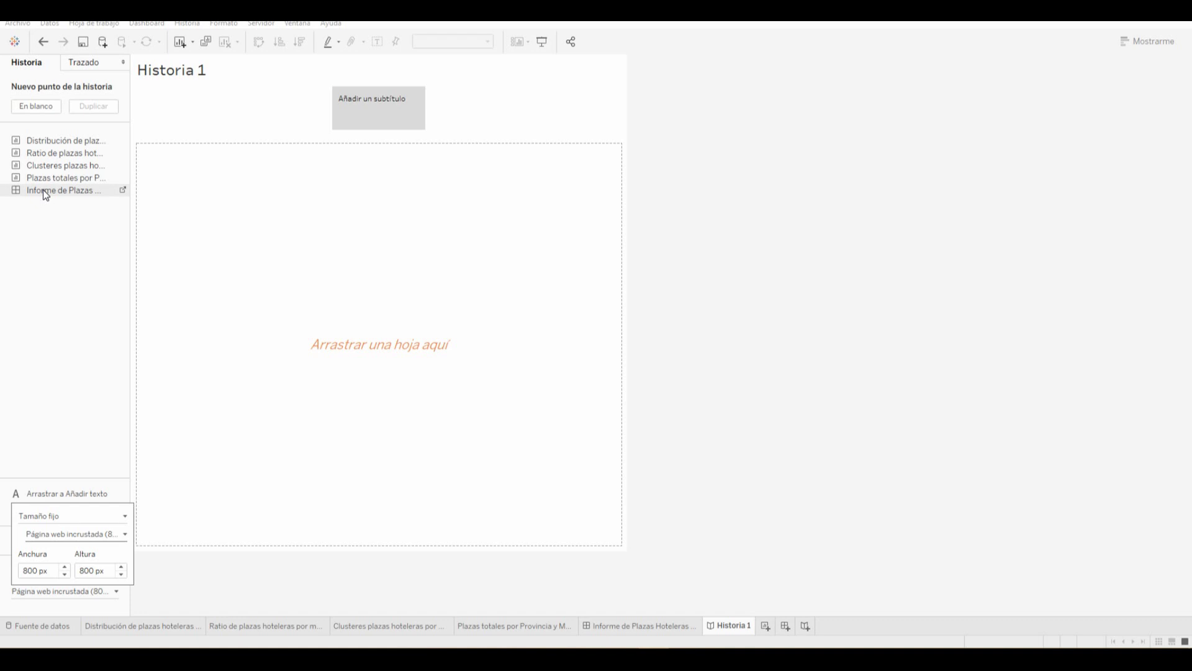
left_click(624, 625)
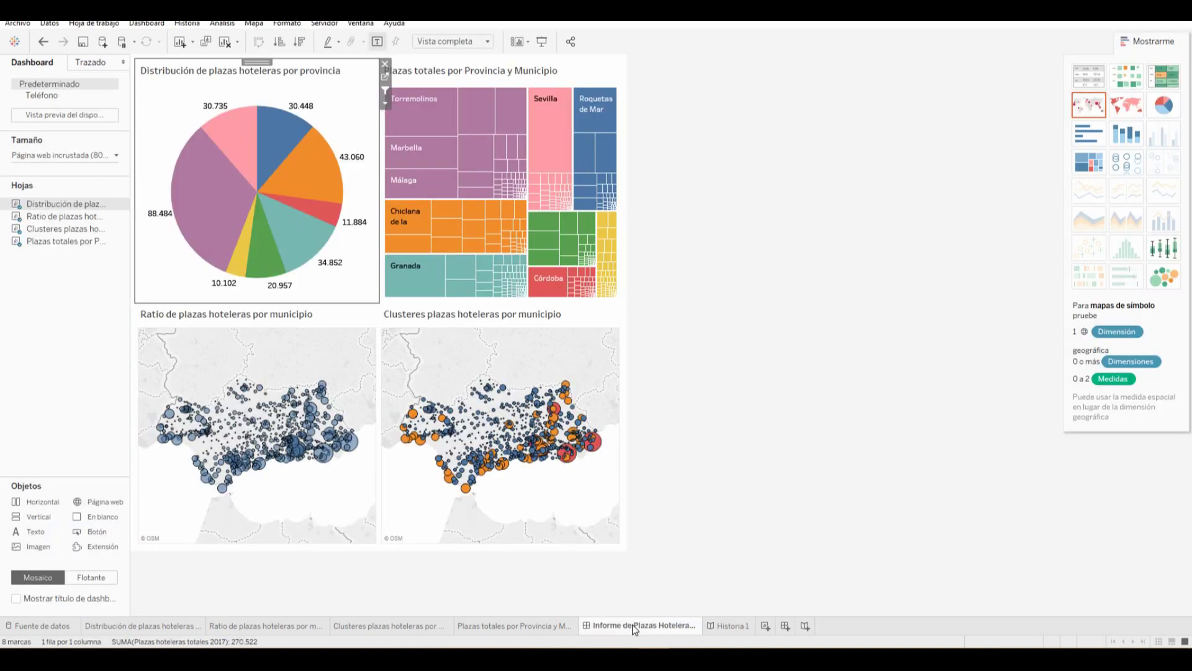
left_click(726, 626)
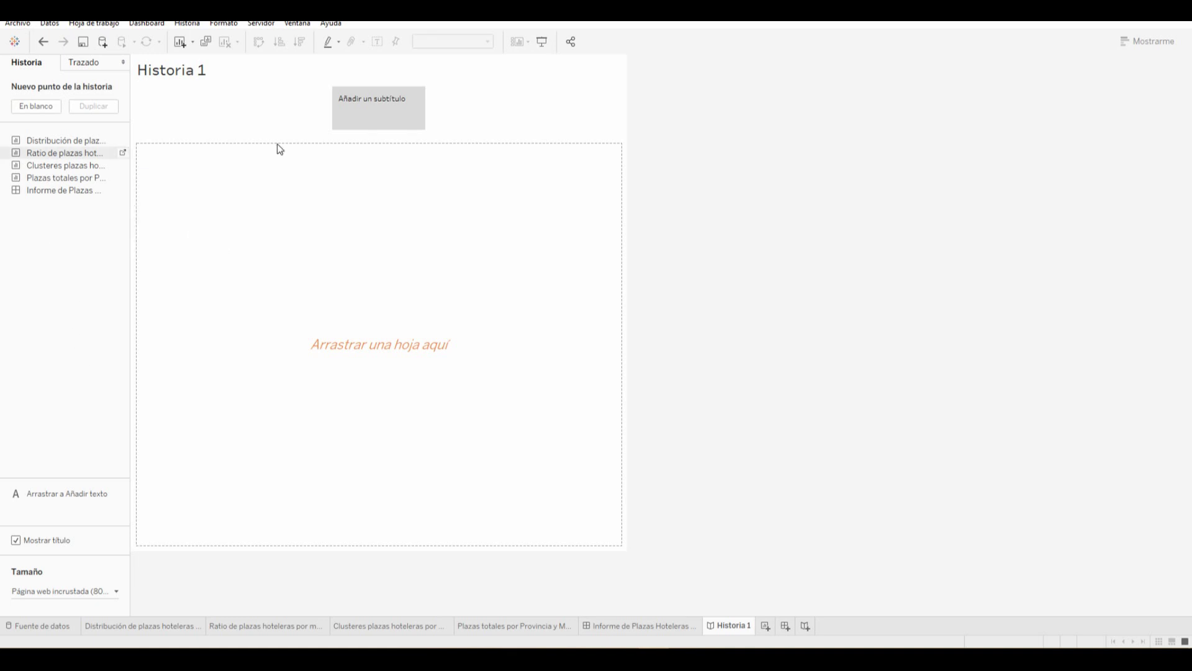
Place the province pie chart in the story, captioned that Málaga clearly stands out above other Andalusian provinces
mouse_move(39, 144)
left_click_drag(64, 147, 349, 288)
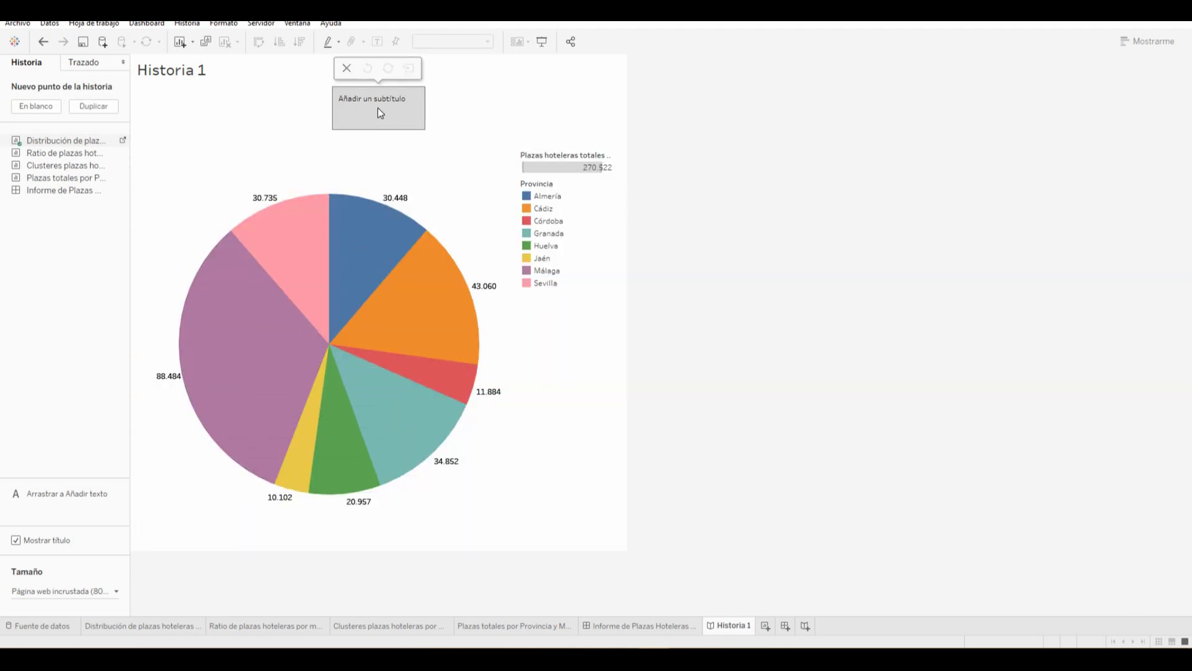
left_click(354, 106)
type("En la distr")
type("ibución de plazas ho")
type("teleras d")
type("estaca claramente")
type(" Málaga por el r")
key("BackSpace")
type("ncima del resto de provinc")
type("ias de la Comunidad ")
type("de Andalucía")
left_click(460, 121)
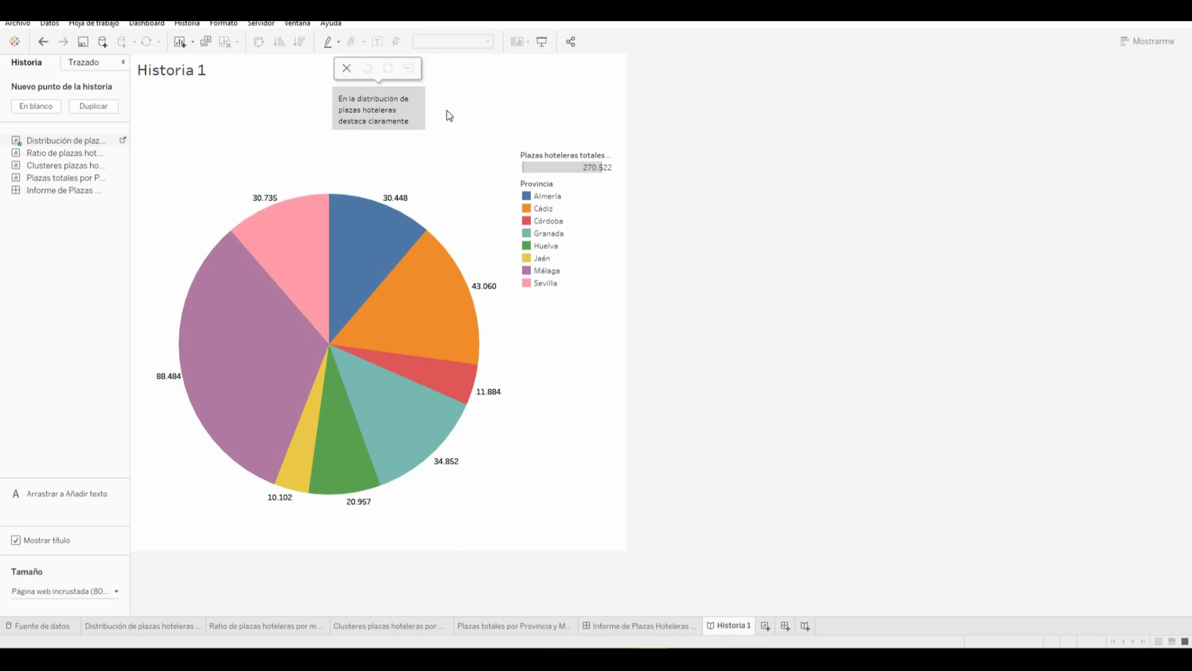
right_click(406, 107)
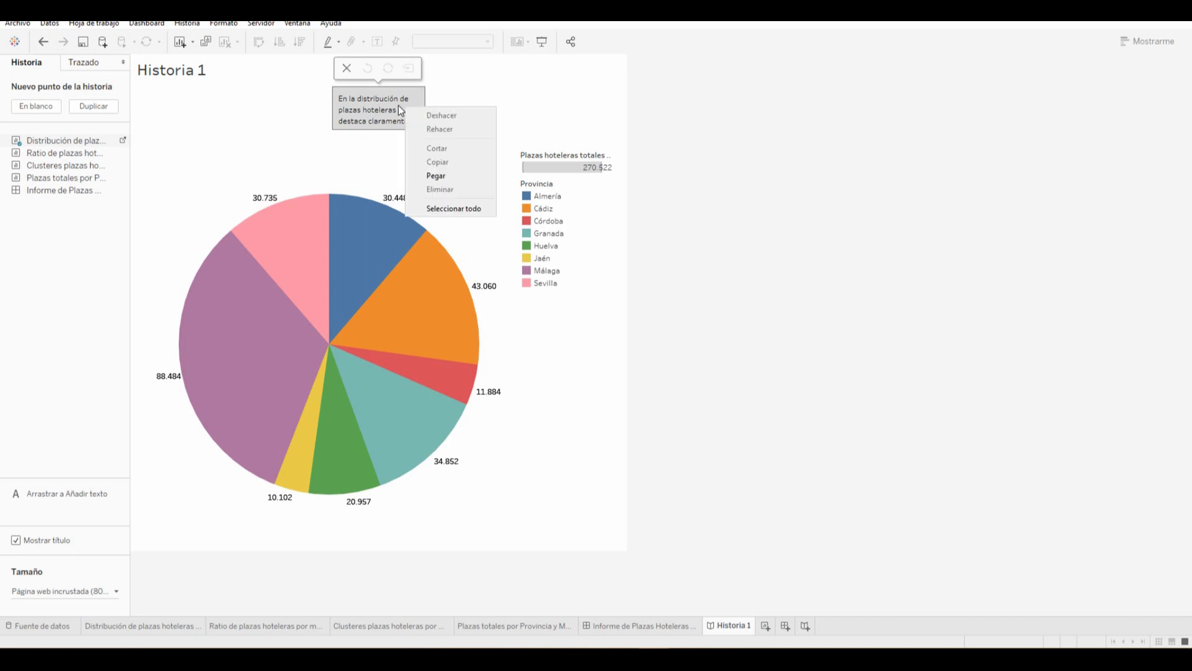
left_click(397, 106)
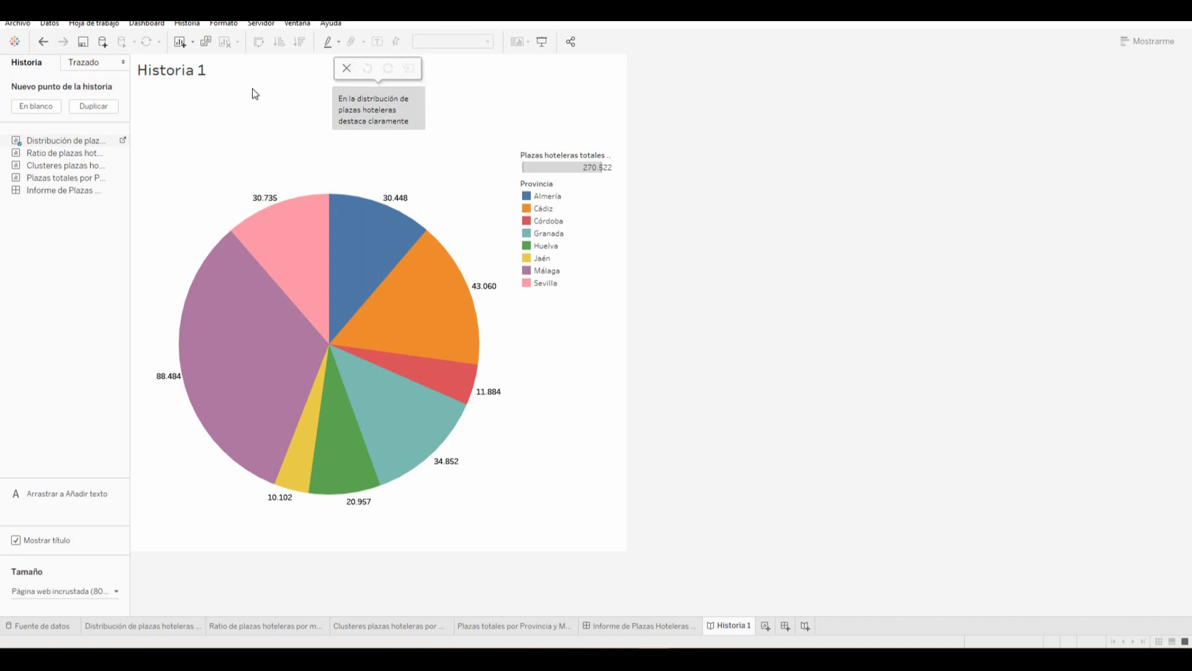
Rename the story to 'Informe sobre Plazas hoteleras en Andalucia'
double_click(180, 74)
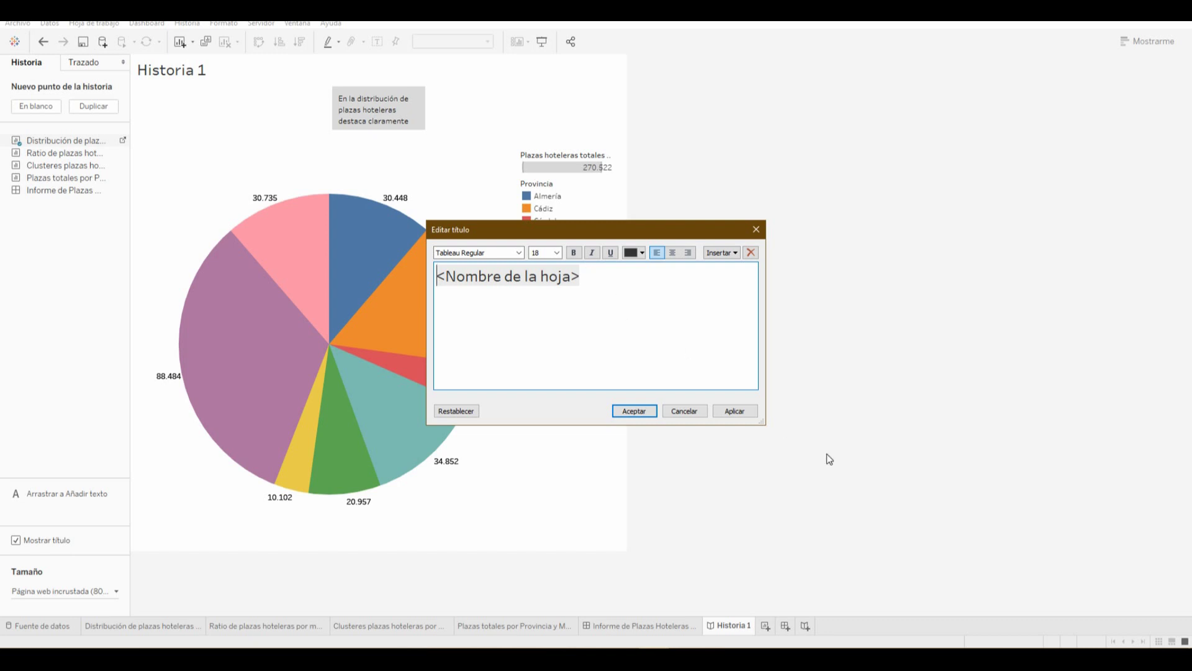
left_click(696, 415)
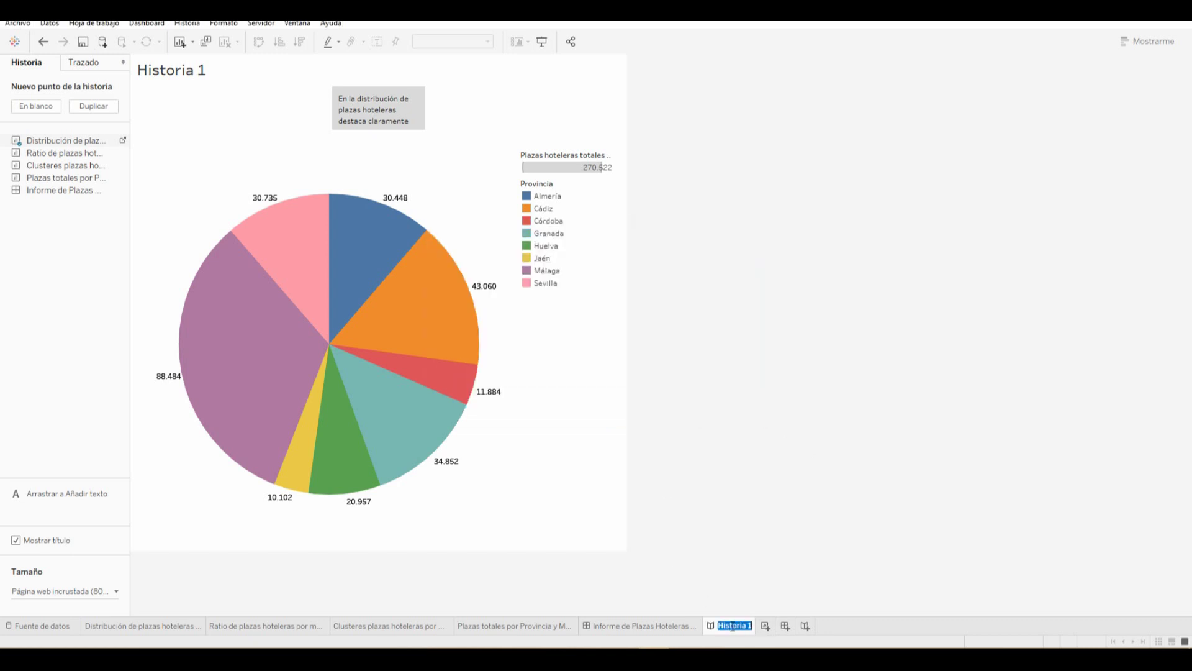
type("Informe sobre P")
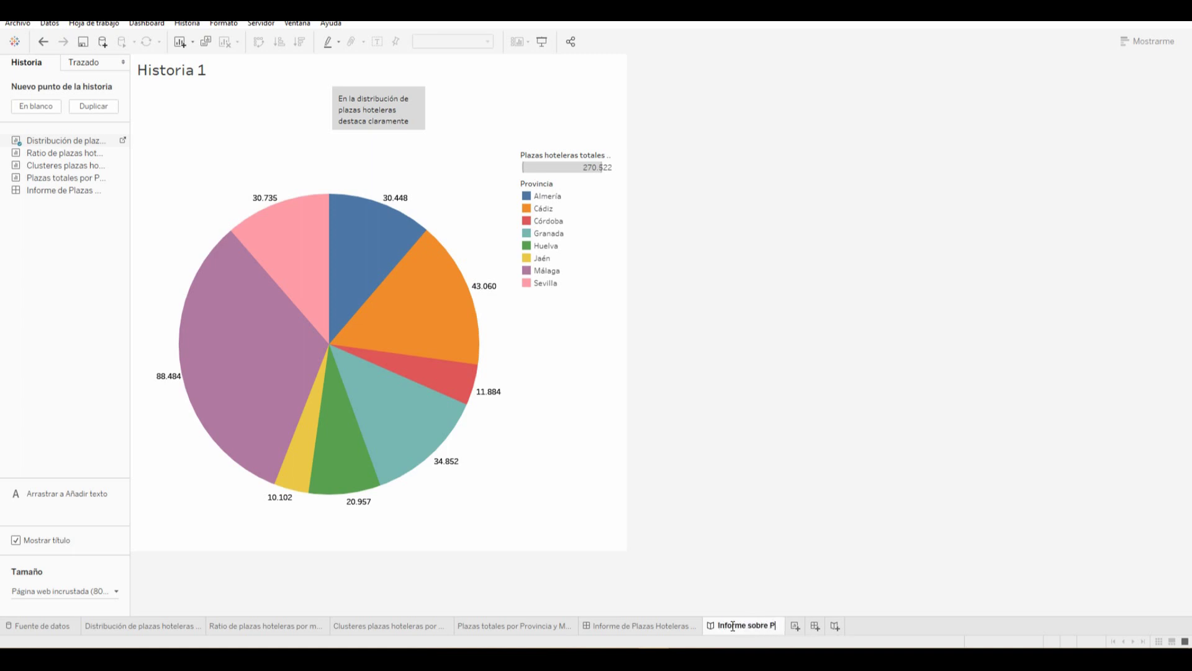
type("lazas hoteleras en")
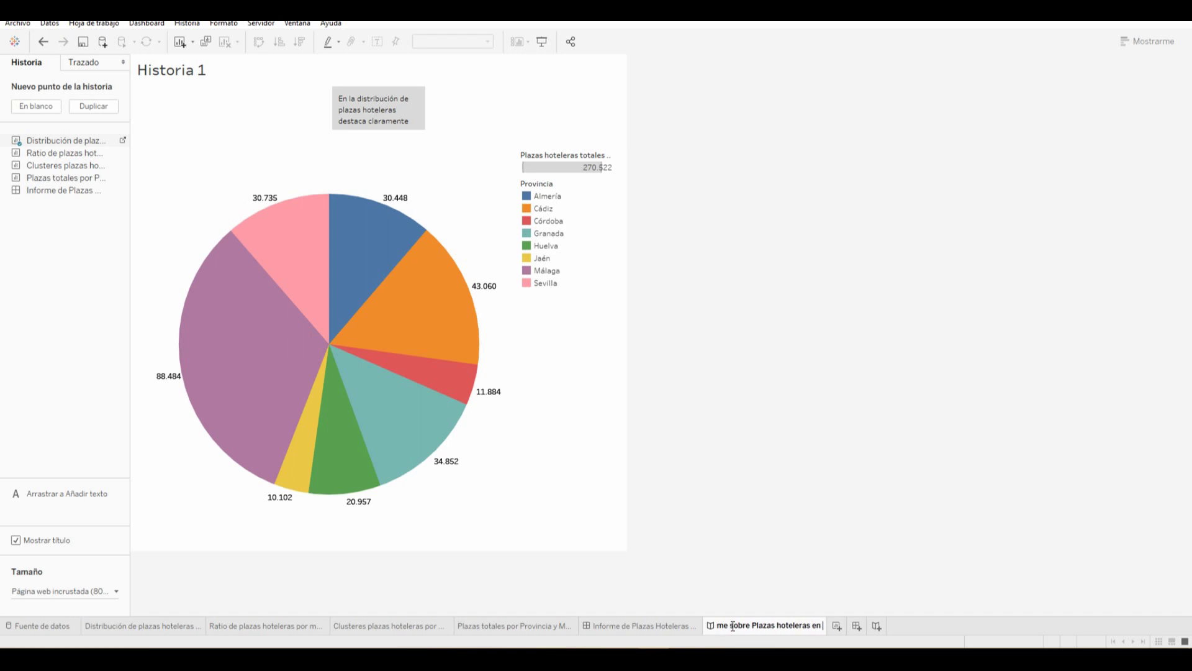
type(" Andalucialucía")
key("Return")
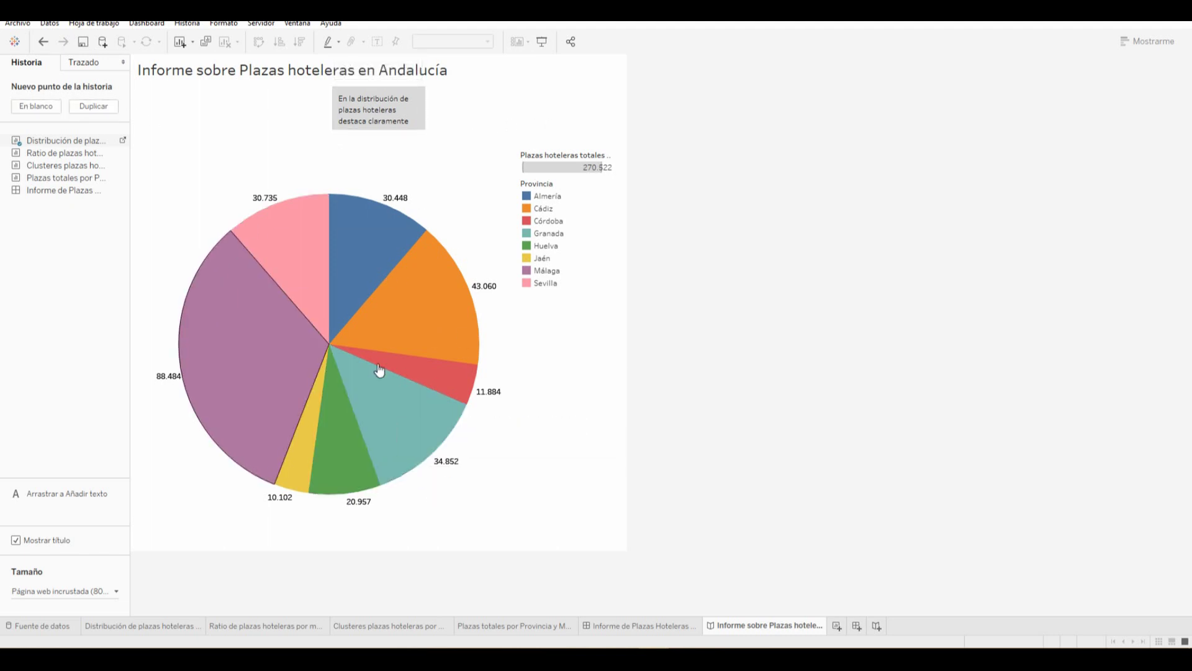
Add a blank point with the treemap, captioned about Málaga's hotel offer in Torremolinos and Marbella
left_click(41, 110)
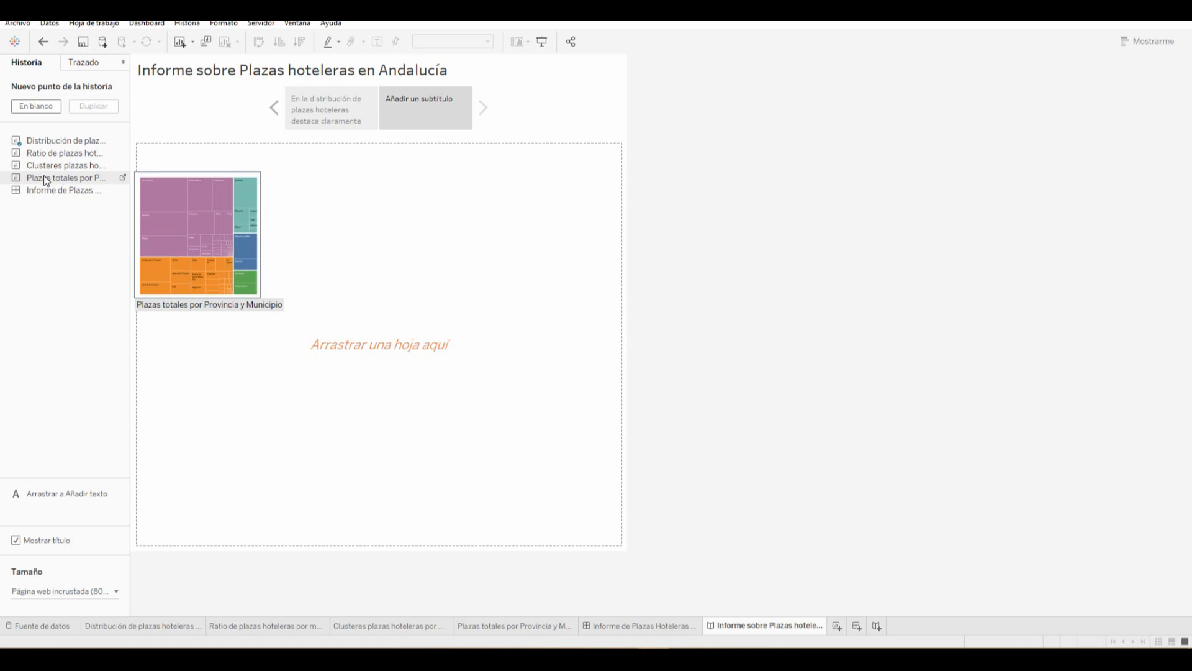
left_click_drag(43, 176, 252, 396)
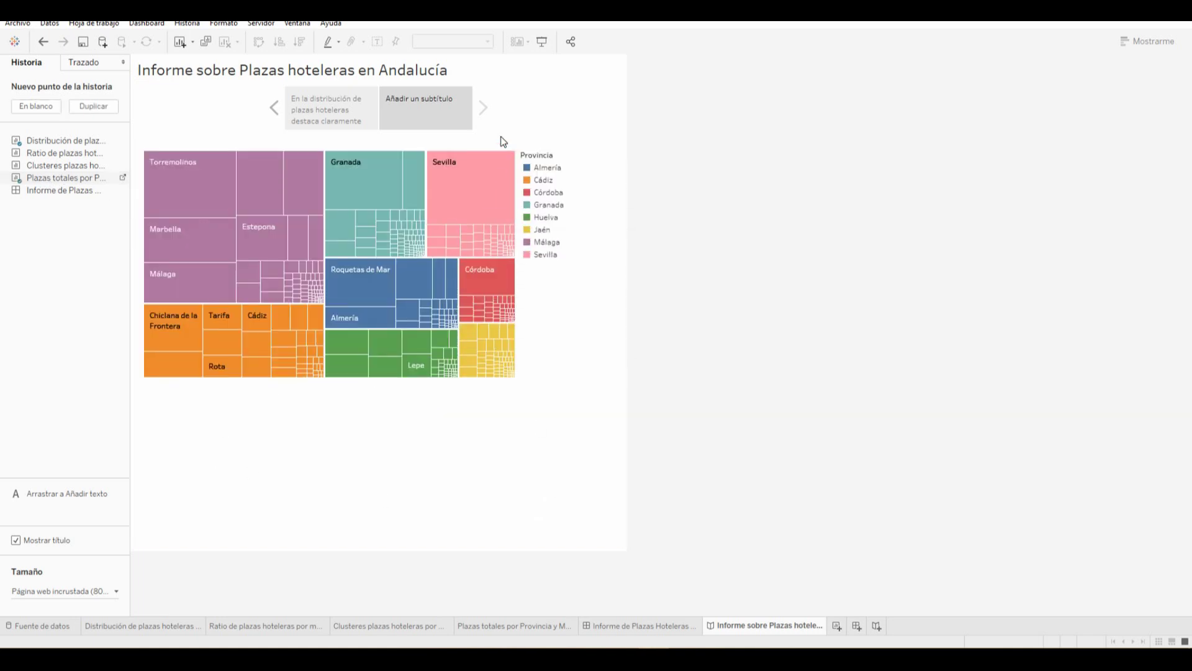
double_click(429, 100)
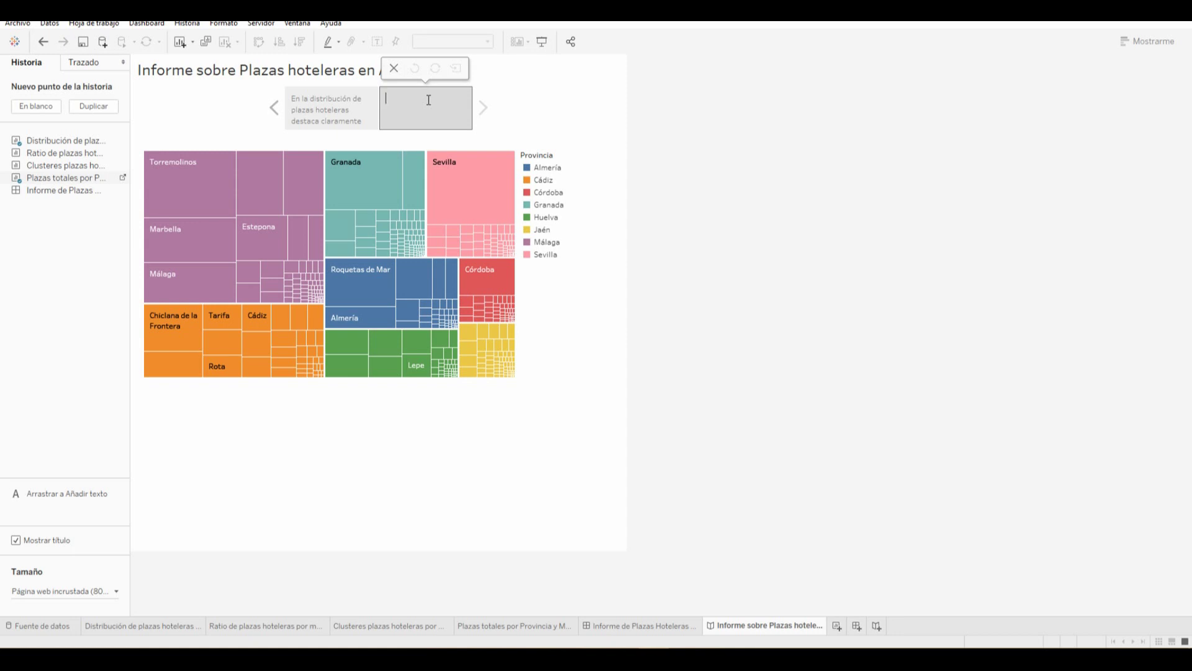
type("álaga destaca la oferta O")
key("BackSpace")
type("Hotelera")
type(" de ciudada")
type("s como Torremolino")
type("s y Ma")
type("rbella")
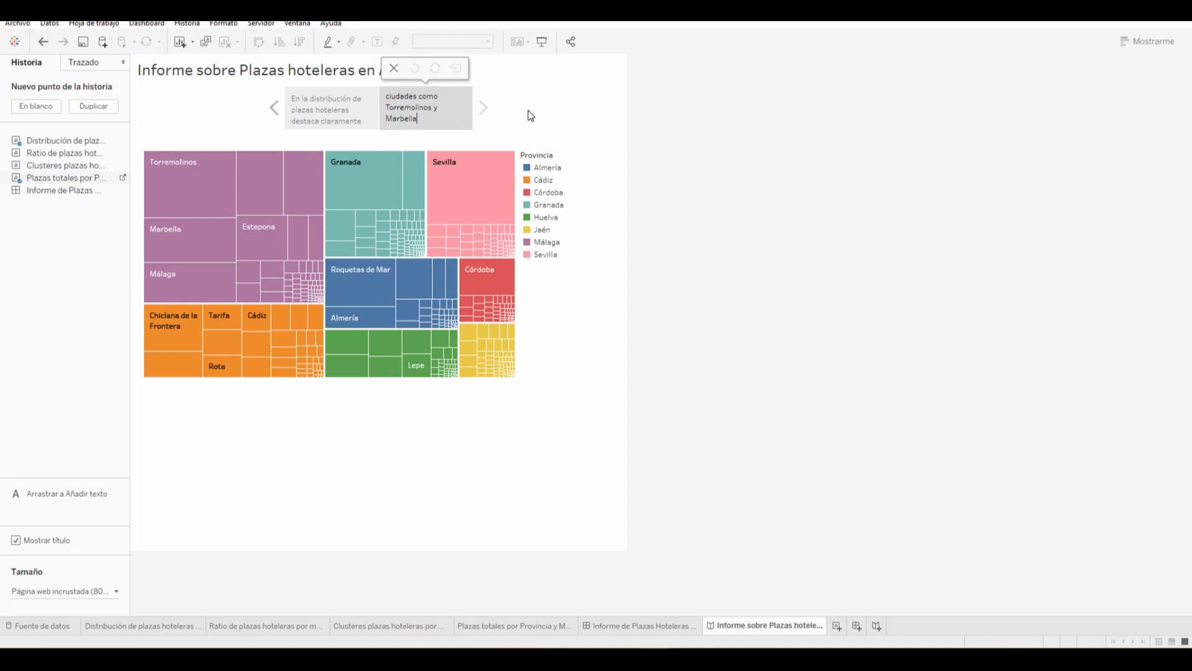
left_click(527, 114)
right_click(549, 346)
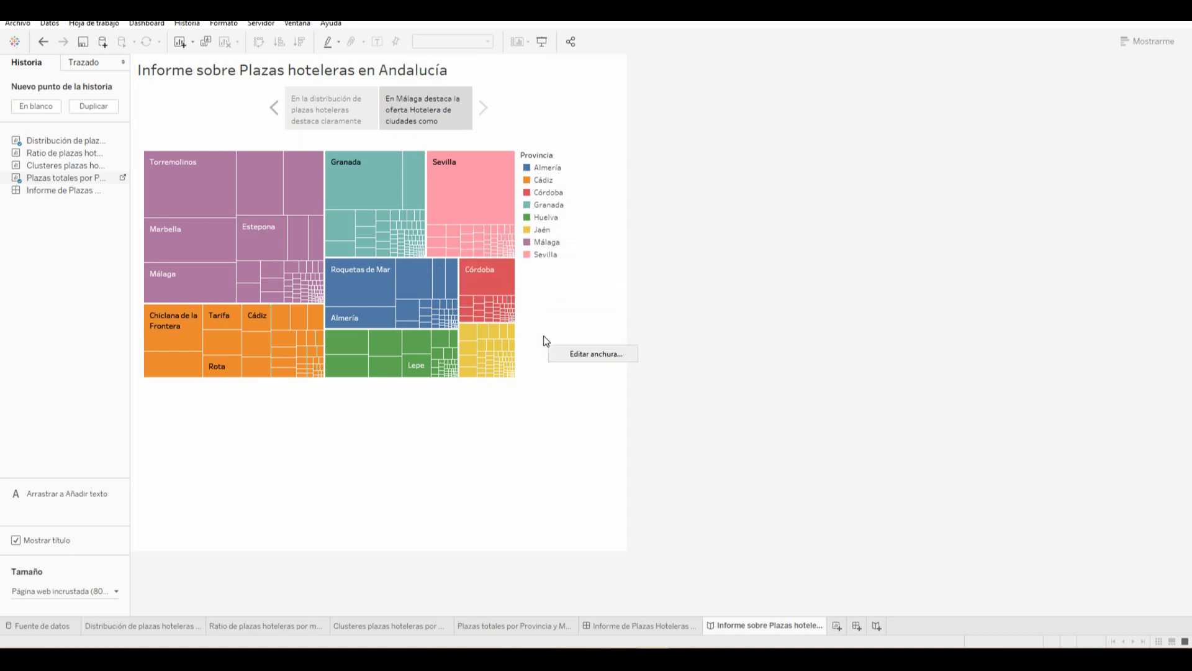
left_click(333, 411)
Select the Torremolinos treemap block, inspect its options, then clear the selection
left_click(201, 208)
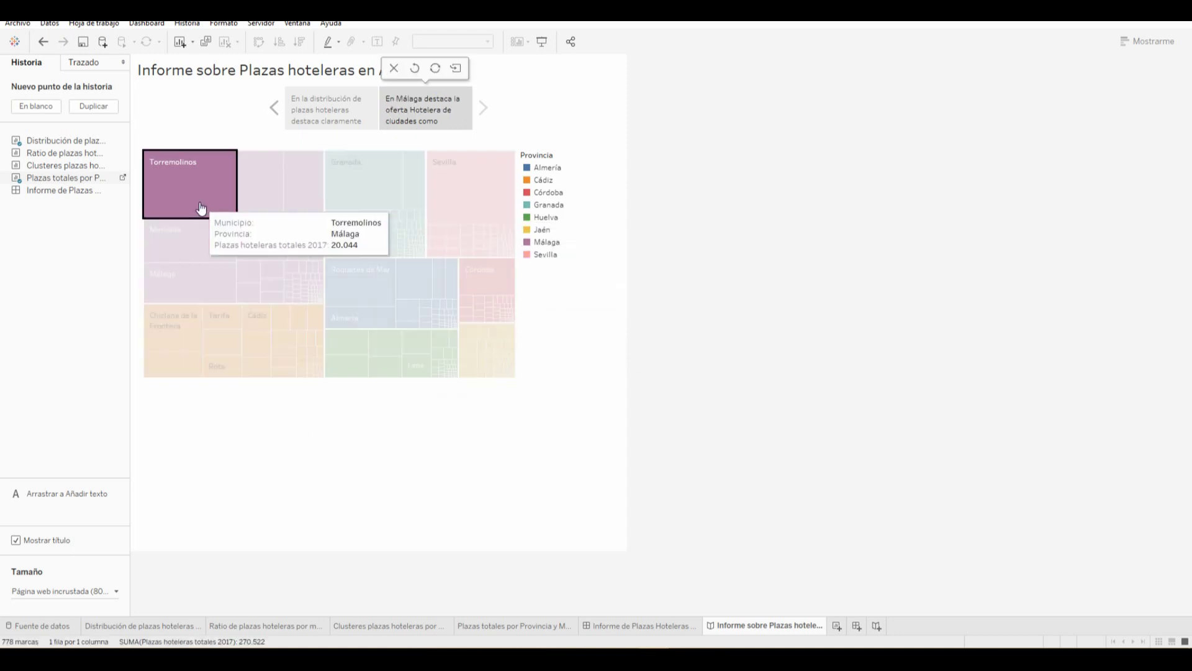
right_click(201, 207)
mouse_move(280, 263)
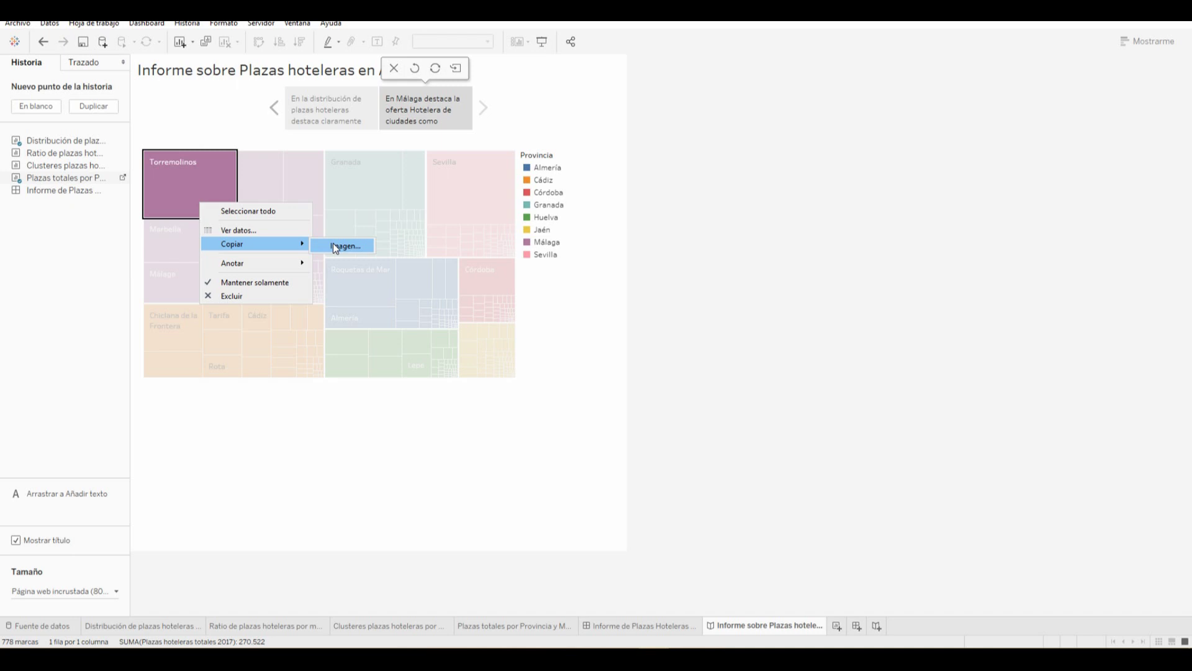
left_click(315, 438)
right_click(299, 433)
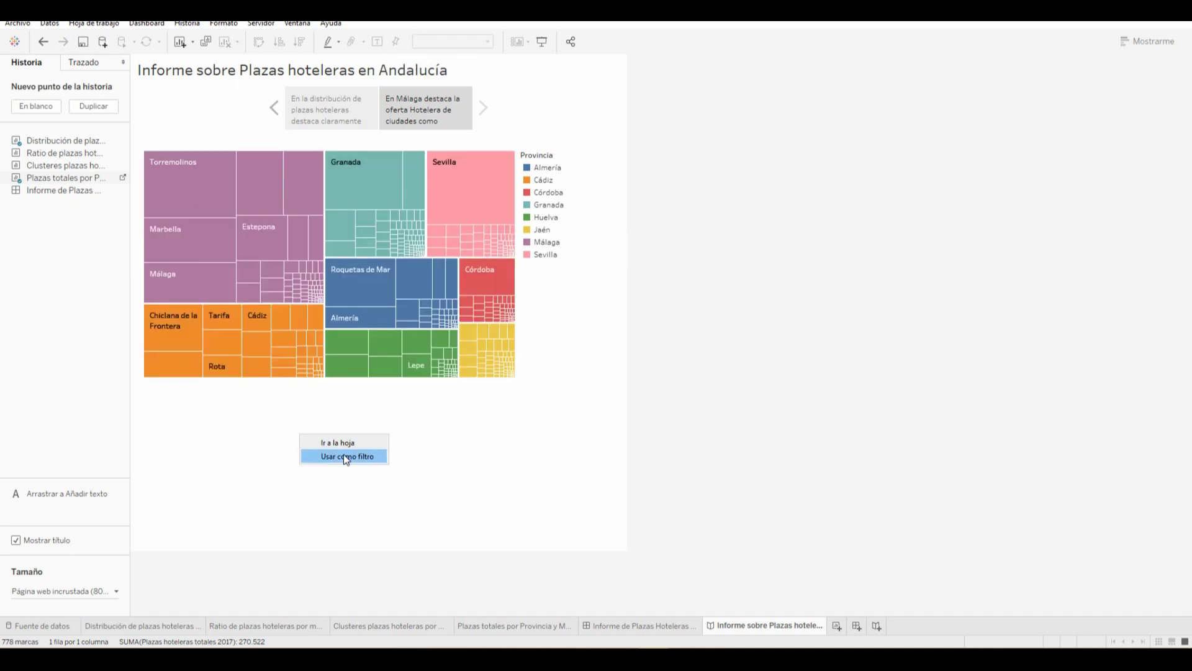
left_click(361, 174)
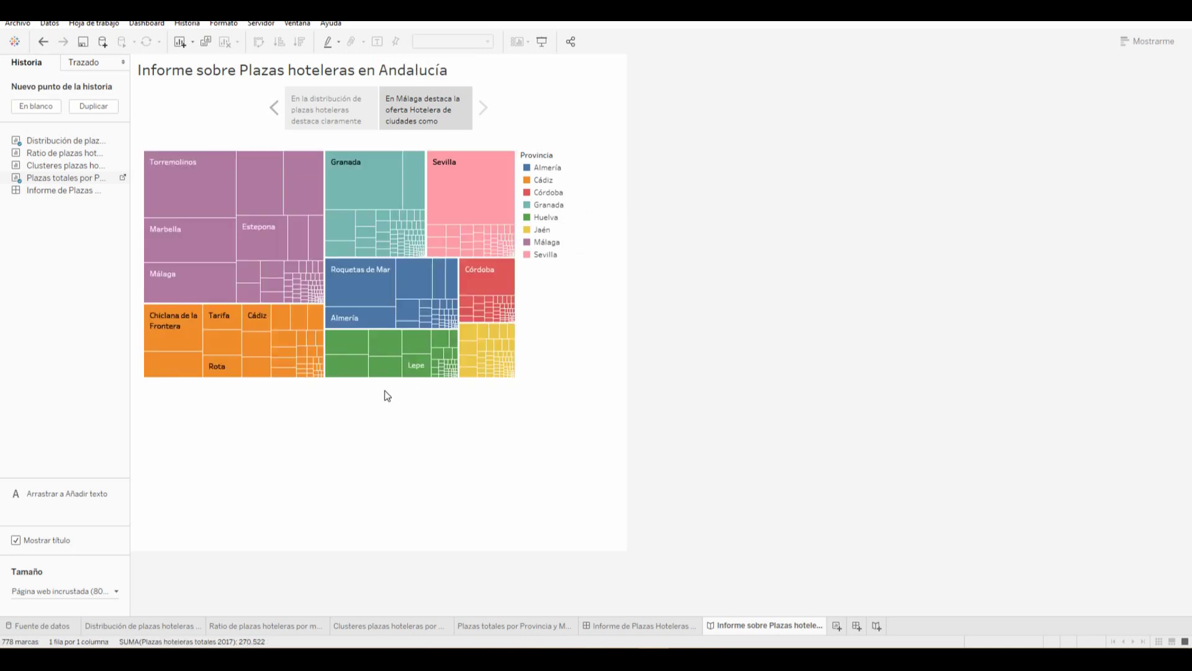
Add a third blank story point holding the 'Informe de Plazas Hoteleras' dashboard
left_click(28, 105)
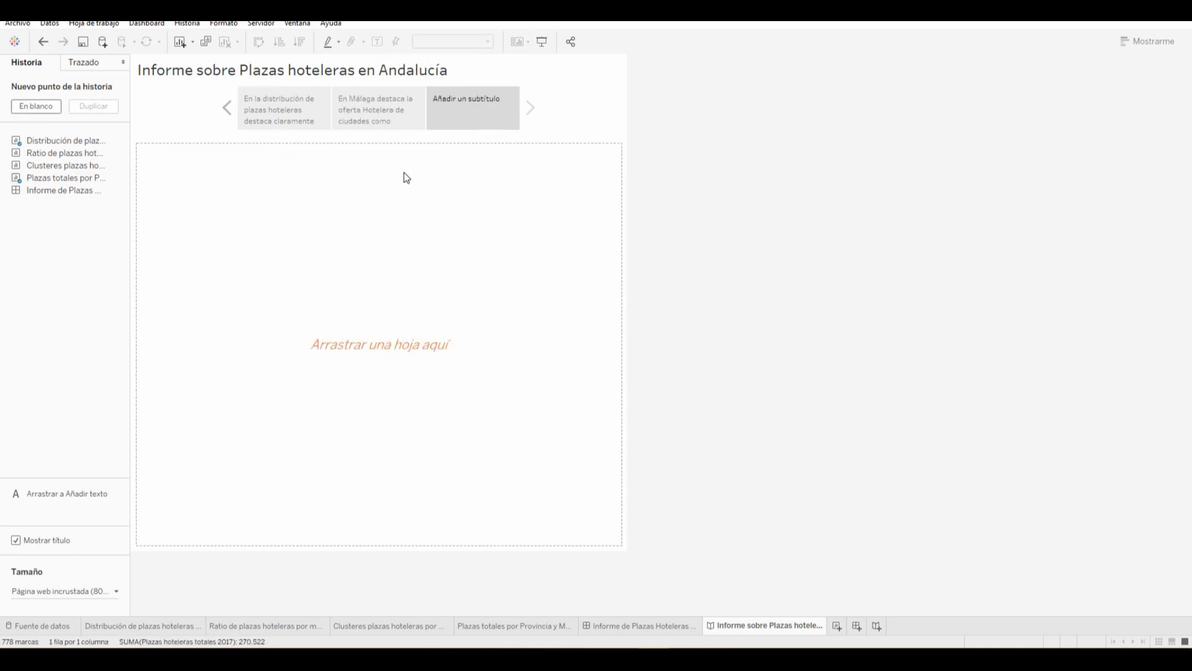
left_click(460, 100)
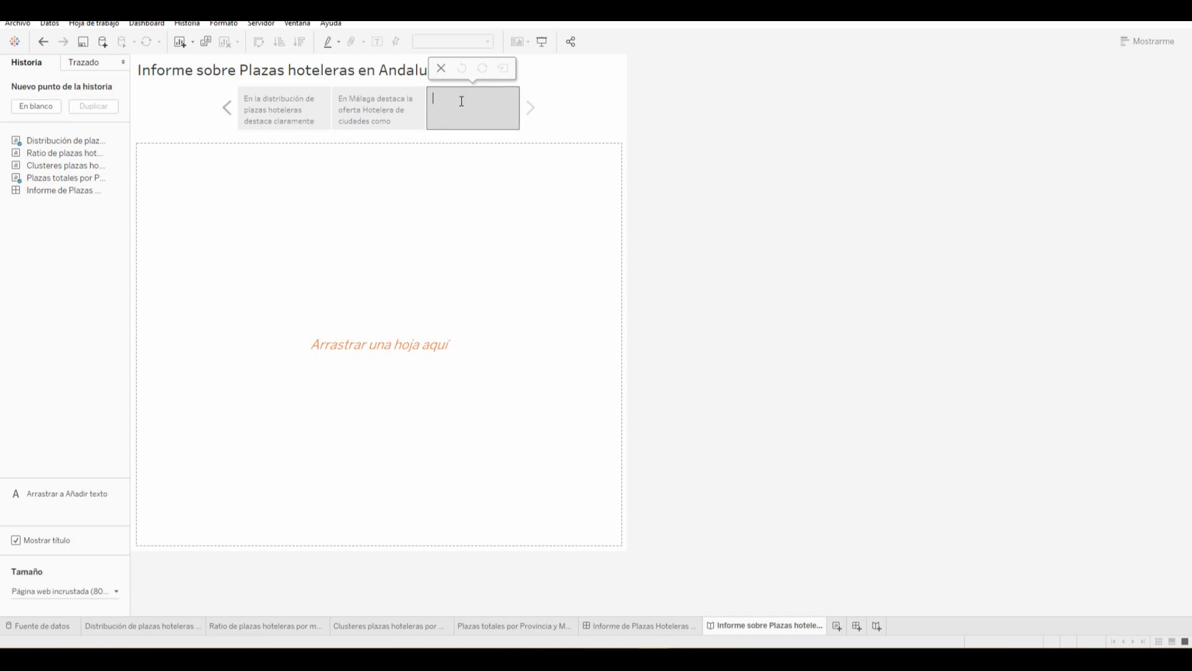
left_click_drag(43, 189, 359, 318)
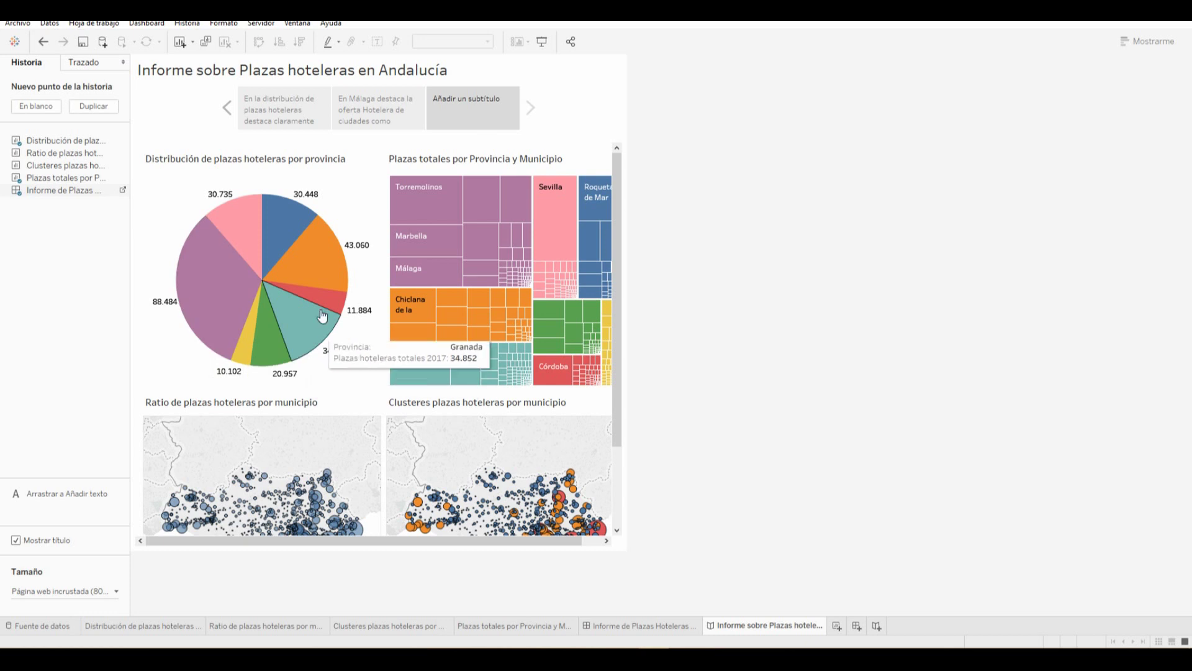
mouse_move(557, 543)
left_mouse_down()
mouse_move(595, 546)
mouse_move(545, 545)
left_mouse_up()
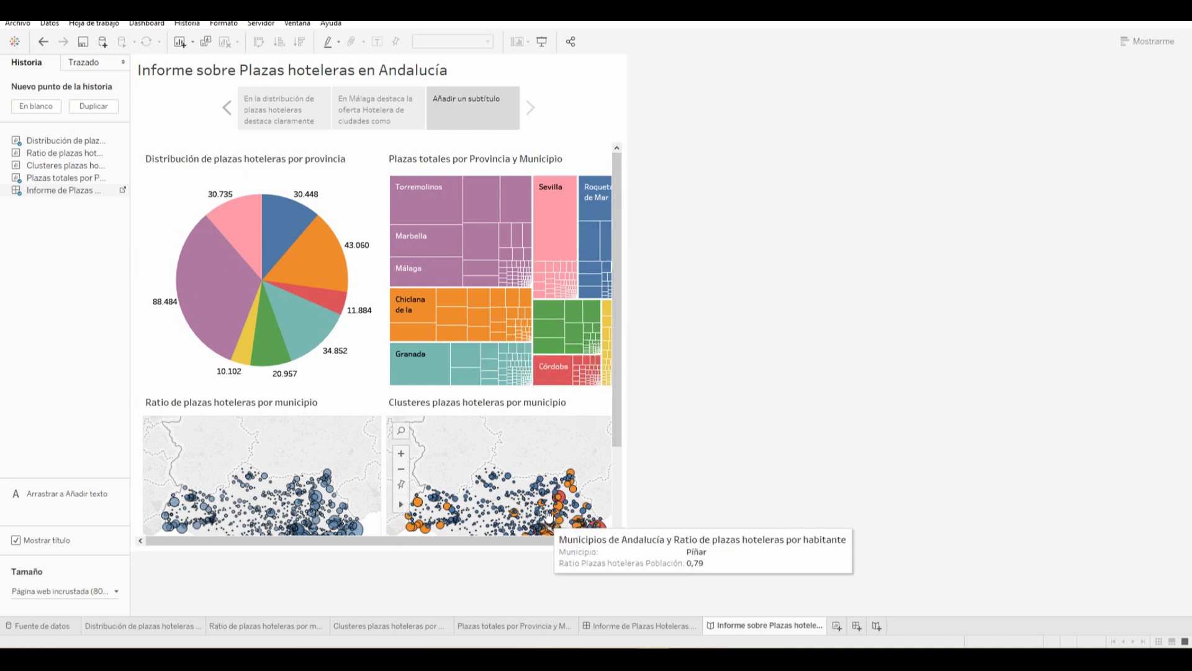
scroll(534, 497, "down", 2)
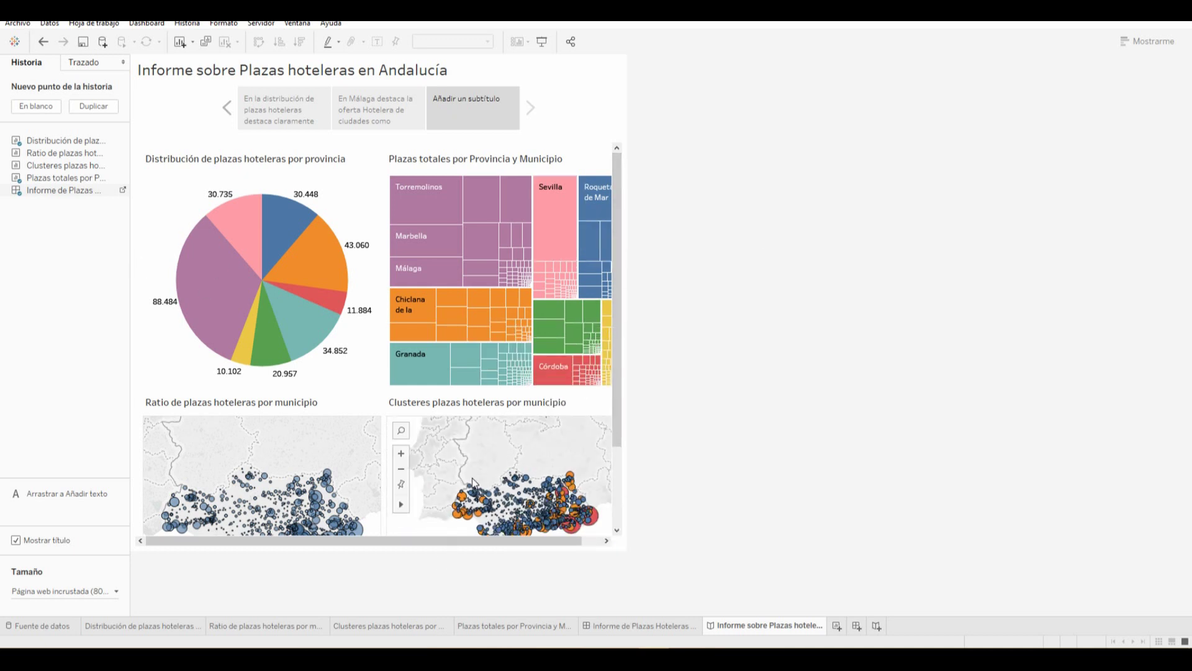
Set the story width to a custom 900 px
left_click(99, 591)
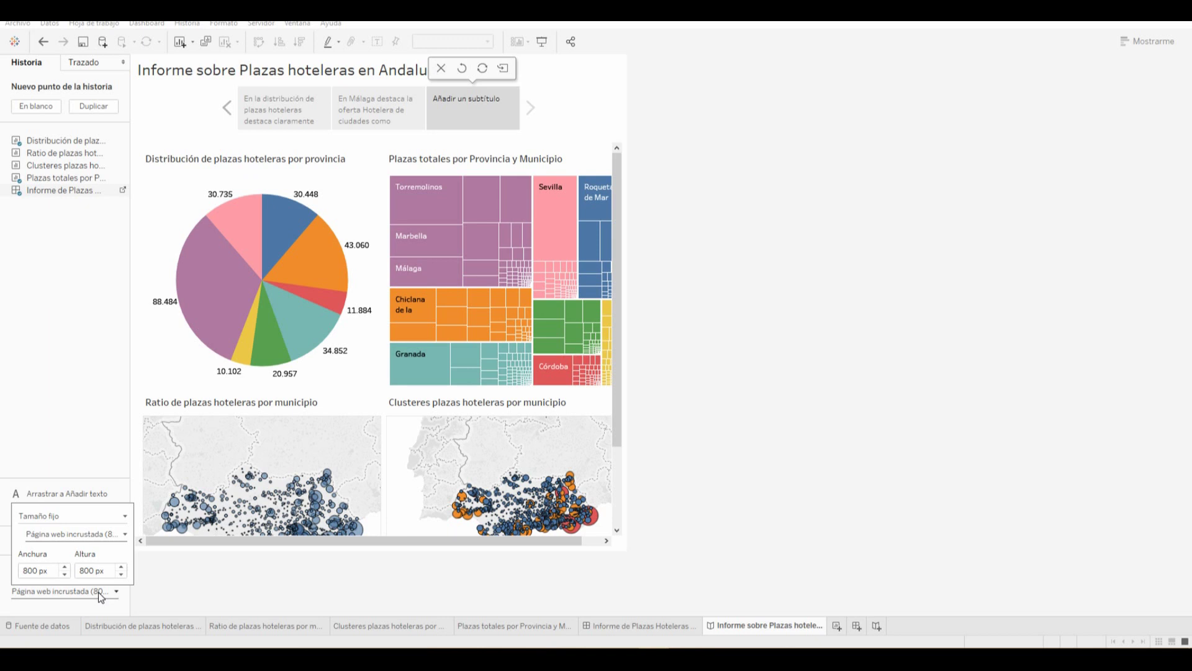
left_click(64, 566)
left_click(64, 566)
left_click(64, 566)
left_click(64, 569)
left_click(65, 573)
left_click(65, 575)
left_click(65, 575)
left_click(65, 575)
double_click(30, 570)
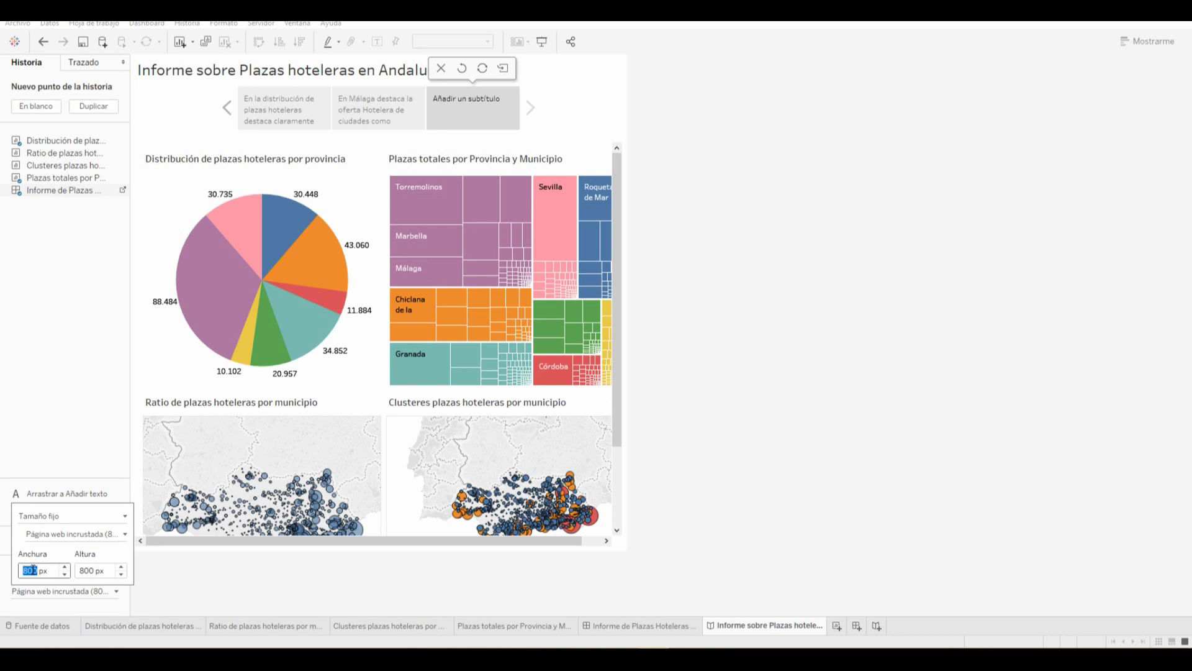
type("900")
left_click(78, 571)
Increase the story height so the chart titles and both maps show
left_click(122, 567)
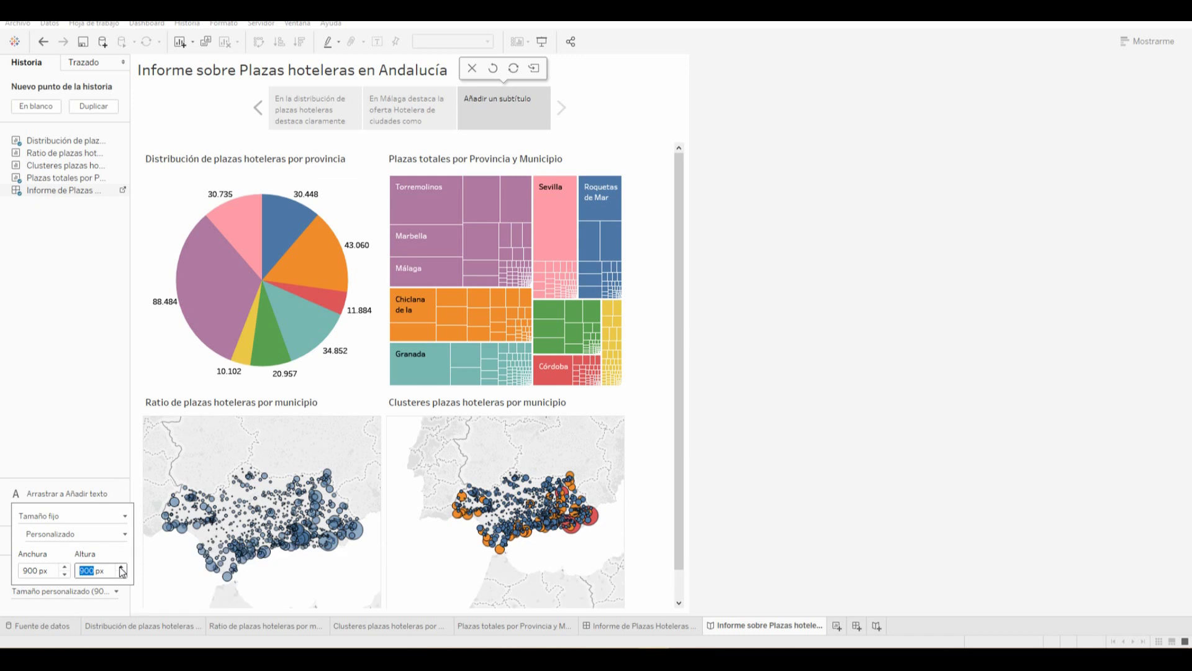
left_click(658, 452)
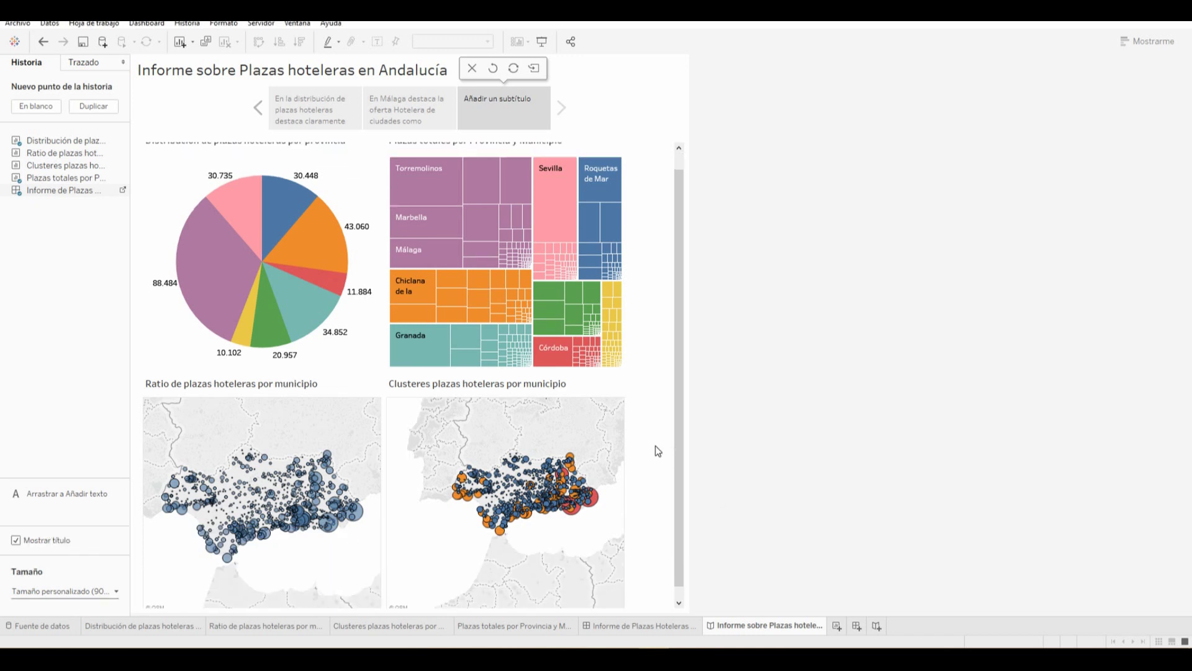
scroll(657, 449, "down", 1)
left_click(91, 591)
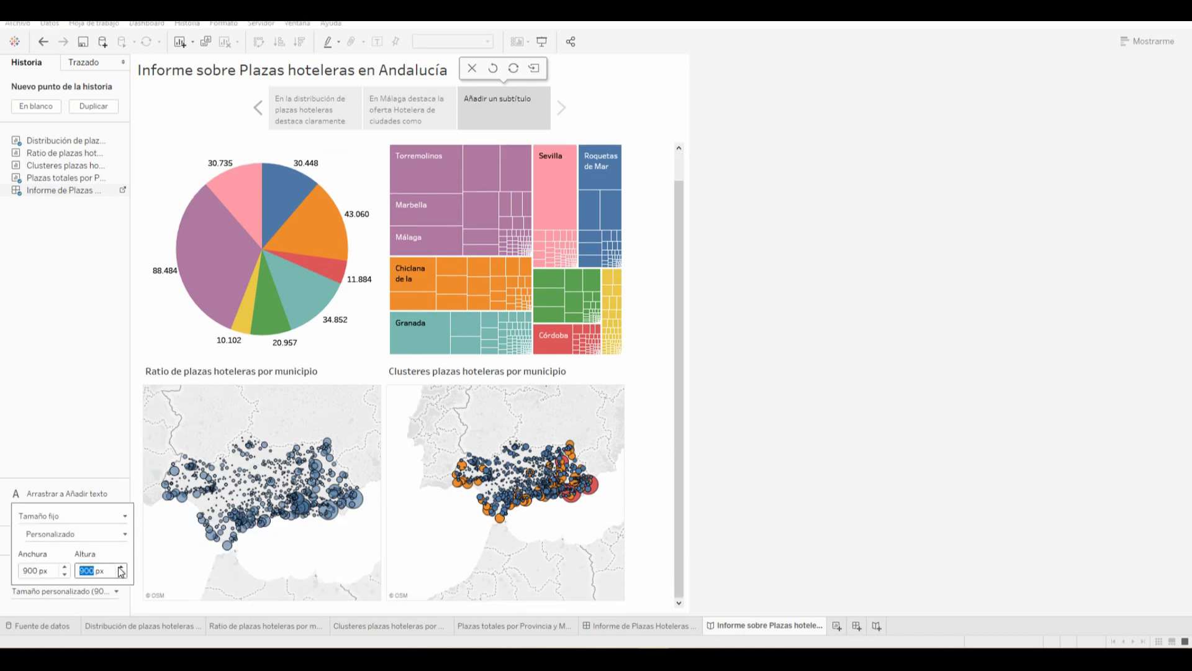
left_click(122, 567)
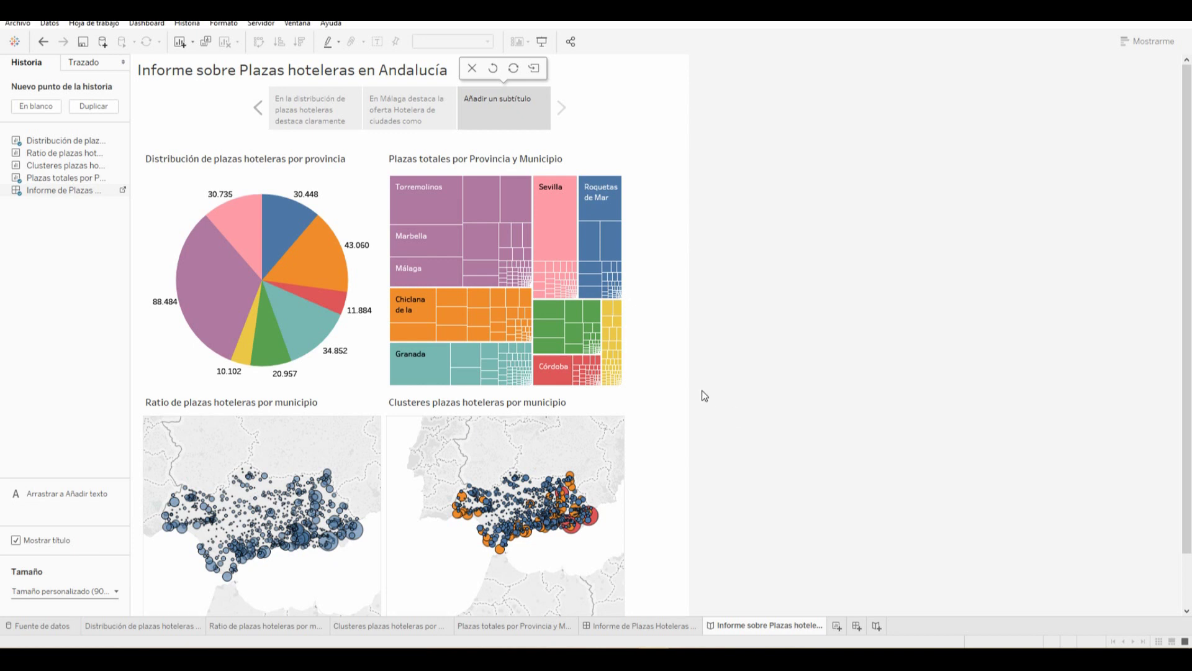
Caption the third point 'Informe completo interactivo sobre las plazas hoteleras de Andaluc…'
left_click(410, 109)
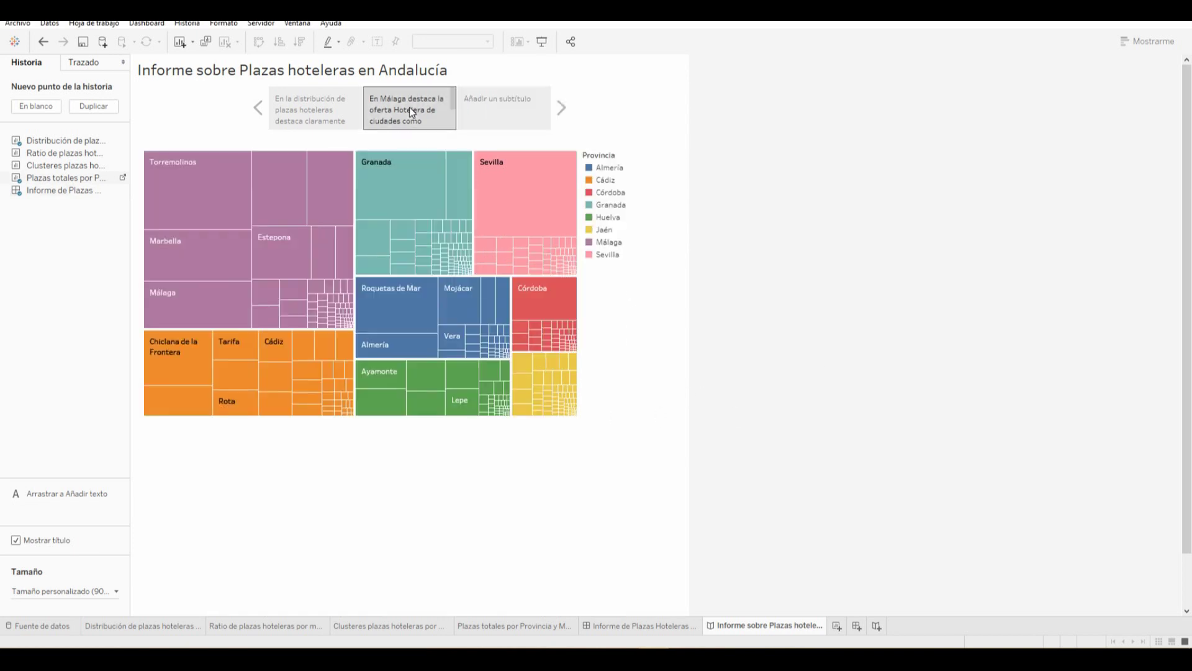
left_click(497, 107)
left_click(506, 112)
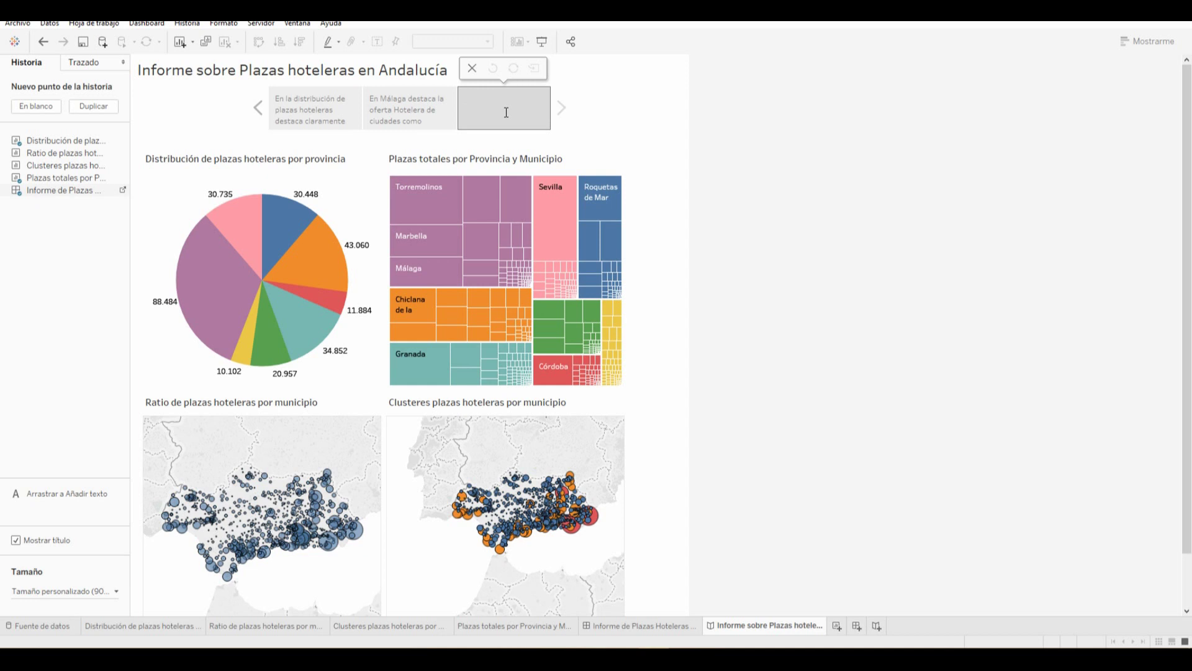
type("Informe completo inte")
type("ractivo")
type(" sobre las plazas hotel")
type("eras de Andalucía")
left_click(657, 124)
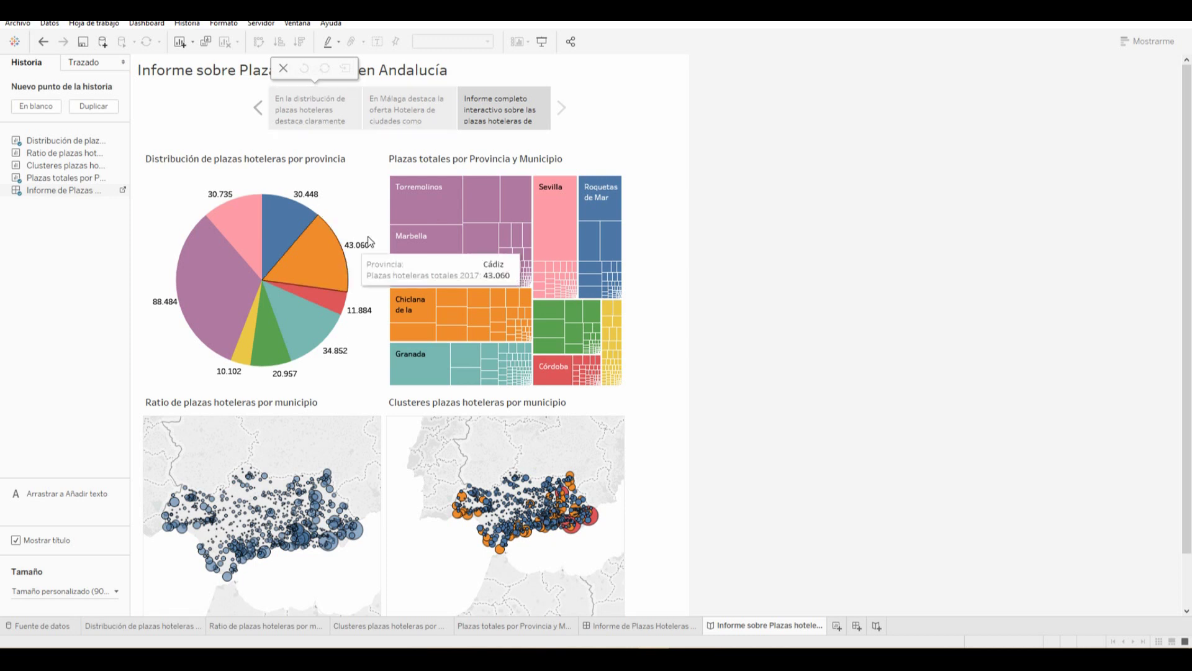
Review the story by stepping through each point and hovering over the dashboard
left_click(322, 111)
left_click(404, 107)
left_click(494, 107)
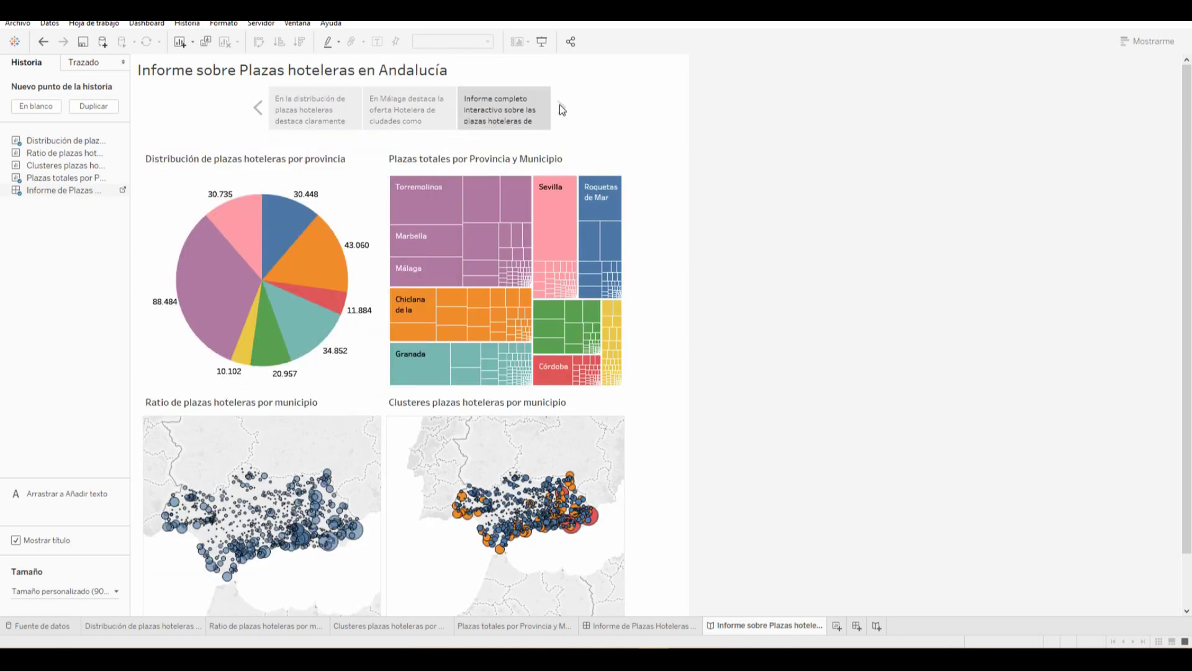
left_click(309, 104)
left_click(516, 111)
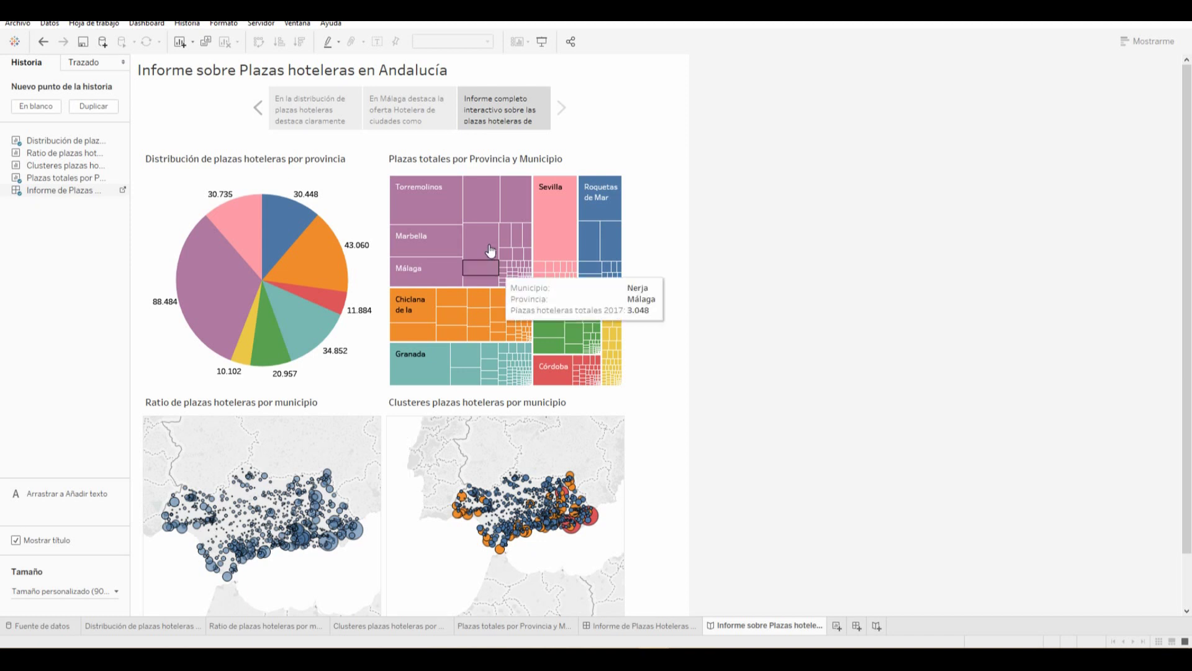
mouse_move(615, 341)
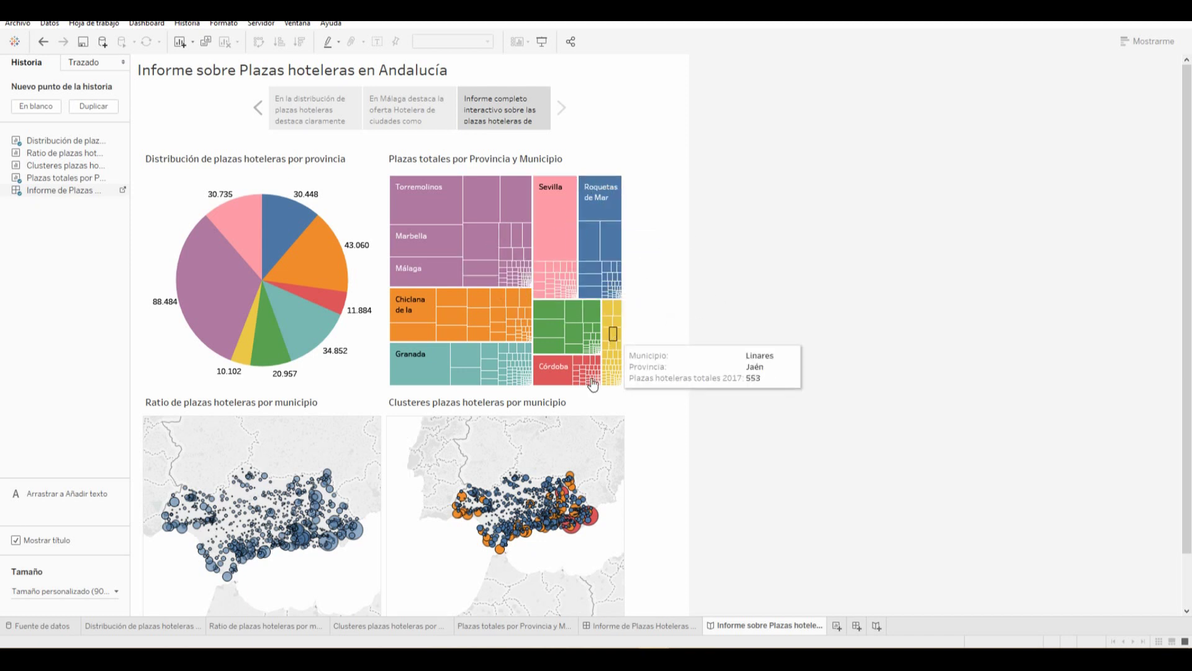
mouse_move(447, 318)
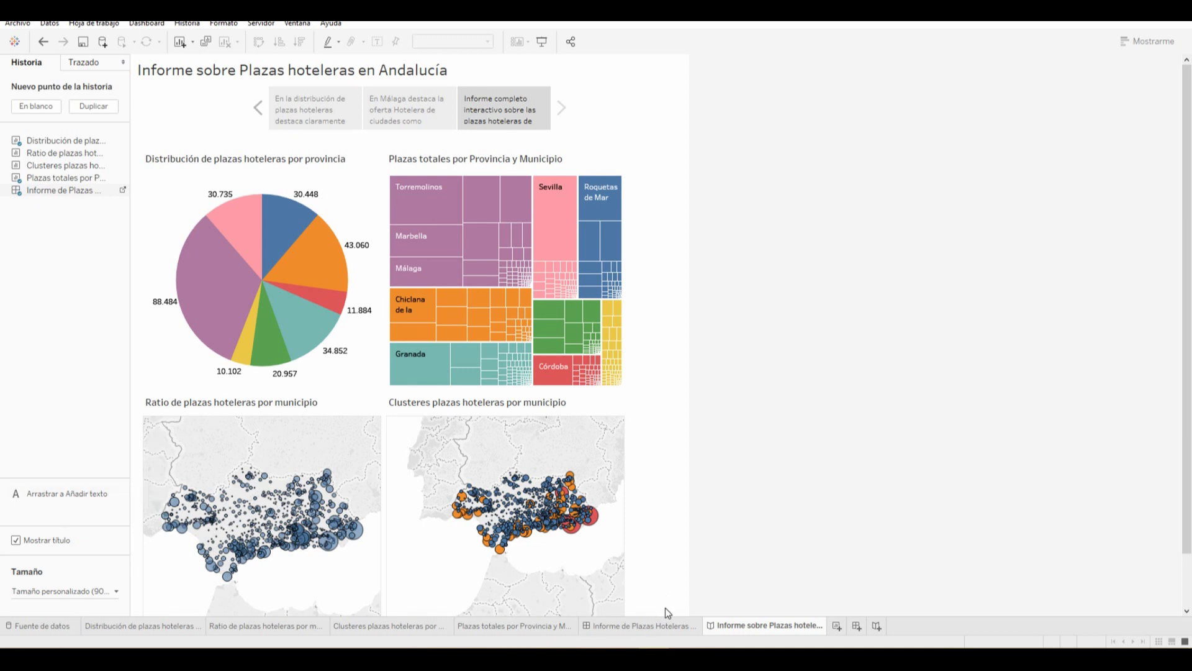
Return to the dashboard, deselect the pie zone, and cancel a Tableau Server sign-in
left_click(639, 626)
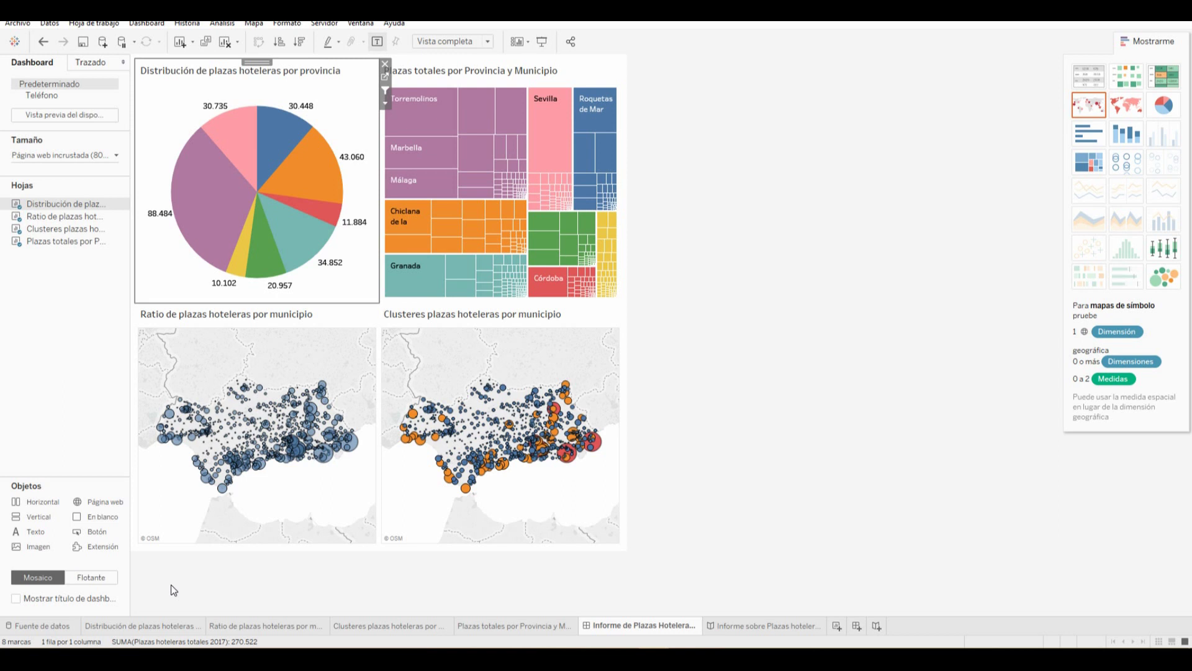
left_click(673, 421)
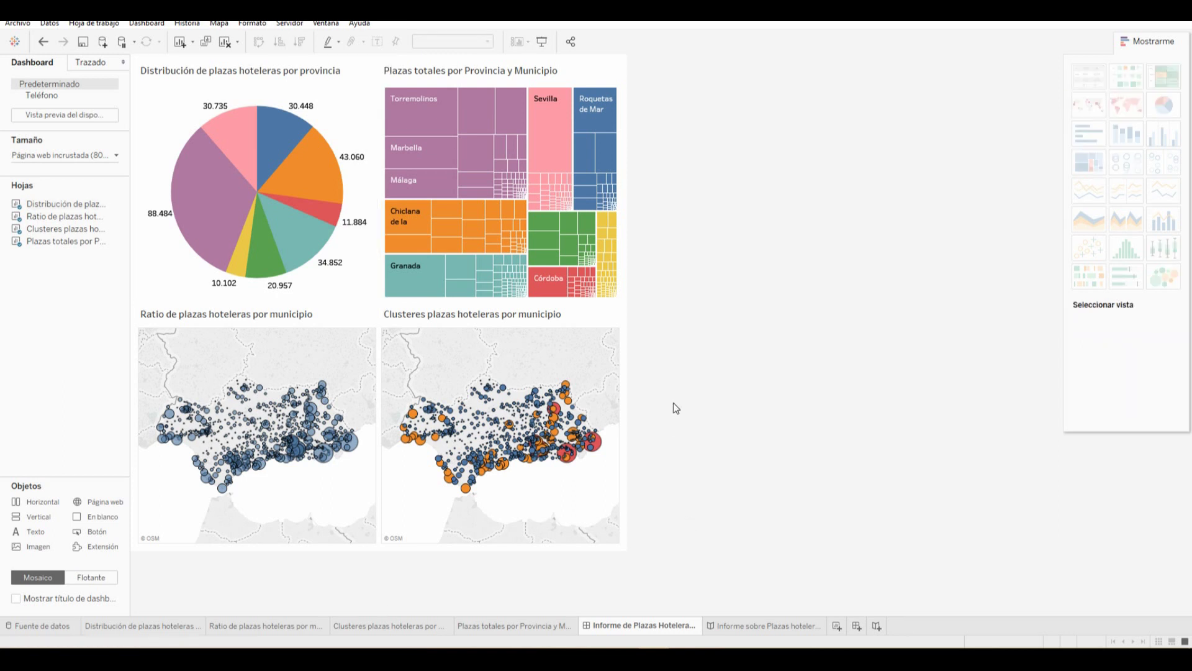
left_click(290, 24)
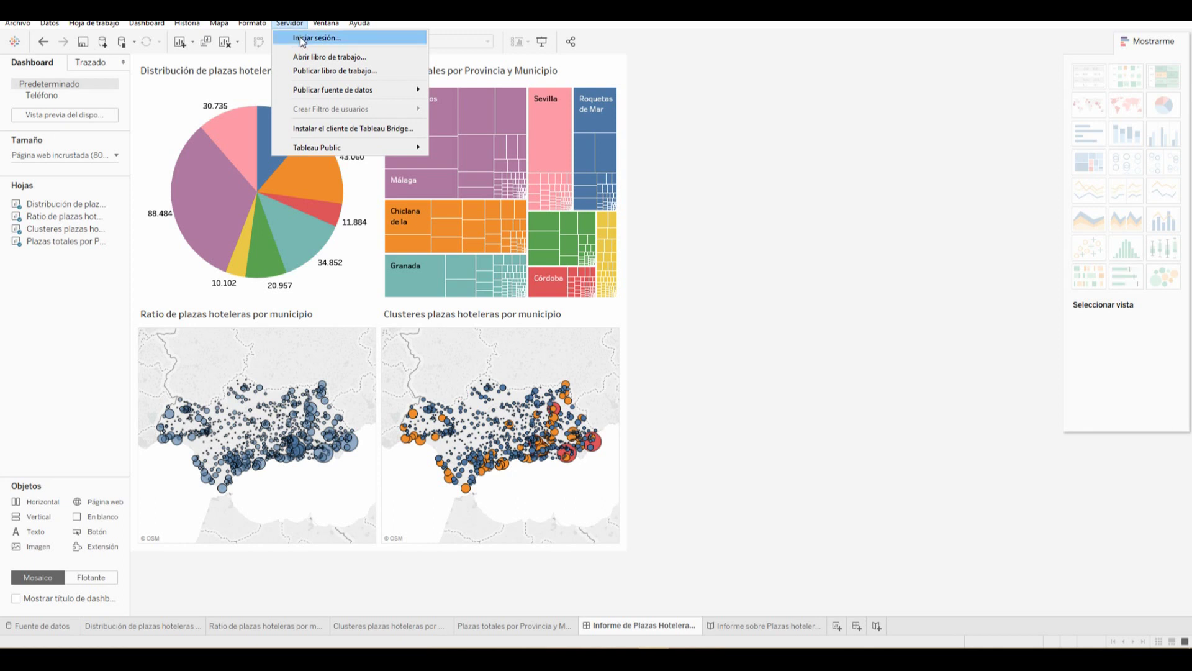
left_click(299, 37)
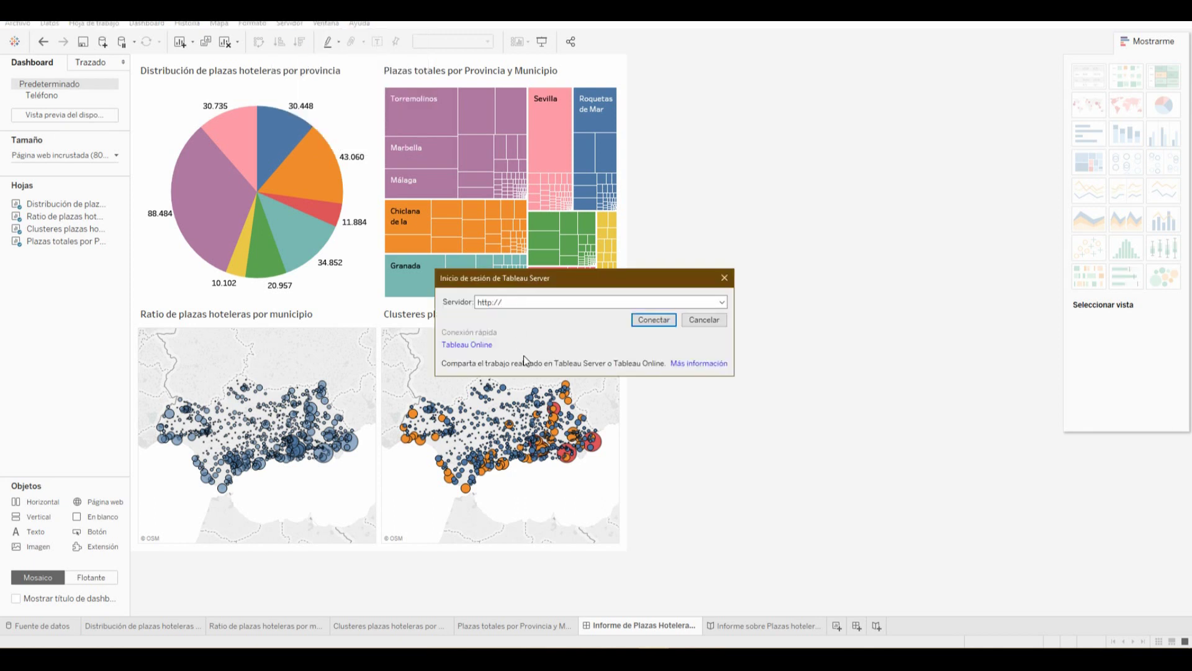
left_click(702, 320)
Save to Tableau Public, signing in with the account e-mail and password
left_click(290, 24)
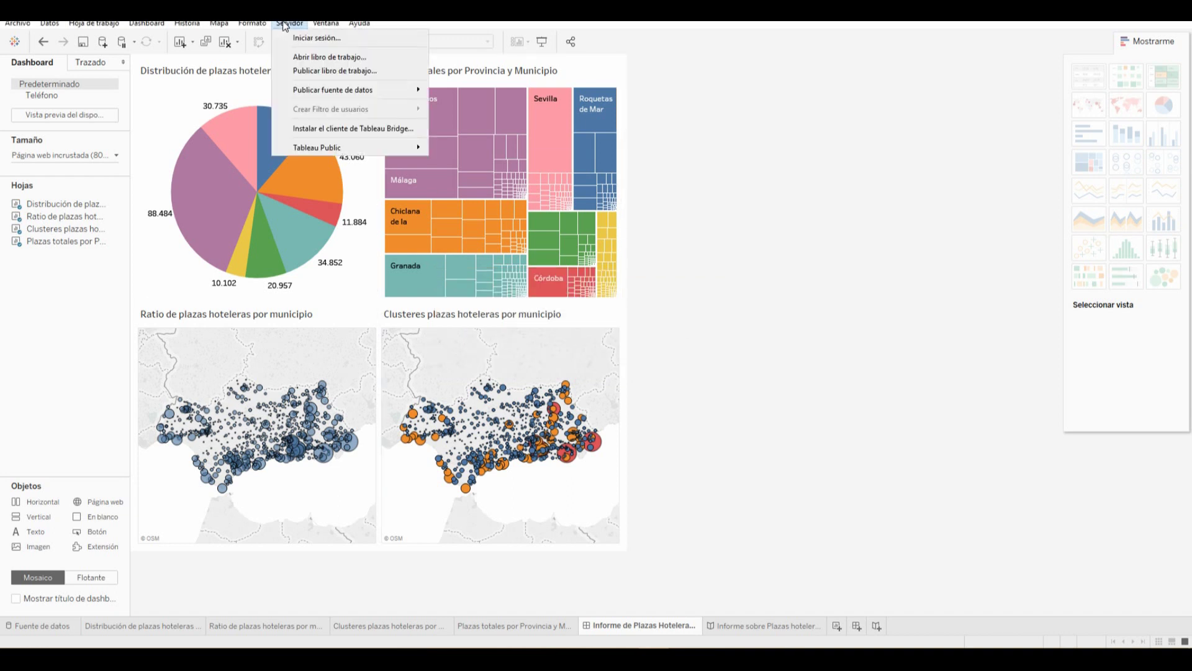
mouse_move(336, 150)
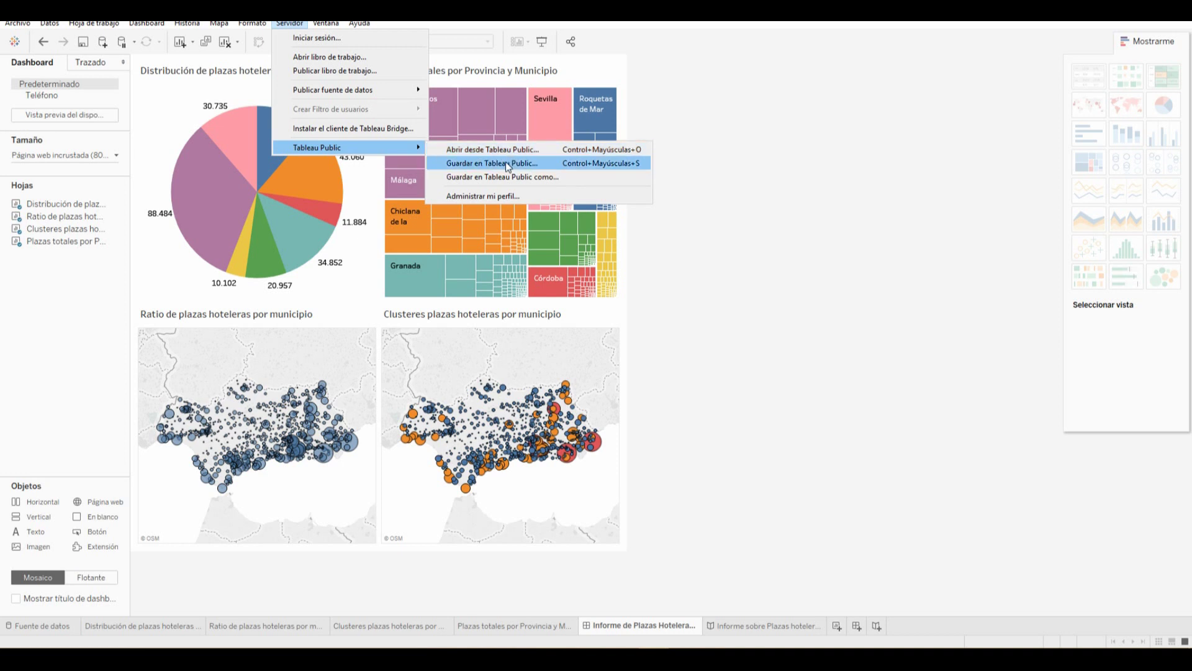
left_click(505, 162)
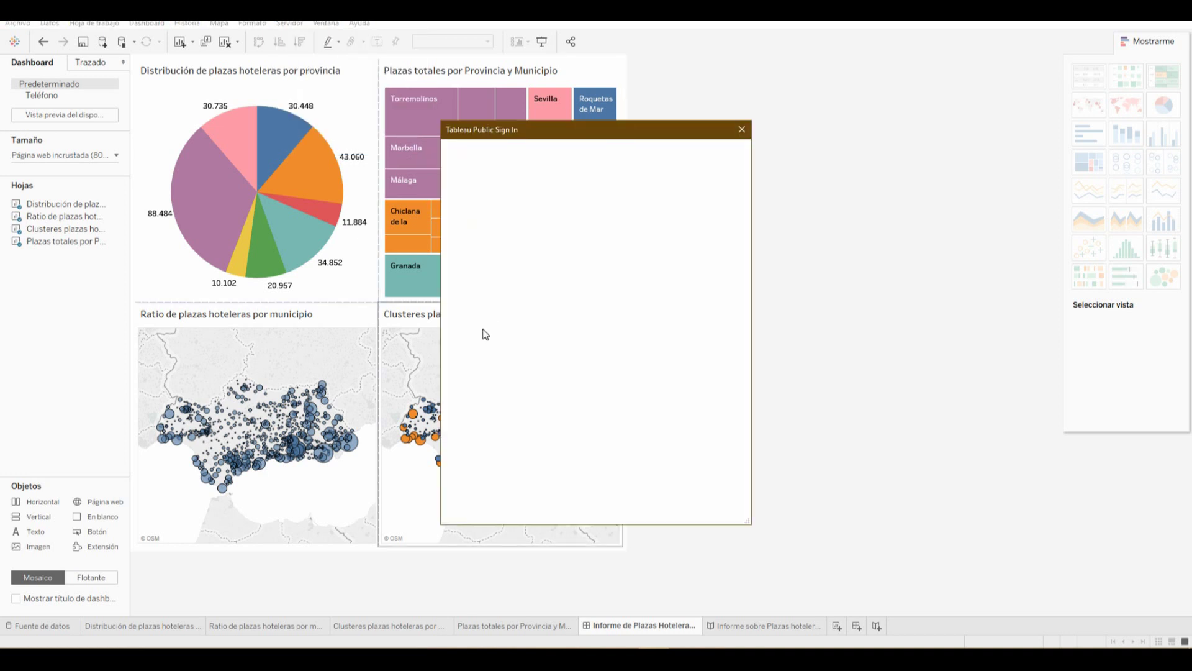
left_click(547, 273)
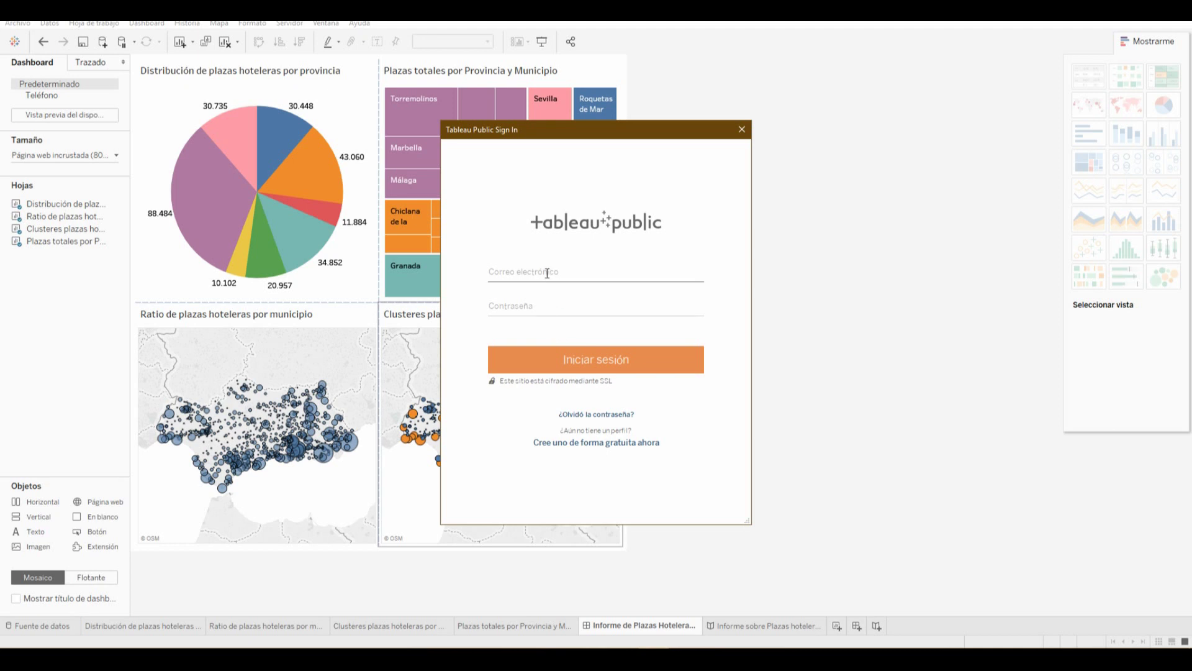
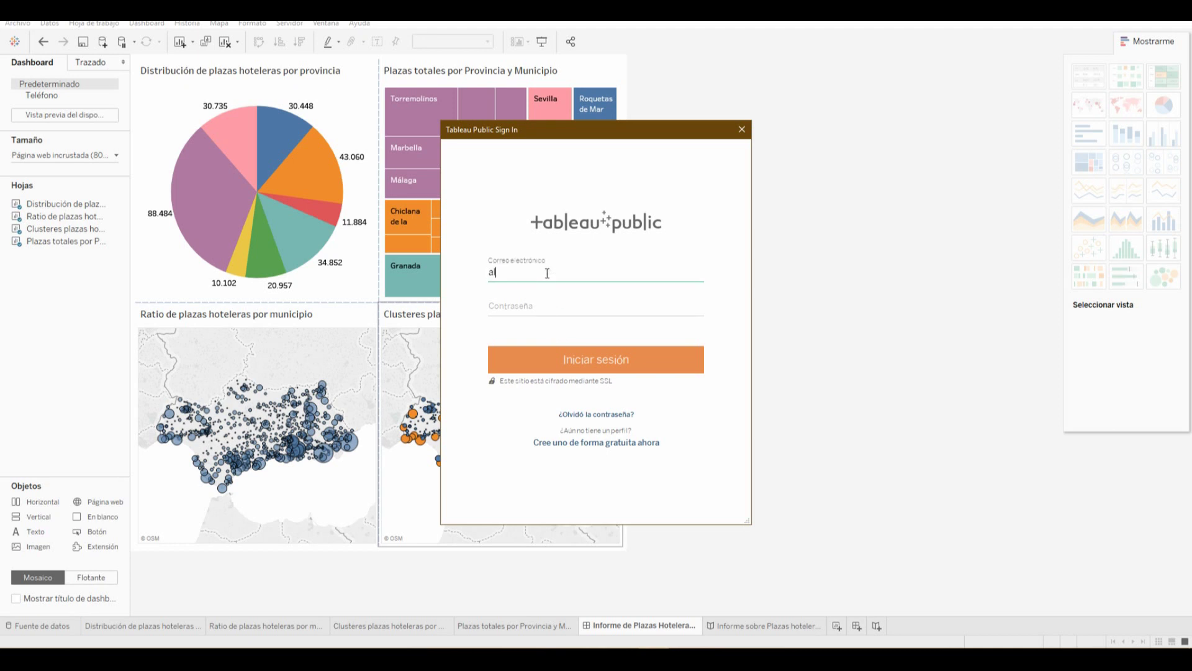
key("Tab")
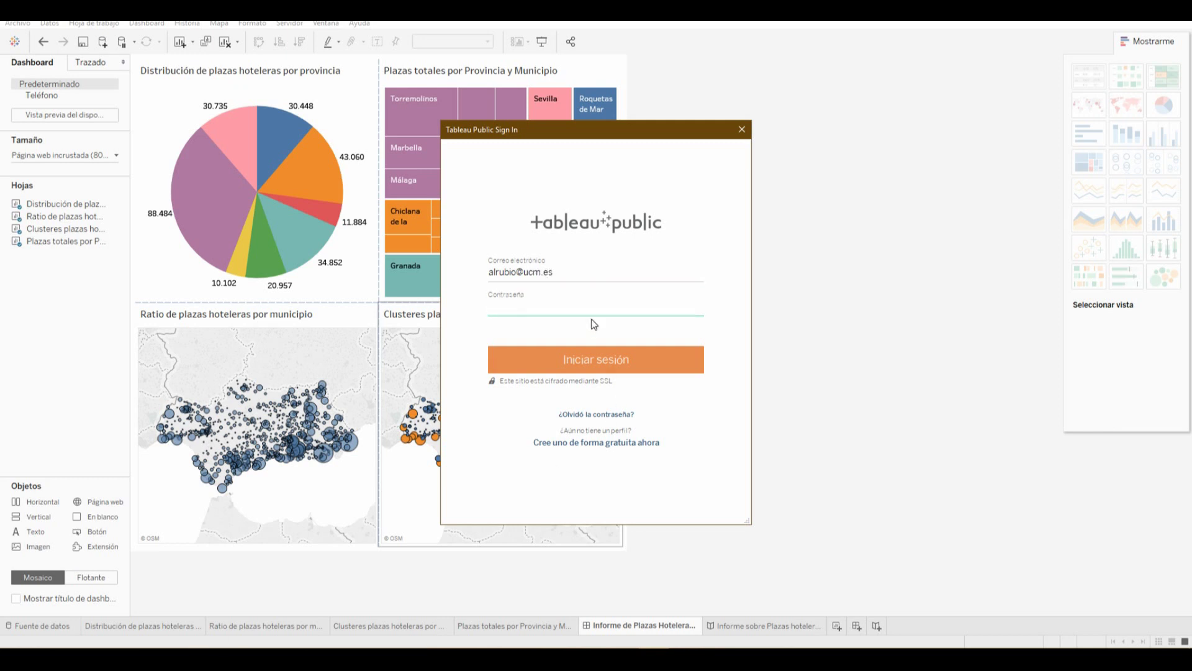
type("•••••••••••••")
left_click(568, 365)
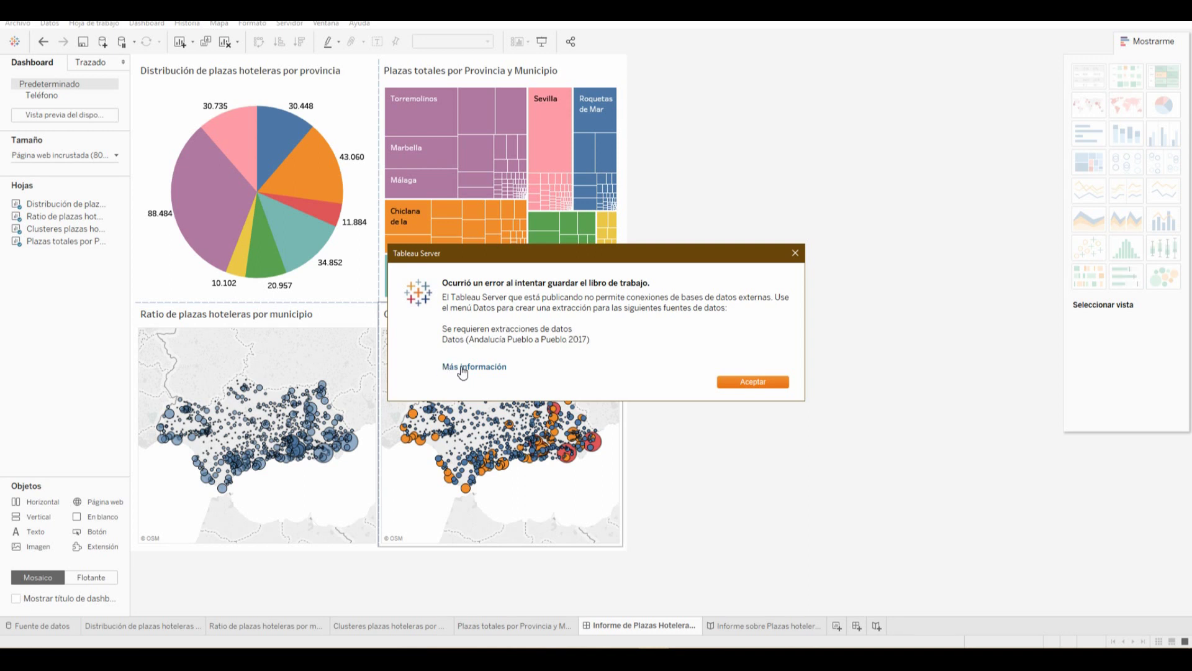
Dismiss the error, switch the data source to an extract, and save it on the Desktop
left_click(755, 382)
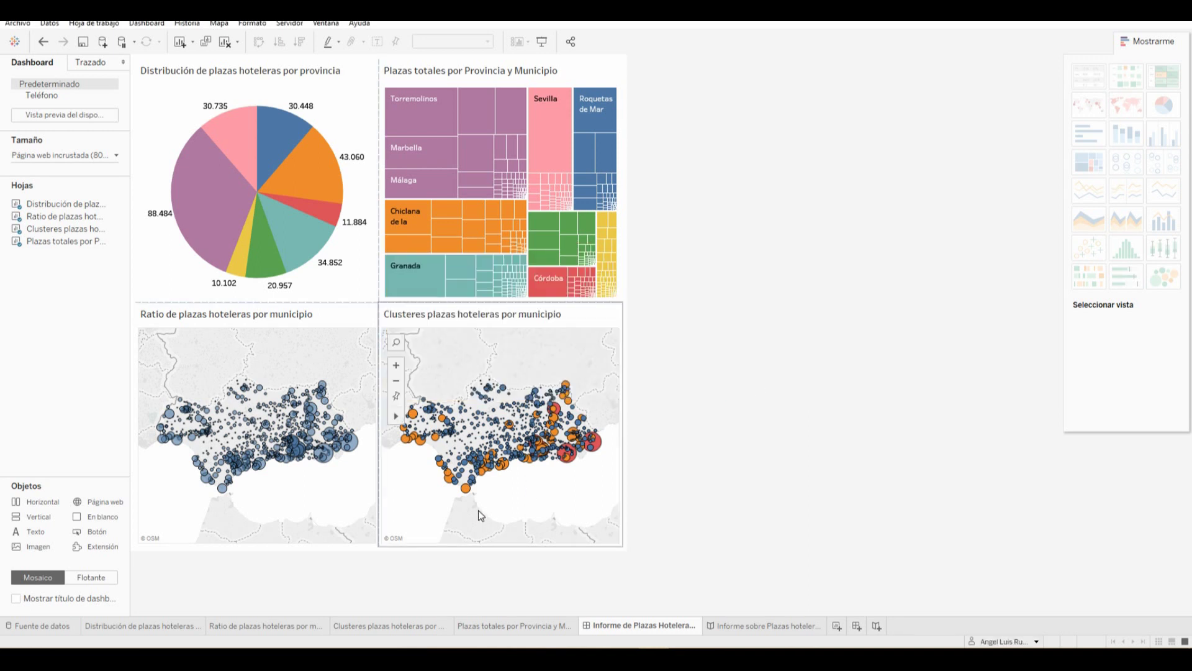
left_click(48, 626)
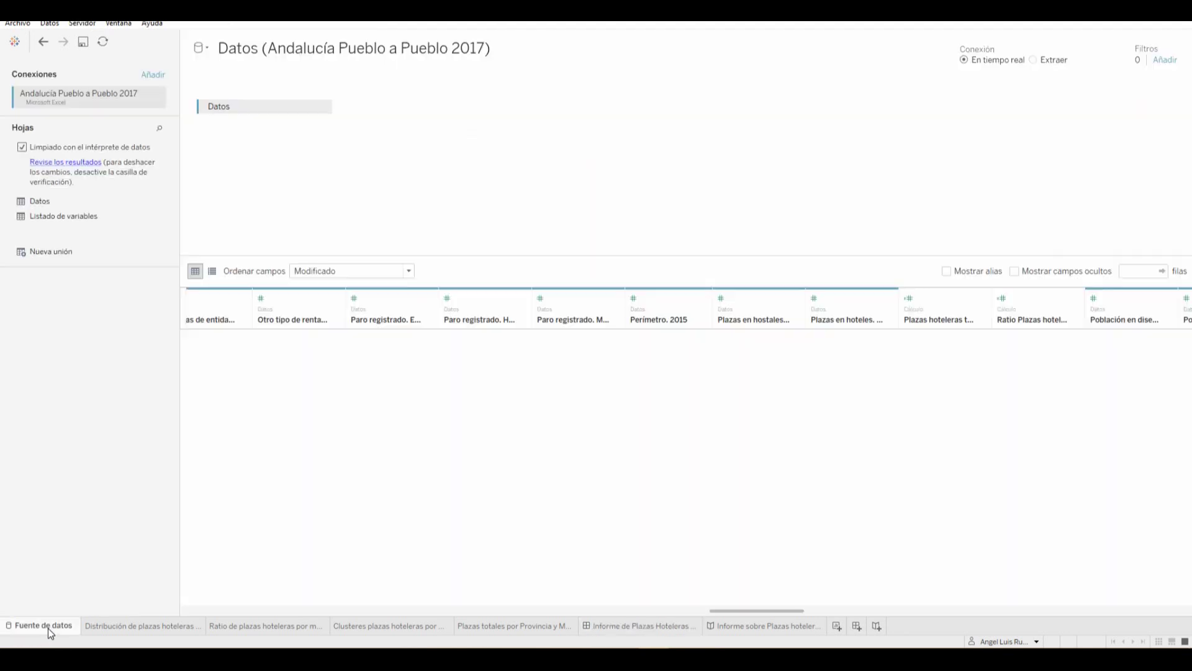
left_click(1033, 60)
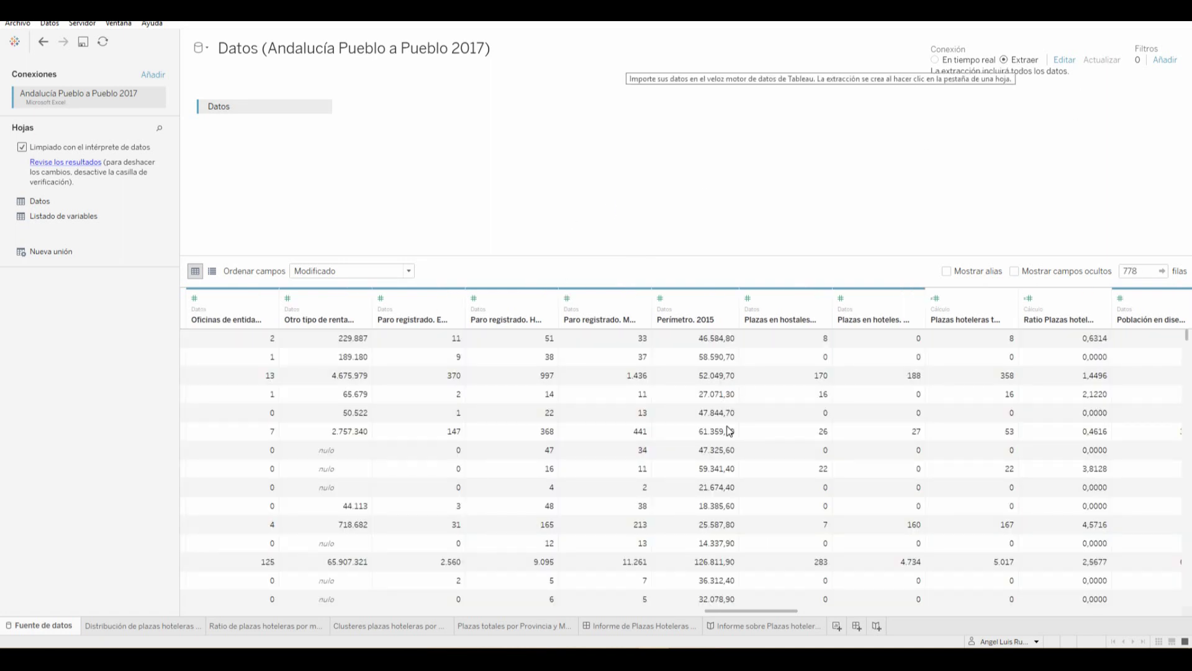
left_click(647, 624)
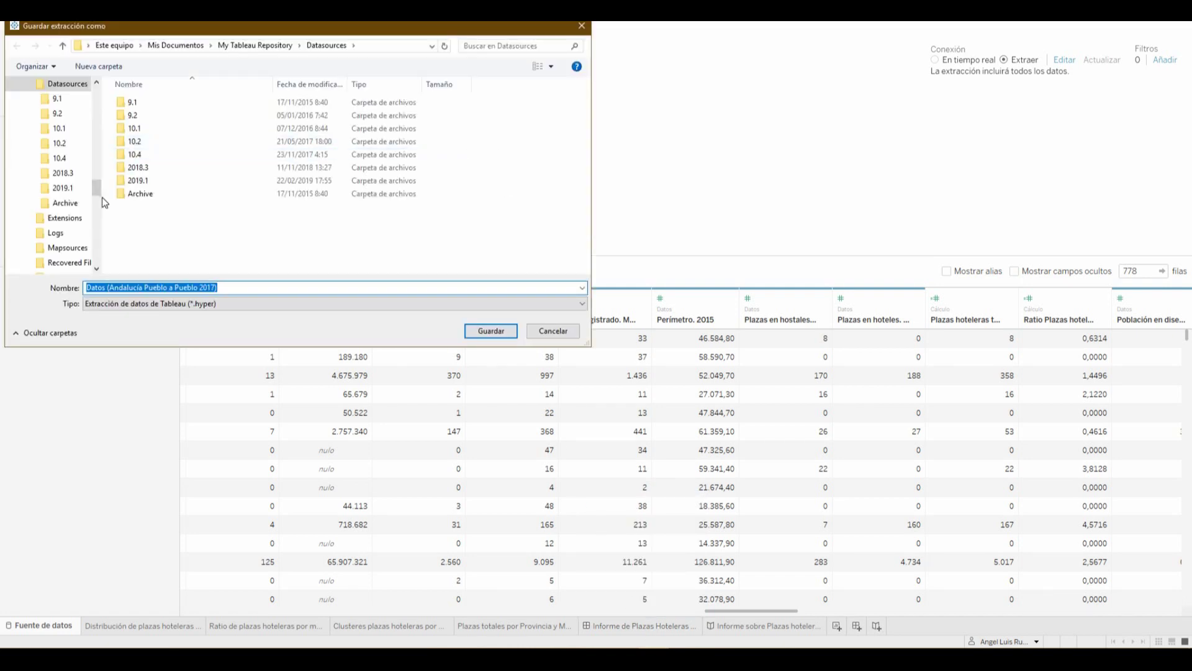
left_click_drag(97, 186, 92, 92)
left_click(53, 108)
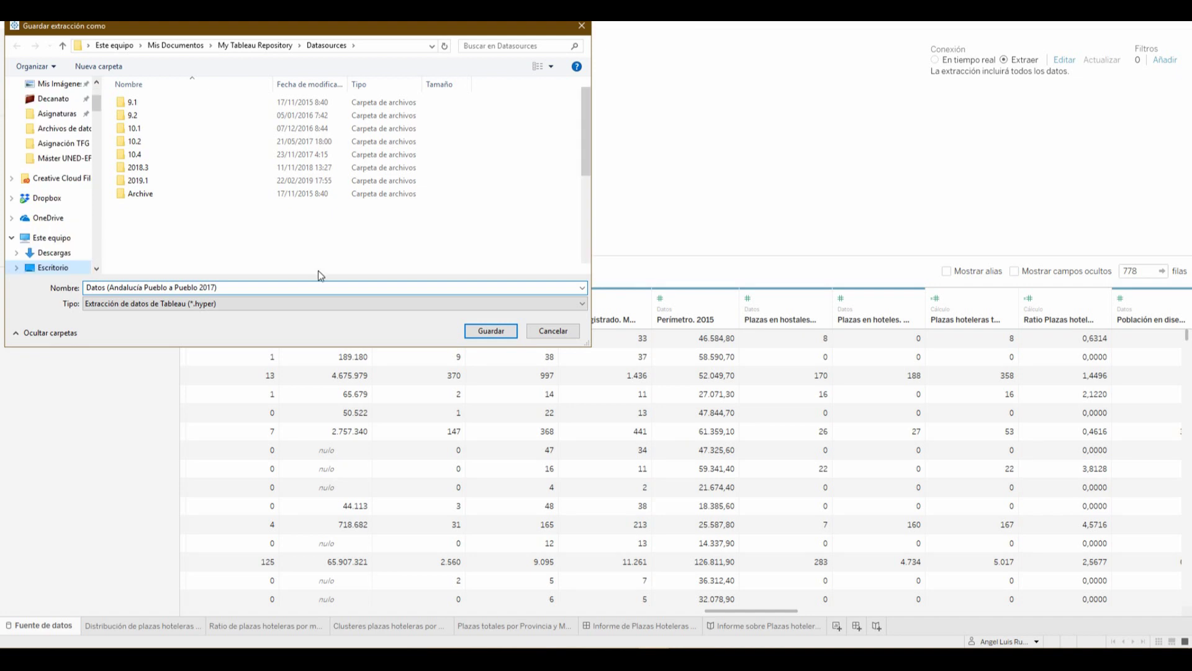
left_click(501, 330)
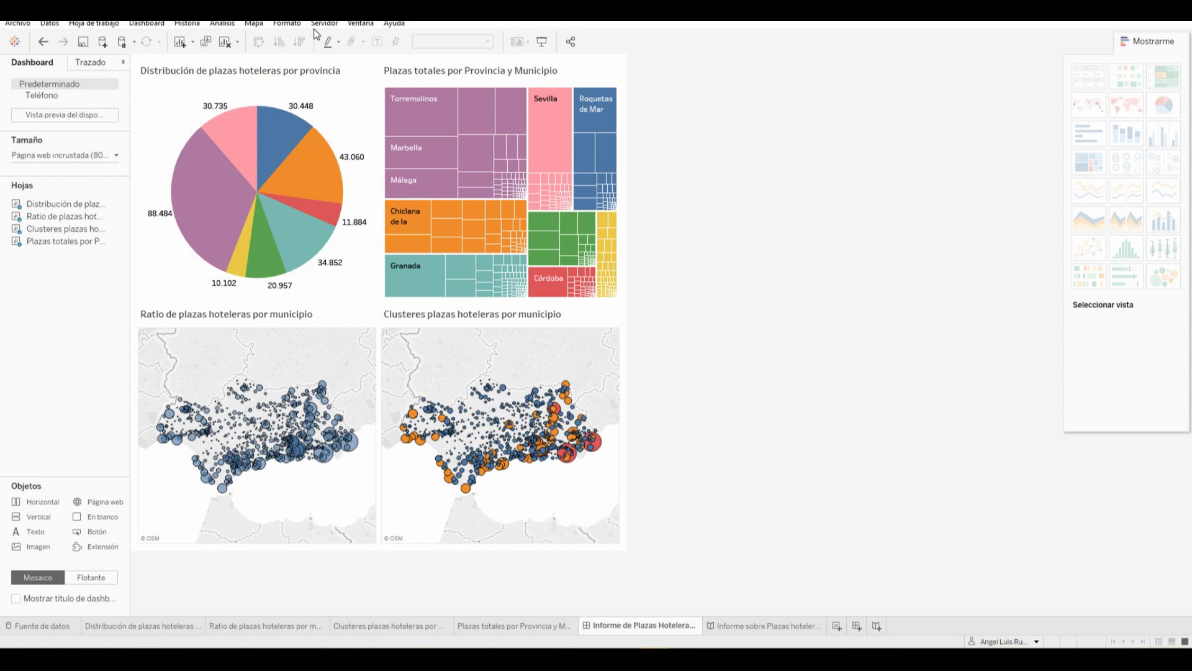
Publish the workbook, replacing the default Libro1 title with 'Informe sobre las Plazas Hoteleres de Andalucía 2017'
left_click(341, 27)
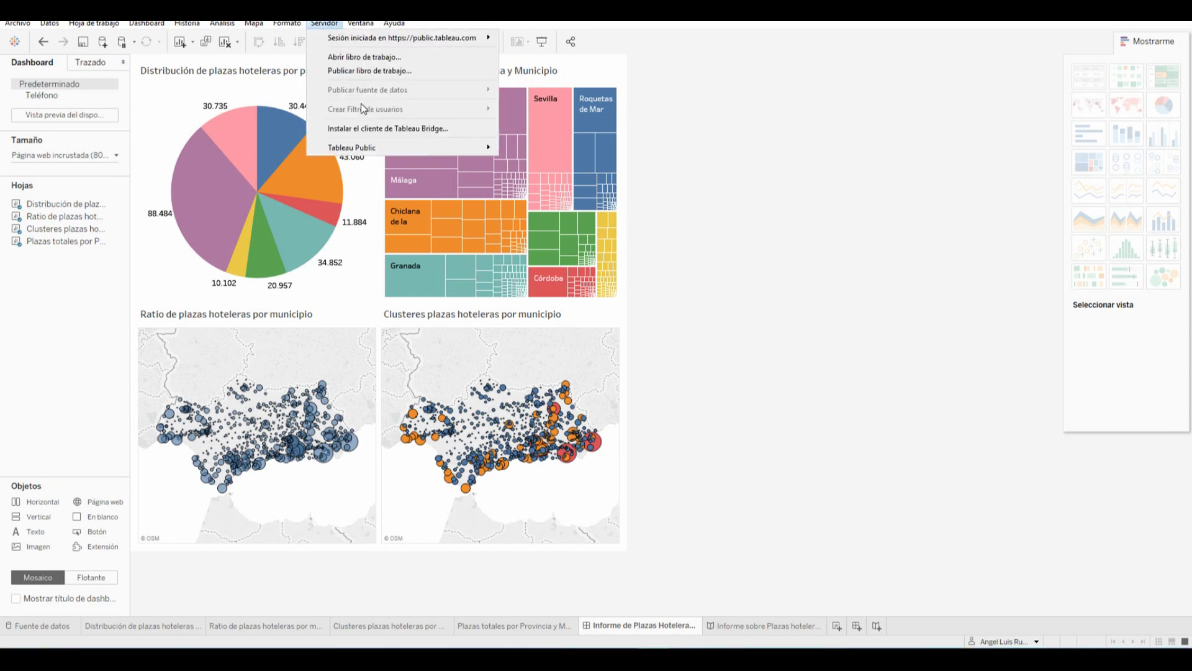
mouse_move(385, 147)
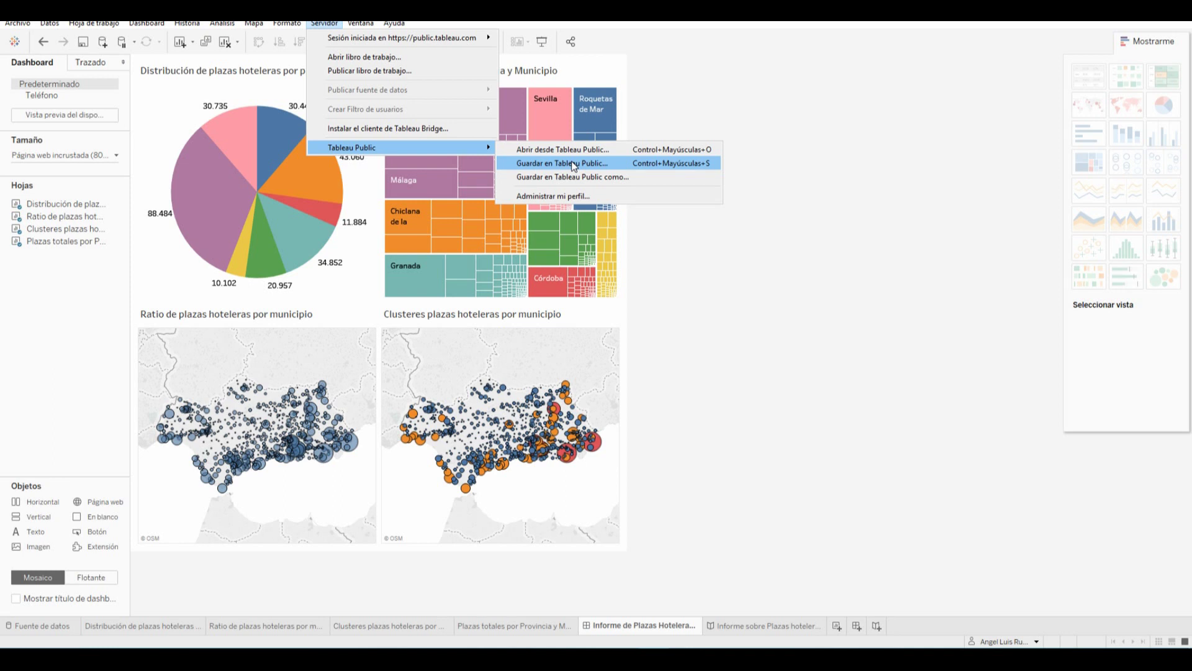
left_click(571, 163)
left_click_drag(592, 319, 438, 324)
type("Informe sobre las ")
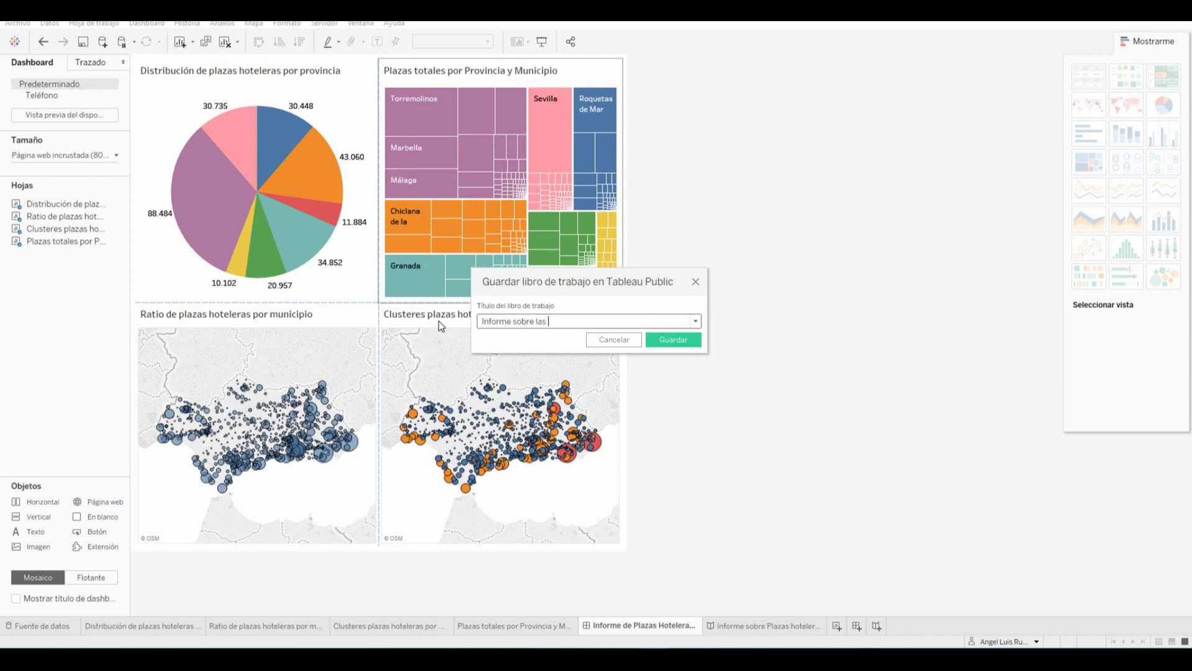
type("Plazas Hoteleres de Andalucía 2017")
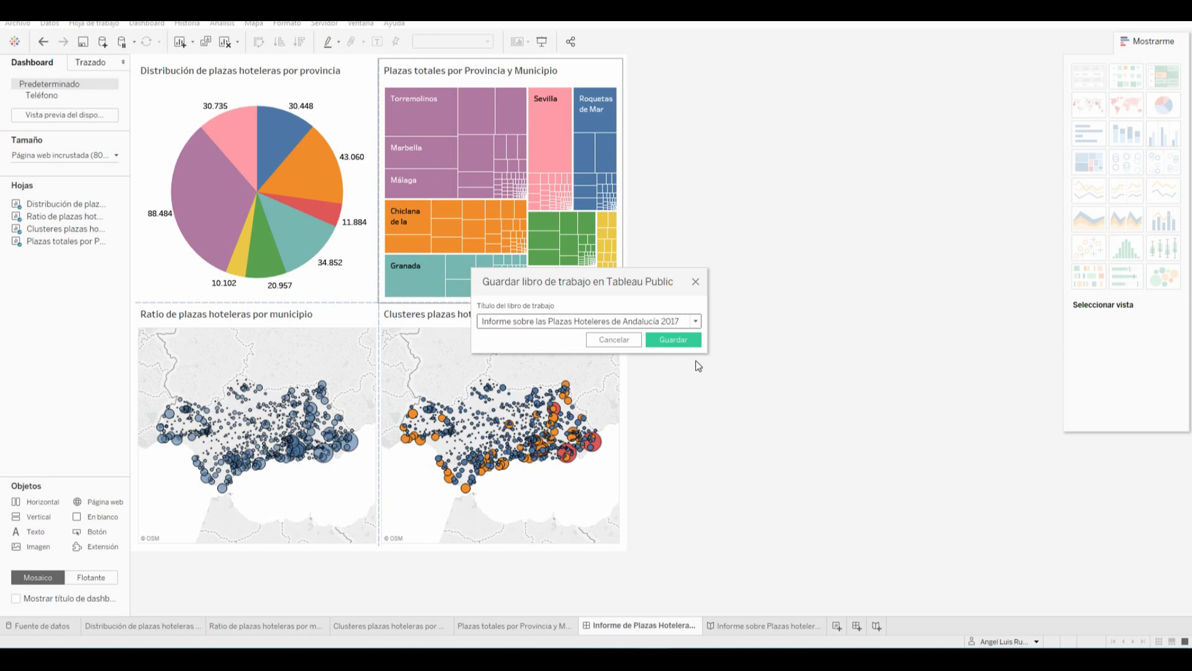
left_click(675, 342)
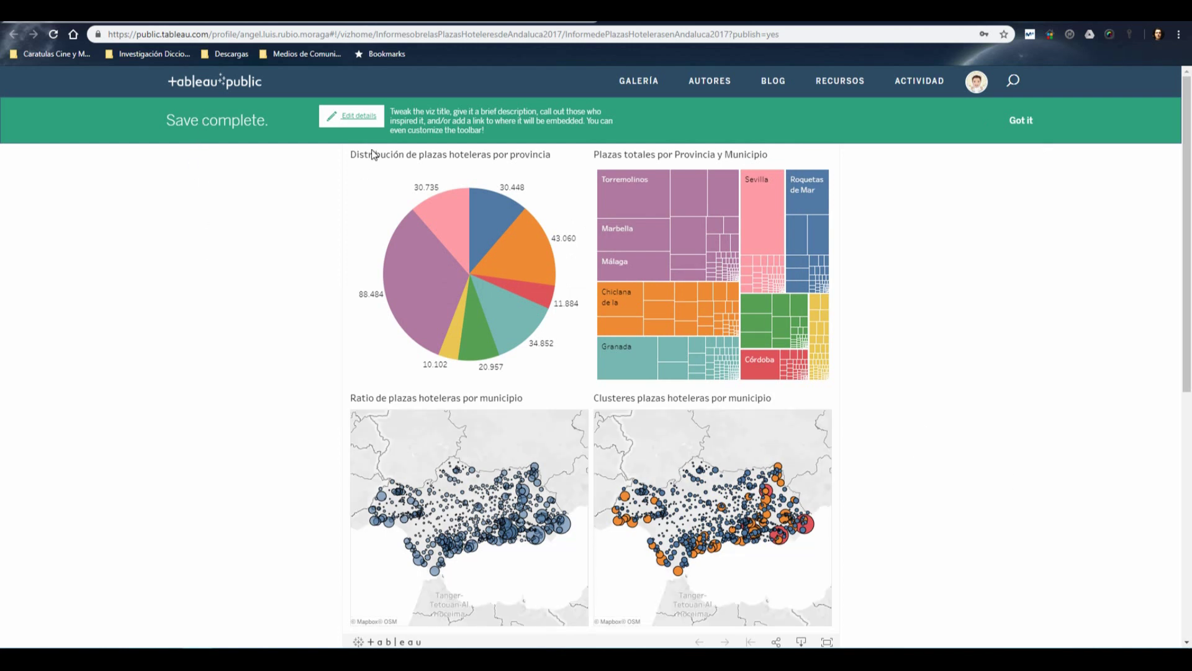
Dismiss the save notice, filter online by Almería, Cádiz and Granada, then clear the filter
left_click(1022, 122)
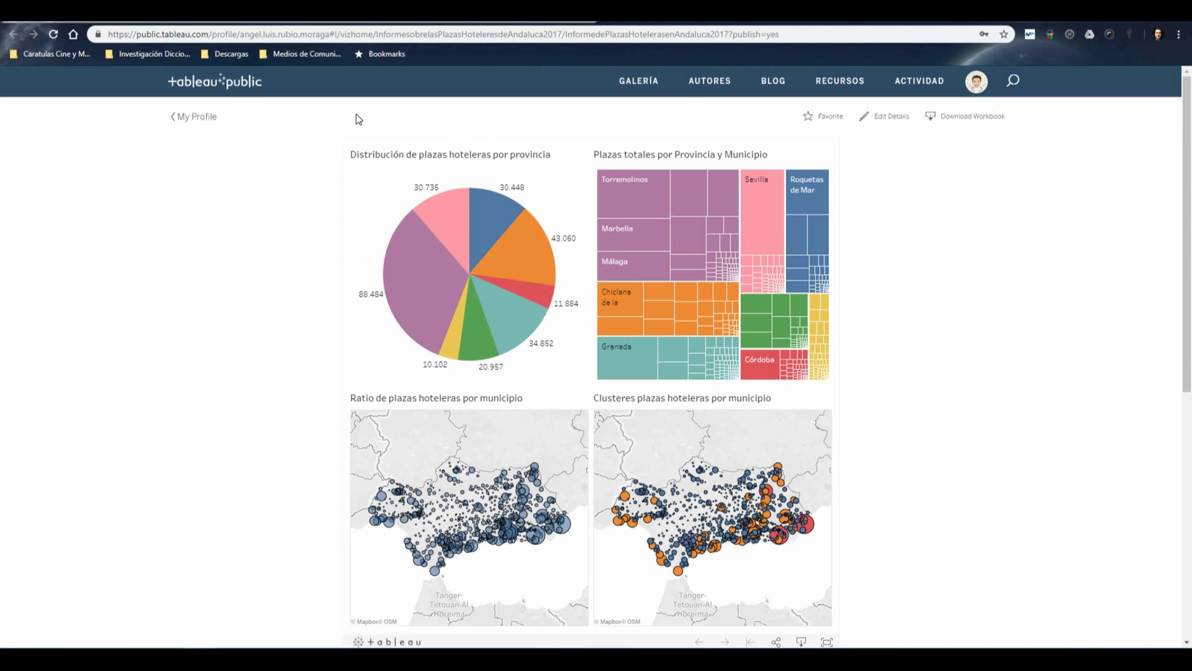
mouse_move(462, 223)
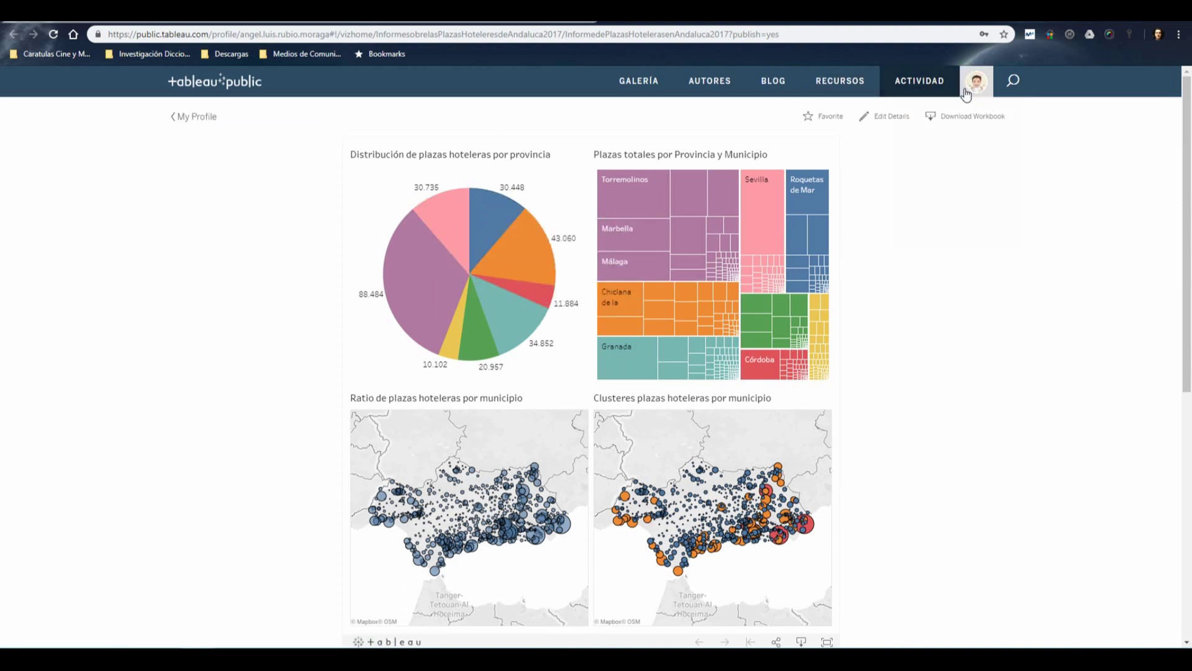
left_click(480, 218)
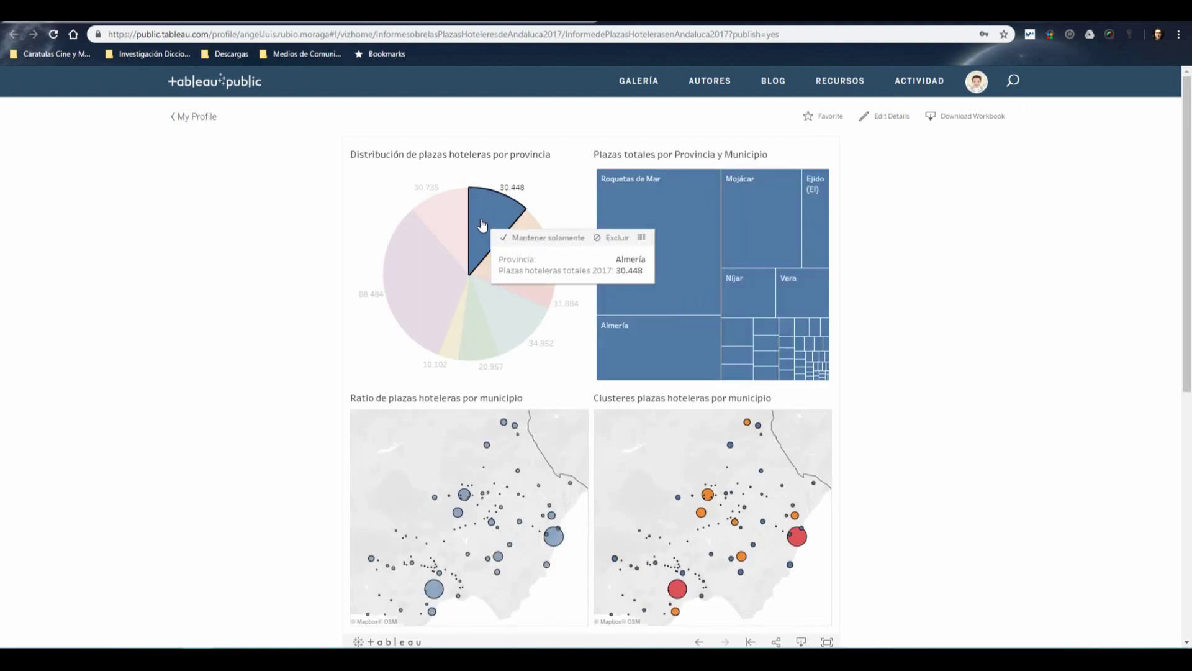
left_click(518, 266)
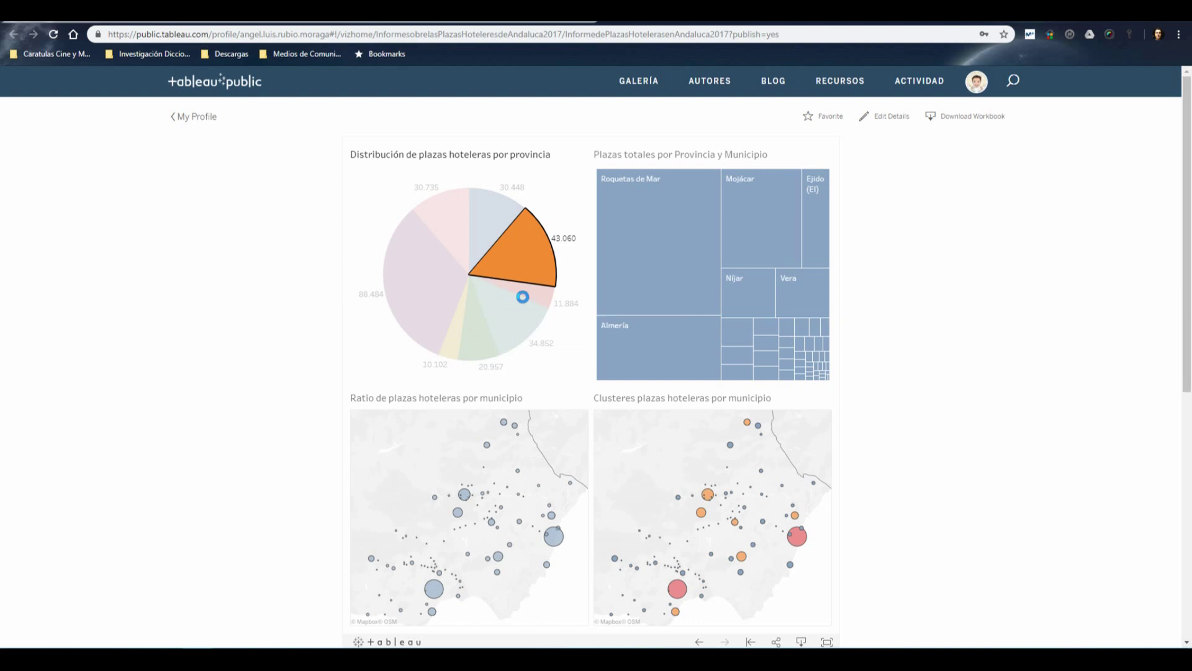
left_click(515, 319)
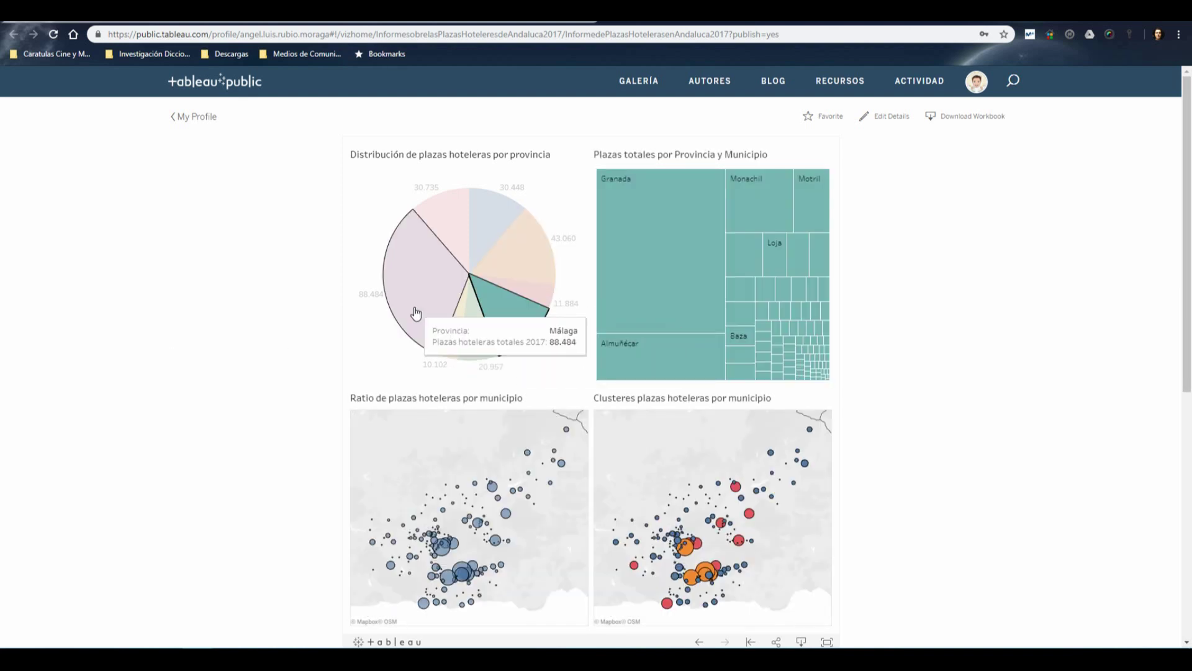
left_click(494, 325)
scroll(187, 365, "down", 5)
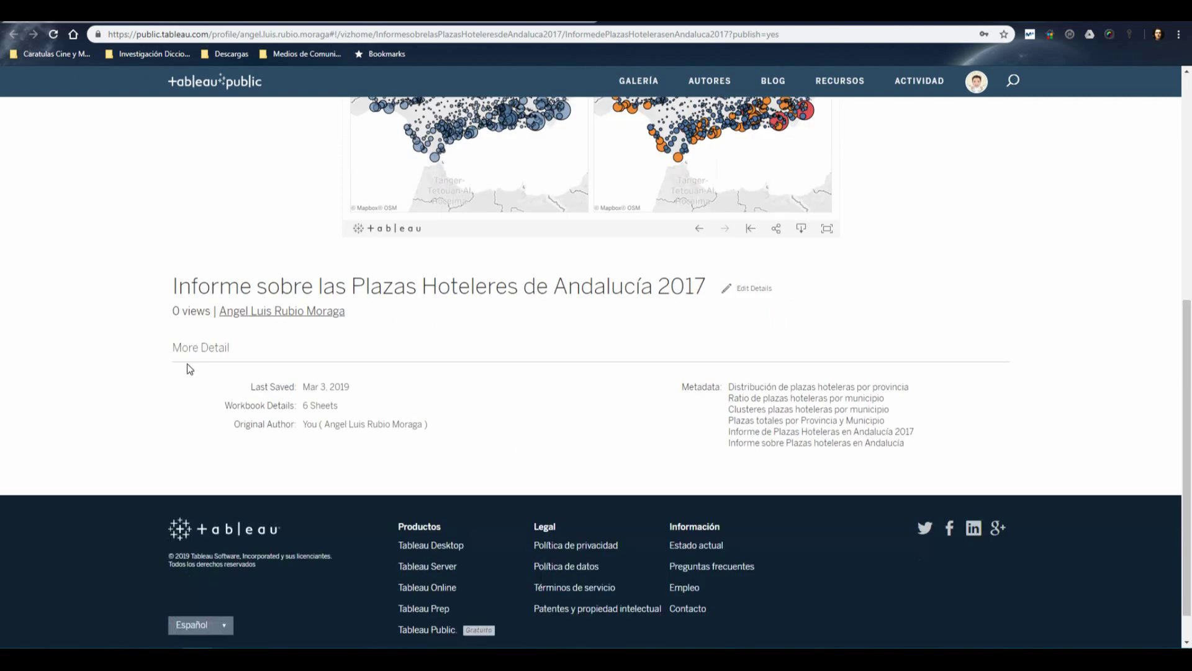
scroll(188, 367, "up", 5)
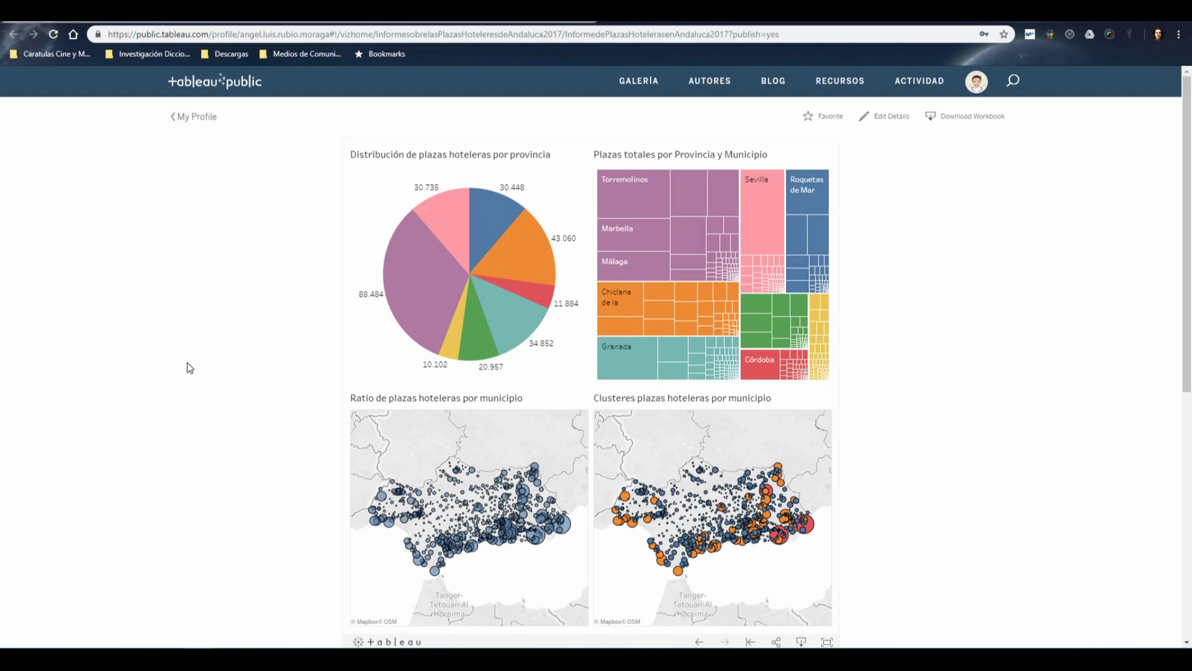
scroll(188, 363, "down", 3)
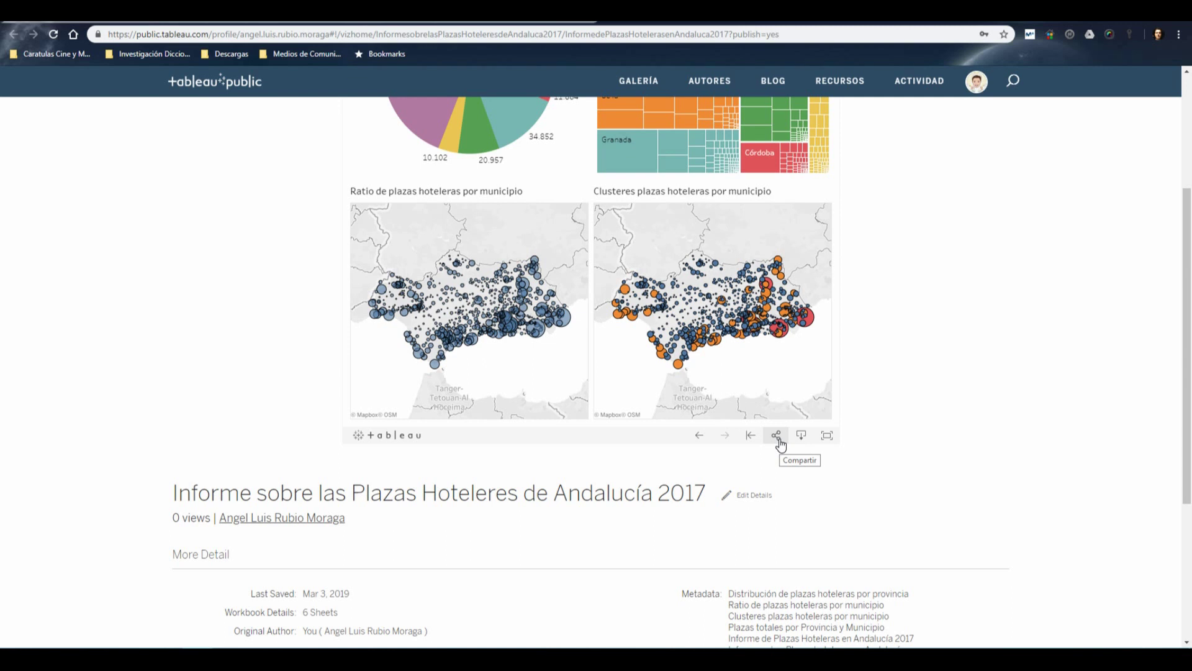
left_click(777, 436)
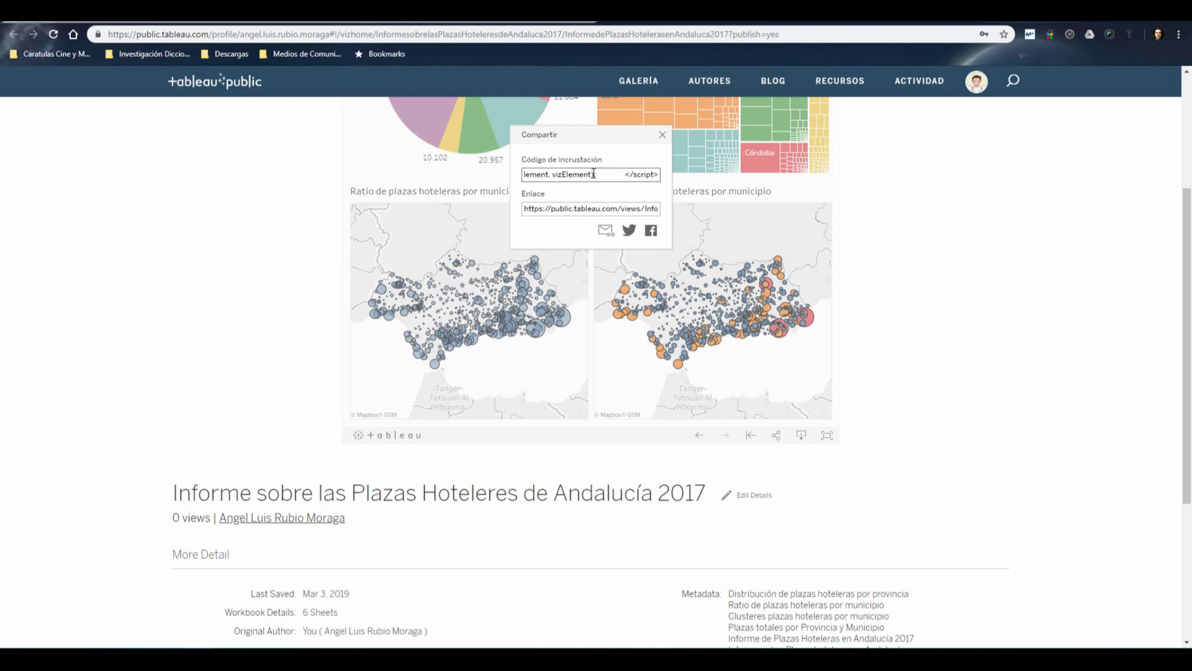
left_click_drag(654, 175, 326, 180)
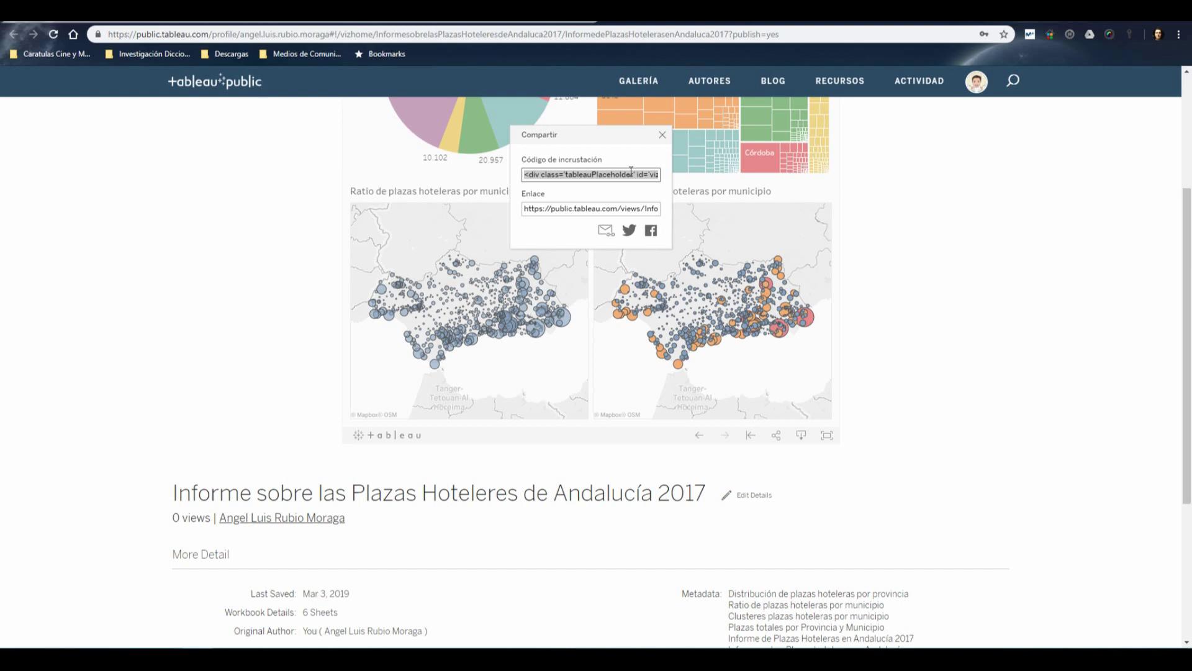
right_click(581, 176)
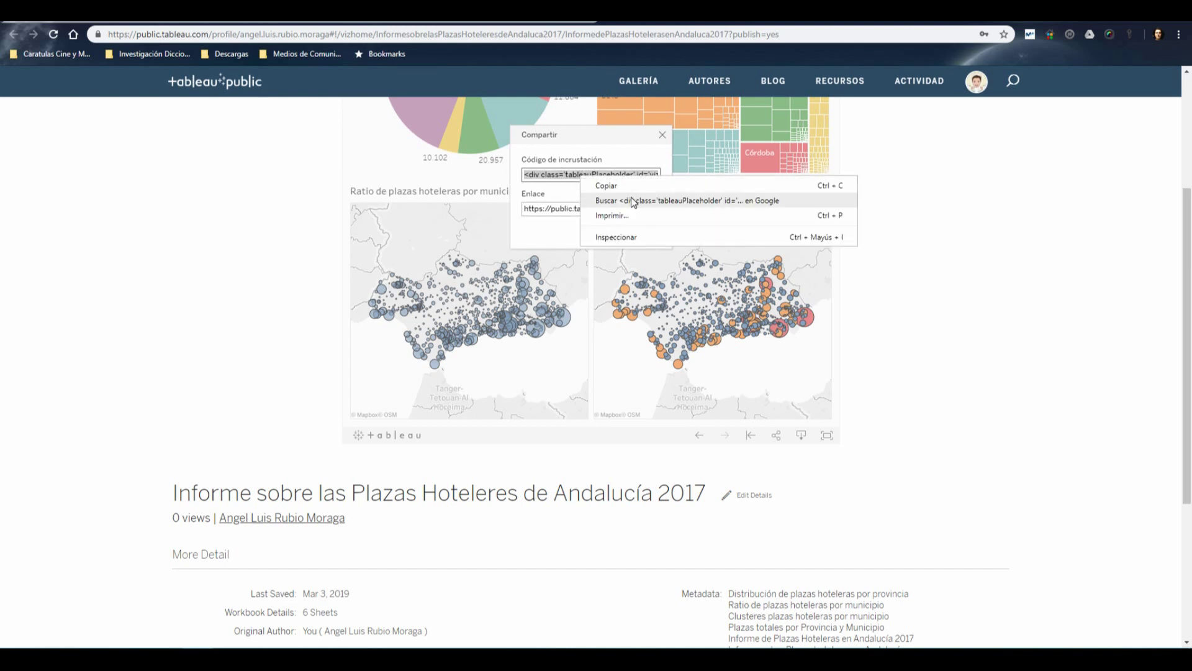
left_click(549, 181)
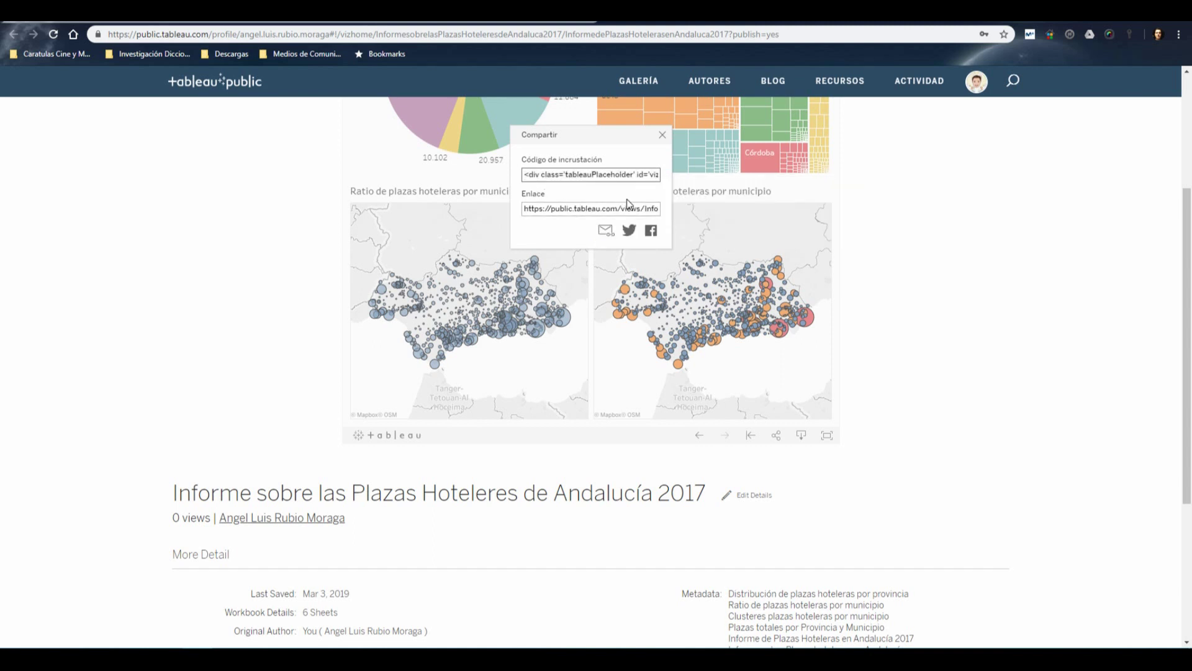
left_click(579, 208)
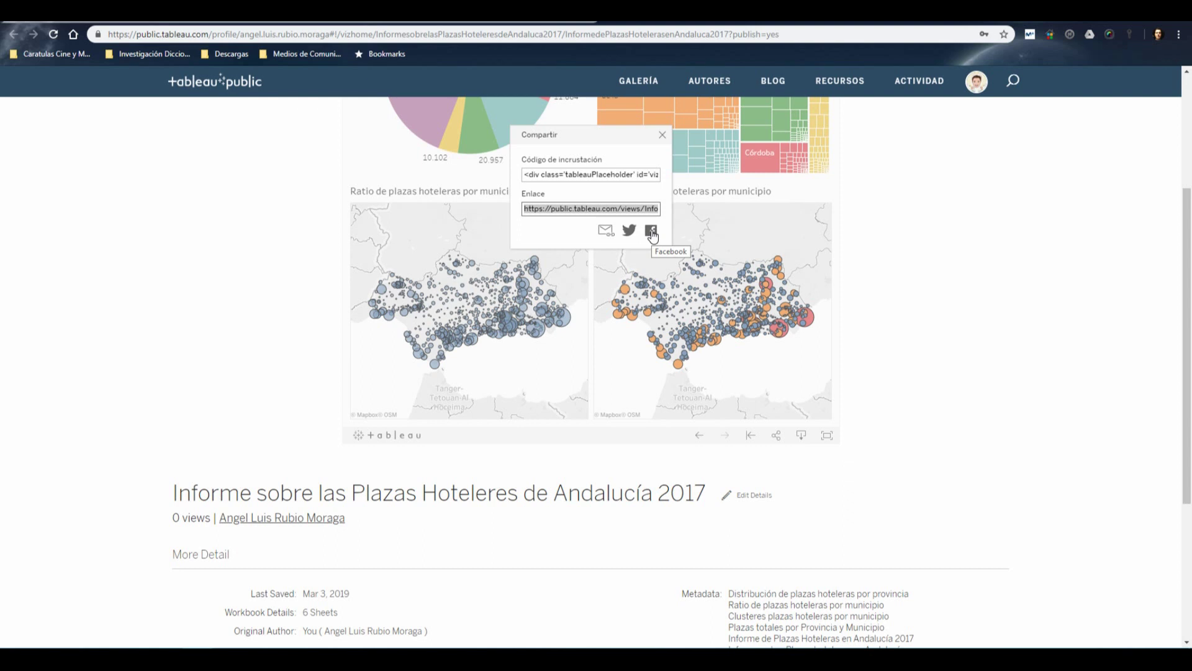
left_click(663, 135)
scroll(905, 378, "up", 3)
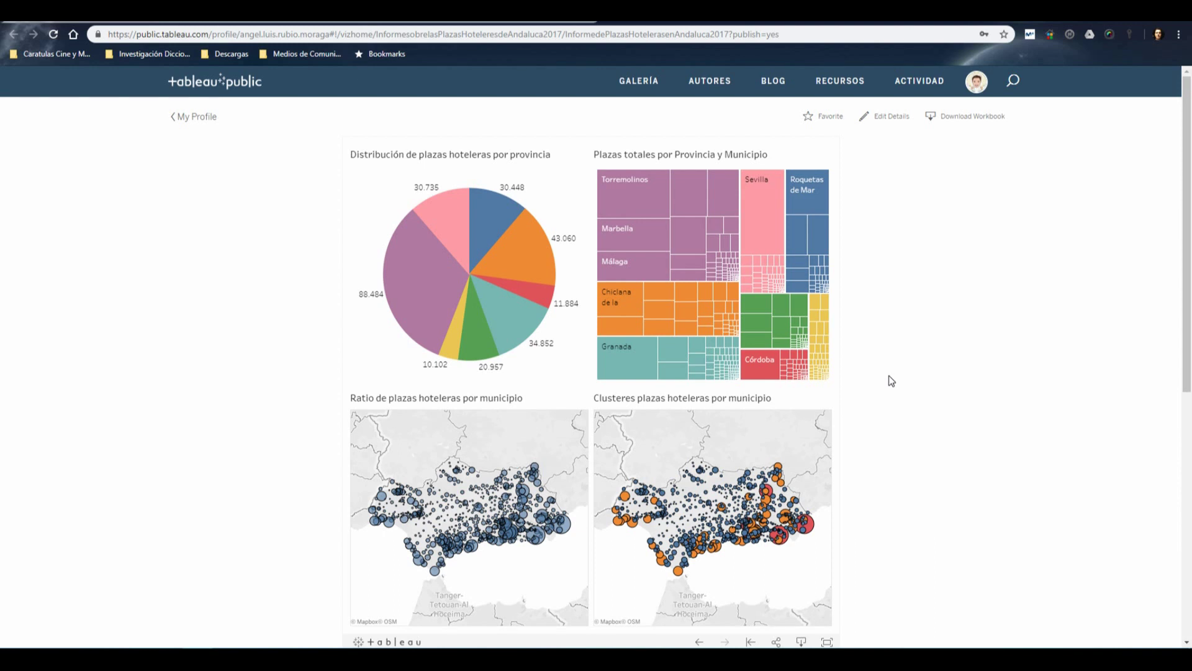
scroll(882, 362, "down", 3)
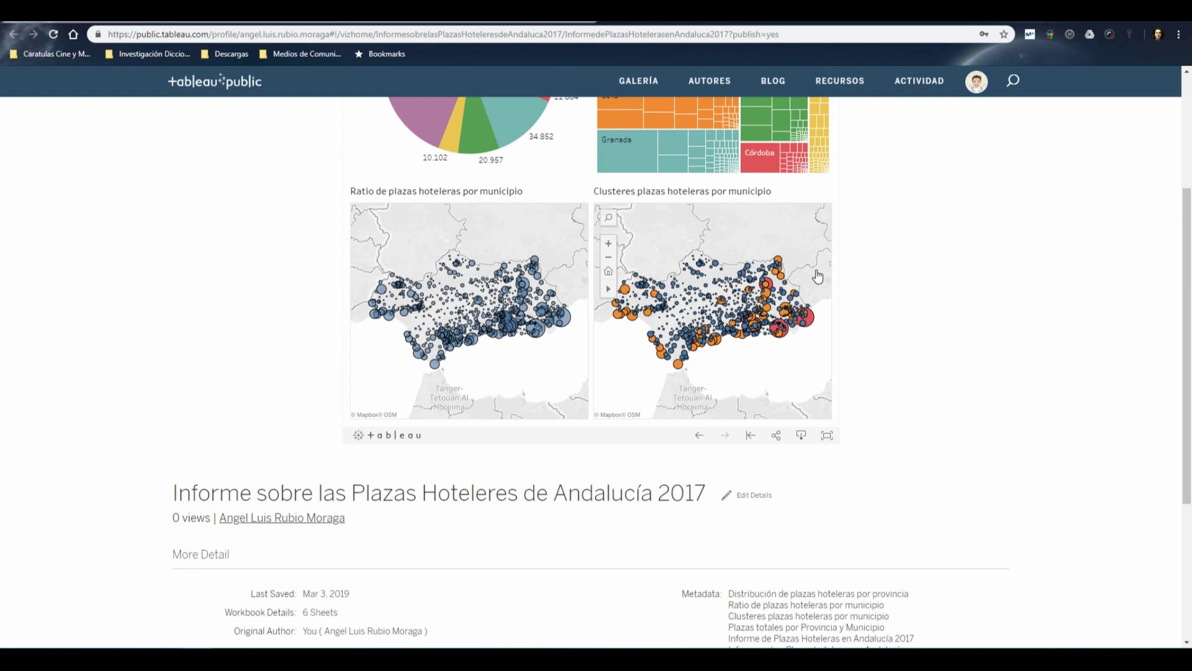
scroll(211, 365, "up", 3)
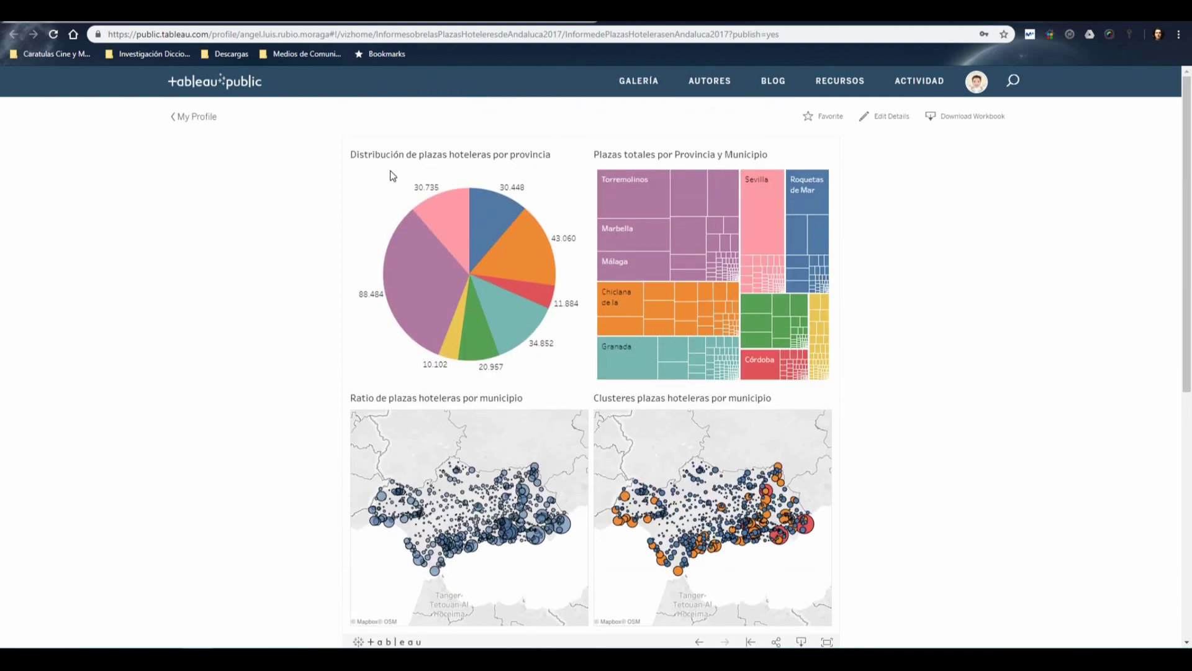
mouse_move(738, 278)
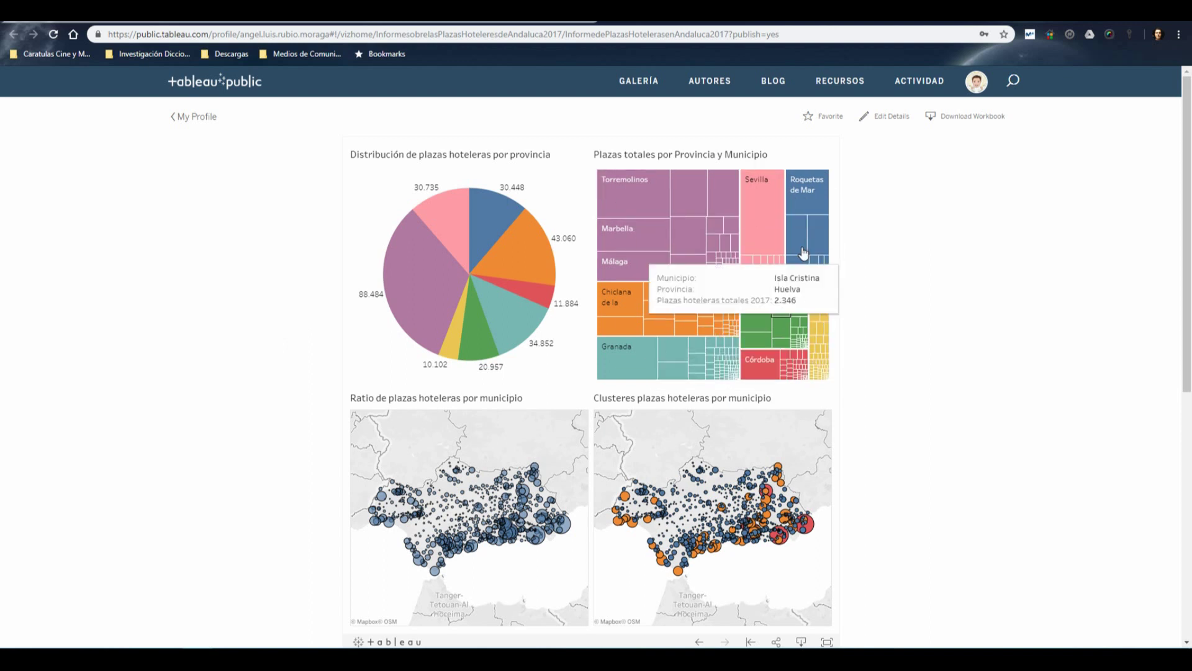
scroll(948, 384, "down", 3)
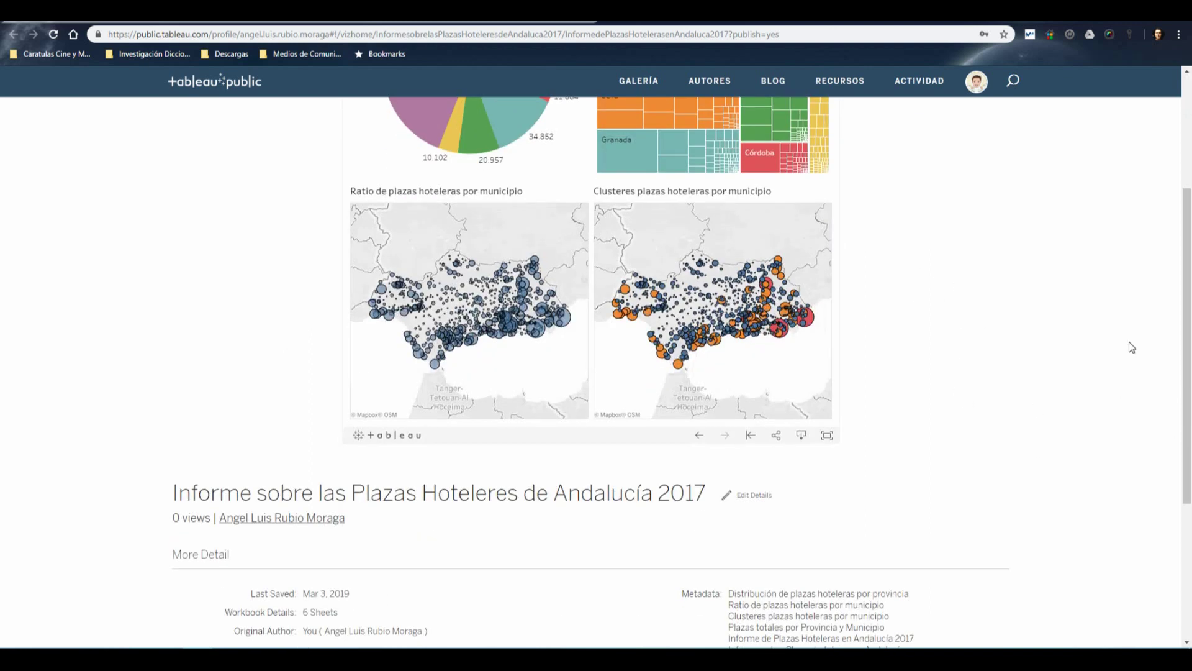
scroll(877, 413, "up", 2)
scroll(895, 423, "up", 2)
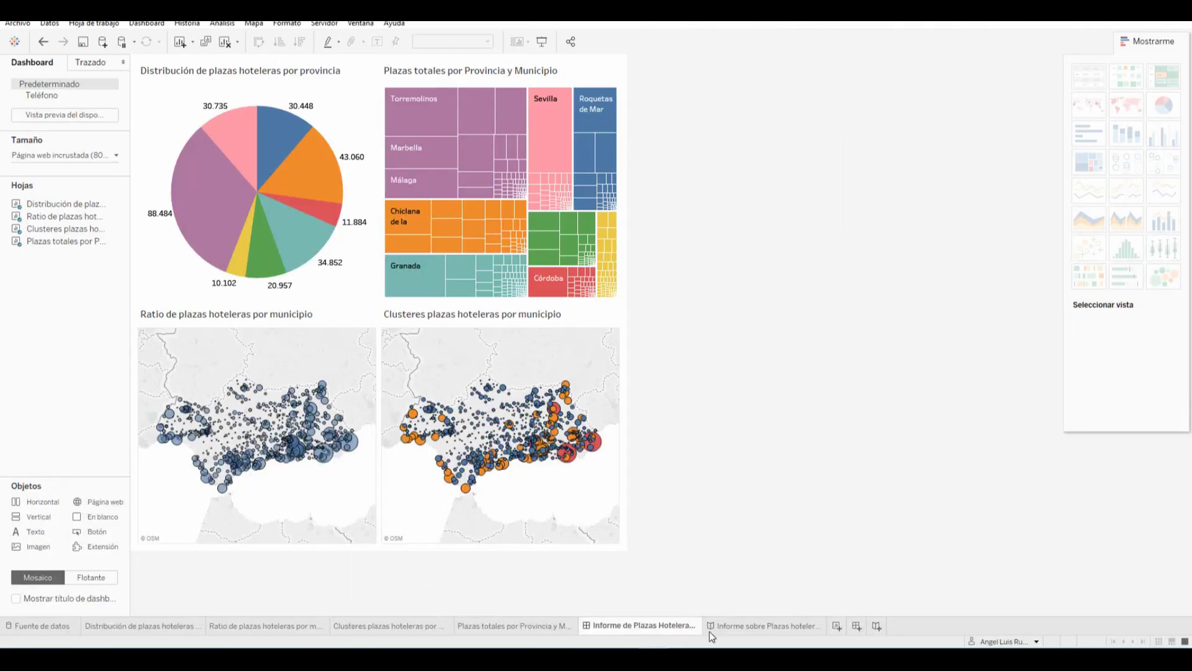
Show the 'Informe sobre Plazas hoteleras en Andalucía' story, glancing at Servidor > Tableau Public without saving
left_click(780, 625)
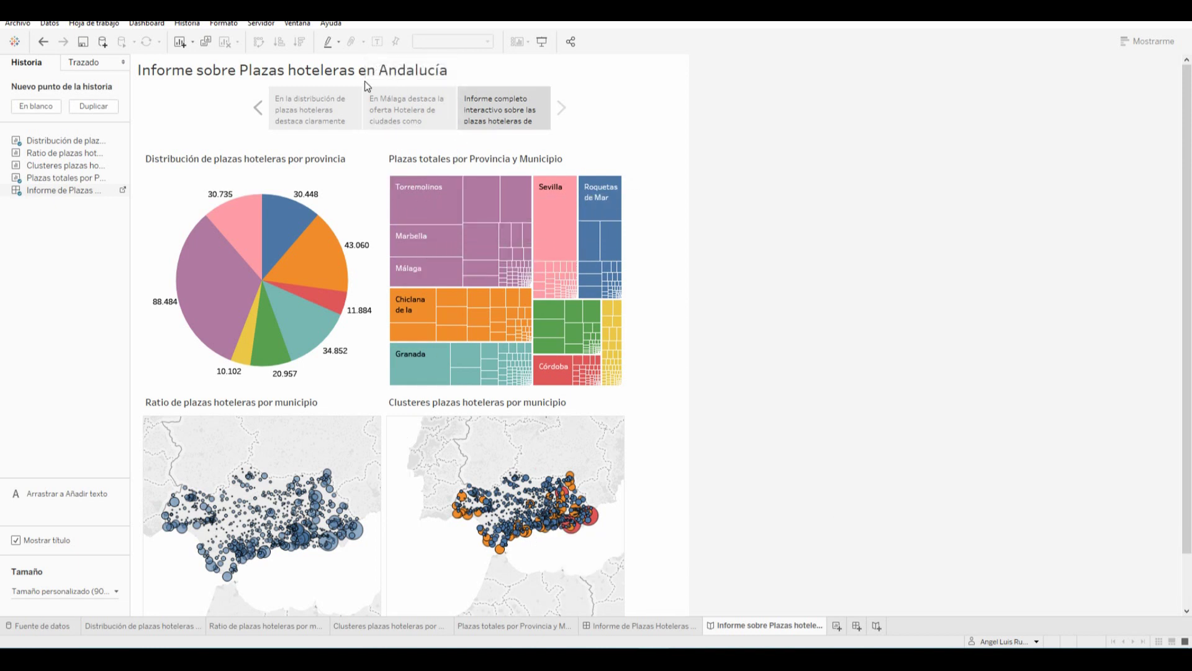
left_click(260, 24)
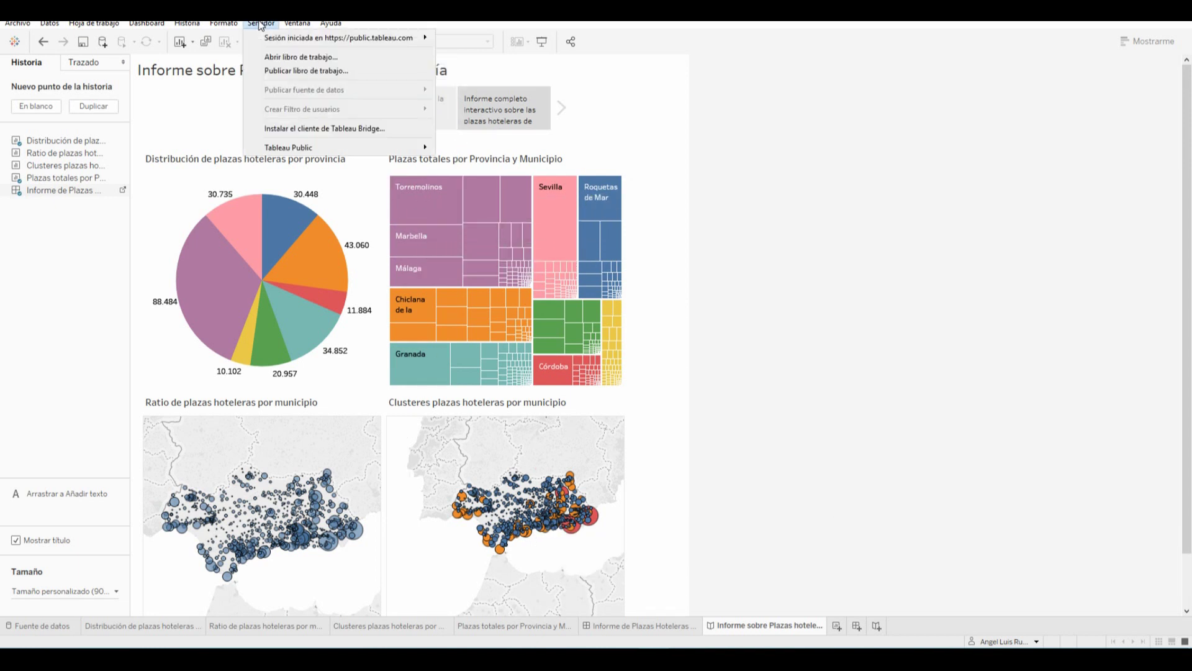
mouse_move(341, 148)
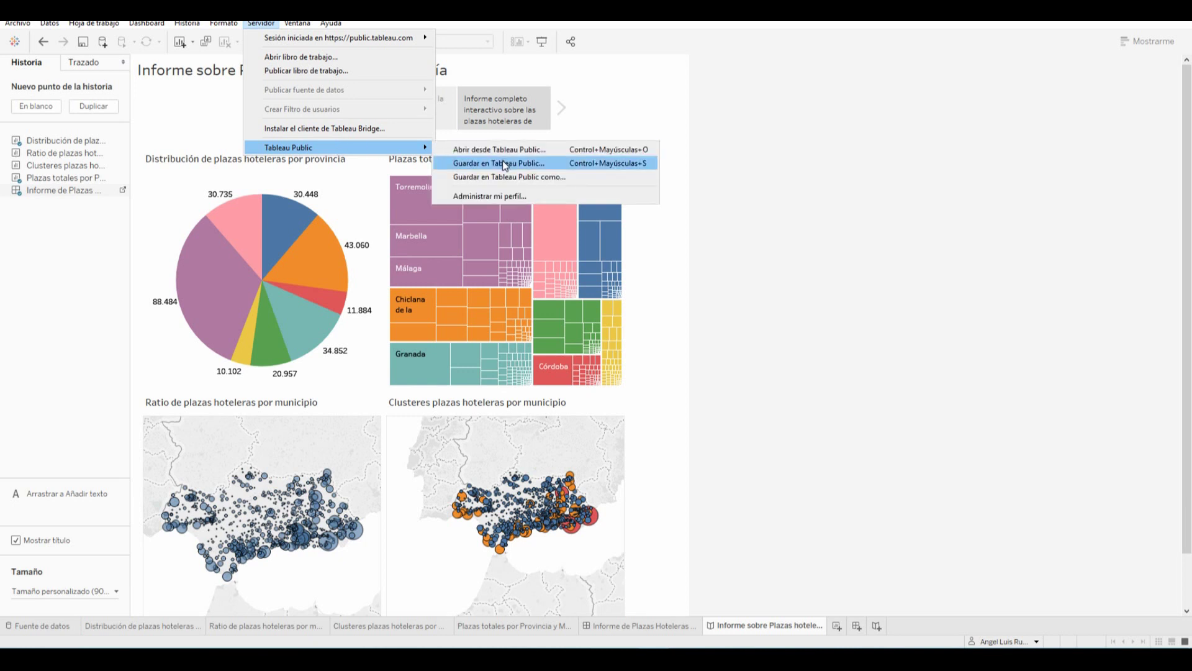
left_click(661, 94)
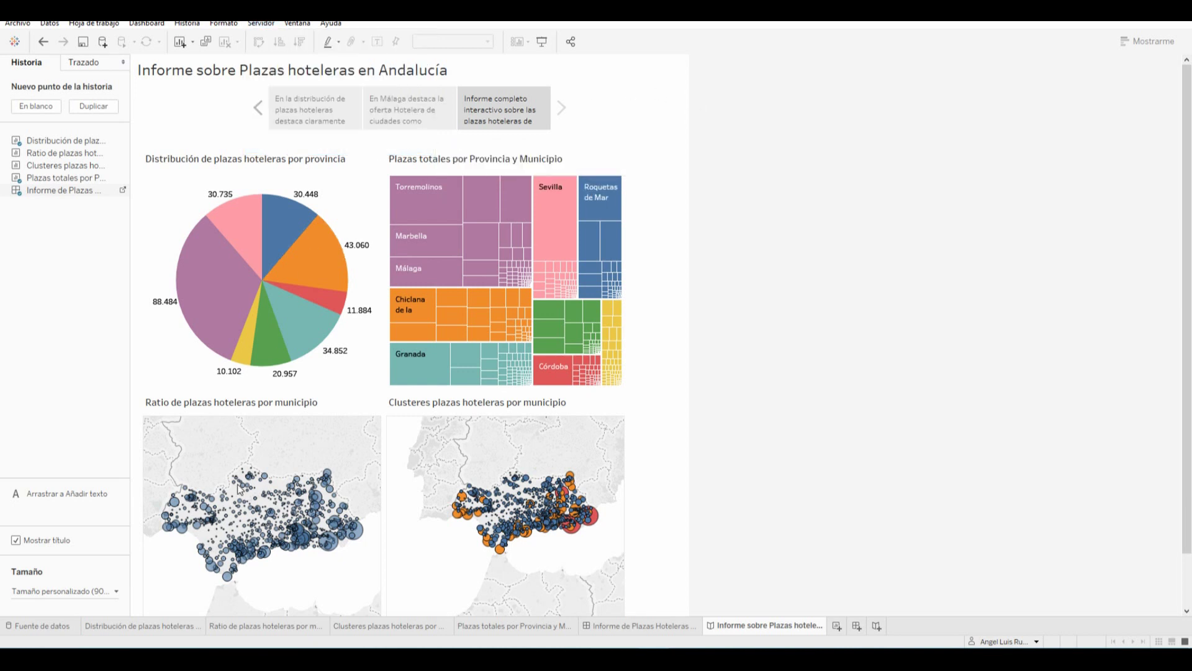